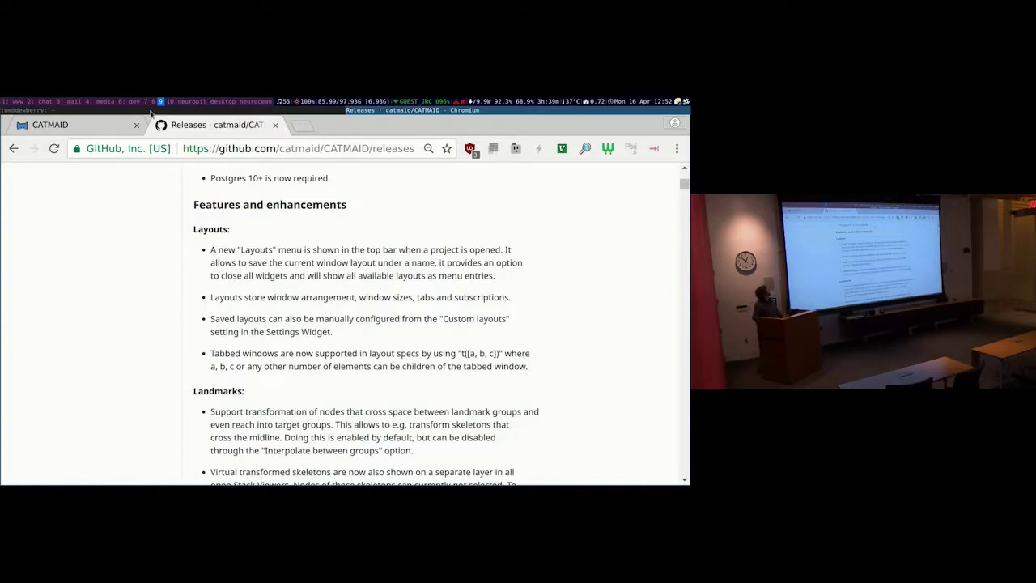
In CATMAID, open the FAFB00 V14 (JPG85) stack of the FAFB00 [V14] project and load the Tracing 1 layout
left_click(88, 128)
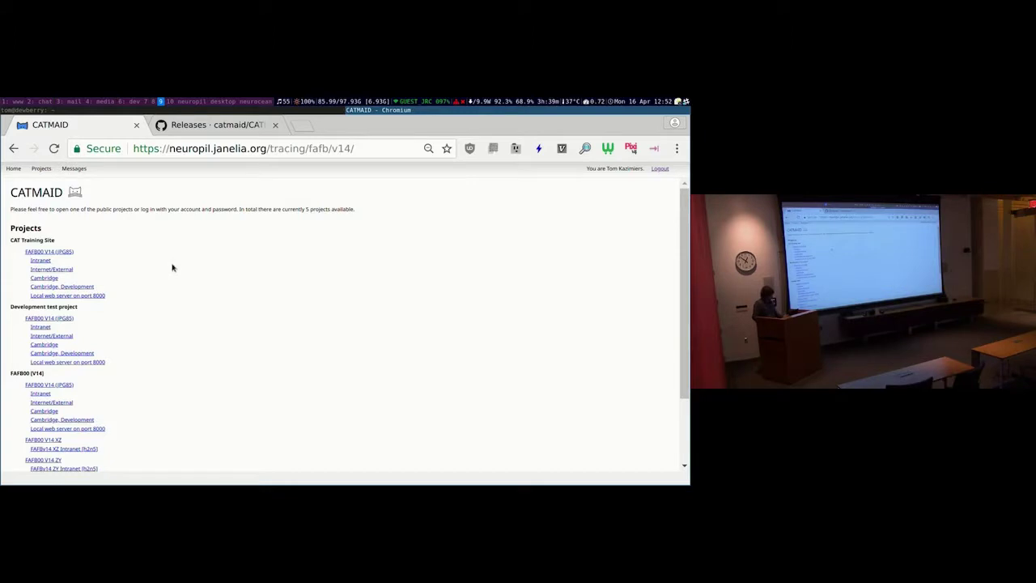
left_click(55, 385)
mouse_move(71, 170)
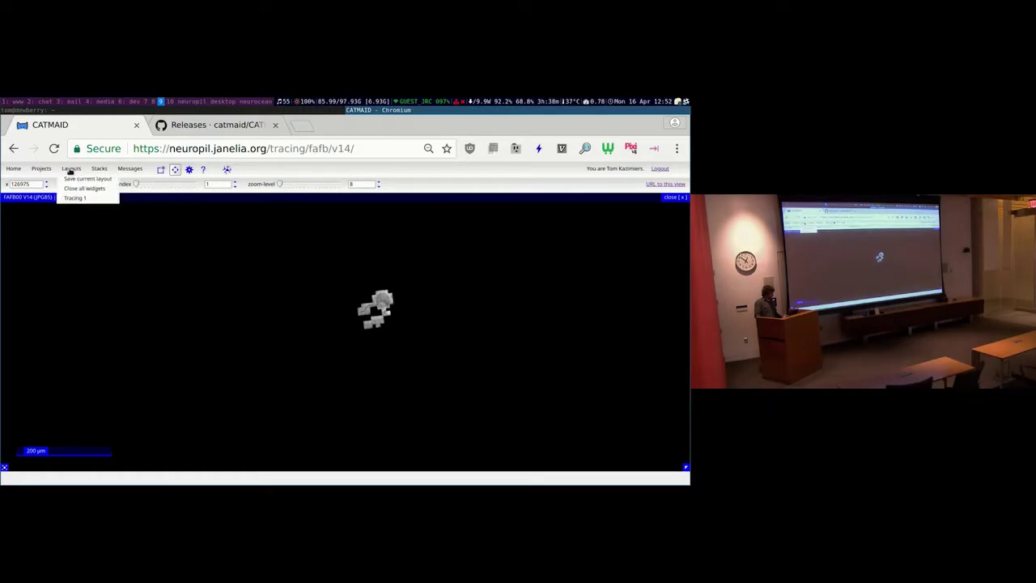
left_click(77, 198)
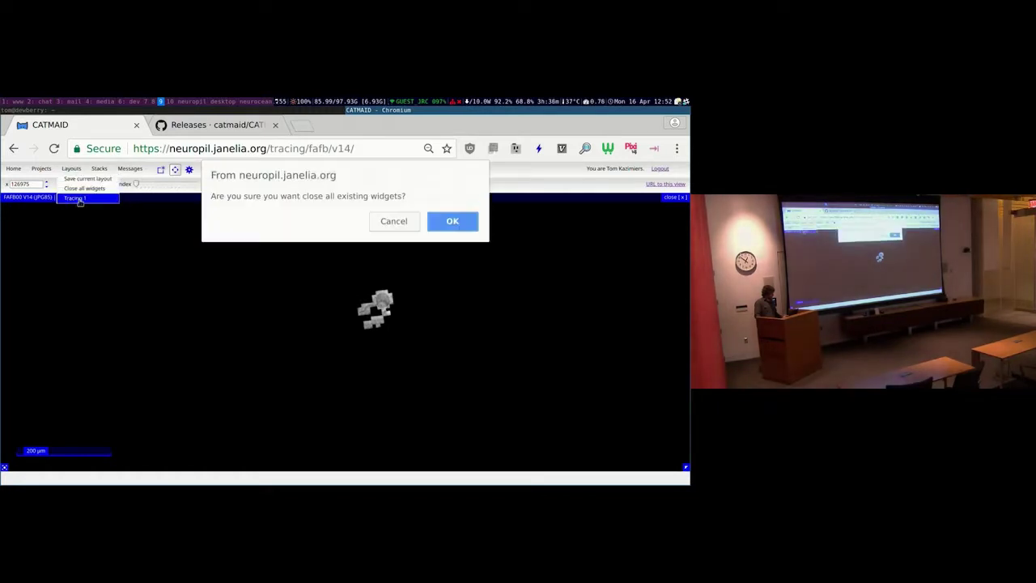
left_click(453, 224)
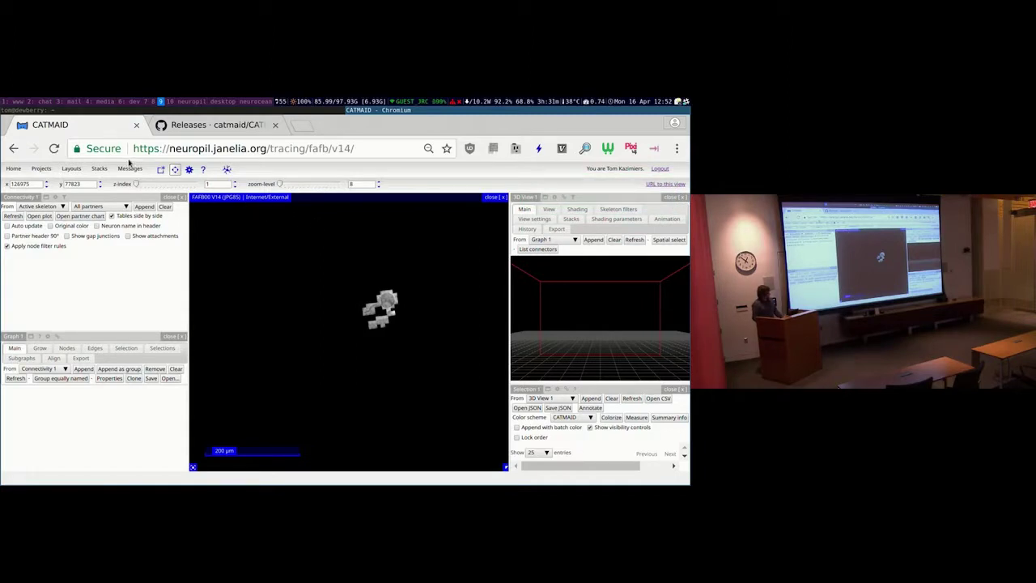
Close all existing widgets in the project
mouse_move(76, 169)
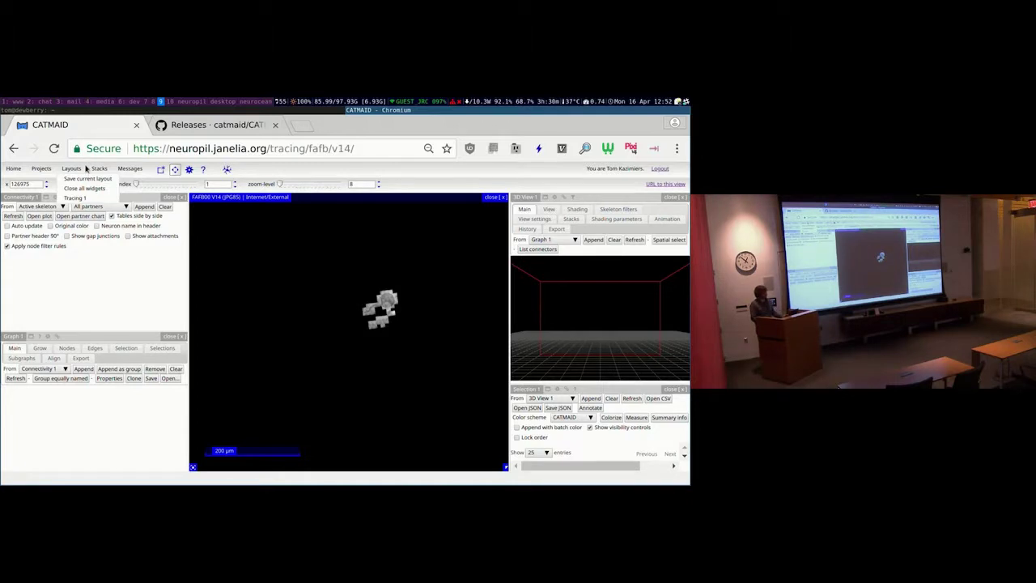
left_click(92, 190)
left_click(444, 222)
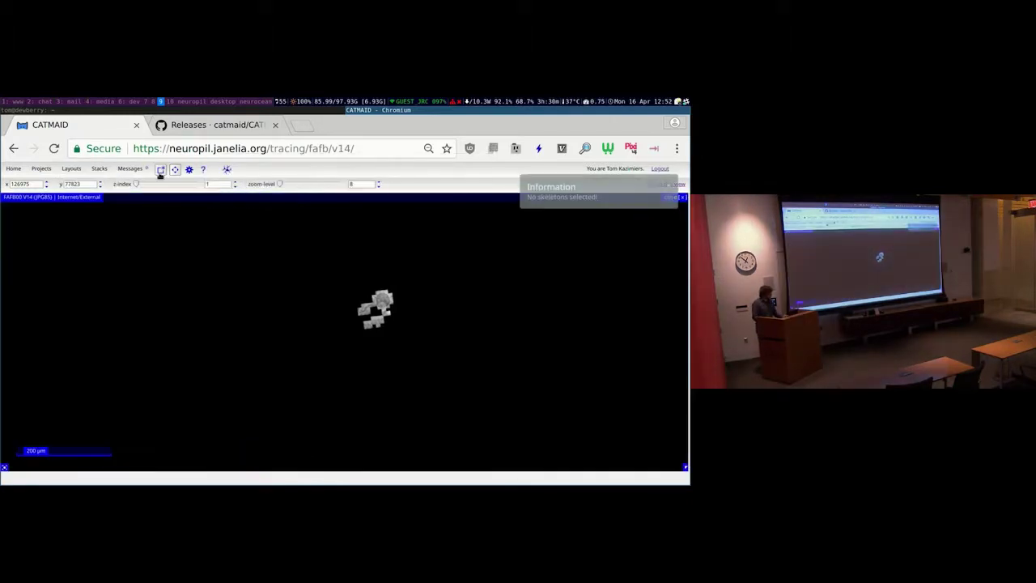
Enable the tracing tool and open a 3D viewer and two selection tables beside the stack view
left_click(227, 172)
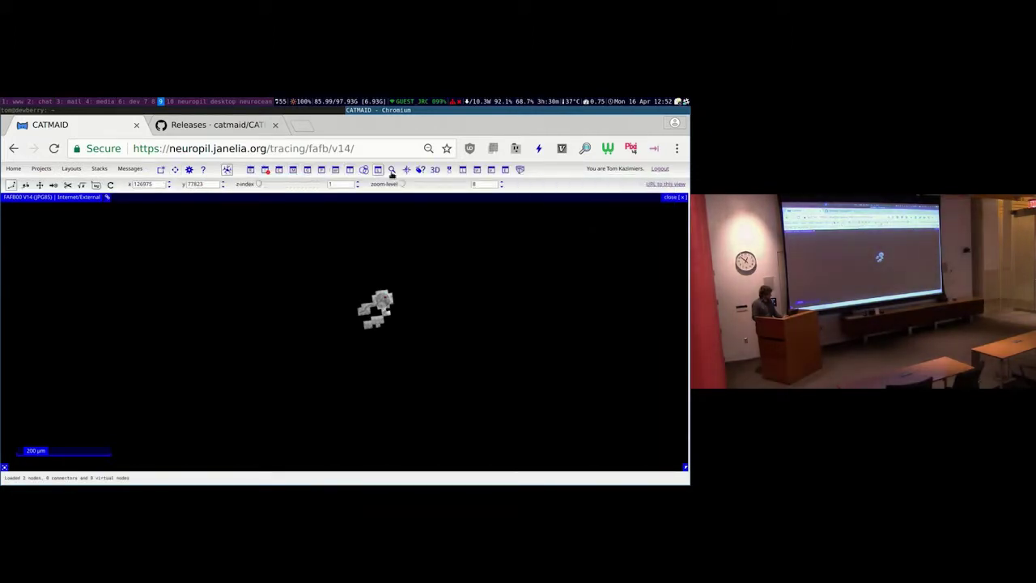
left_click(392, 170)
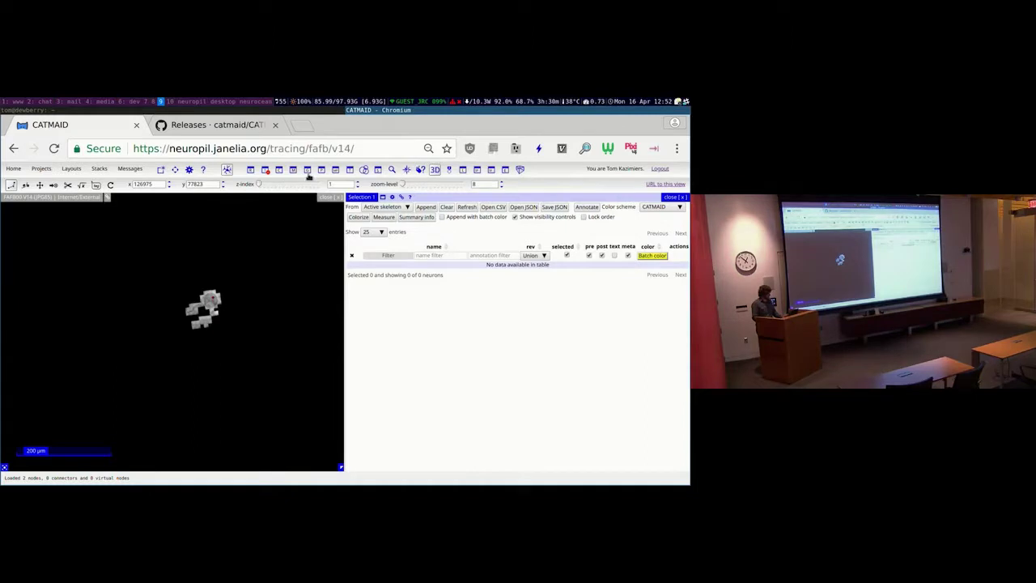
left_click(308, 172)
Save the current window layout under the name Test
left_click(71, 168)
left_click(69, 180)
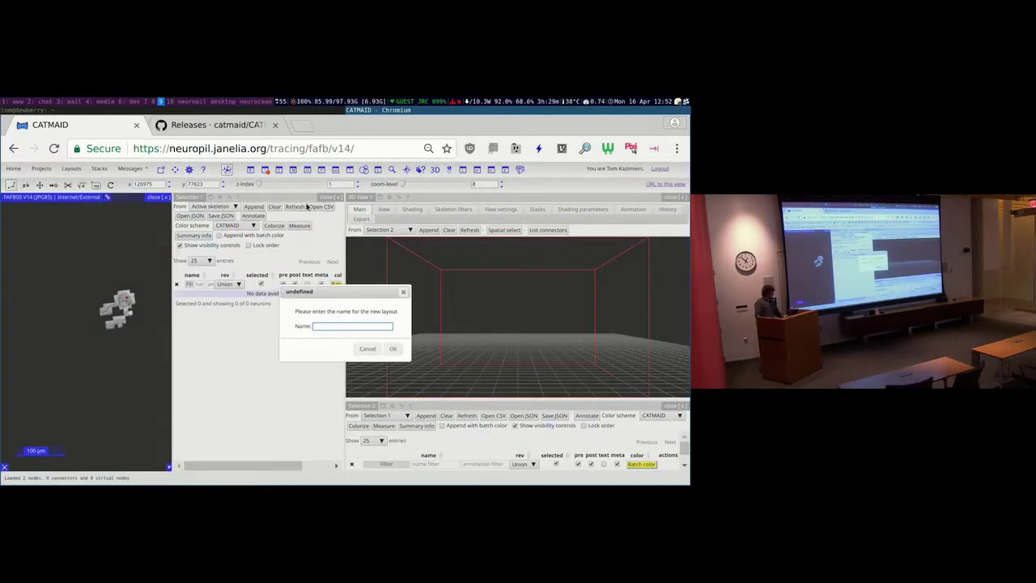
type("Test")
key("Return")
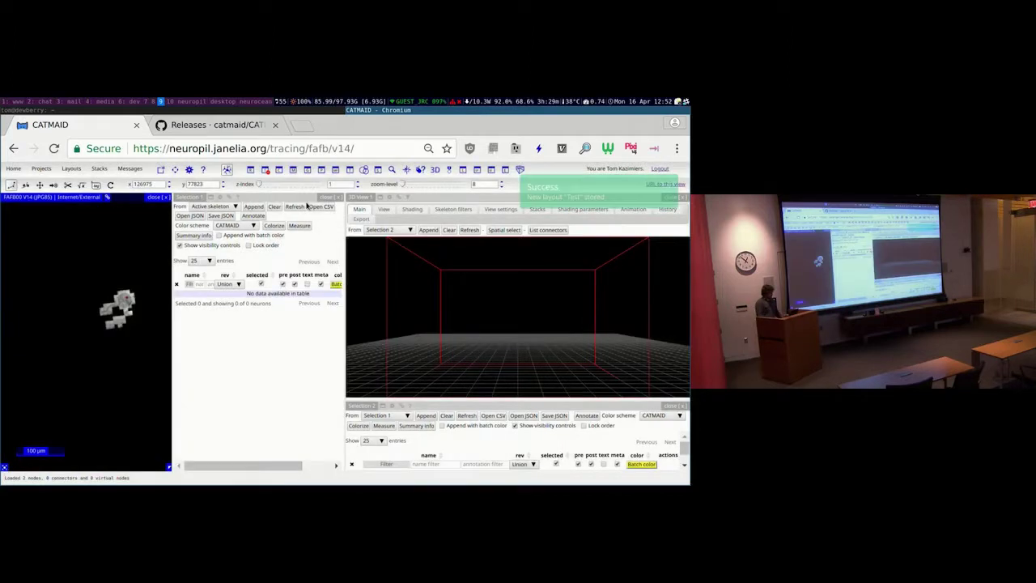
Load the Tracing 1 layout, replacing the open widgets, and switch back to the saved Test layout
mouse_move(73, 169)
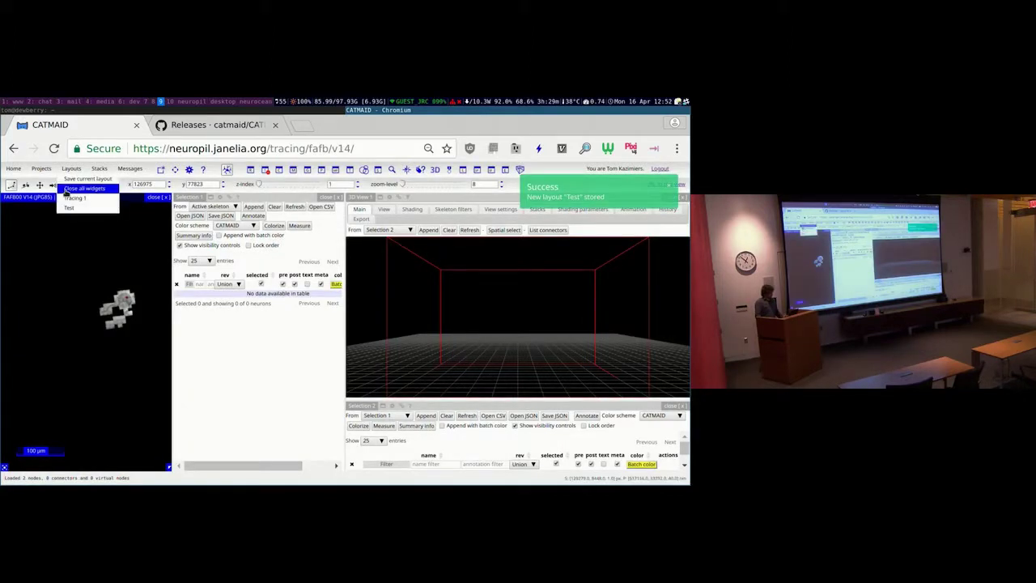
left_click(75, 198)
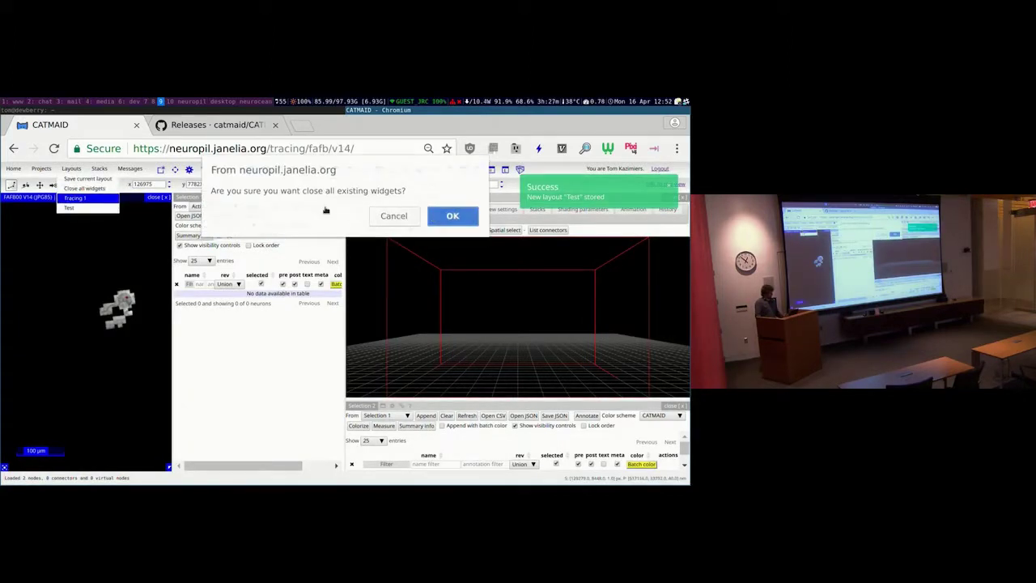
key("Return")
left_click(72, 208)
left_click(435, 226)
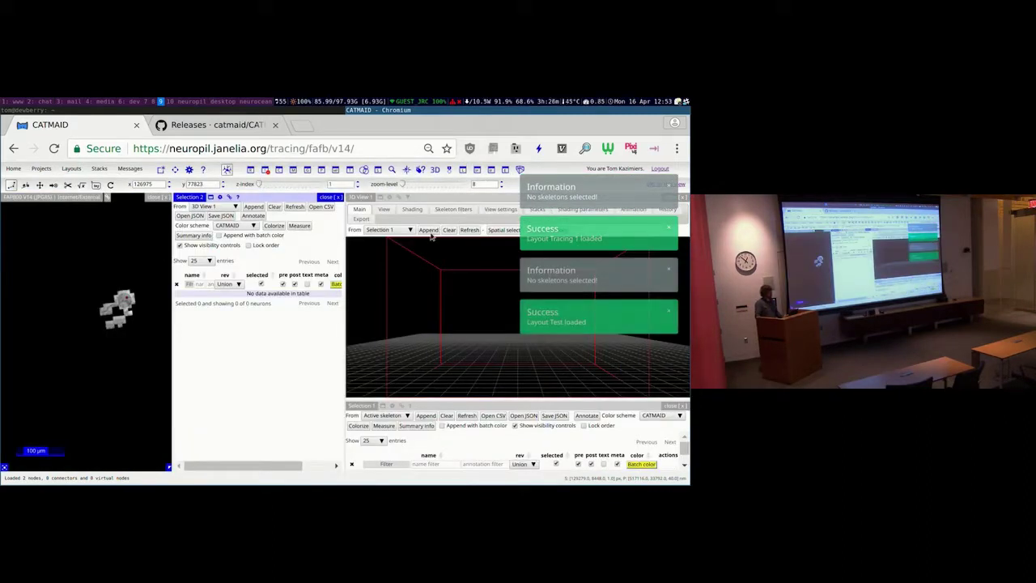
Inspect the 3D viewer's skeleton source subscriptions and hide them again
left_click(400, 198)
left_click(400, 198)
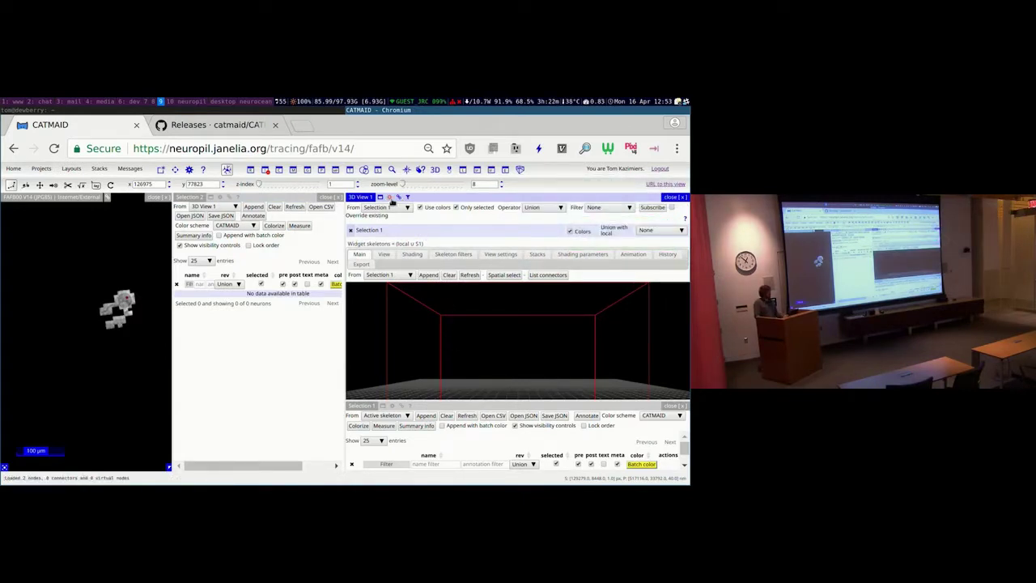
left_click(405, 199)
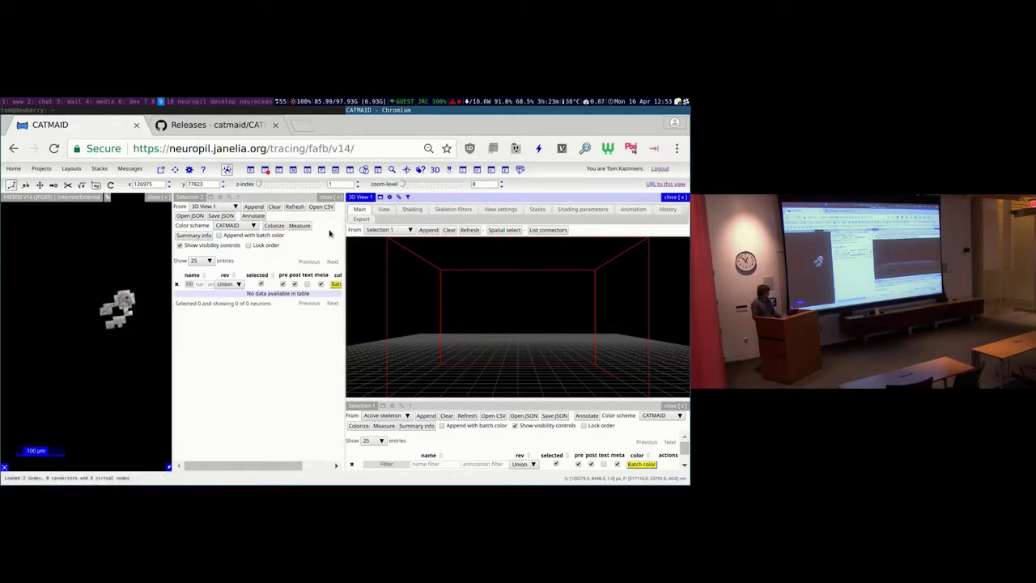
Review the Layouts section of the CATMAID release notes on GitHub and return to CATMAID
left_click(215, 126)
left_click(132, 128)
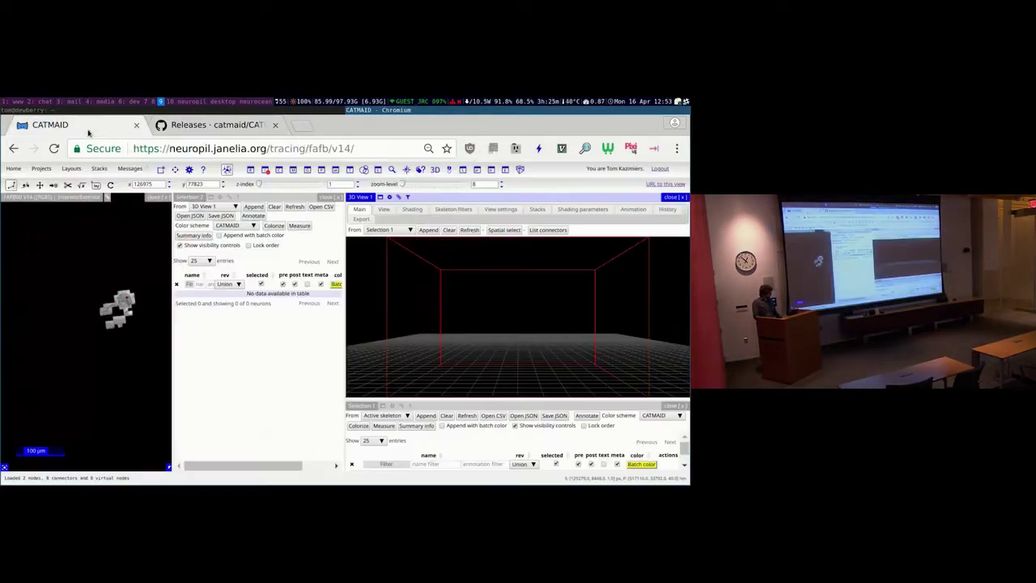
left_click(239, 128)
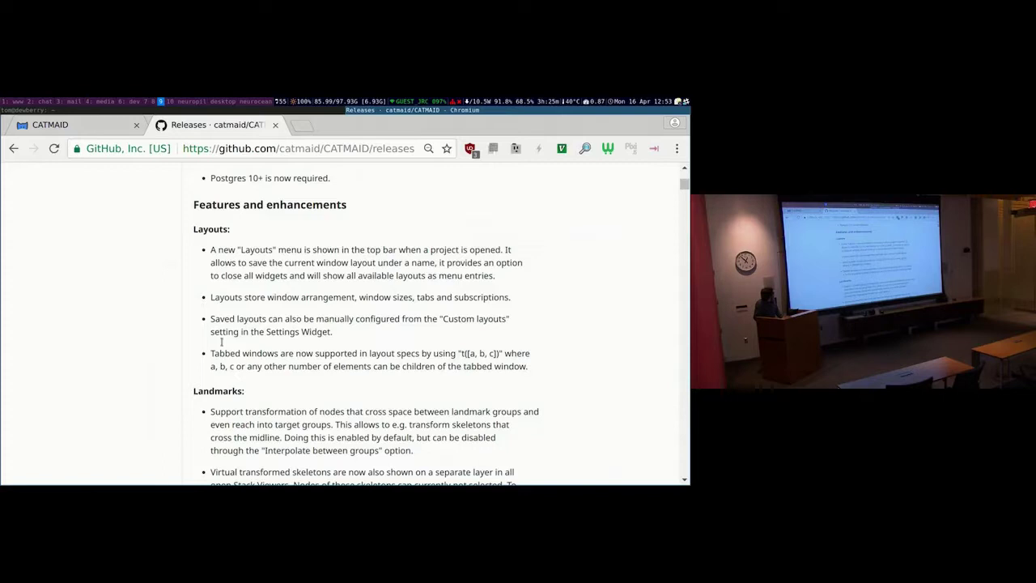
left_click(96, 126)
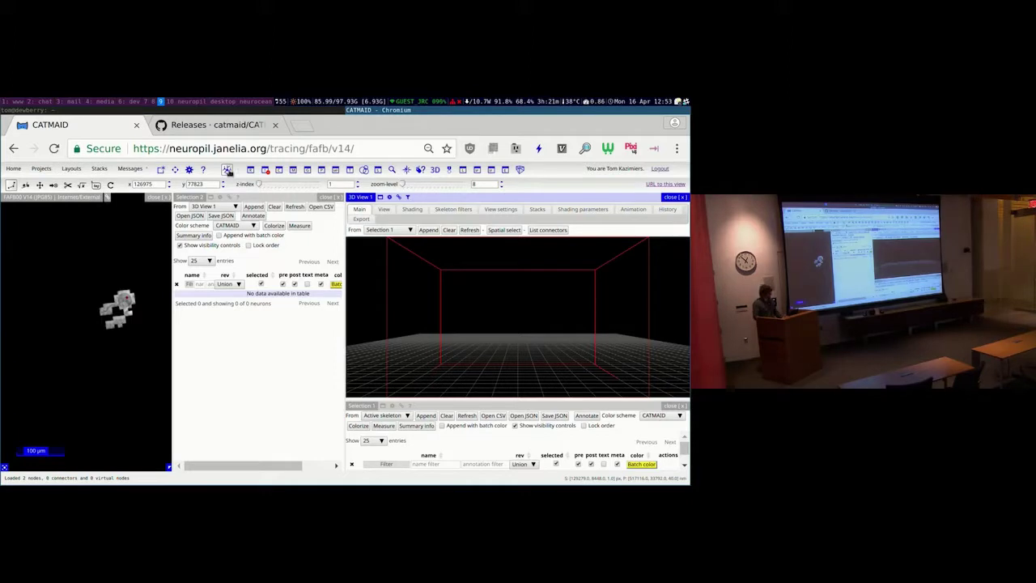
Open the Settings widget and enlarge the Custom layouts text field to show the full layout definitions
left_click(189, 170)
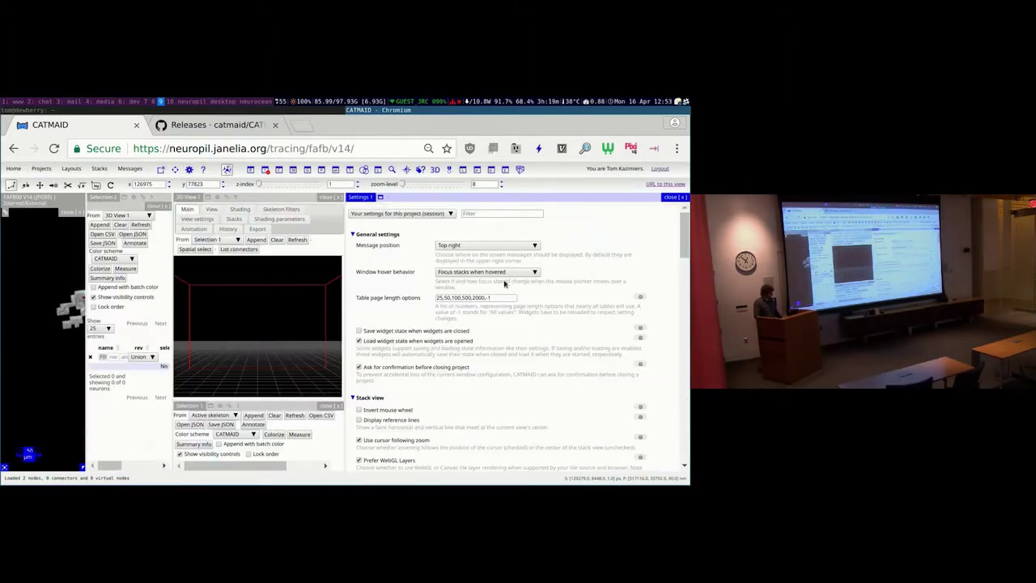
scroll(518, 316, "down", 15)
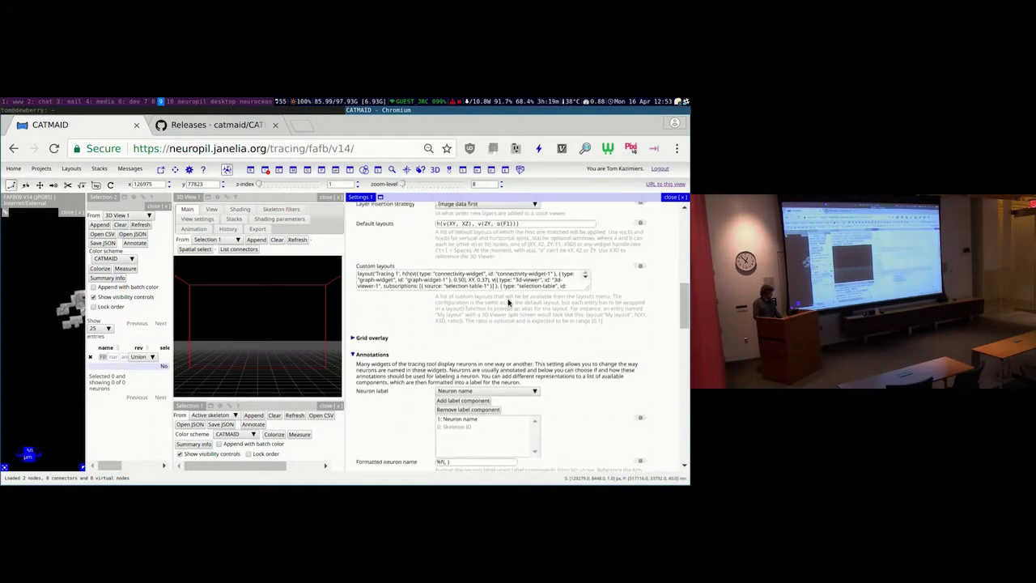
mouse_move(582, 328)
left_mouse_down()
mouse_move(628, 373)
mouse_move(576, 391)
mouse_move(633, 398)
left_mouse_up()
left_click(464, 365)
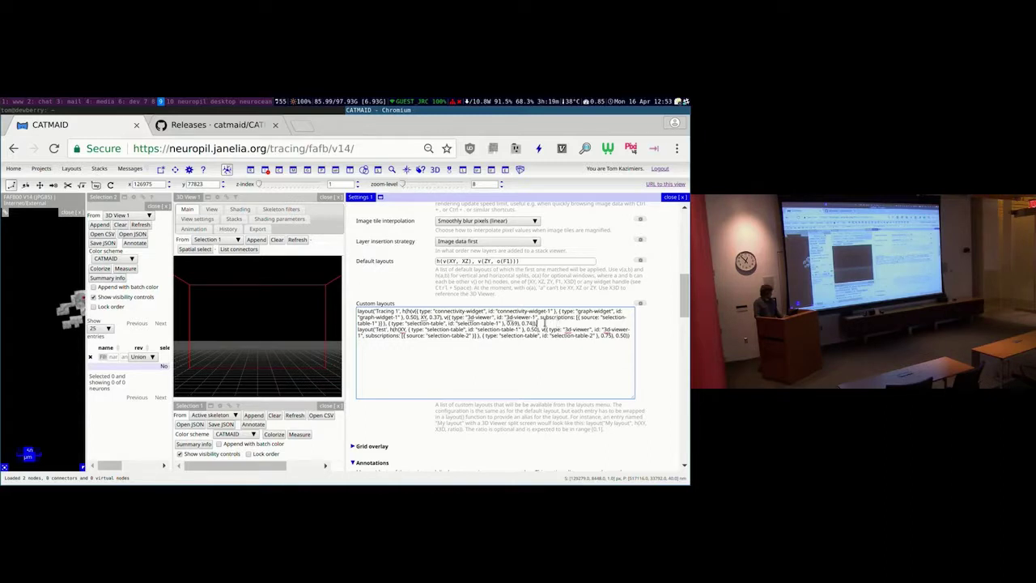
Delete the Test layout definition from the custom layouts and shrink the text field again
left_click_drag(358, 330, 590, 363)
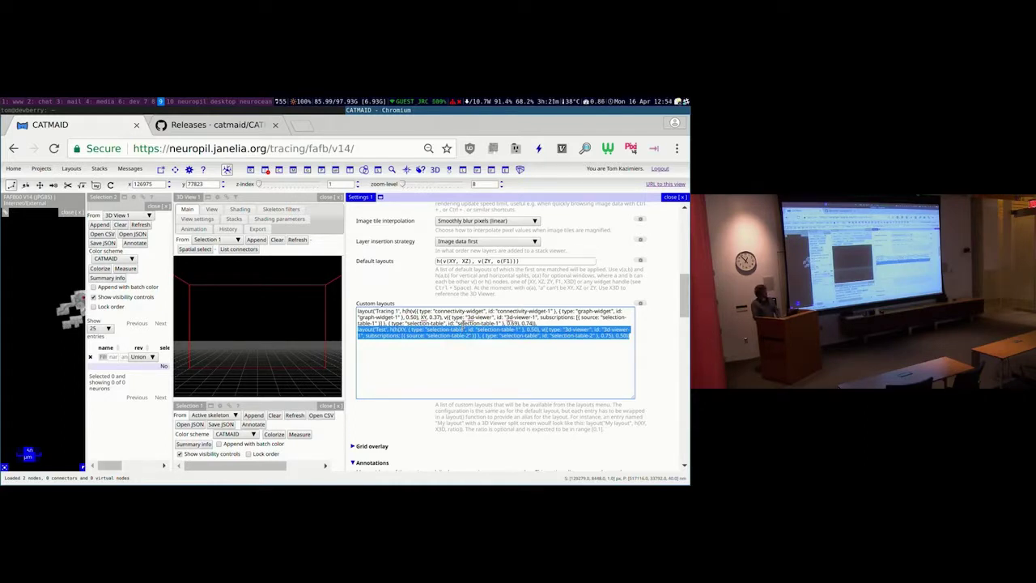
key("BackSpace")
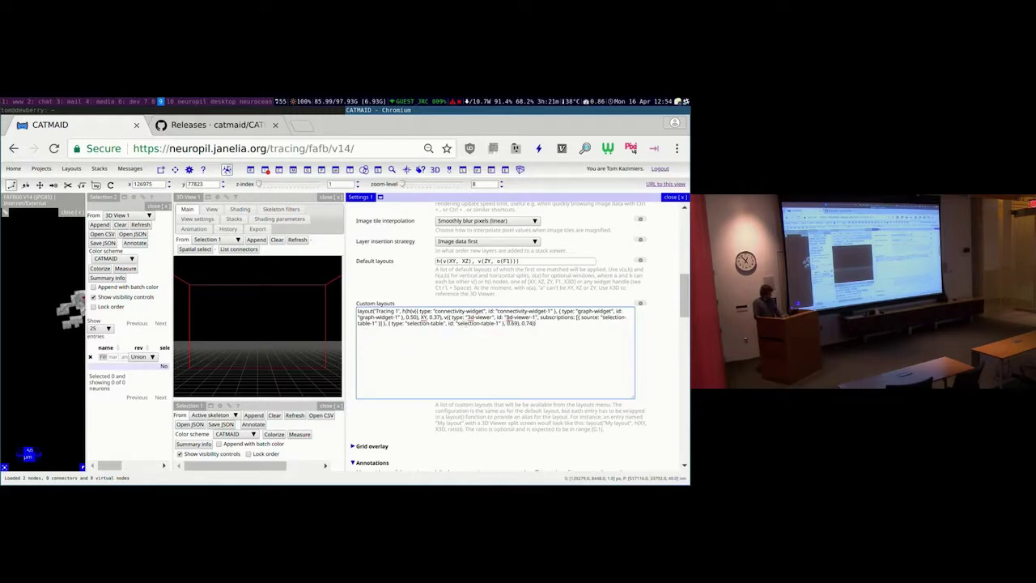
left_click(670, 349)
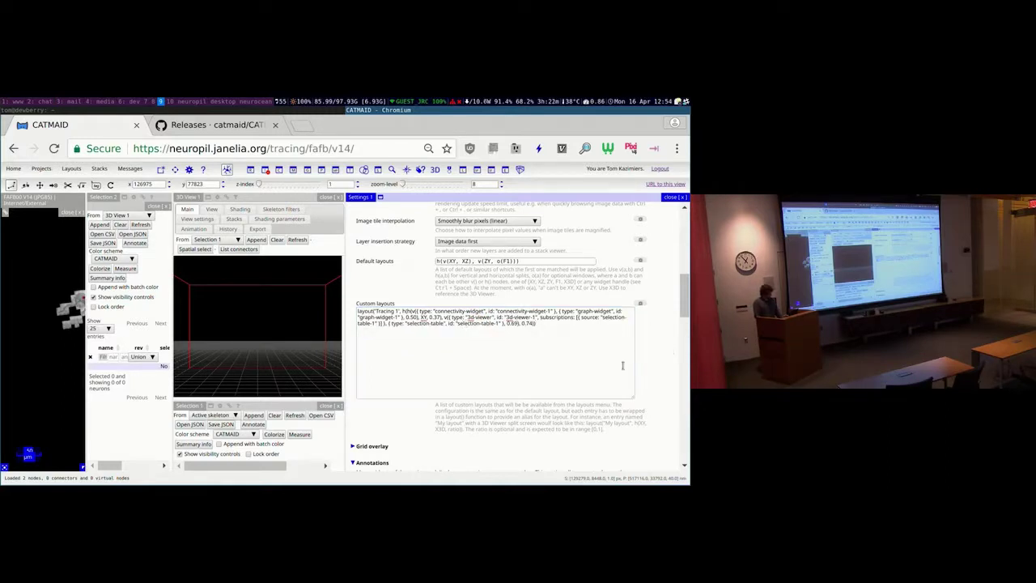
left_click_drag(632, 398, 638, 338)
Examine the Tracing 1 definition in the custom layouts and the Default layouts setting
mouse_move(71, 168)
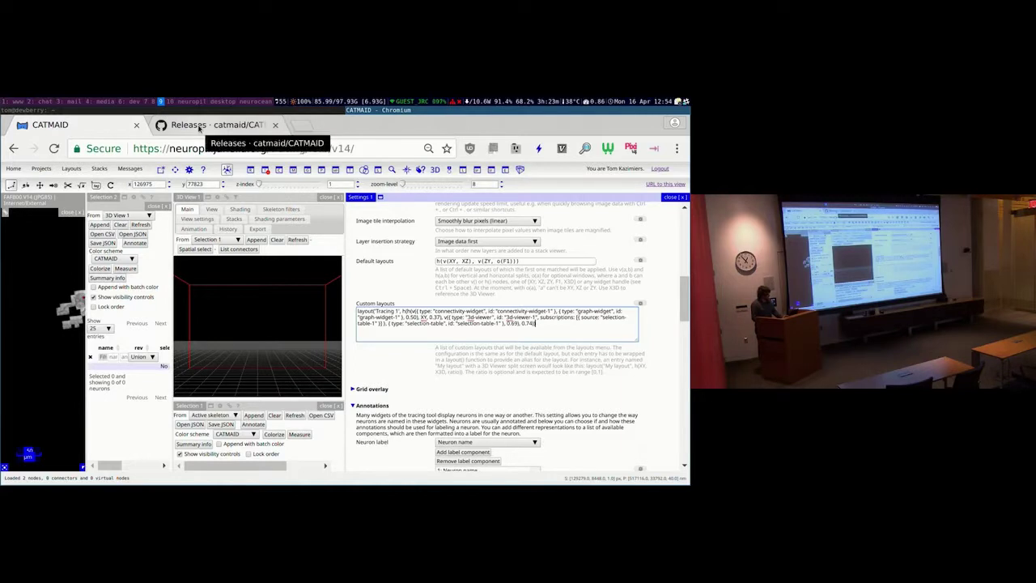
triple_click(543, 322)
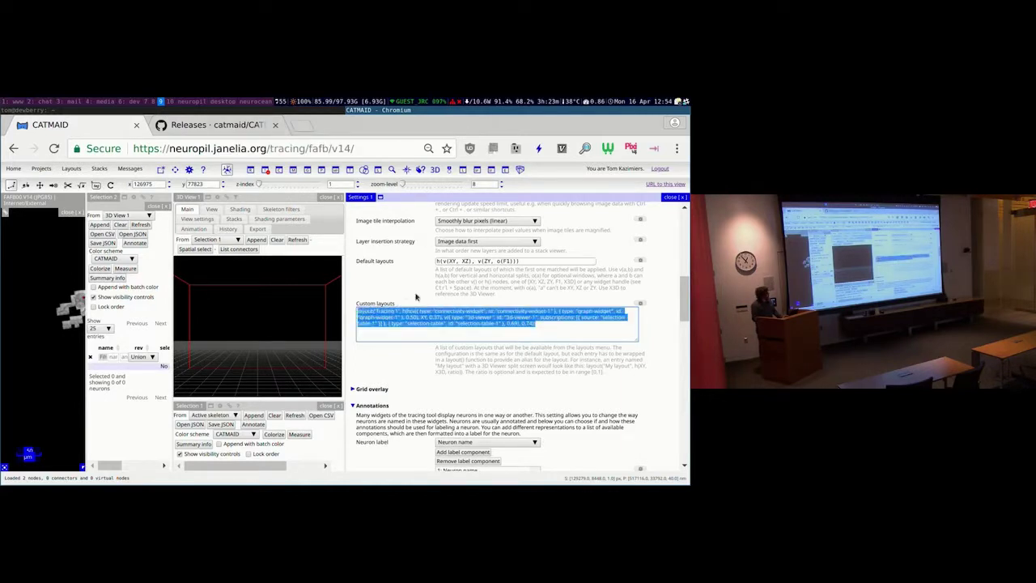
left_click(543, 328)
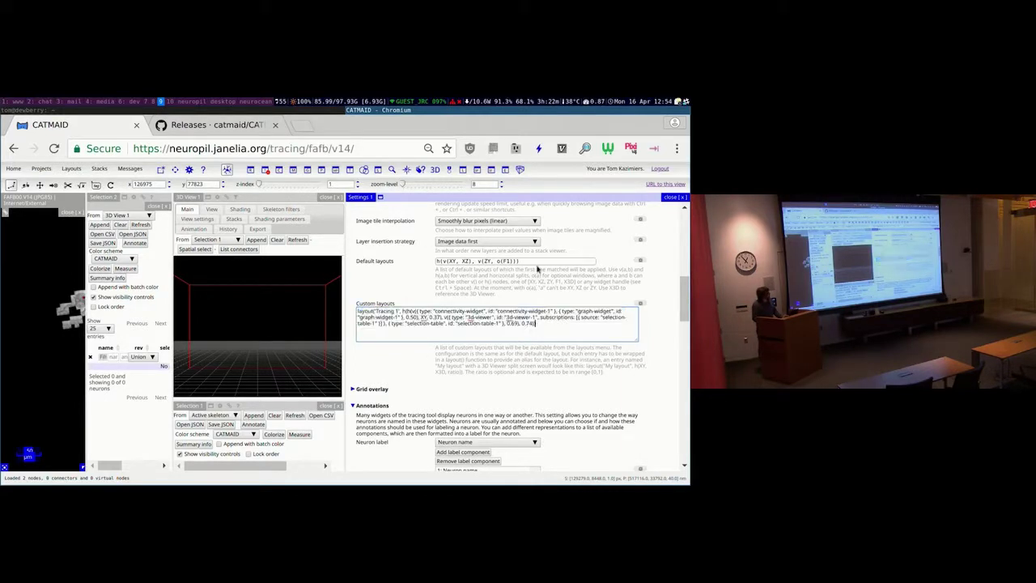
left_click(539, 260)
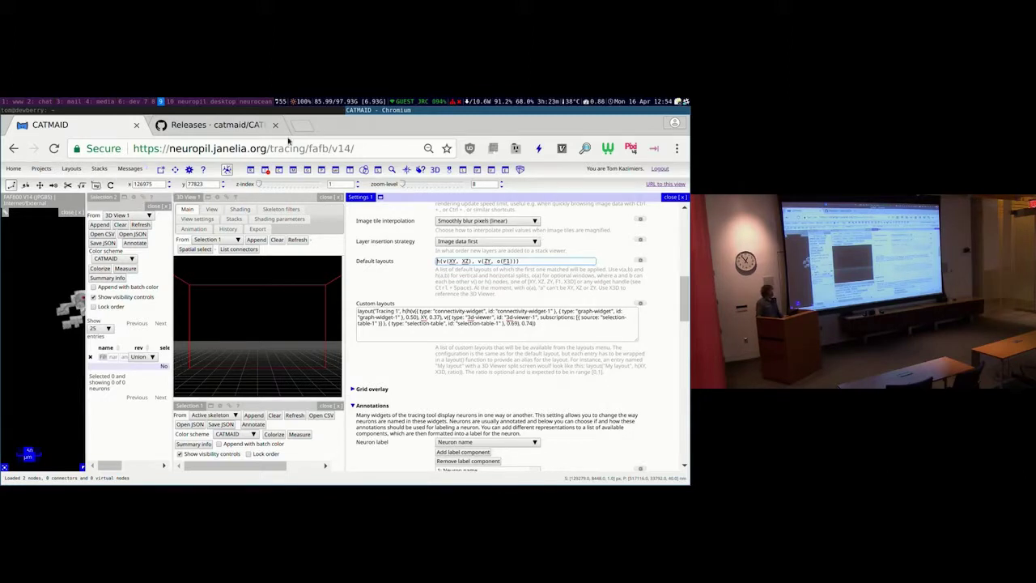
Check the entry on tabbed windows in layout specs in the GitHub release notes and return to CATMAID
left_click(242, 126)
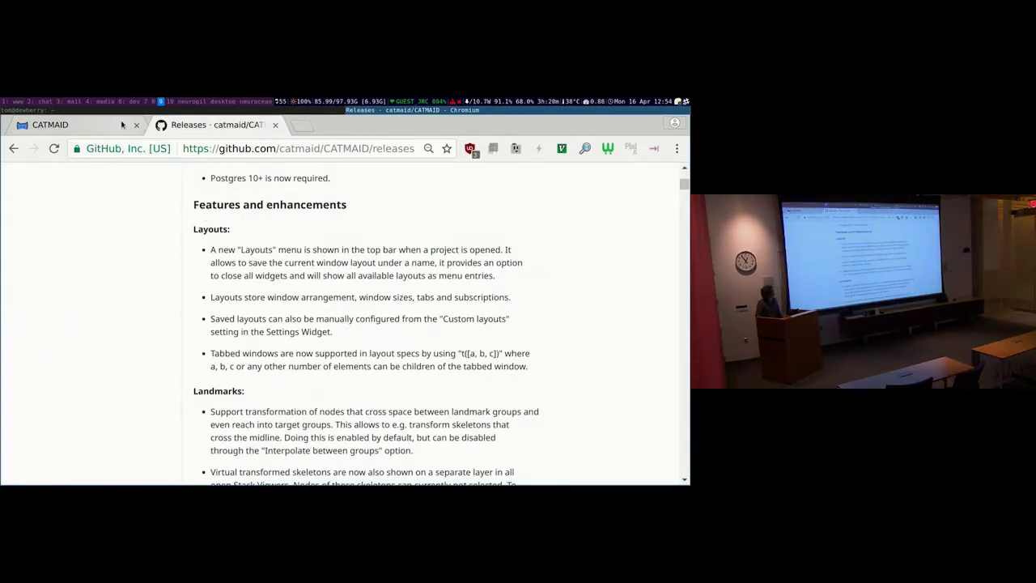
left_click_drag(211, 353, 224, 366)
left_click(232, 366)
left_click(130, 130)
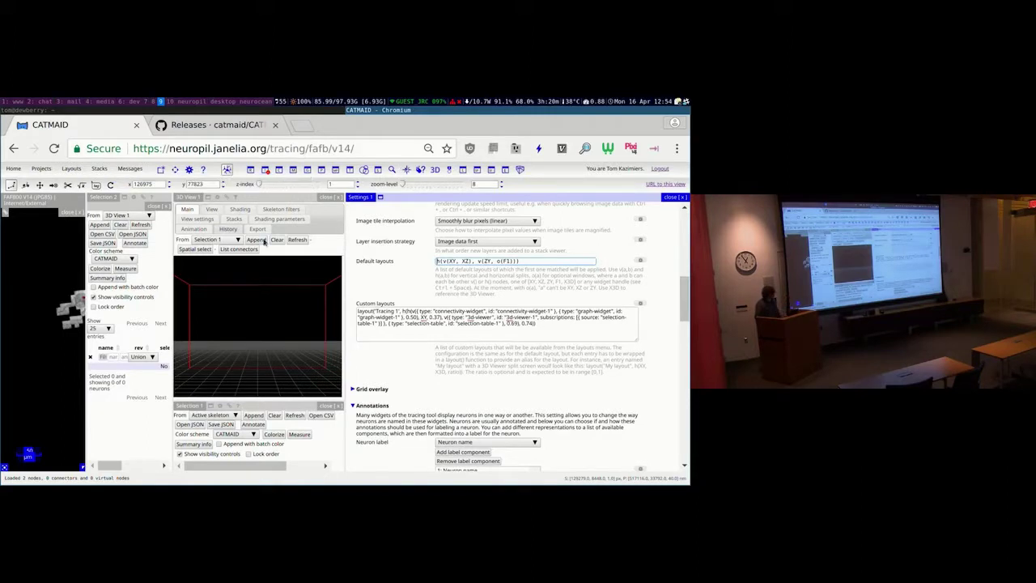
Group the Settings widget as a tab with the 3D viewer, keeping the existing widgets open
left_click(678, 197)
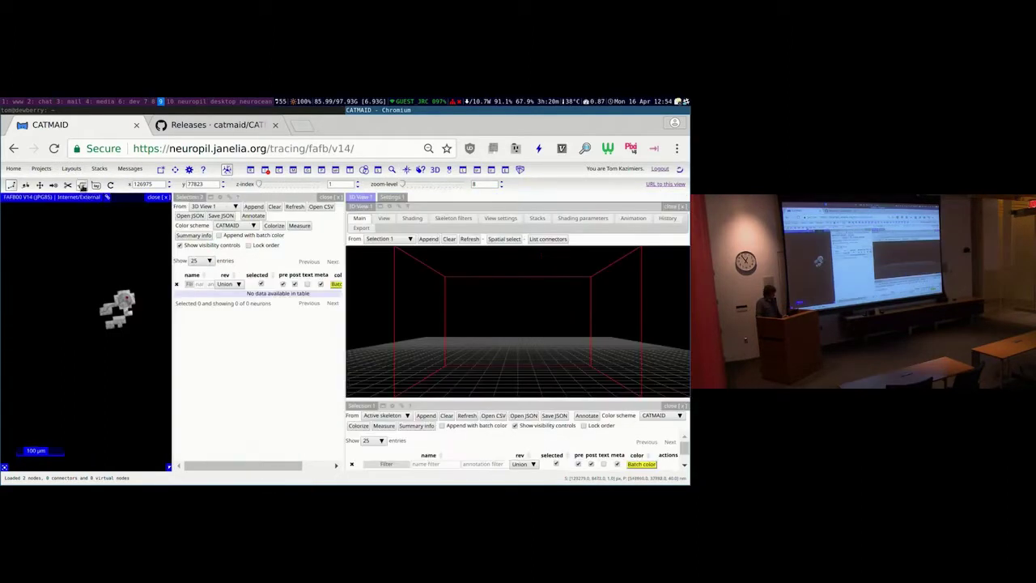
left_click(78, 198)
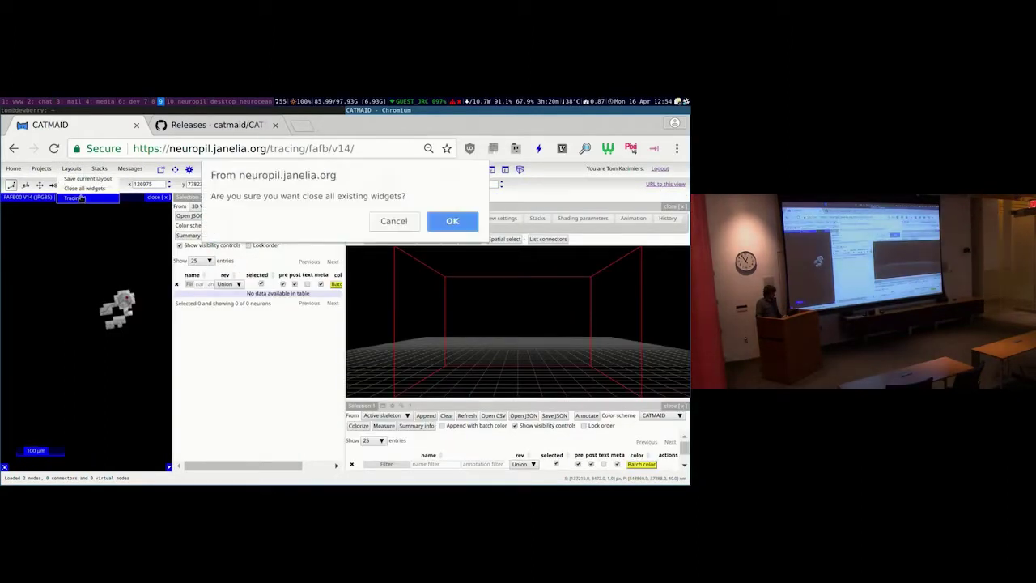
left_click(387, 220)
Try to save the current tabbed window arrangement as a new layout, and dismiss the dialogs
left_click(77, 180)
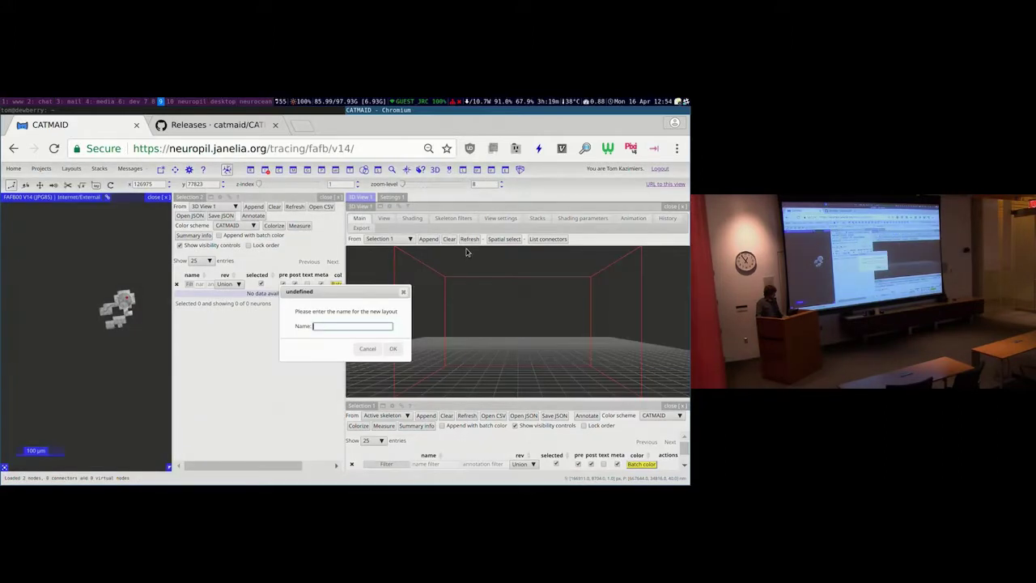
left_click(392, 348)
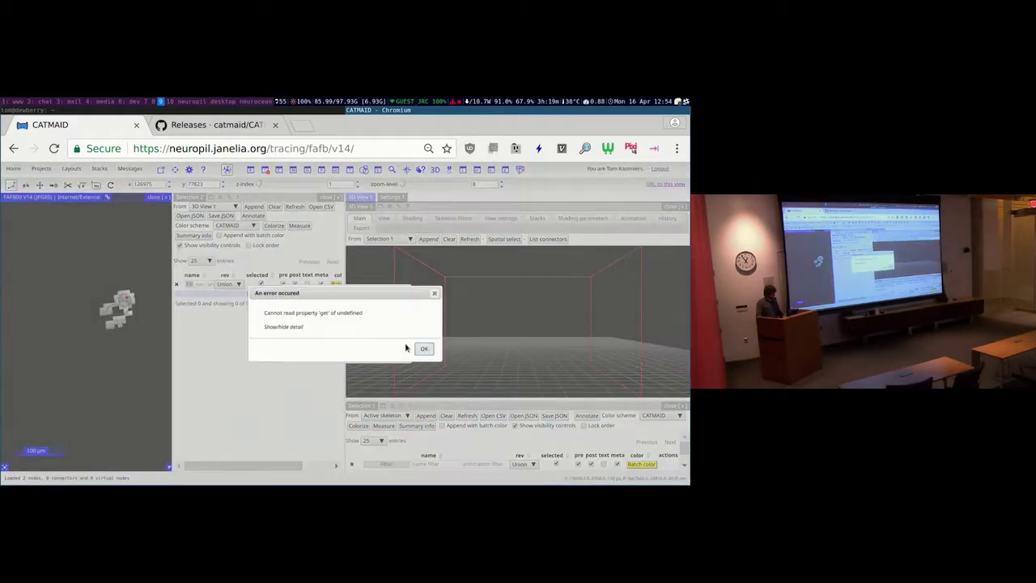
left_click(424, 350)
left_click(370, 350)
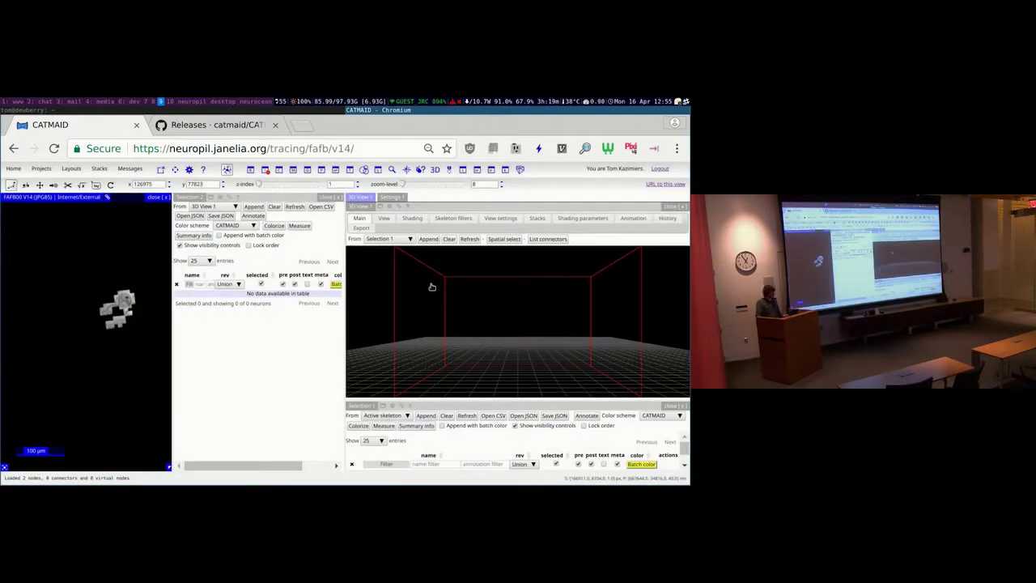
Review the Layouts and Landmarks sections of the GitHub release notes, and return to CATMAID
left_click(257, 128)
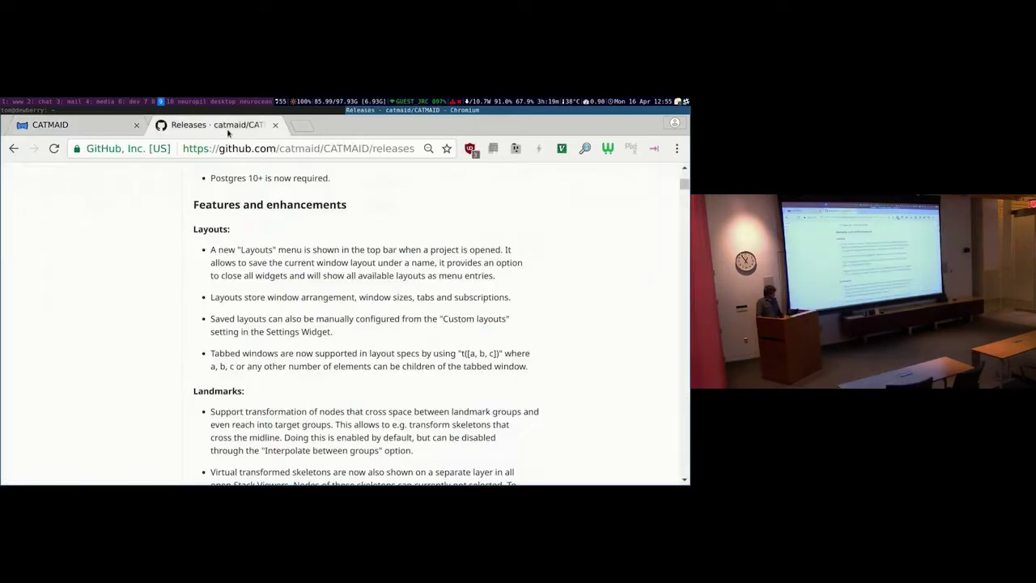
left_click(81, 132)
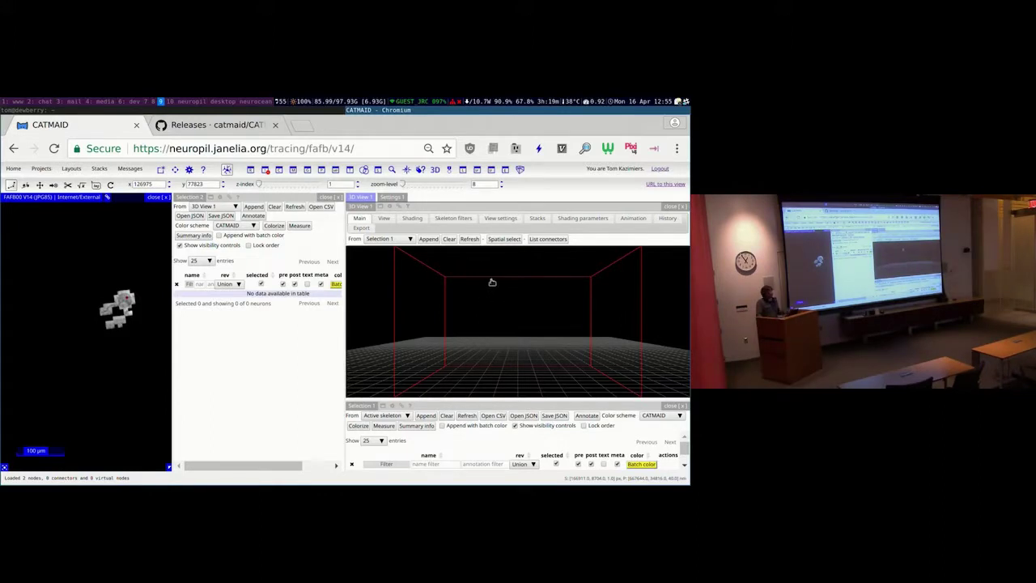
left_click(212, 125)
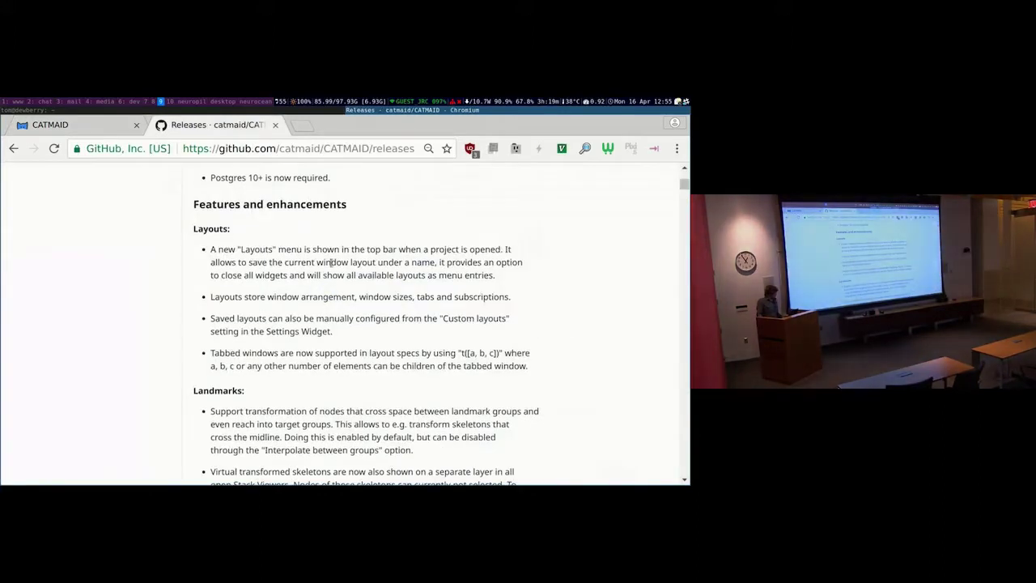
scroll(329, 273, "down", 2)
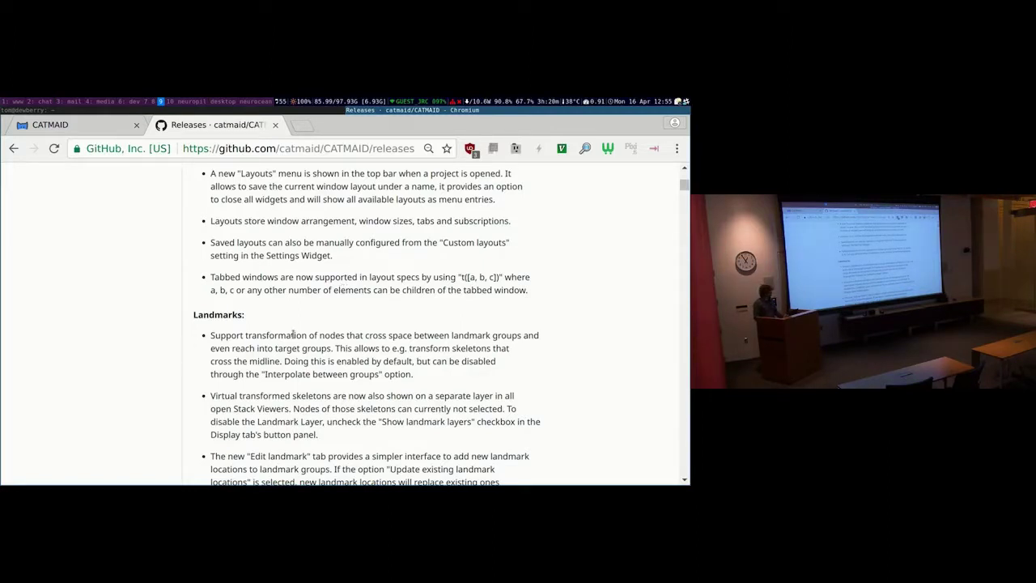
scroll(293, 333, "down", 3)
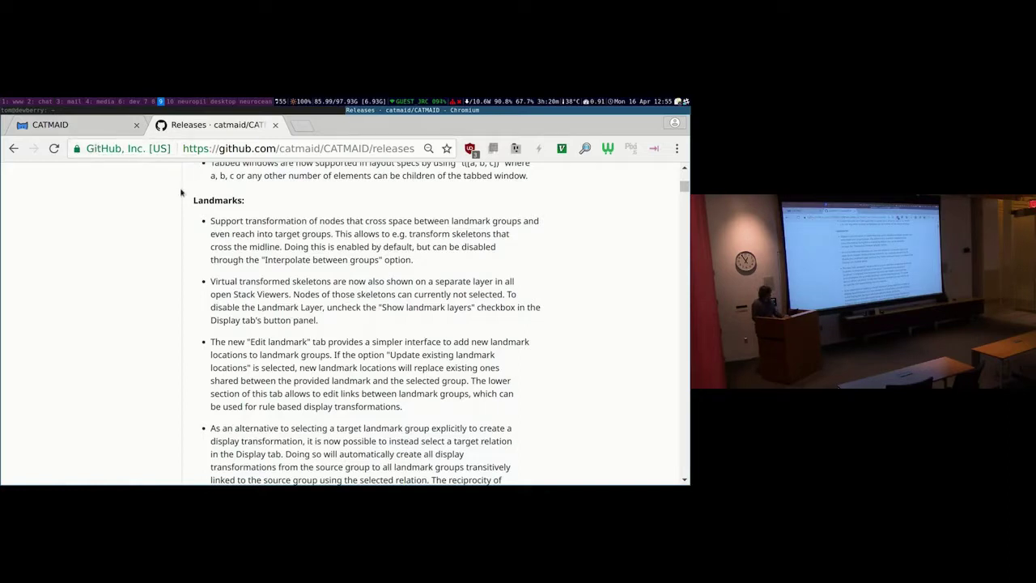
left_click(81, 125)
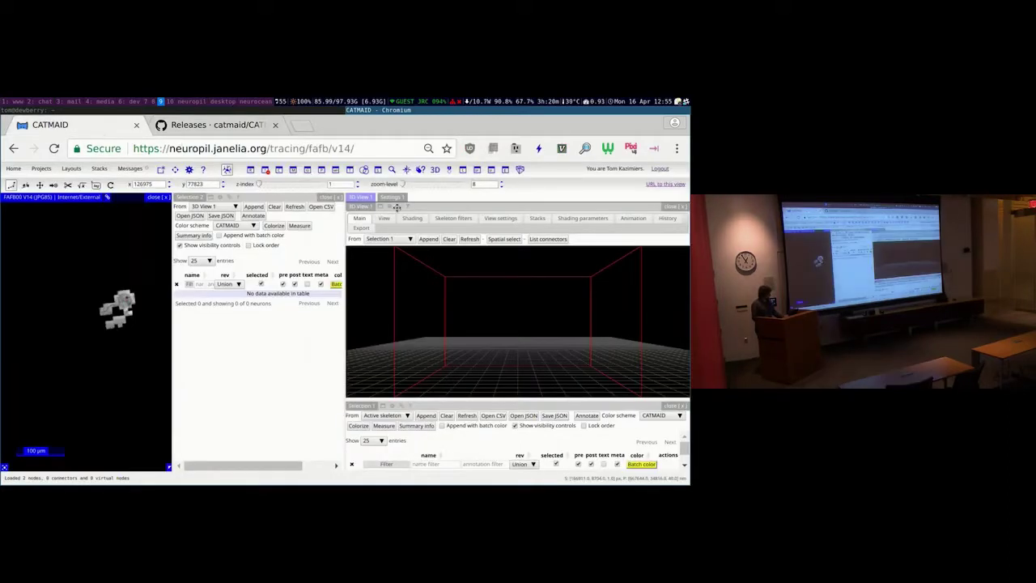
Open the Landmarks widget alongside the existing widgets
left_click(402, 170)
type("land")
key("Return")
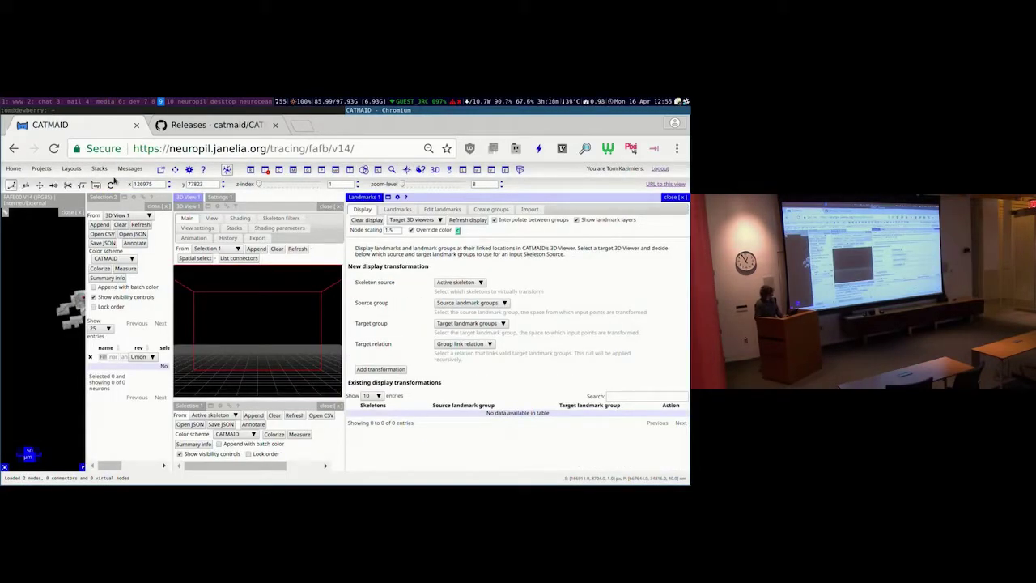
Close all widgets and reopen only the Landmarks widget beside the stack viewer
mouse_move(99, 169)
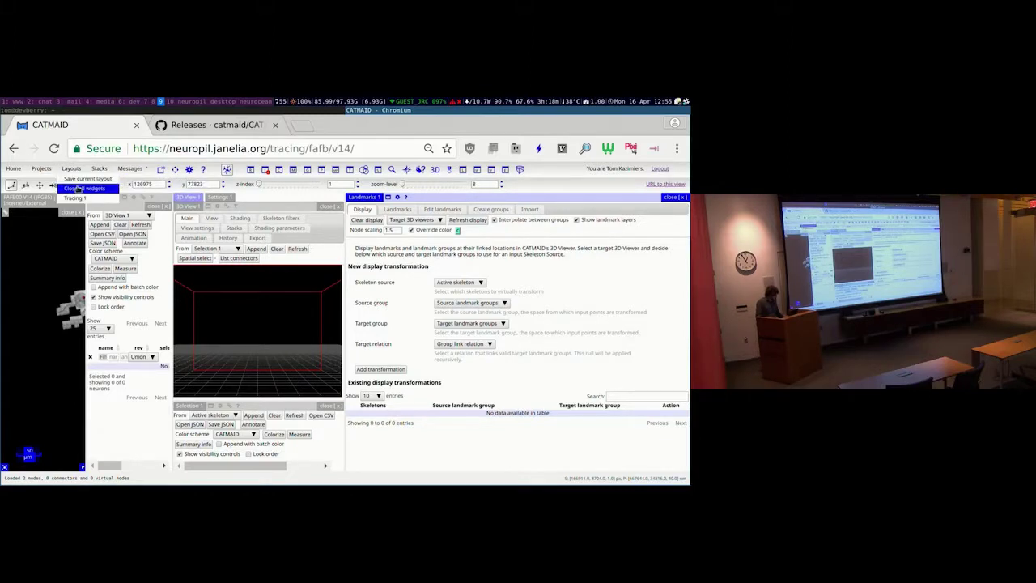
left_click(84, 188)
left_click(453, 221)
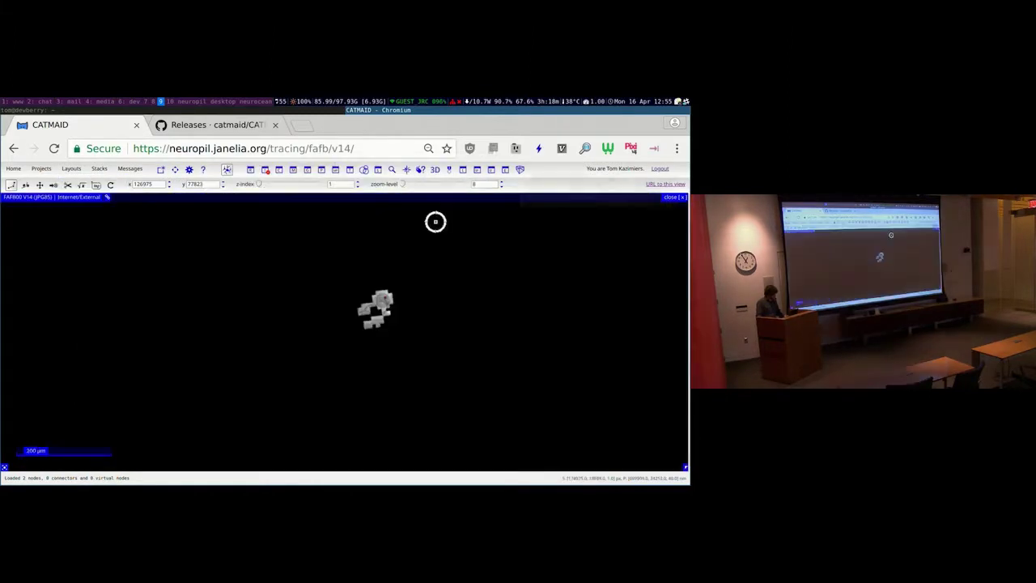
key("ctrl+space")
key("Return")
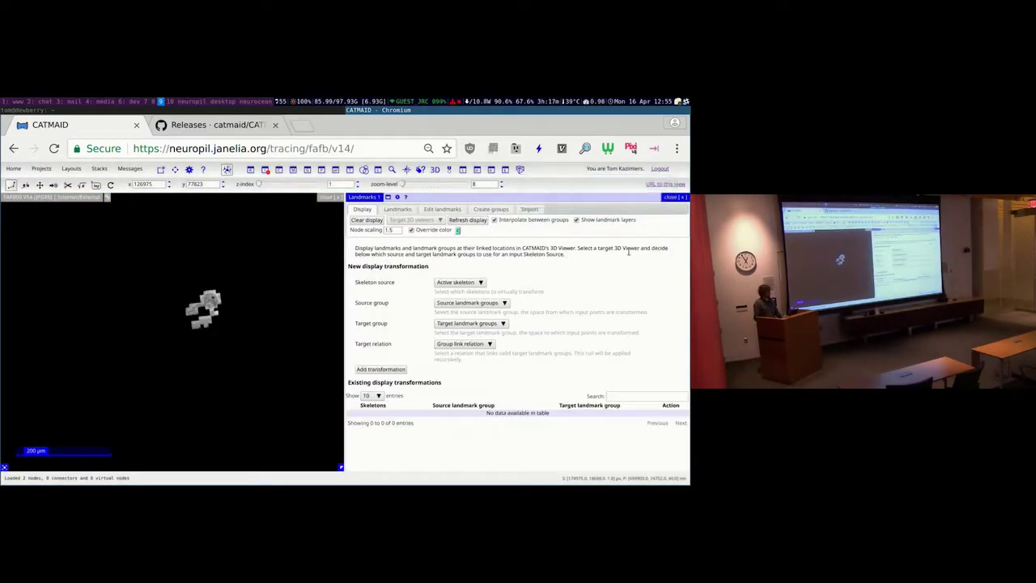
left_click(335, 250)
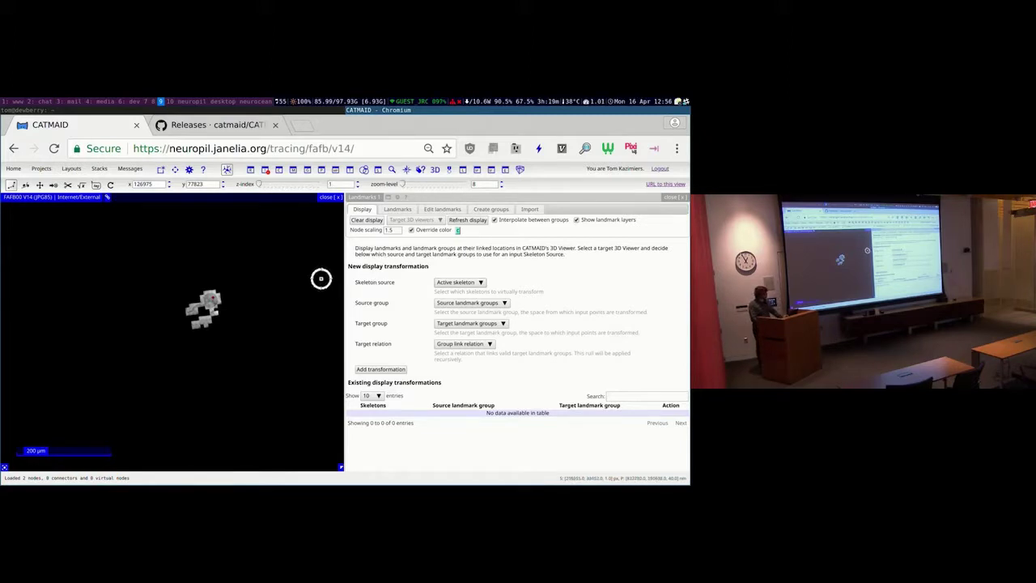
Show the landmark editing options and move the stack viewer to z-index 7062
left_click(457, 210)
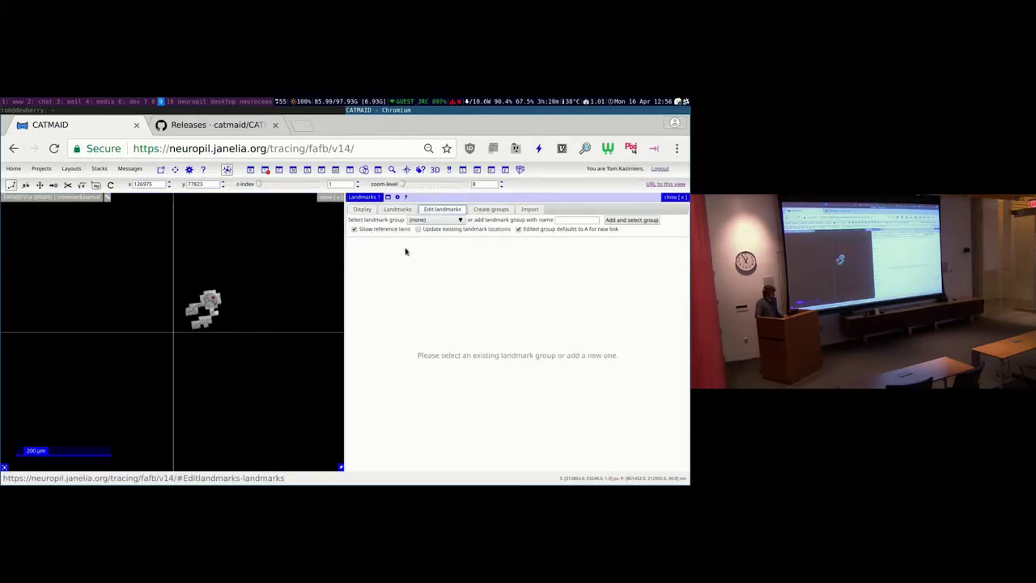
left_click(397, 209)
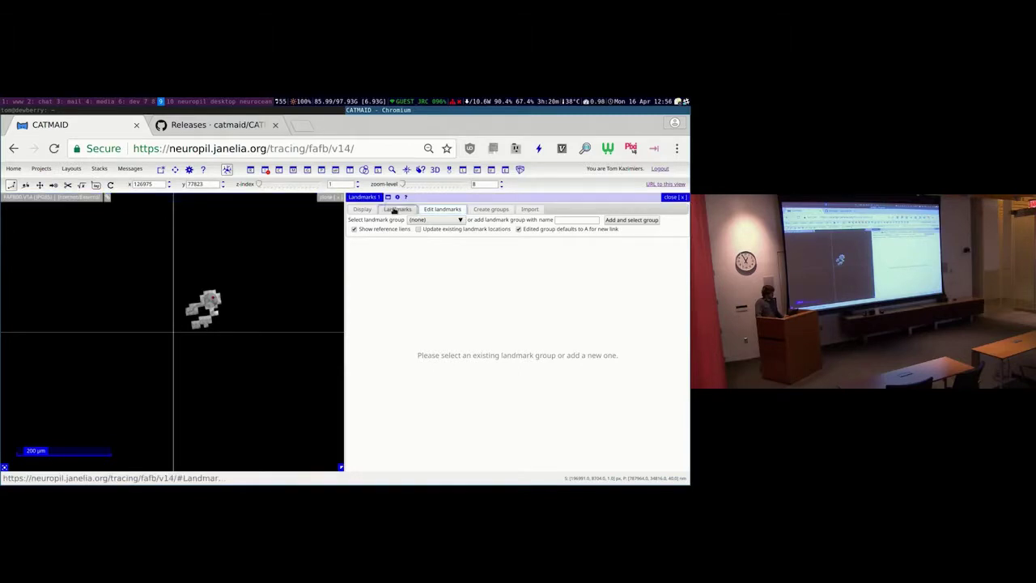
left_click(442, 209)
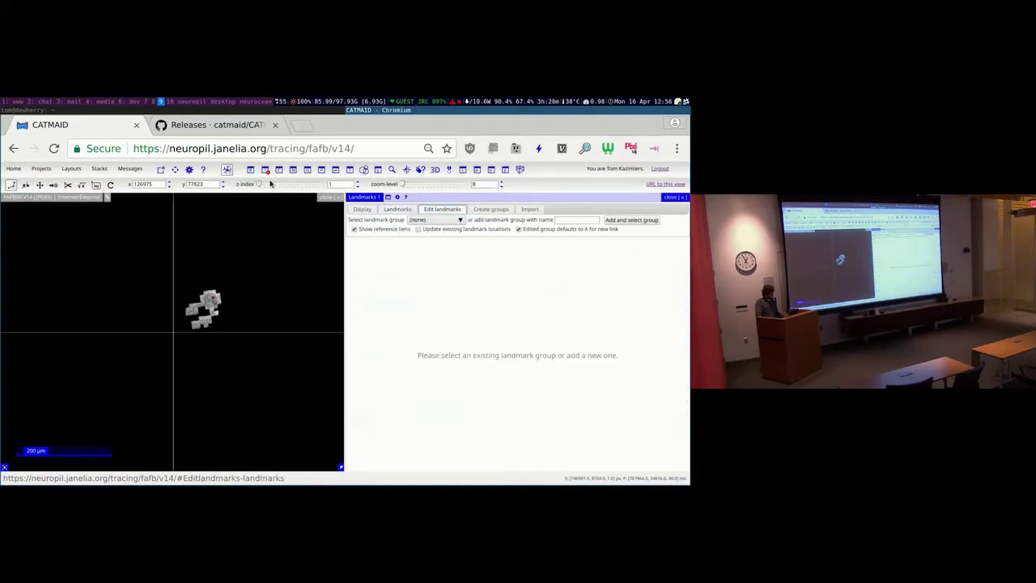
left_click_drag(257, 185, 324, 186)
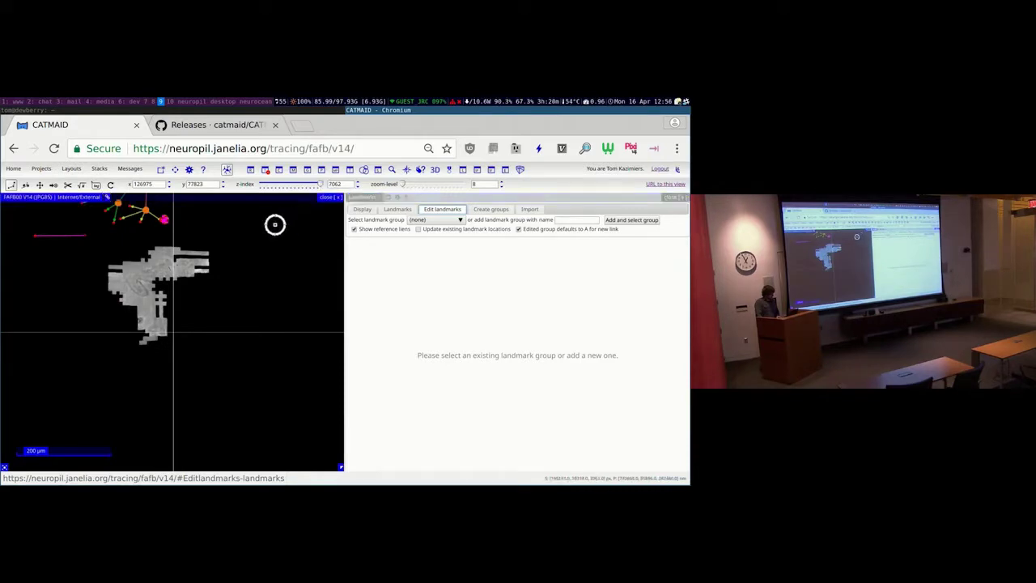
Add and select a new landmark group named "My new group"
left_click(576, 220)
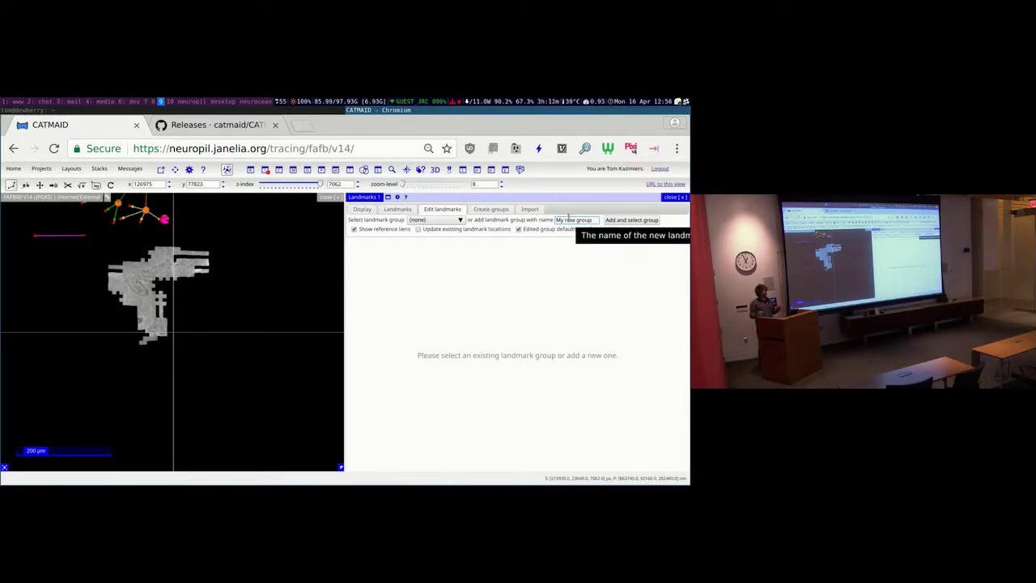
left_click(569, 218)
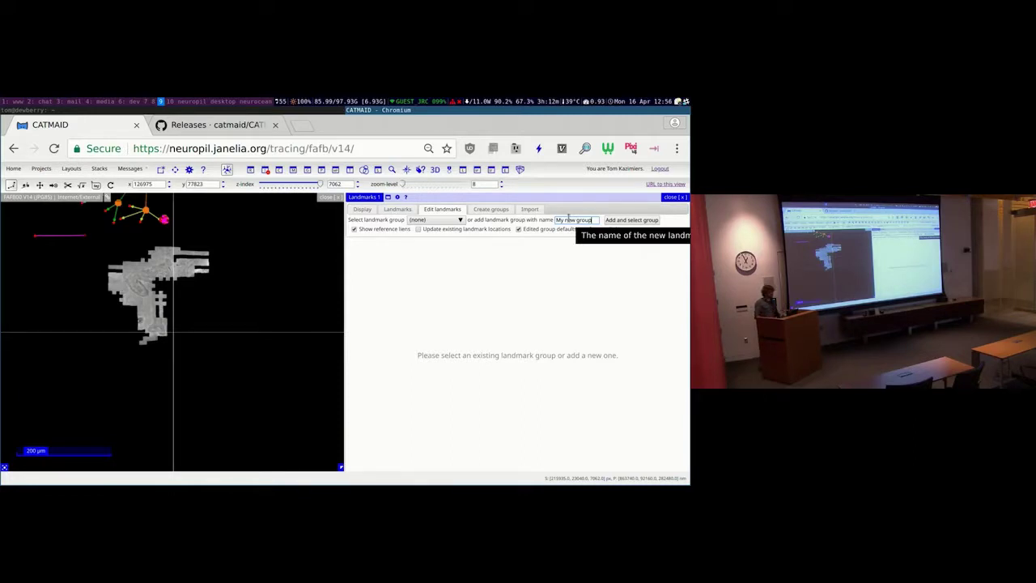
left_click(627, 220)
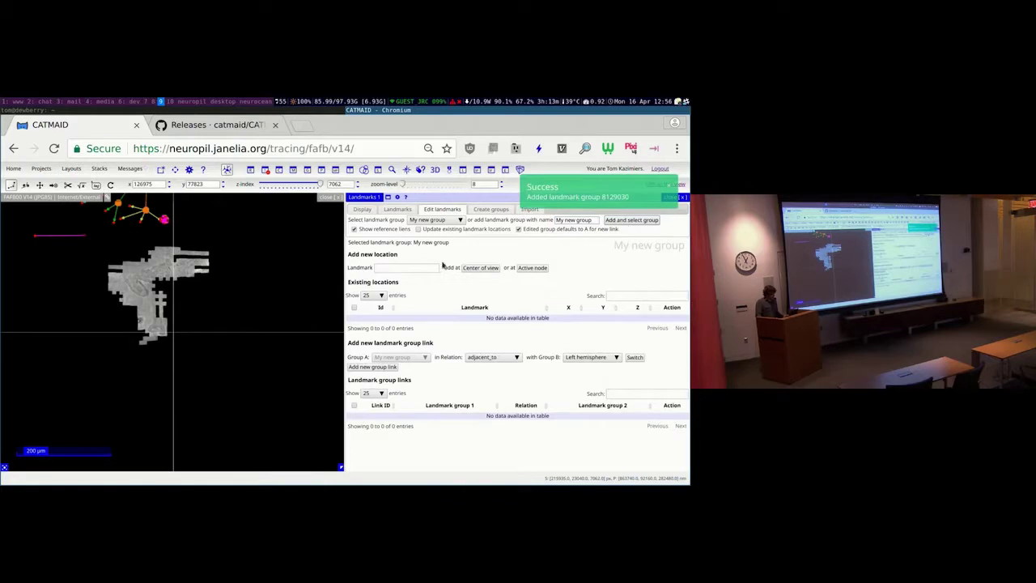
Add landmark 1 at the center of view and landmark 2 at an active node on the isolated skeleton
left_click(408, 269)
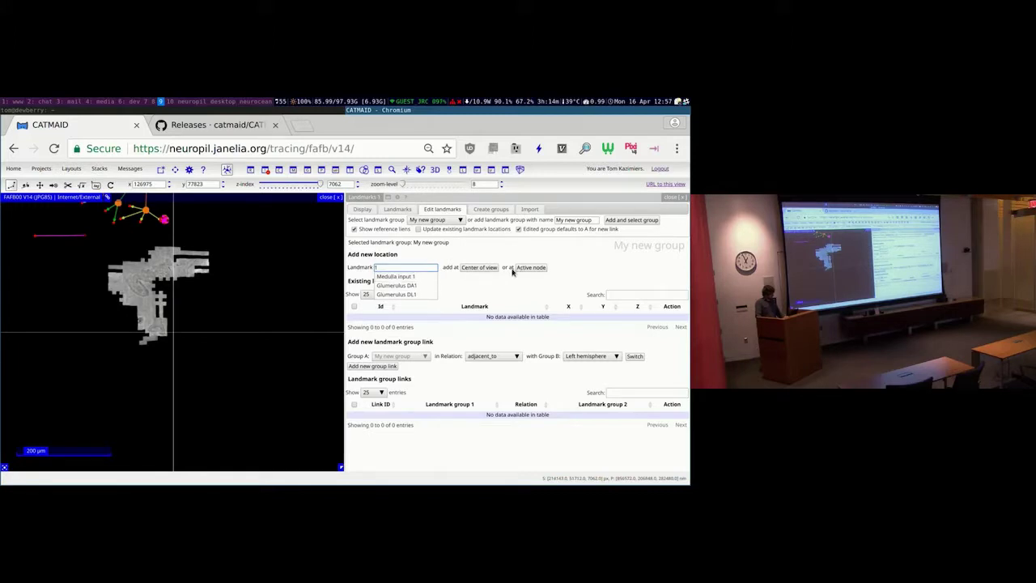
left_click(489, 268)
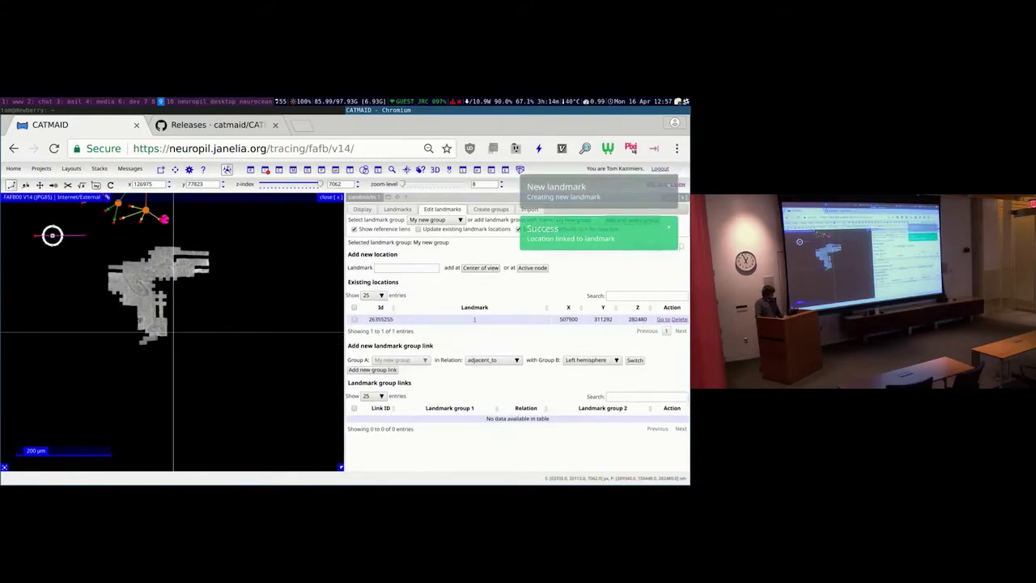
left_click(35, 234)
left_click(407, 268)
type("2")
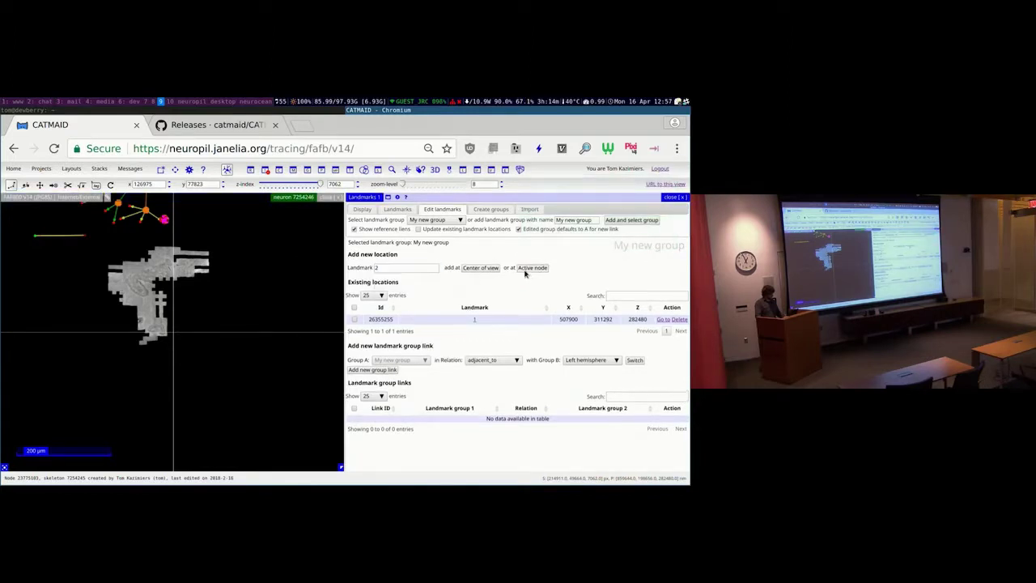
left_click(526, 268)
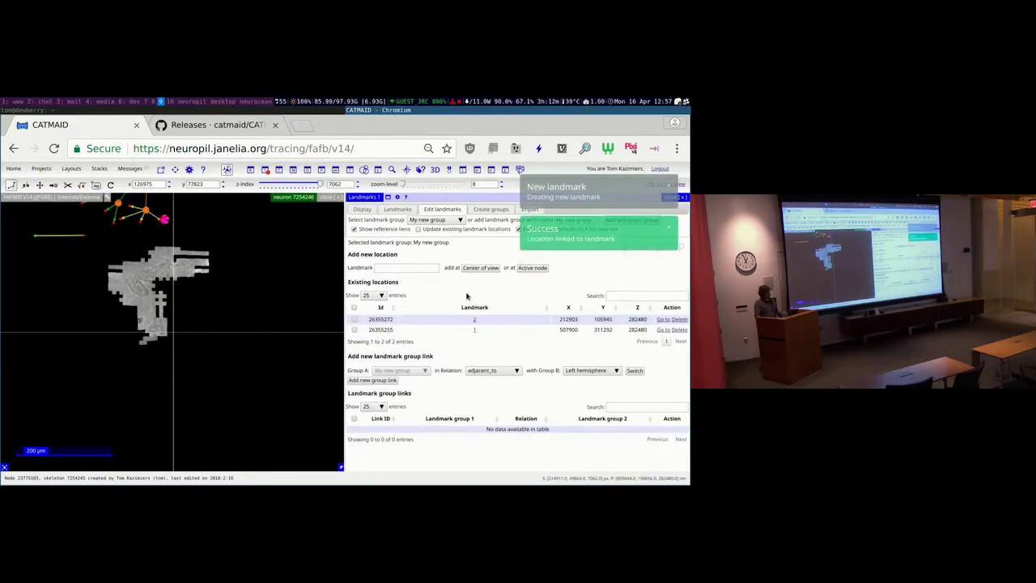
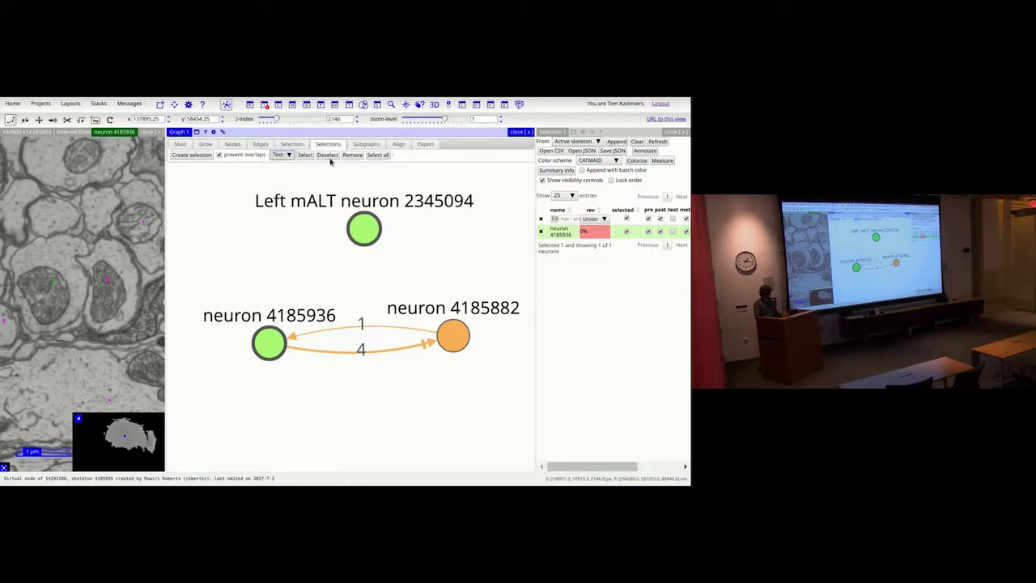
Deselect and reselect the nodes of the Test selection in the Graph widget, and remove that saved selection
left_click(324, 157)
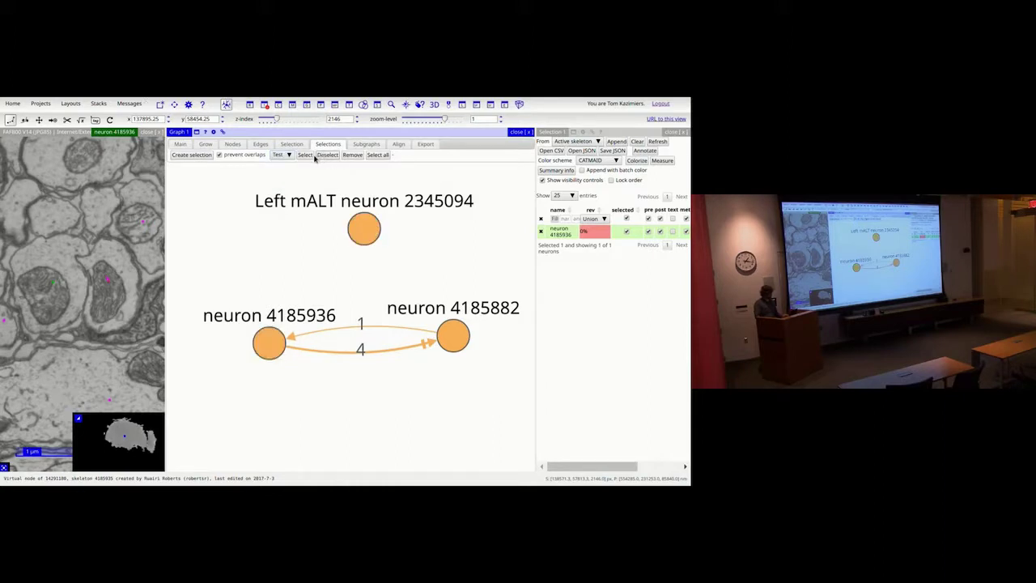
left_click(320, 157)
left_click(348, 158)
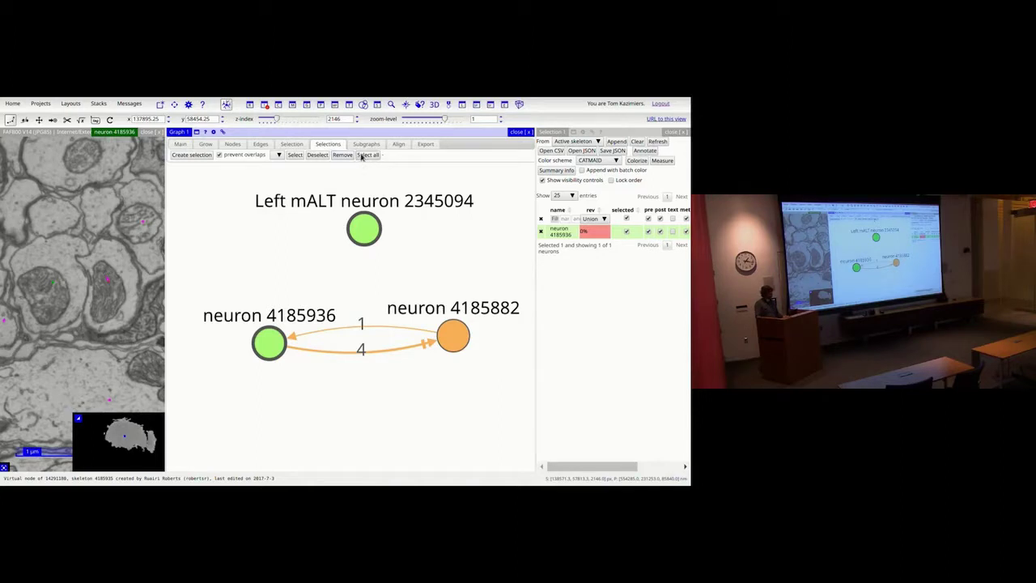
Clear the graph's node selection and try selecting all nodes from the saved selections
left_click(328, 267)
left_click(363, 158)
left_click(410, 264)
Check the Graph widget section of the release notes for selections and state saving, and return to CATMAID
key("ctrl+Tab")
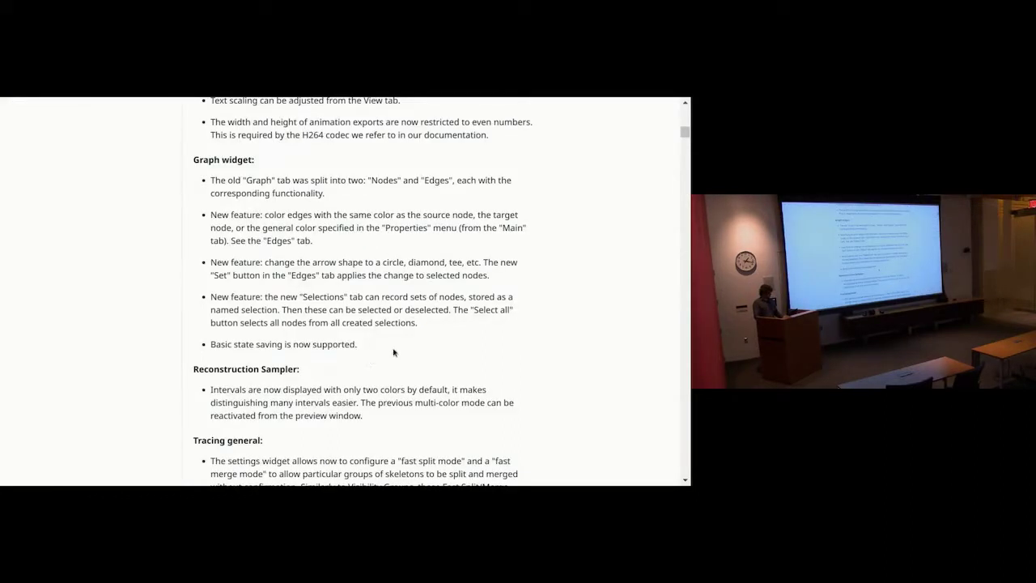
scroll(452, 331, "down", 2)
scroll(452, 331, "up", 2)
key("ctrl+w")
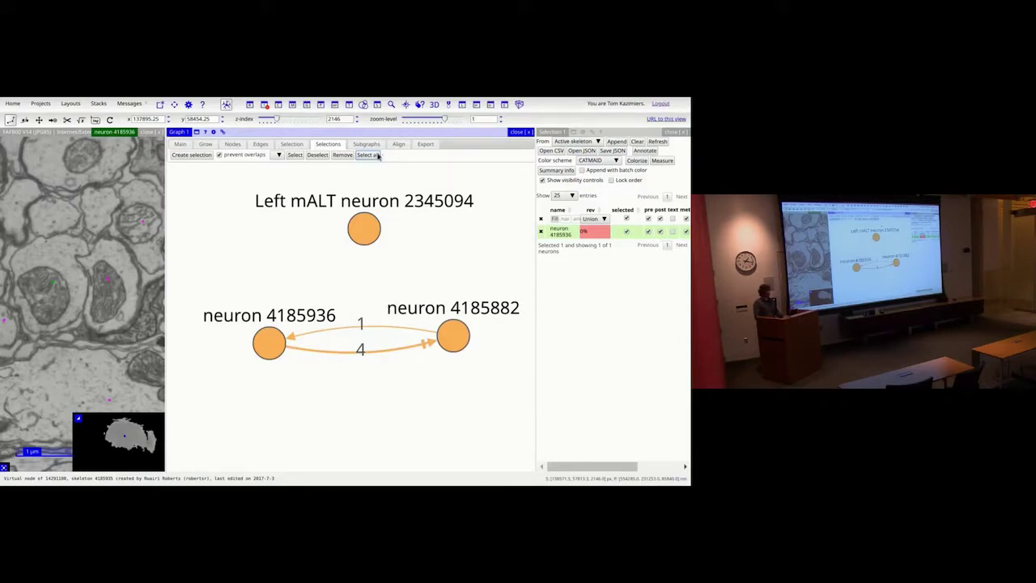
Save the Graph widget's current settings as its widget state, and hide the window settings again
left_click(196, 131)
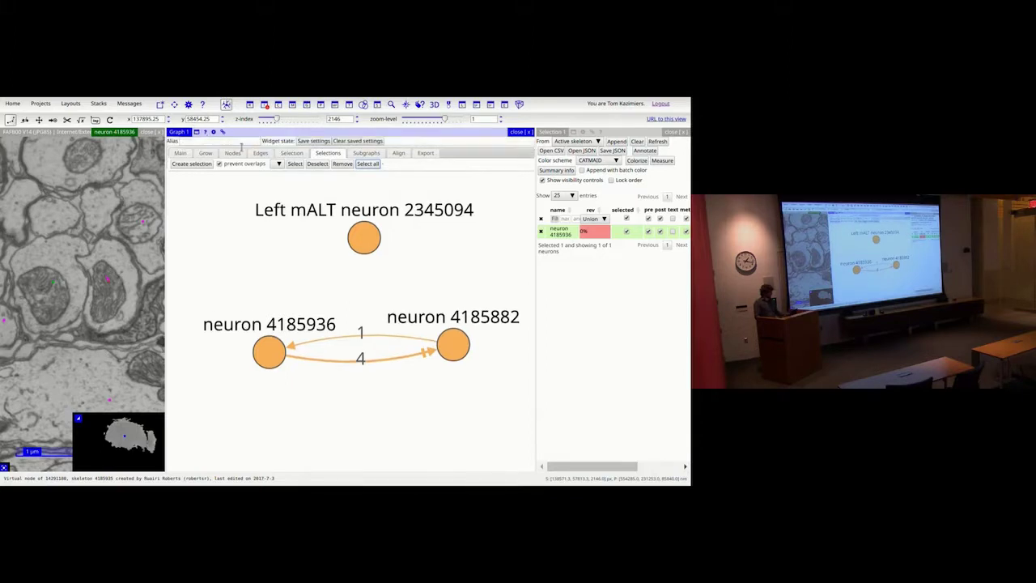
left_click(314, 142)
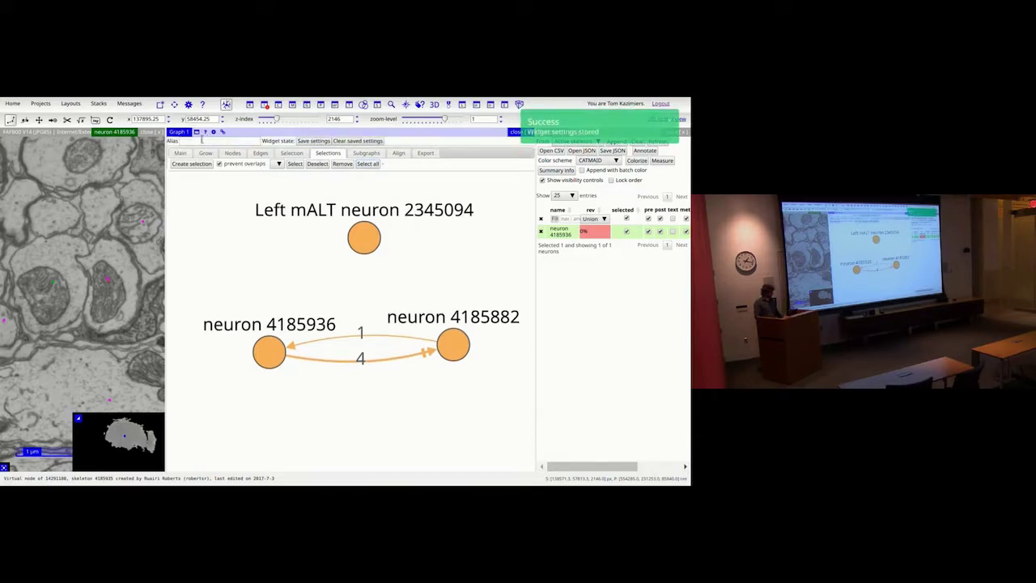
left_click(197, 132)
Read the release notes on Graph widget state saving and the Reconstruction Sampler's interval colors
key("ctrl+Tab")
scroll(395, 257, "down", 4)
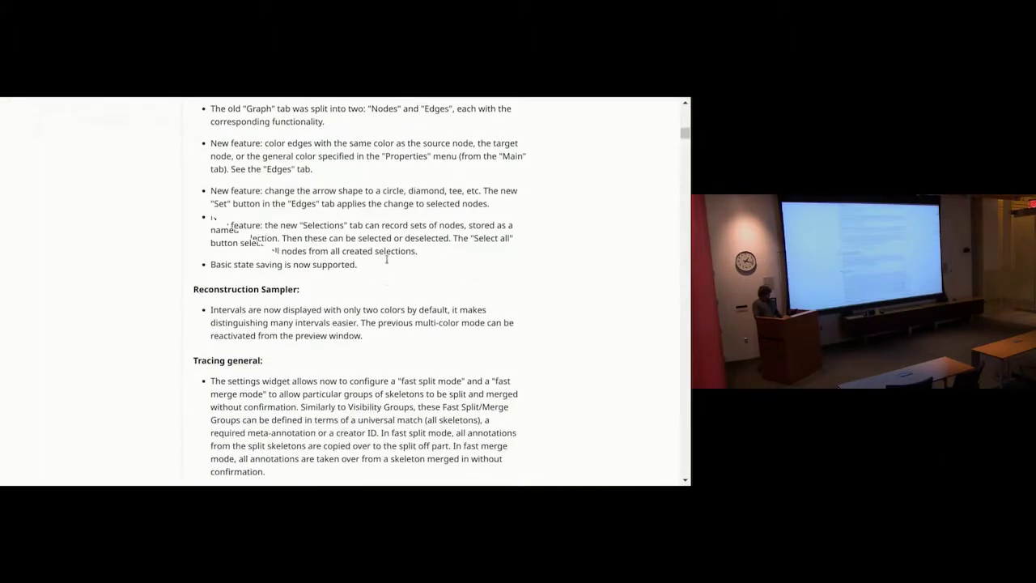
scroll(400, 284, "up", 3)
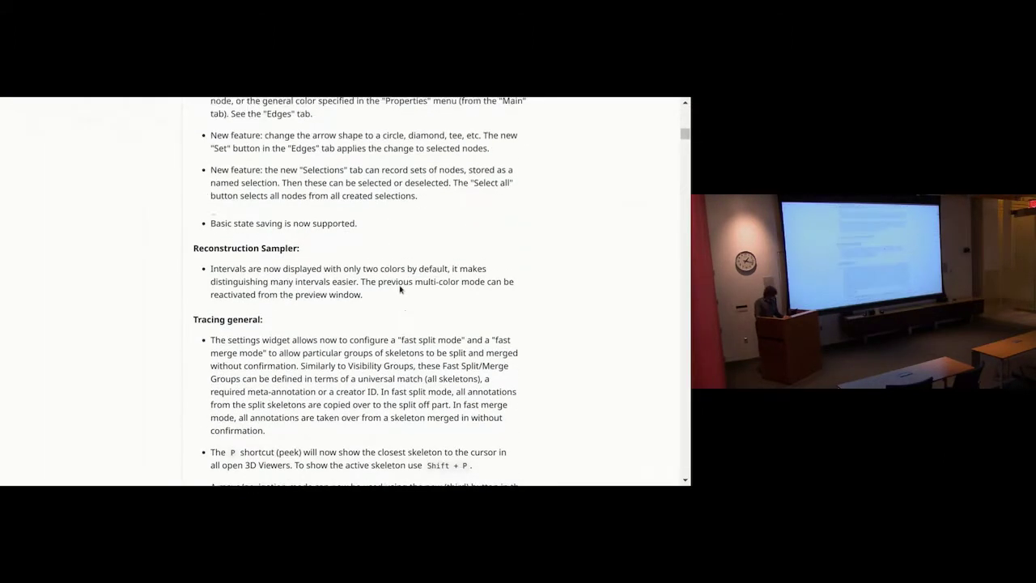
scroll(405, 275, "down", 1)
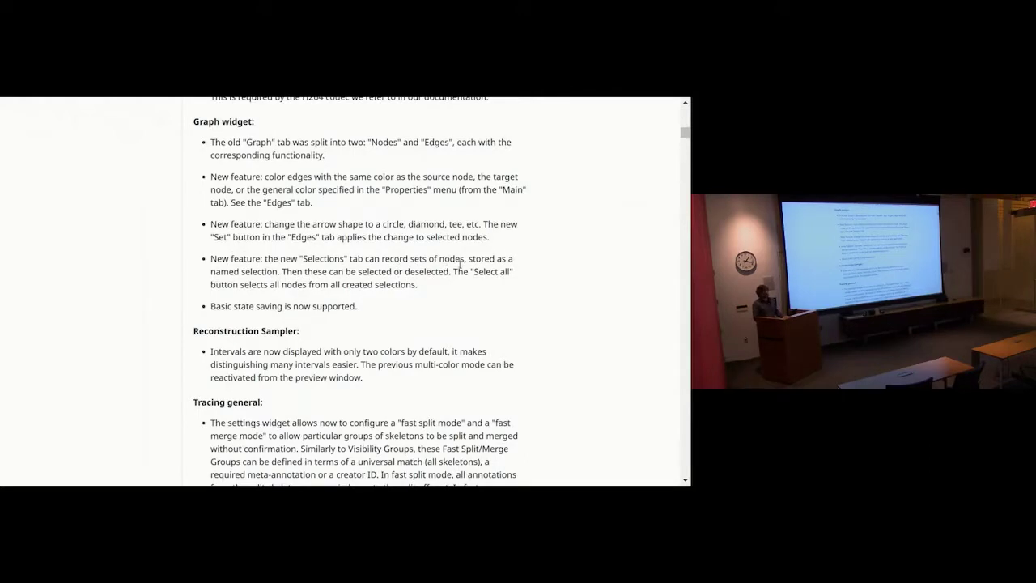
scroll(460, 259, "down", 2)
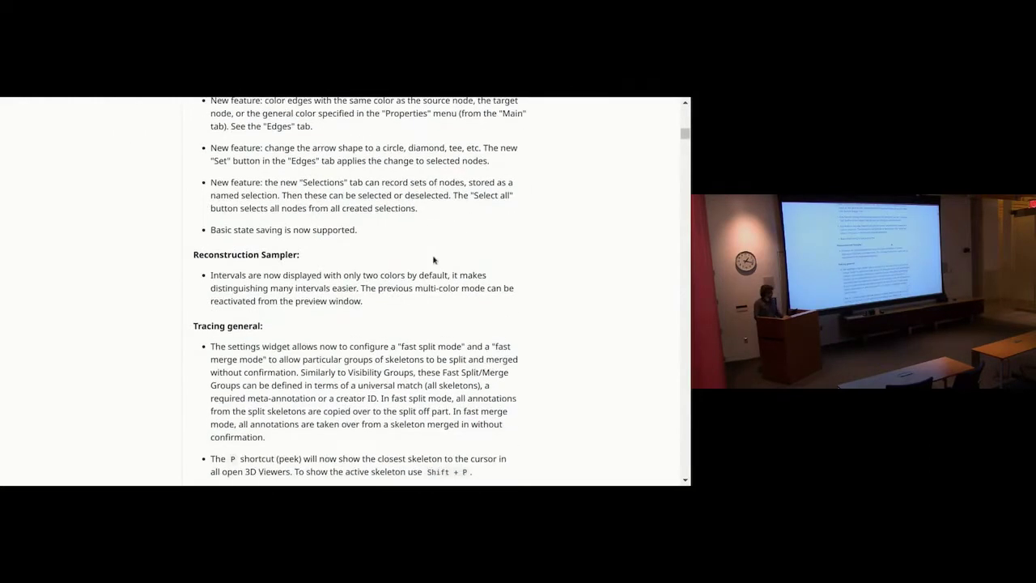
Return to CATMAID and close the Graph and Selection widgets, keeping only the stack viewer
key("alt+Tab")
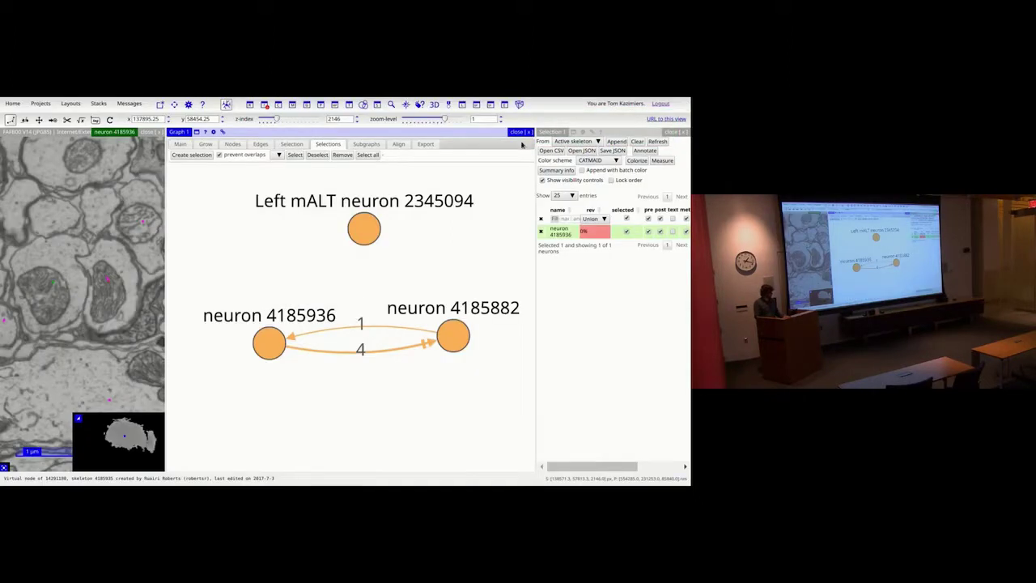
left_click(526, 131)
left_click(680, 132)
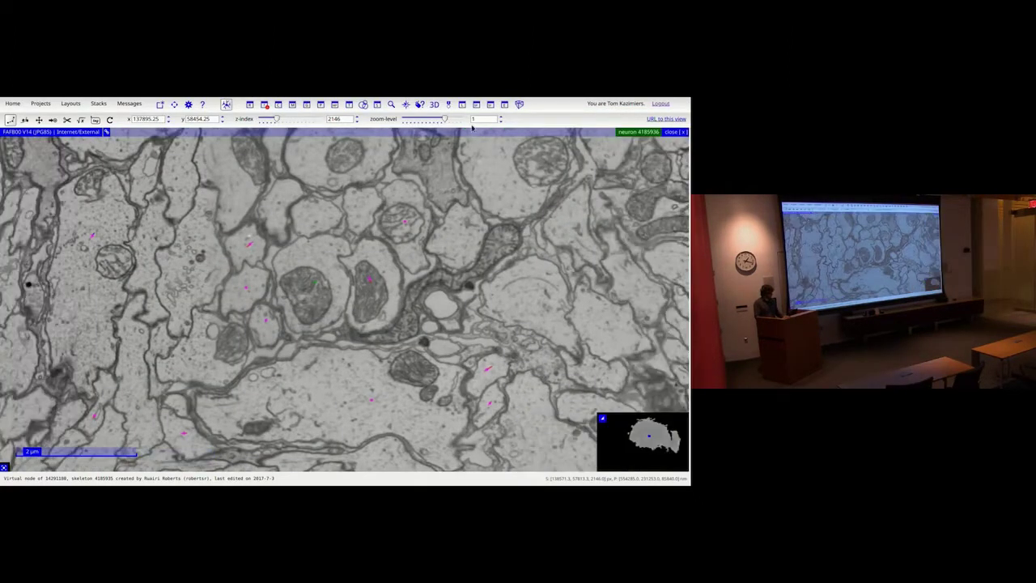
Open the Reconstruction Sampler widget by finding it by name among the available widgets
key("ctrl+space")
type("rec")
key("BackSpace")
key("BackSpace")
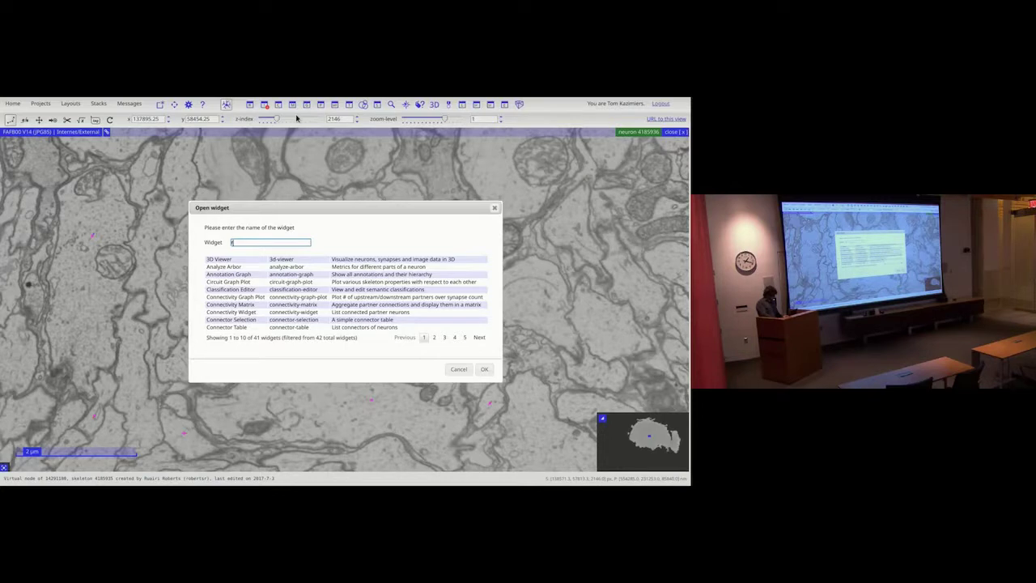
type("econ")
key("Tab")
key("Return")
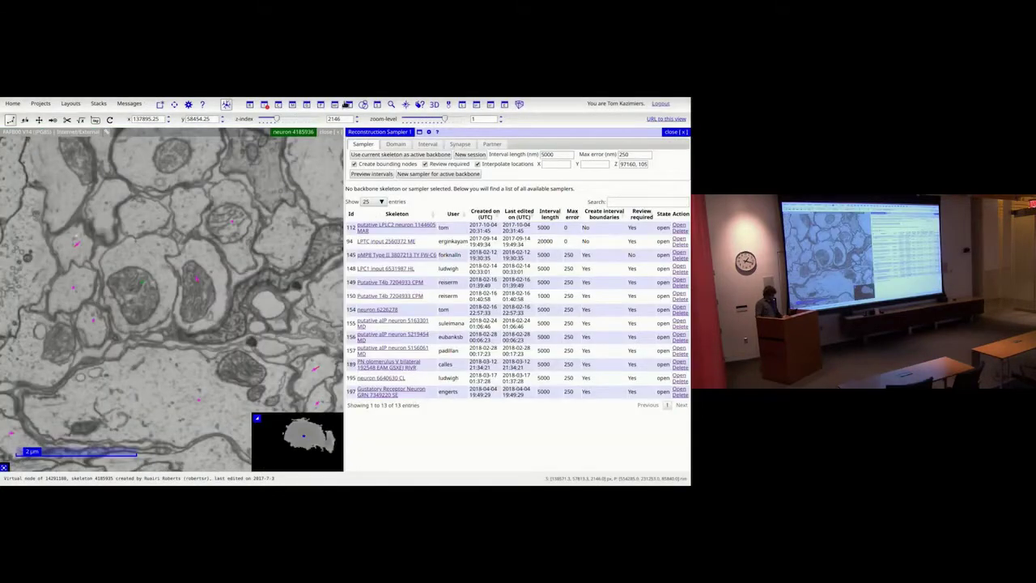
Set the current skeleton as the sampler's active backbone and preview its 5000 nm intervals up close in 3D
left_click(389, 157)
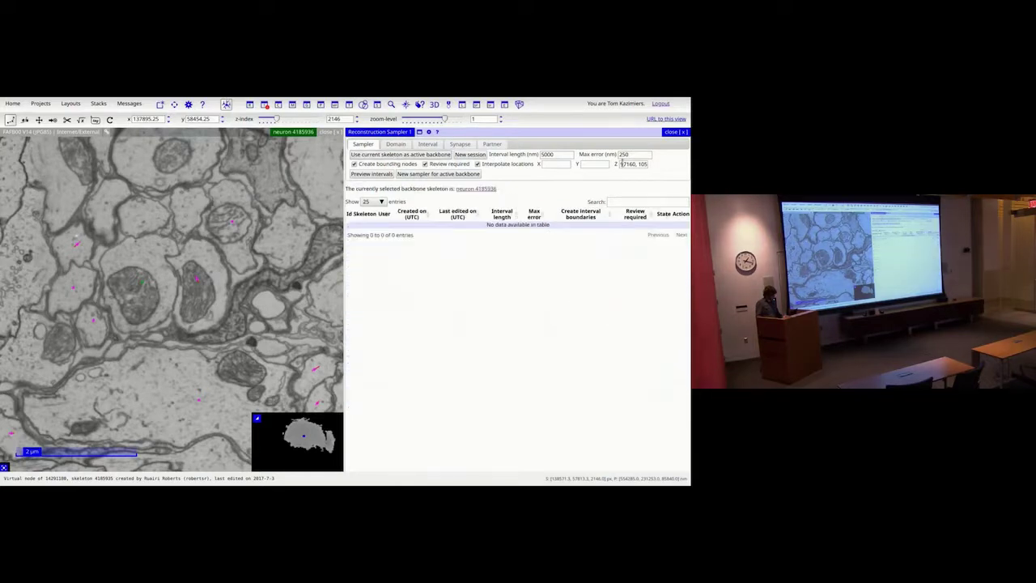
left_click(372, 175)
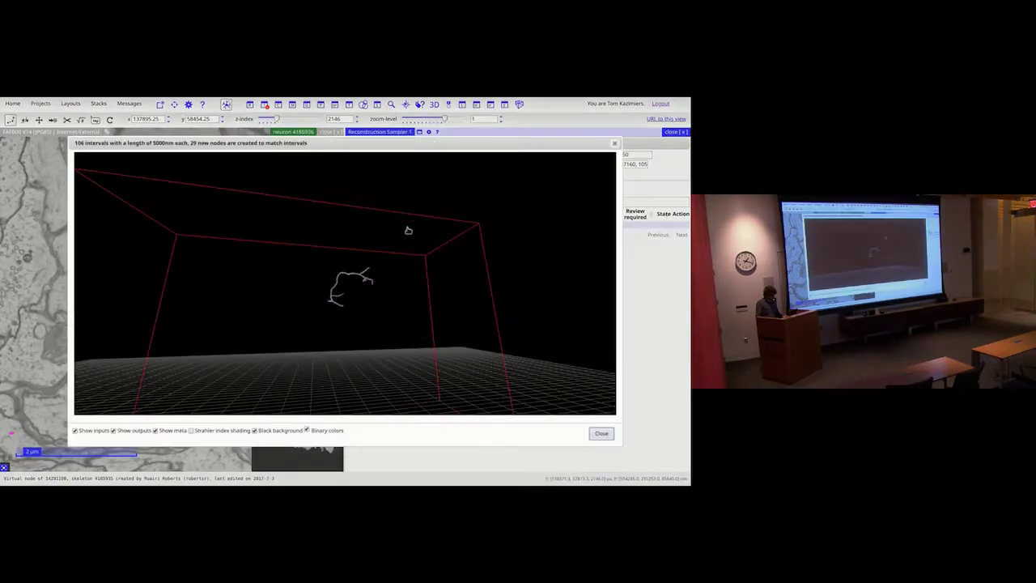
scroll(334, 267, "up", 5)
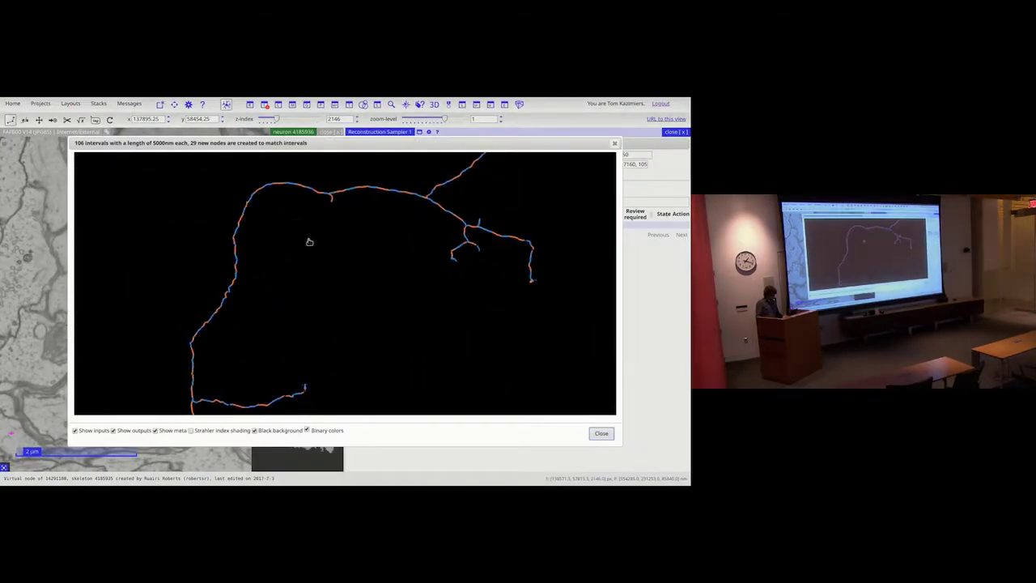
mouse_move(335, 223)
left_mouse_down()
mouse_move(349, 252)
mouse_move(351, 224)
left_mouse_up()
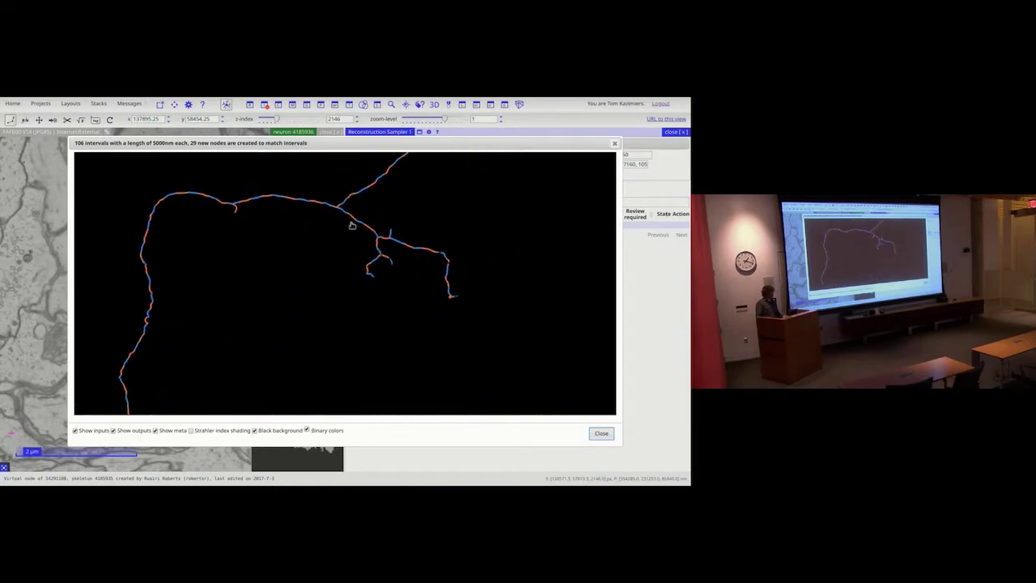
Compare the multi-color and binary color modes in the interval preview, leave binary colors enabled, and close the preview
left_click(308, 431)
left_click_drag(351, 331, 347, 393)
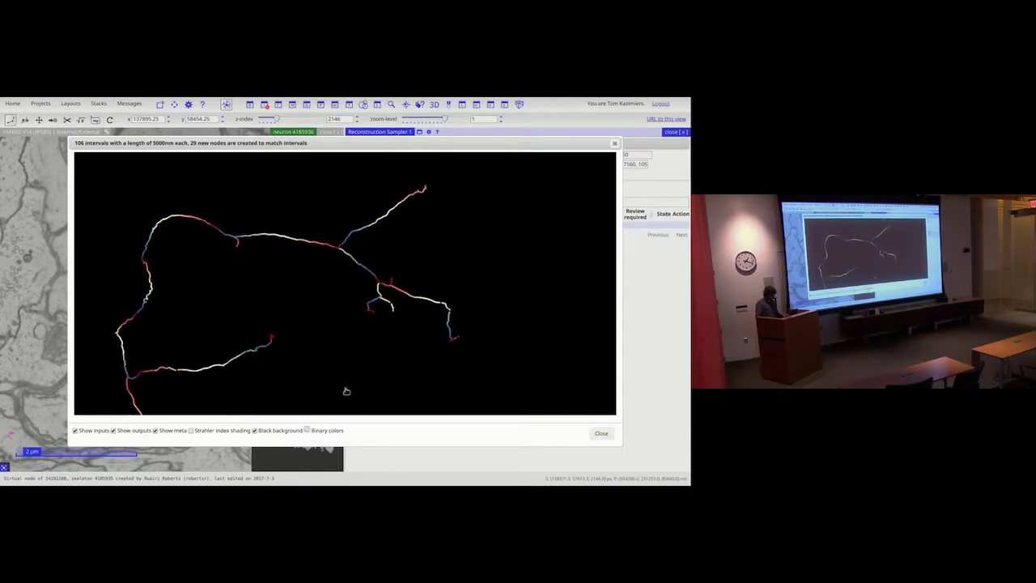
left_click(329, 433)
left_click_drag(392, 353, 440, 351)
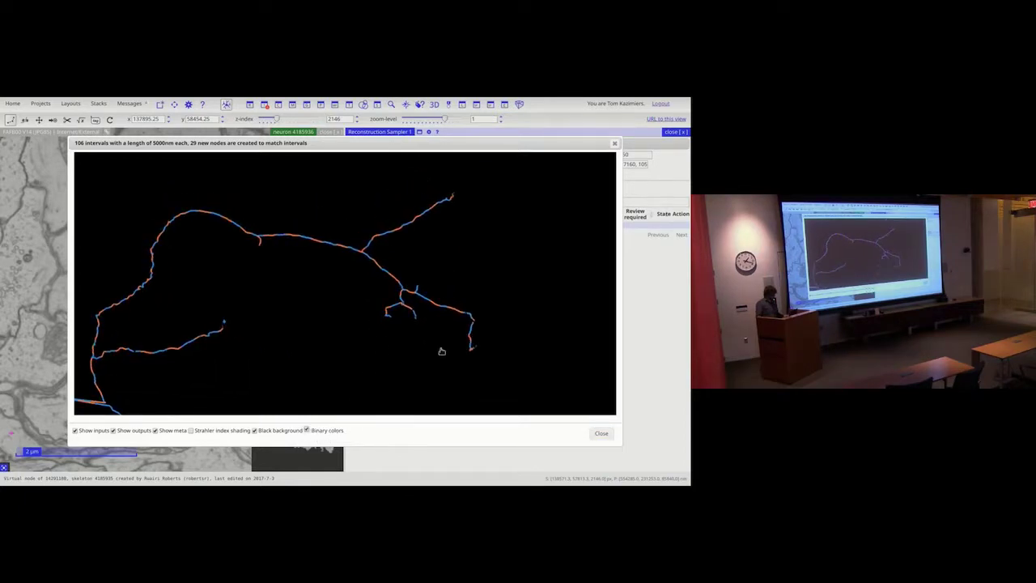
left_click(601, 433)
Read the "Tracing general" release notes on fast split and fast merge modes, and return to CATMAID
key("ctrl+Tab")
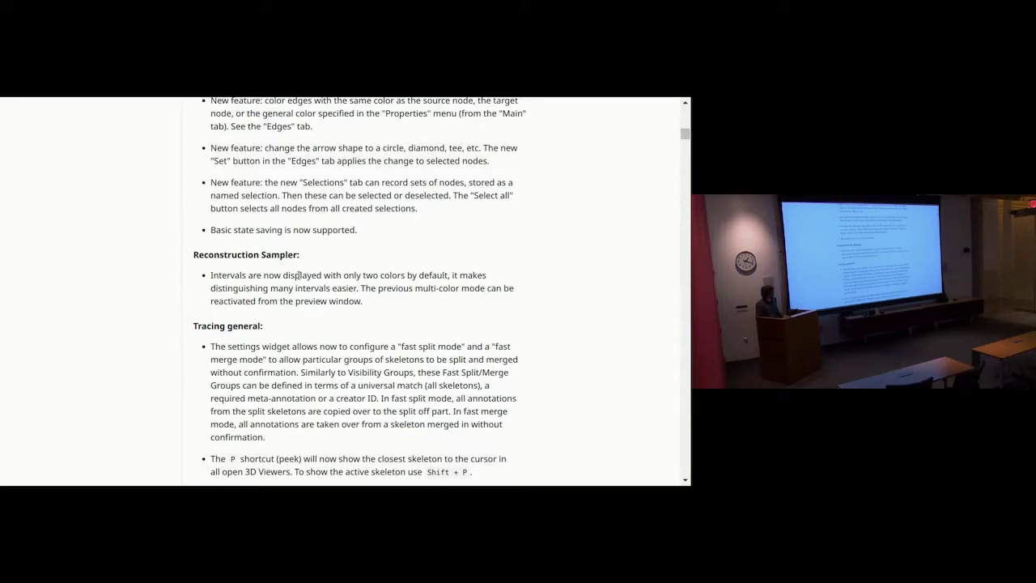
key("ctrl+shift+Tab")
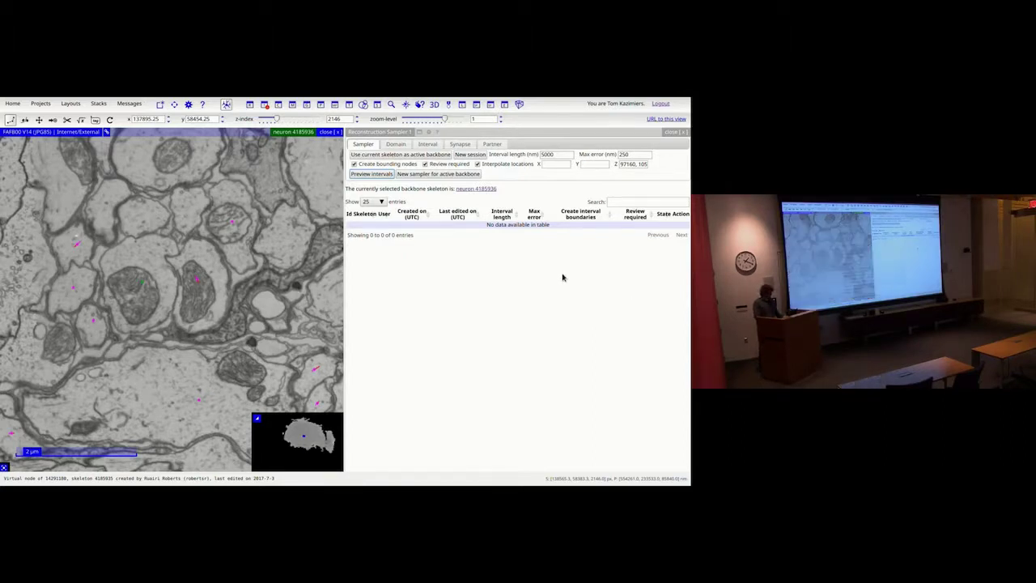
key("ctrl+Tab")
scroll(454, 306, "down", 3)
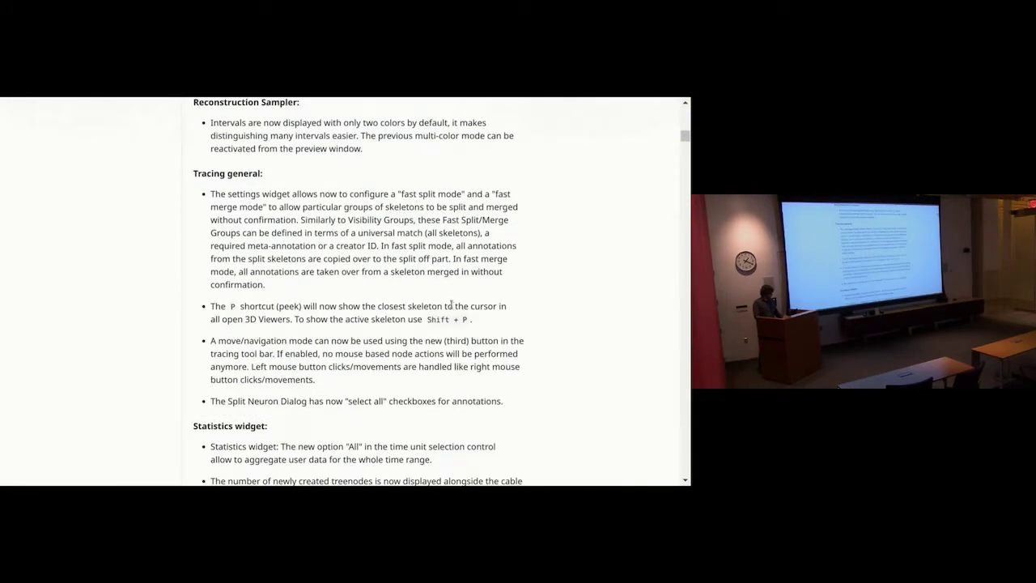
scroll(451, 304, "down", 1)
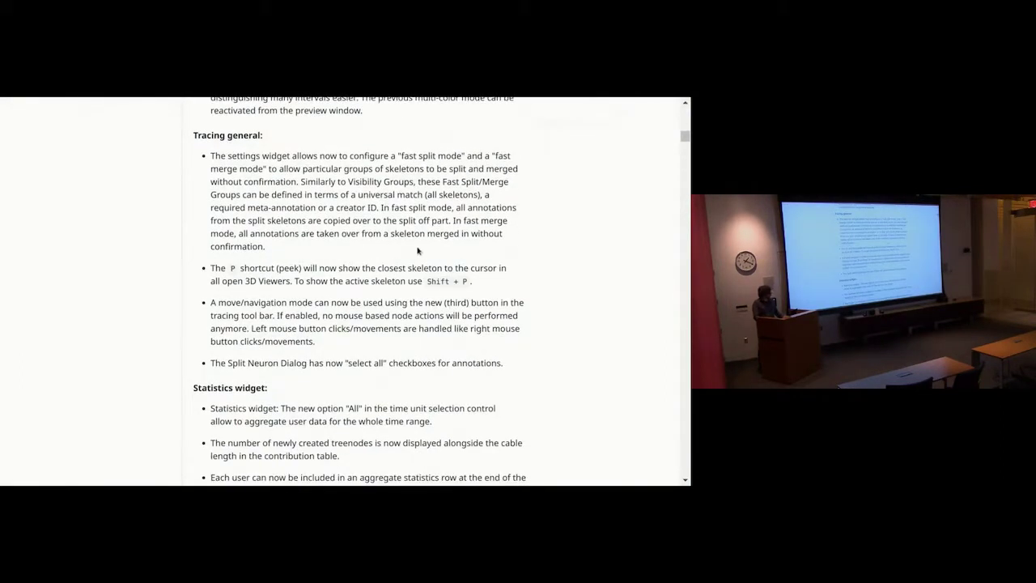
scroll(387, 261, "up", 1)
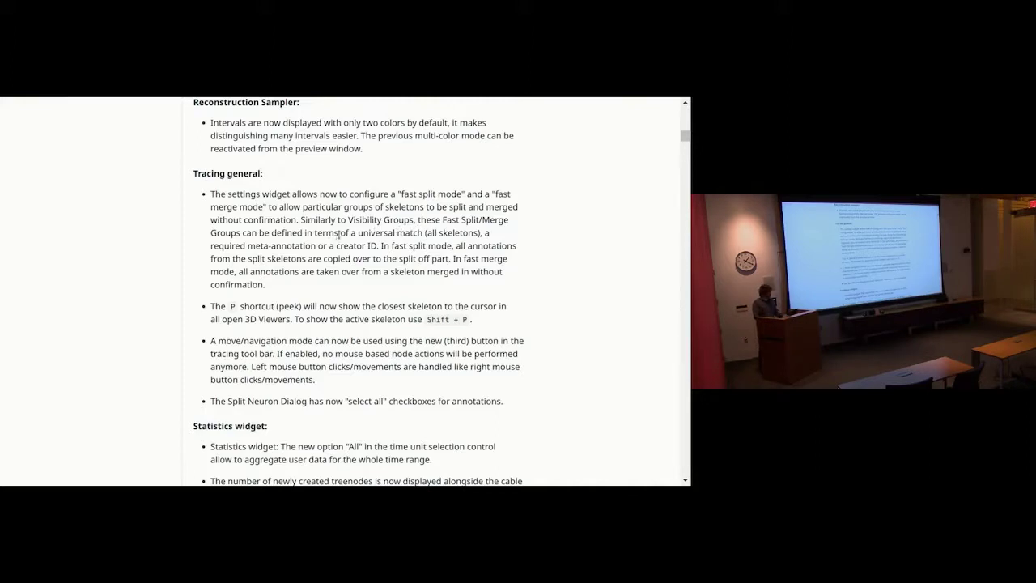
key("ctrl+Tab")
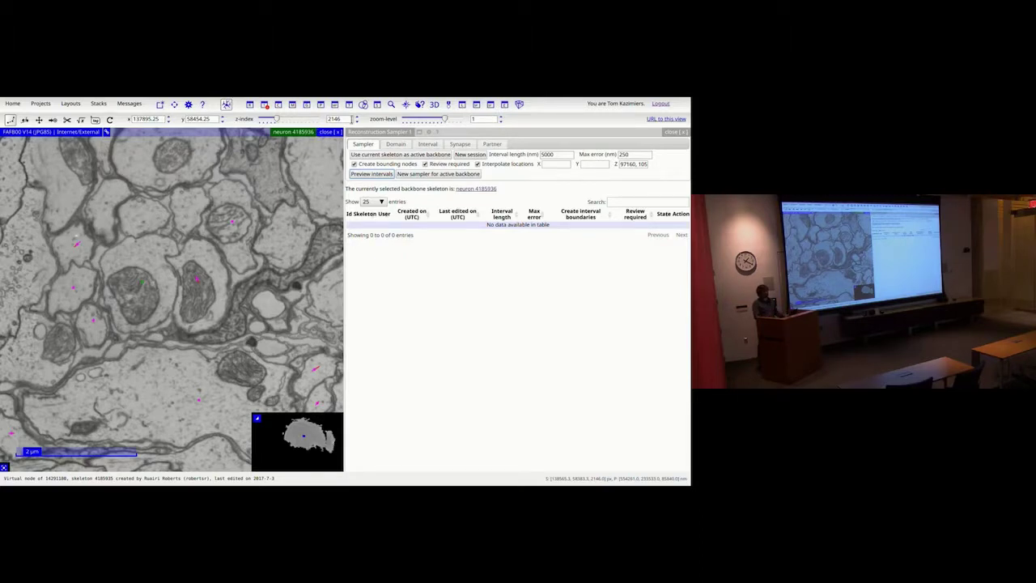
Open the Settings widget and expand the fast split mode and fast merge mode sections of the Tracing settings
left_click(434, 293)
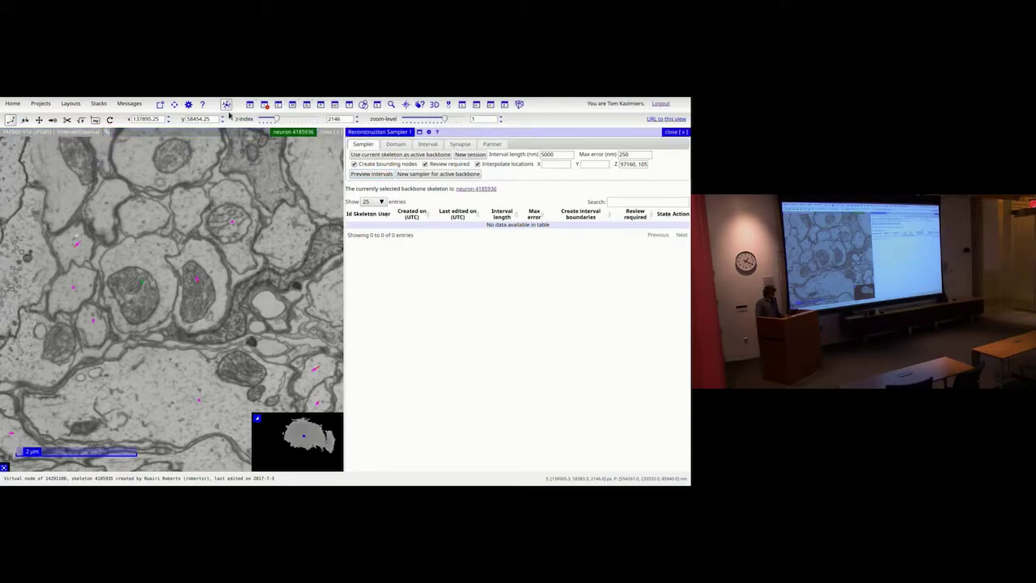
left_click(189, 105)
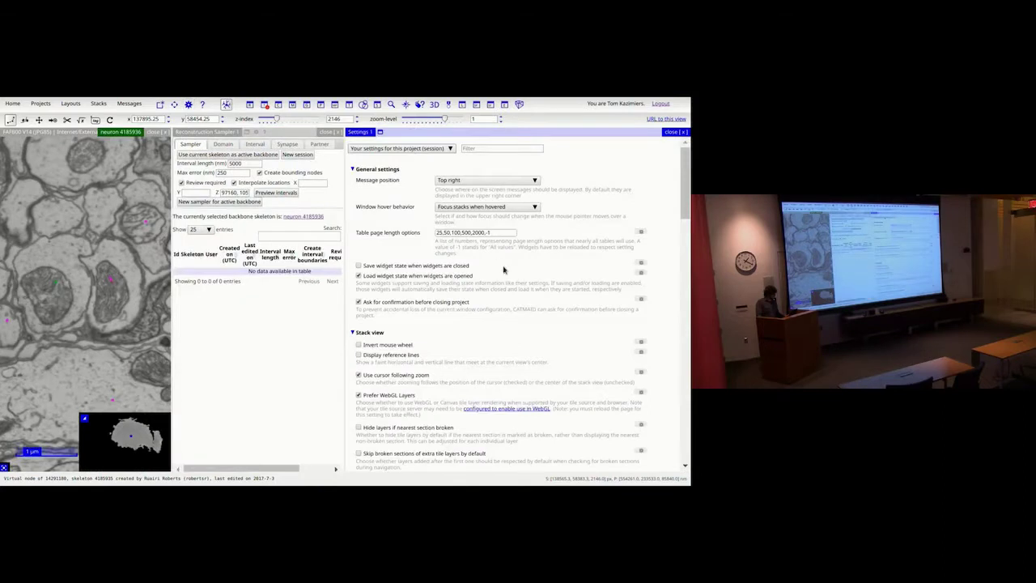
scroll(518, 284, "down", 5)
scroll(533, 291, "down", 10)
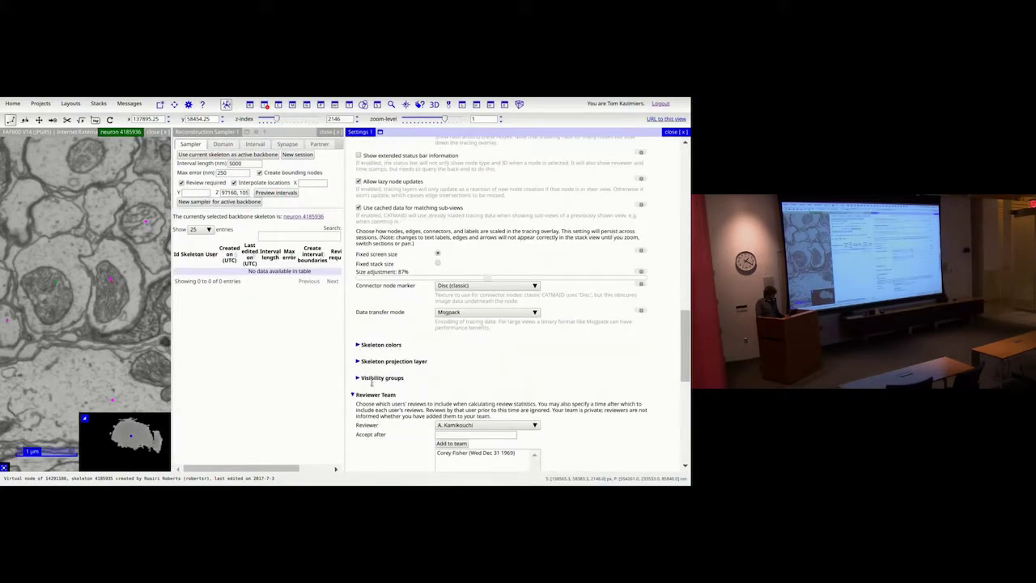
scroll(456, 397, "down", 6)
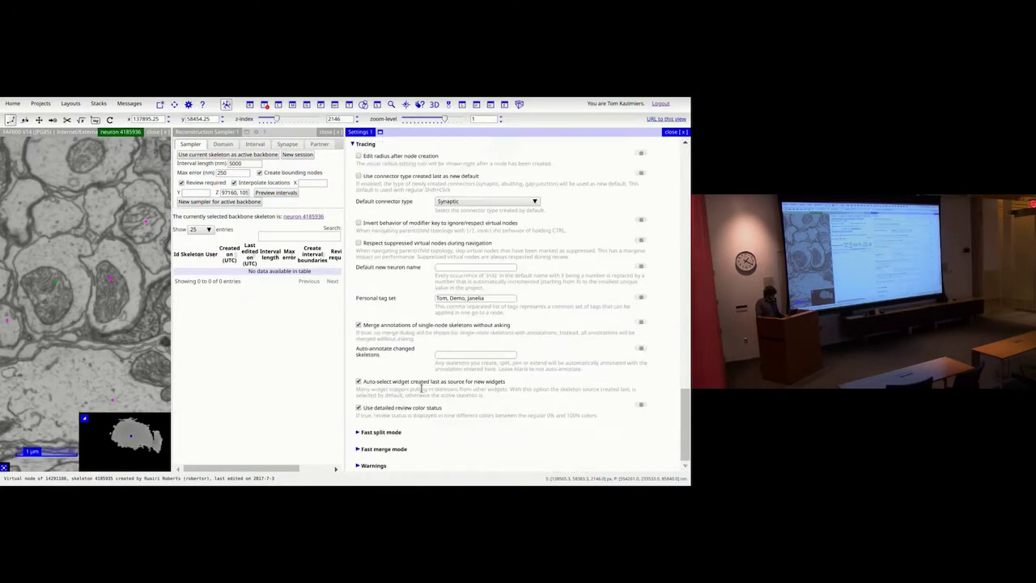
left_click(394, 432)
scroll(397, 427, "down", 1)
left_click(377, 381)
left_click(388, 430)
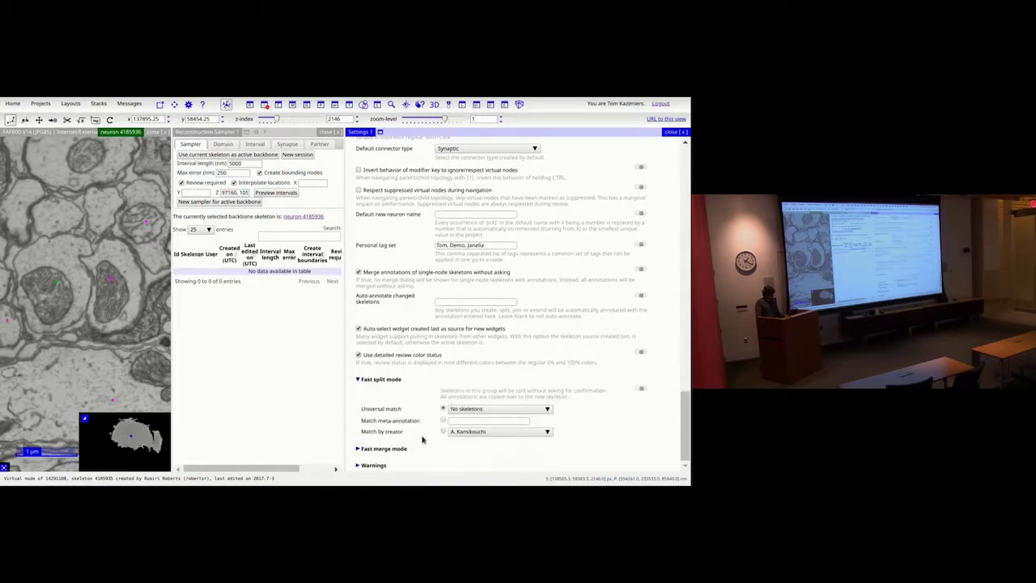
left_click(380, 448)
scroll(532, 353, "down", 1)
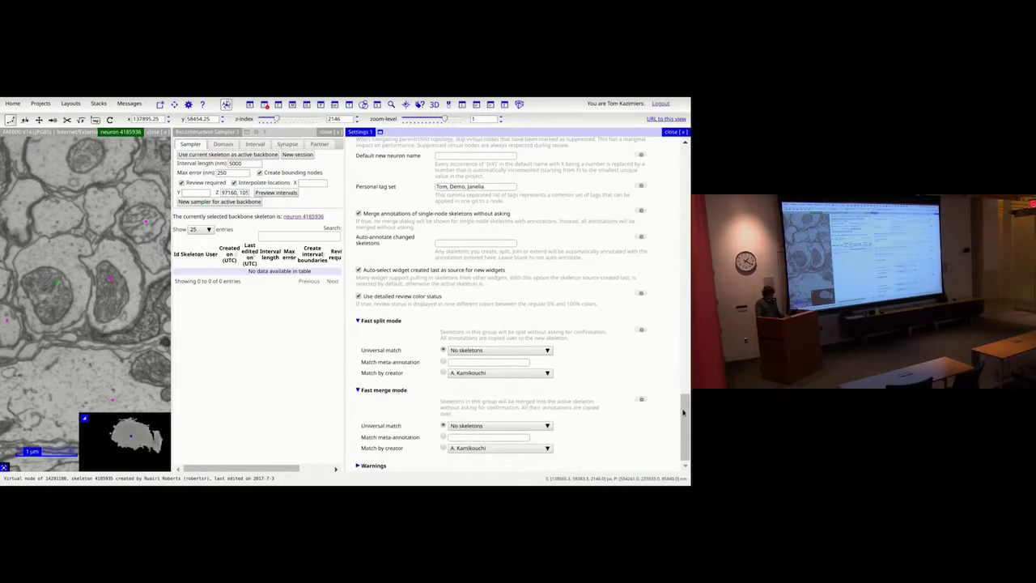
Expand the Visibility groups settings to compare their matching options, and return to the fast split and merge settings
left_click_drag(688, 412, 682, 345)
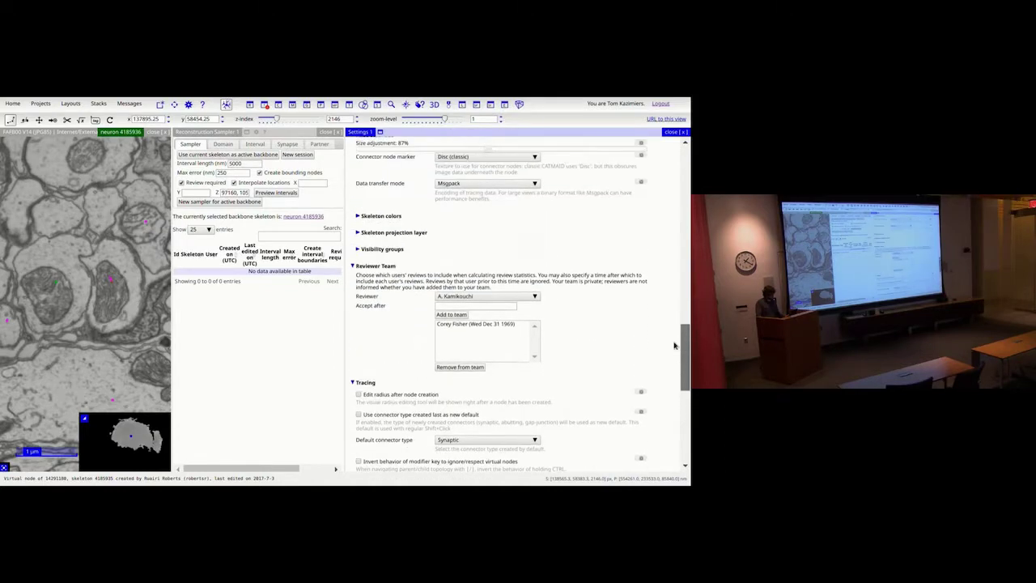
left_click(380, 248)
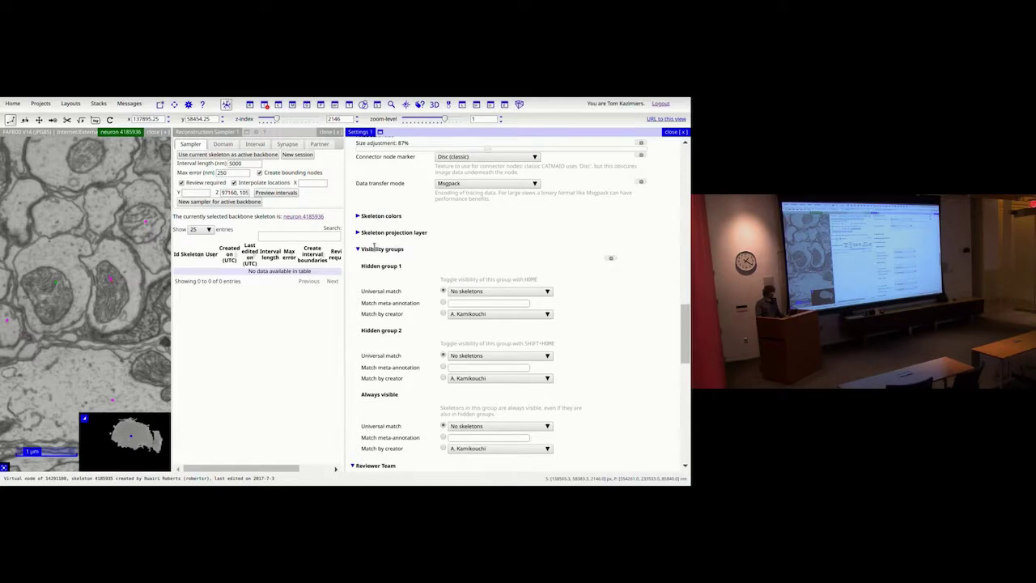
scroll(404, 308, "down", 15)
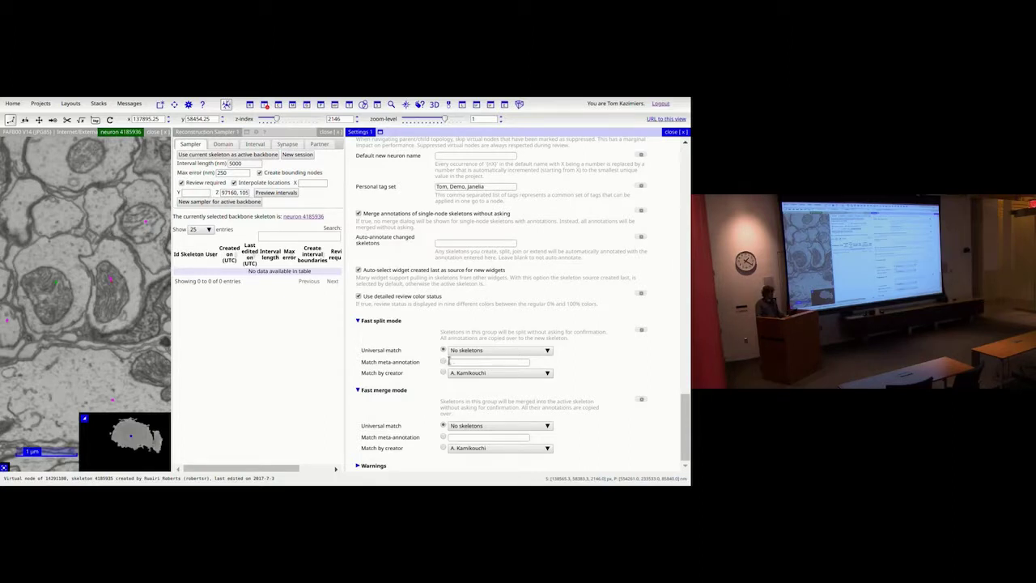
Check the universal match choices for fast split mode, and switch its matching to meta-annotation
left_click(467, 351)
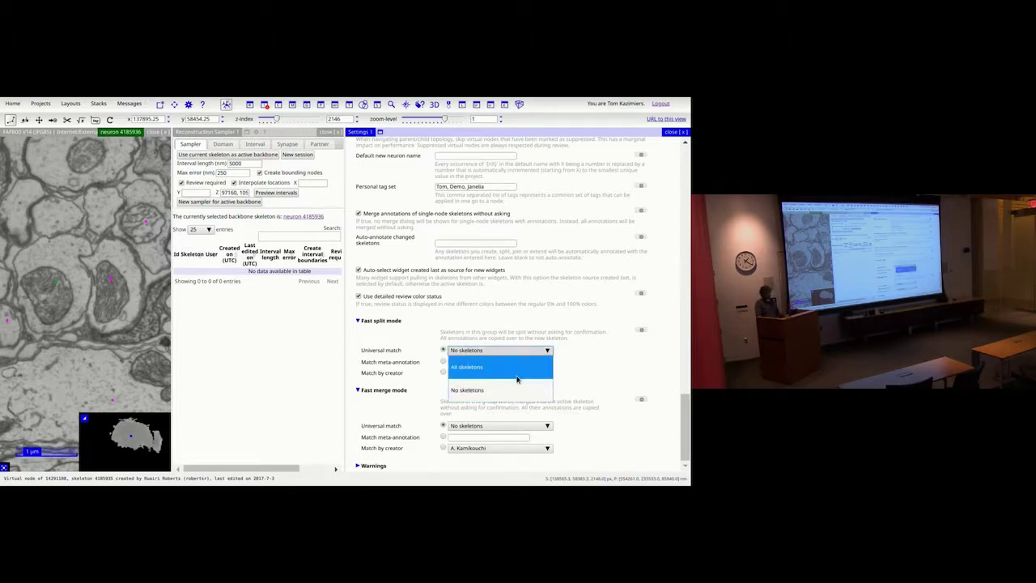
left_click(435, 366)
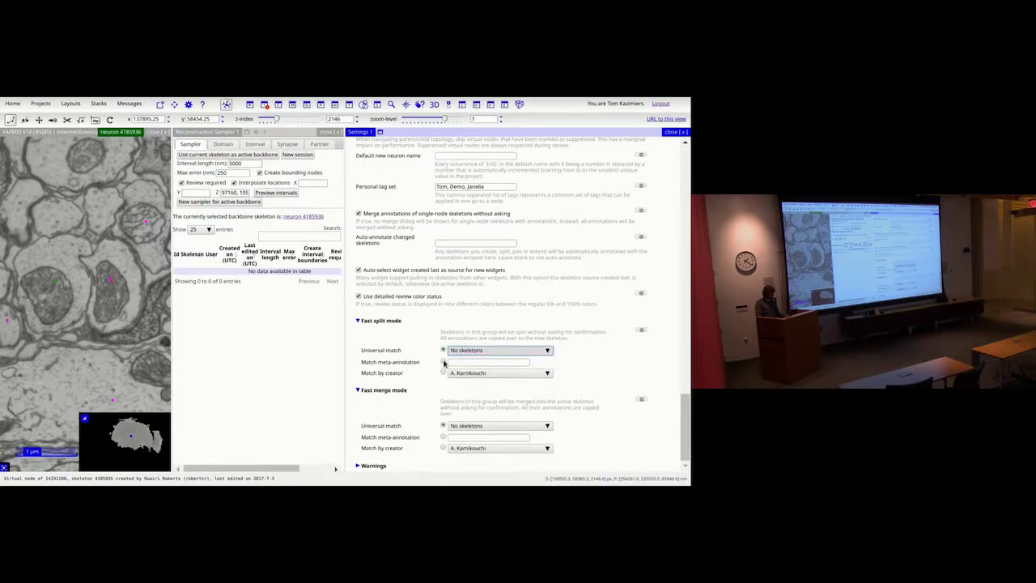
left_click(444, 362)
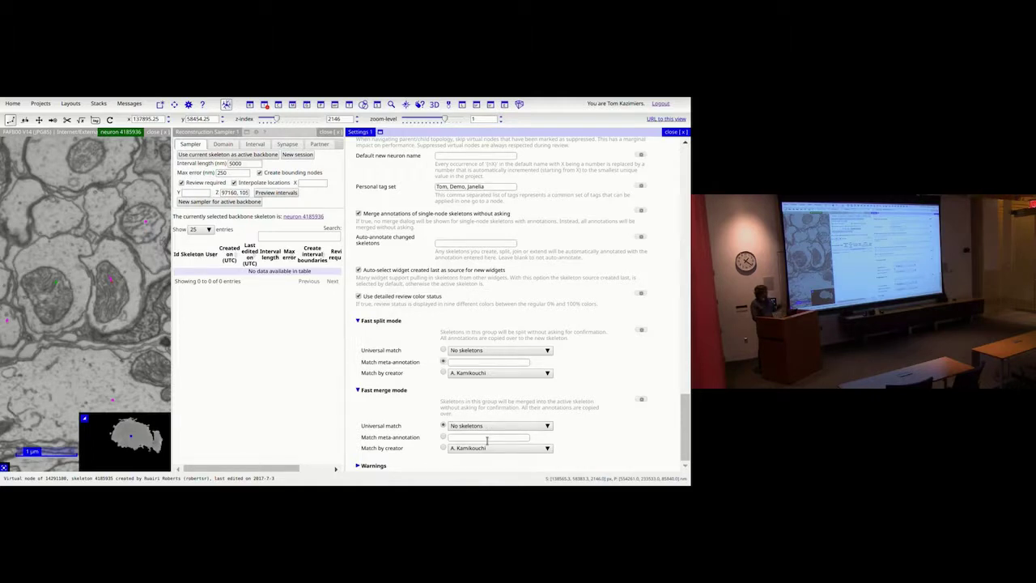
Check the universal match choices for fast merge mode, and set it to match the meta-annotation "Tom Demo"
left_click(483, 425)
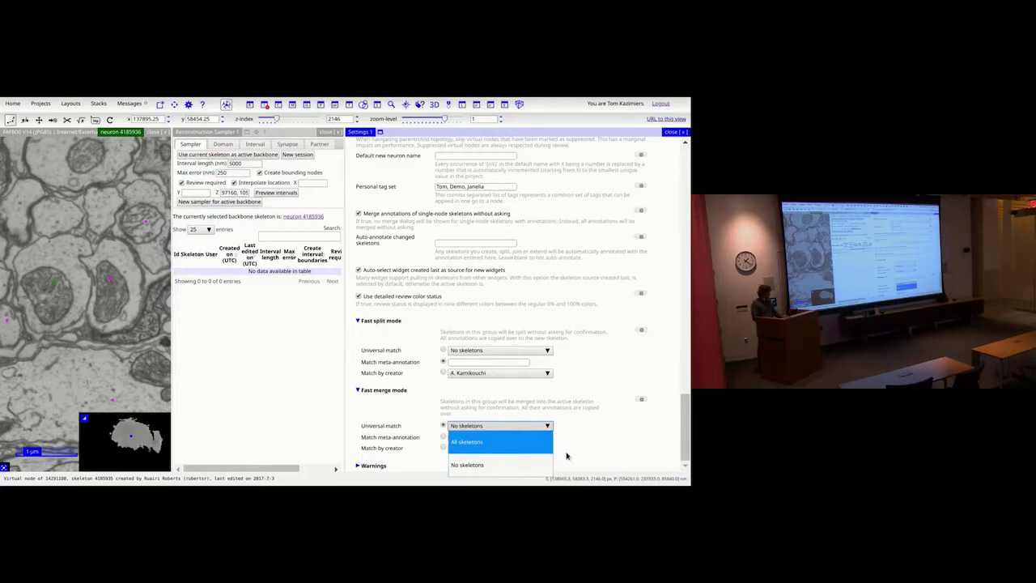
left_click(595, 430)
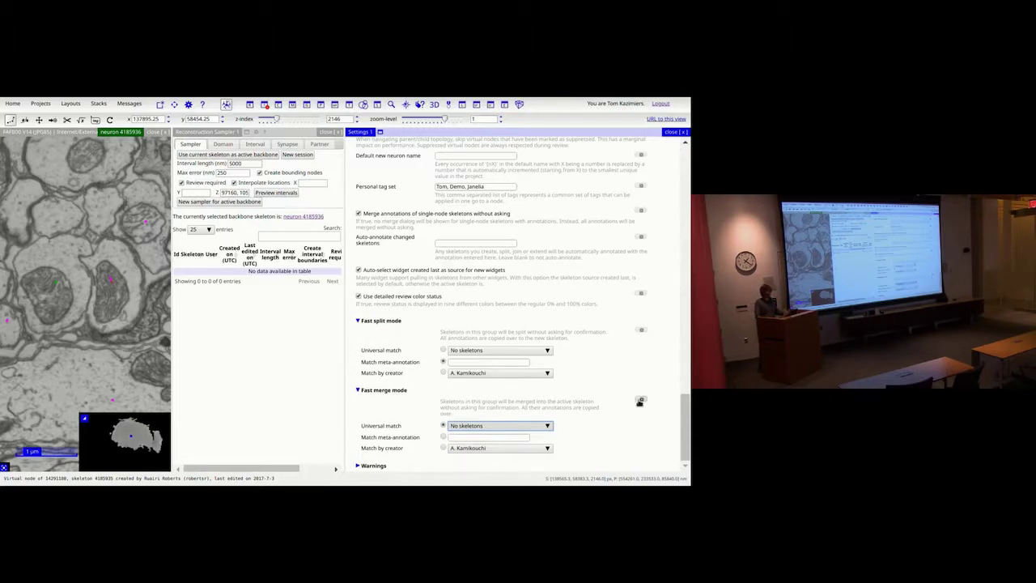
left_click(461, 437)
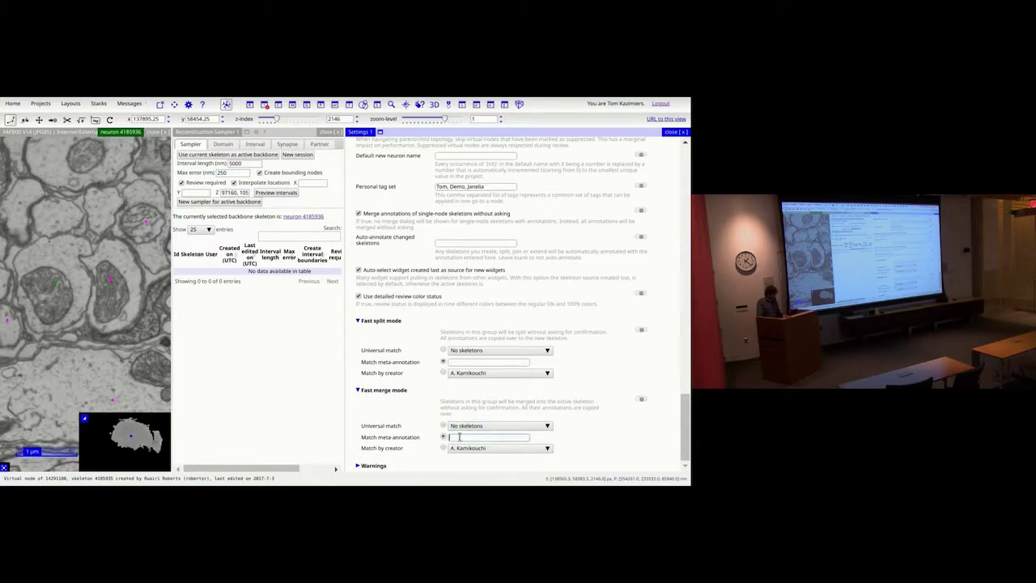
type("Tom")
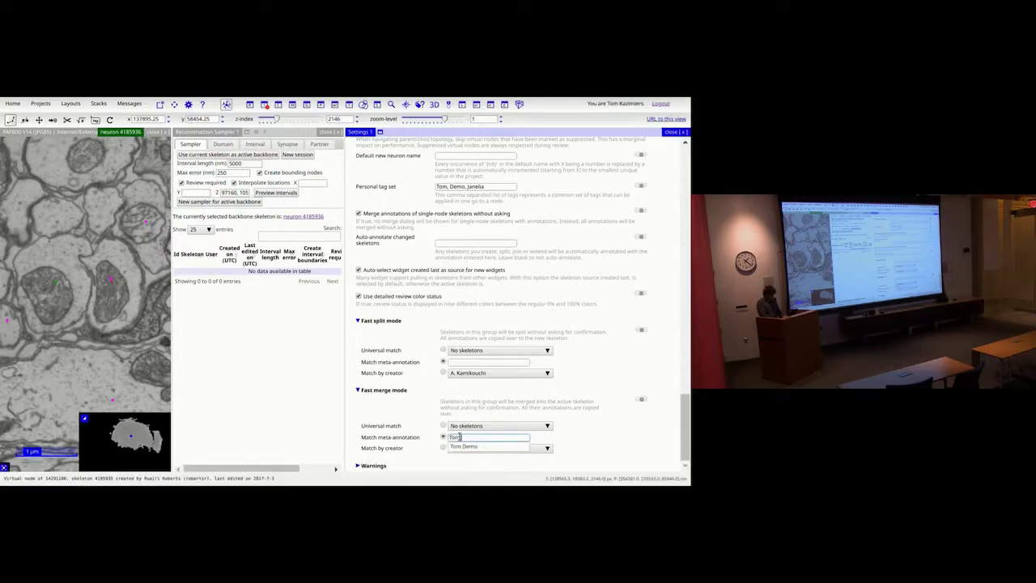
key("Down")
key("Return")
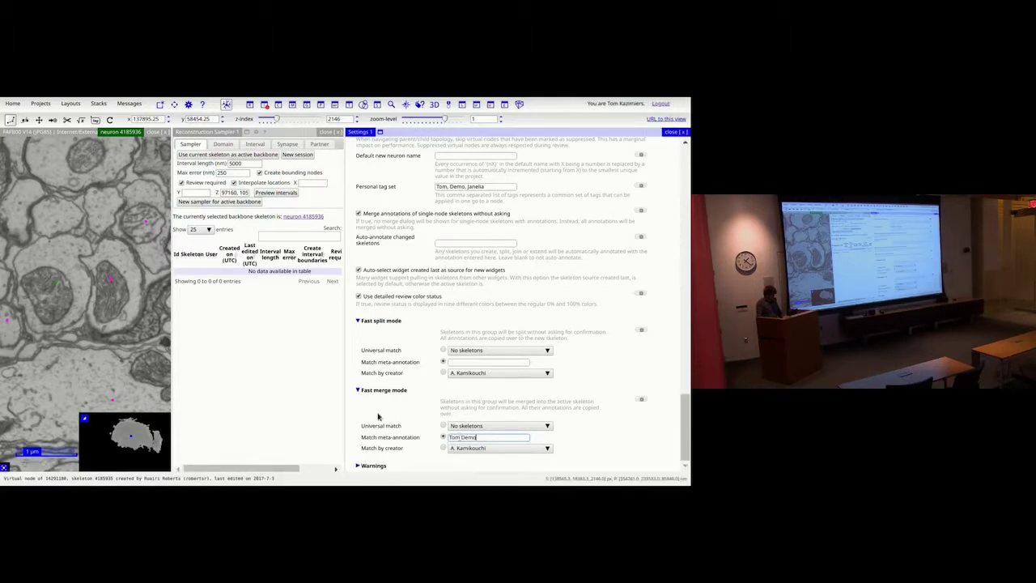
Search for neurons annotated with "Tom Demo" in a Neuron Search widget, and close the widget
left_click(392, 104)
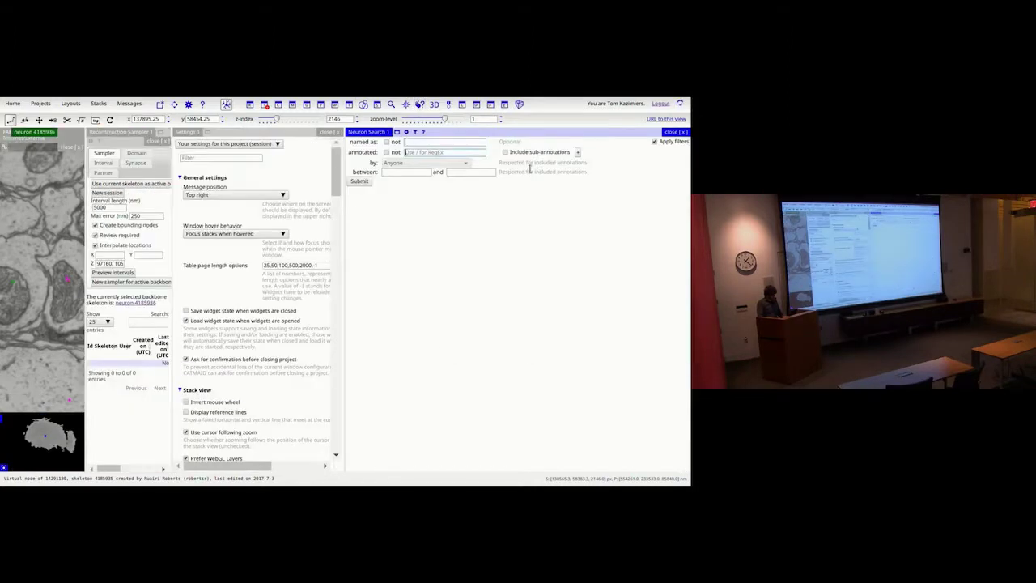
type("Tom de")
key("Down")
key("Return")
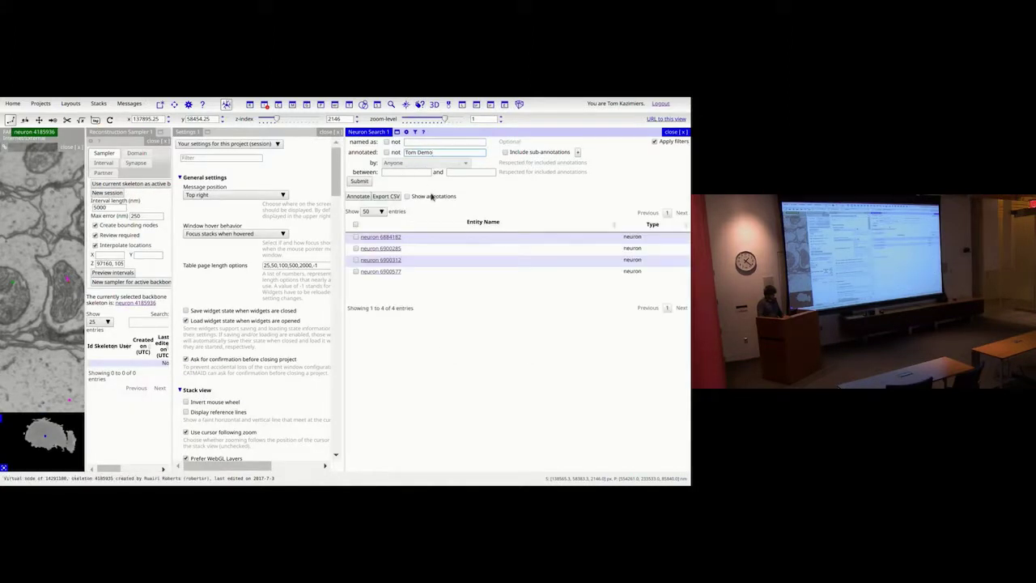
left_click(675, 131)
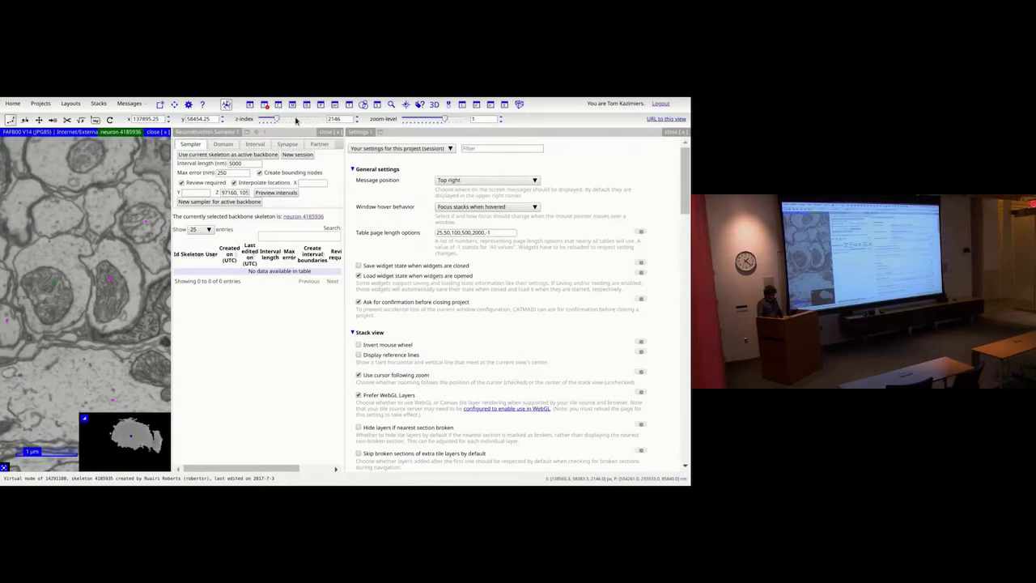
Close the Reconstruction Sampler and show z-section 7062 of the stack at zoom level 7.1
left_click_drag(278, 119, 322, 120)
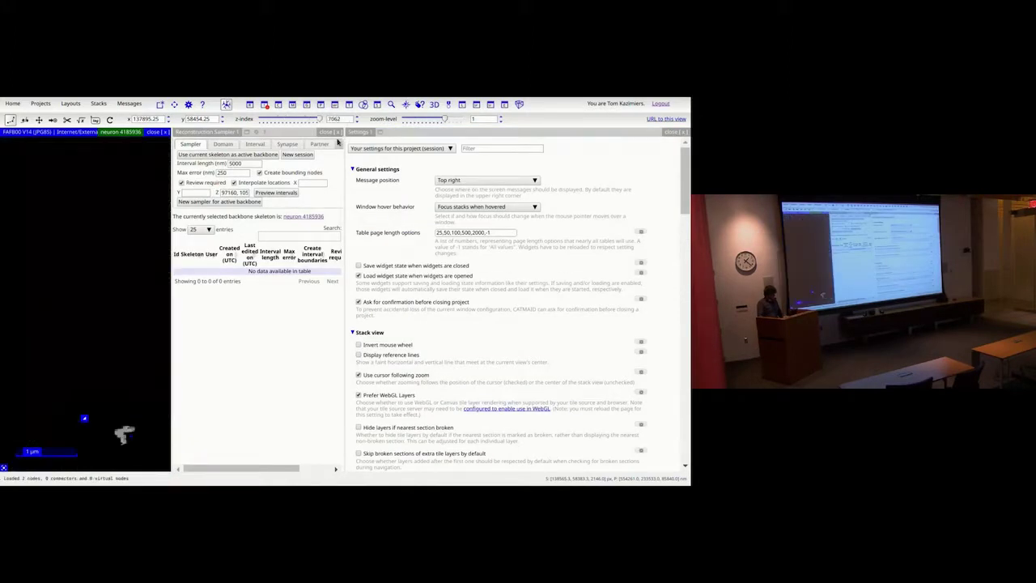
left_click(328, 131)
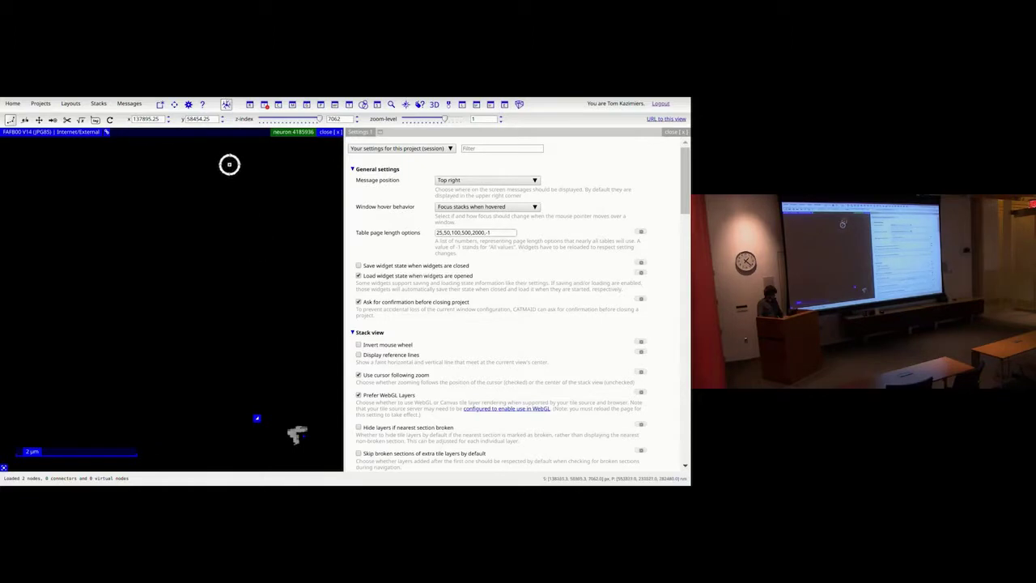
left_click_drag(441, 119, 407, 120)
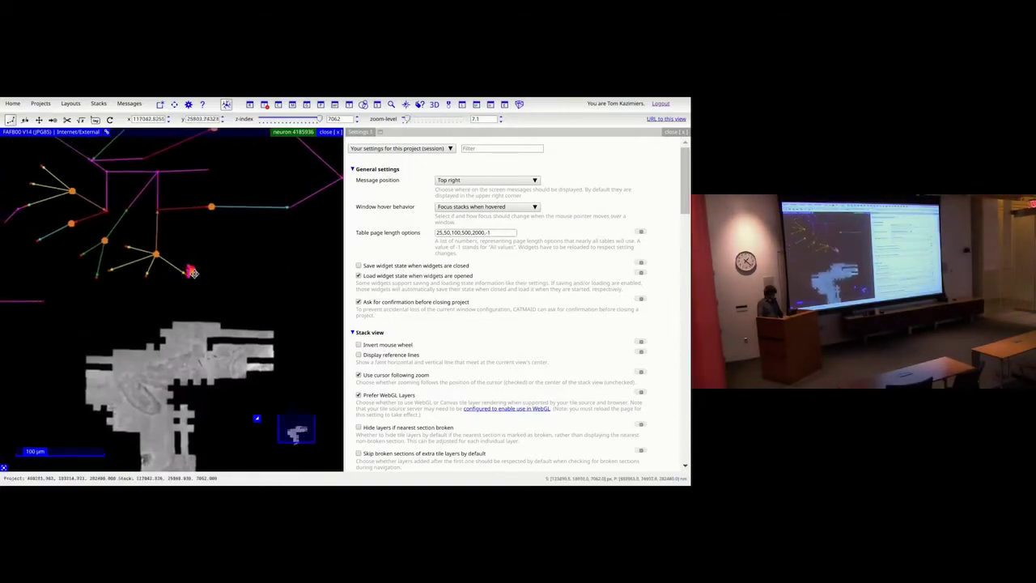
Annotate the branched demo skeleton with "Tom" and give that annotation the meta-annotation "Tom meta"
left_click(212, 168)
key("F3")
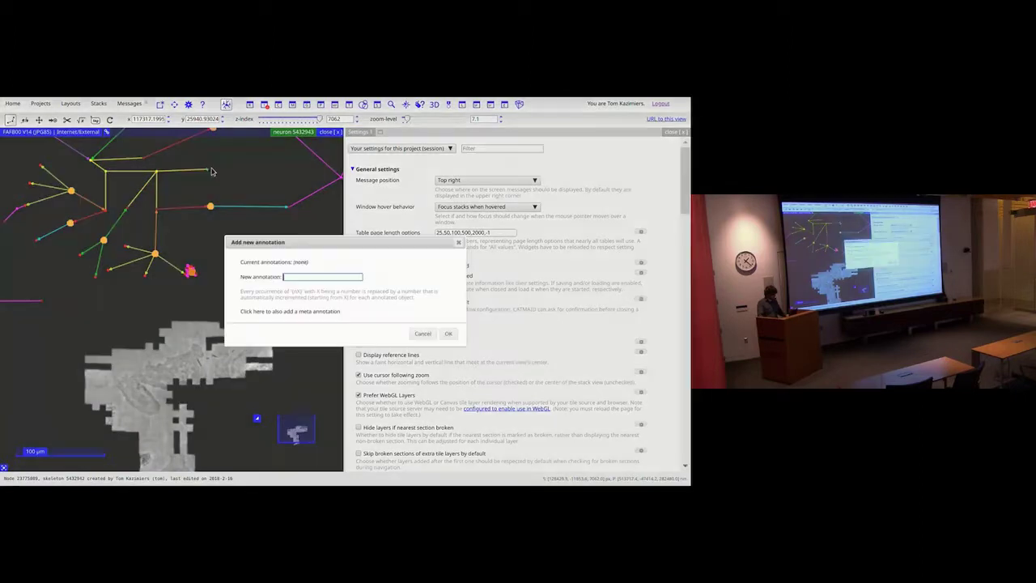
type("Tom")
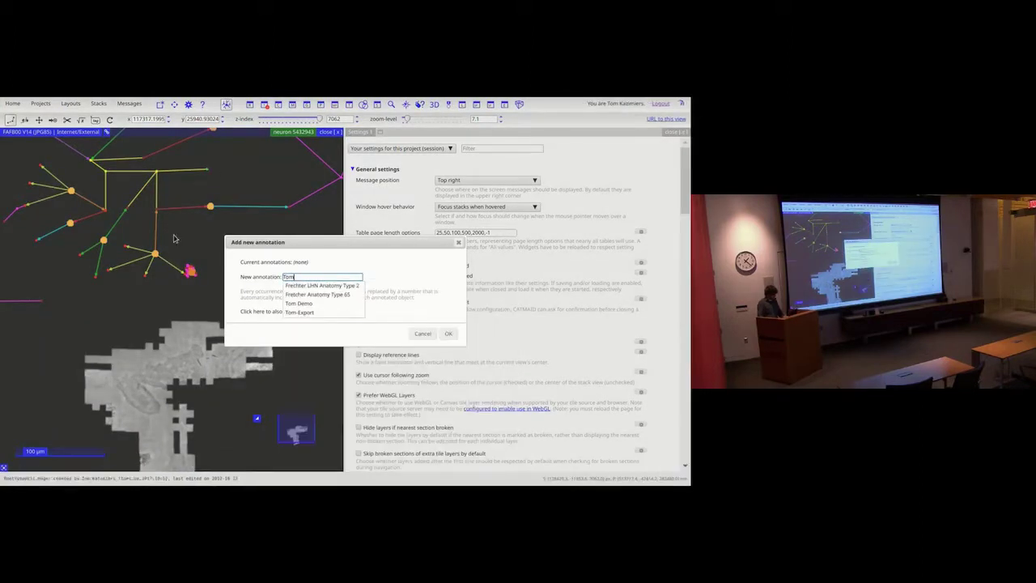
left_click(247, 322)
left_click(264, 314)
left_click(302, 314)
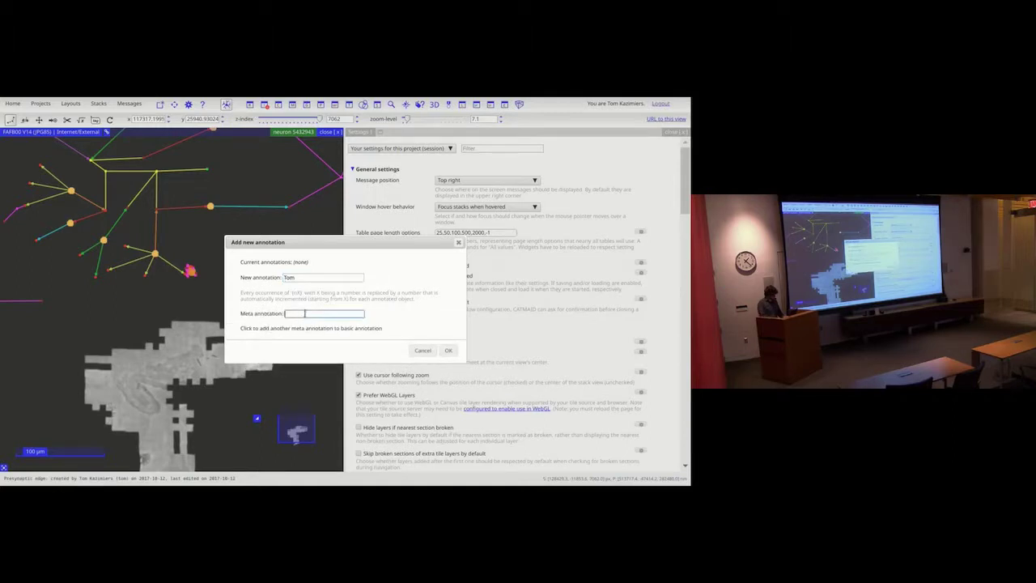
key("Return")
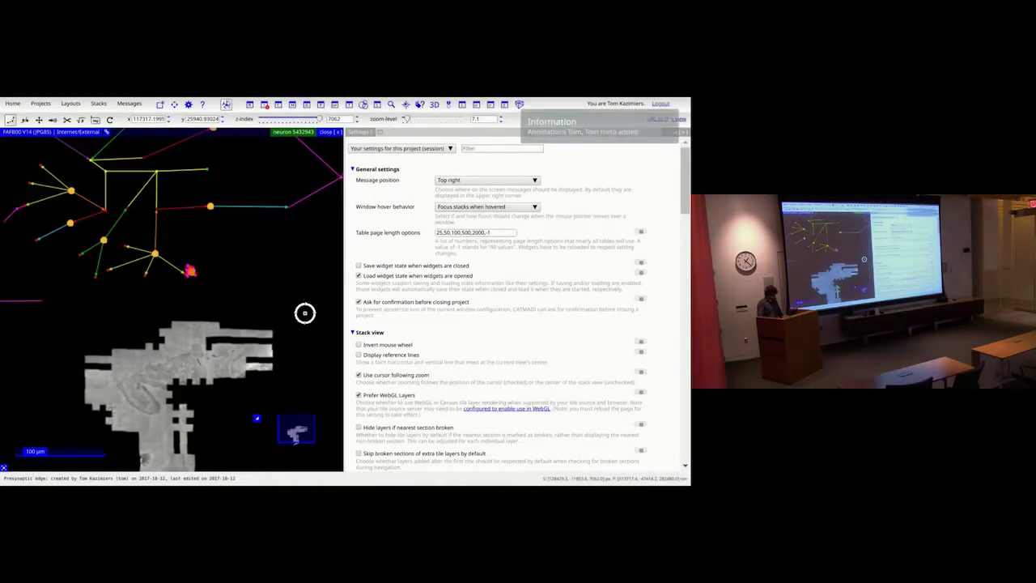
Set the fast merge mode's meta-annotation match to "Tom Meta" and close the settings
scroll(524, 323, "down", 5)
scroll(524, 324, "up", 3)
scroll(523, 323, "down", 15)
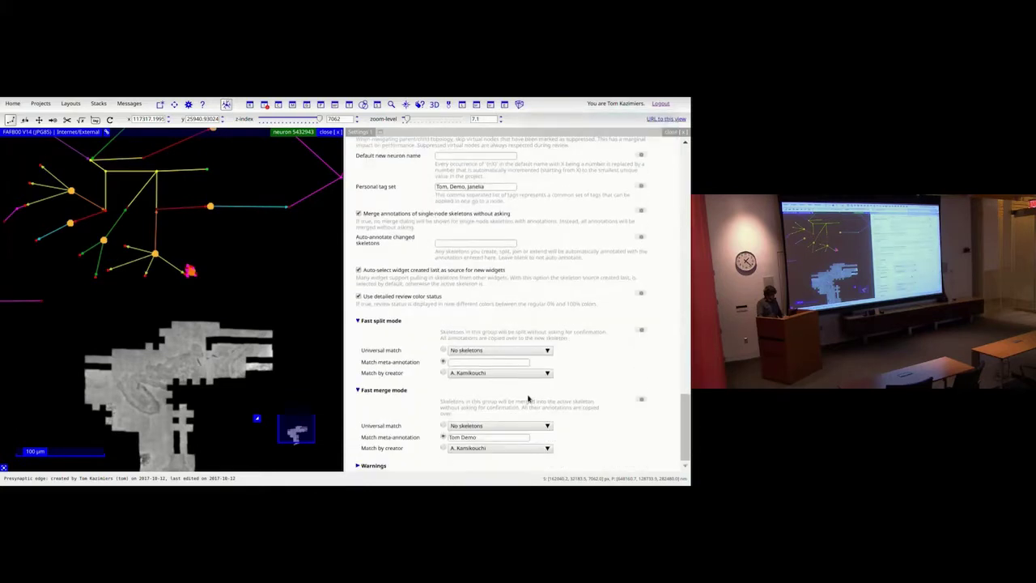
left_click(497, 437)
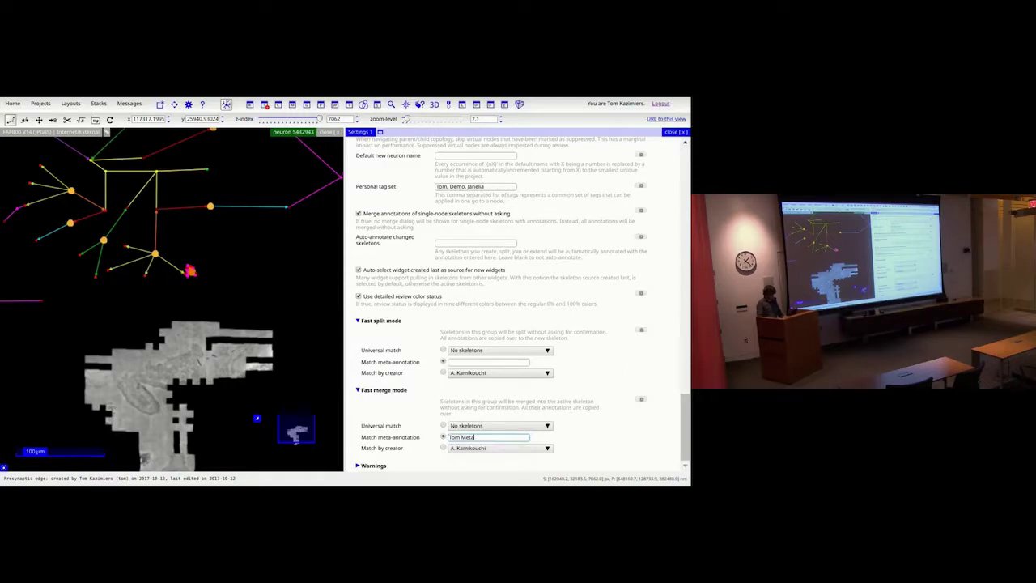
left_click(685, 131)
Trace a new two-node vertical skeleton beside the annotated one and try to merge the two skeletons
key("Escape")
left_click(421, 250)
left_click(419, 166)
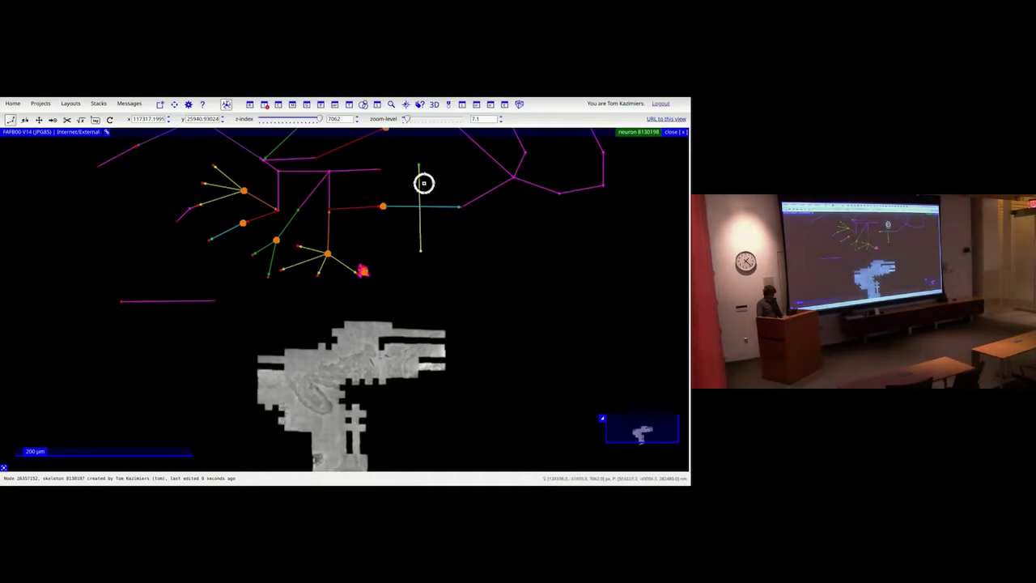
left_click(380, 169, "shift")
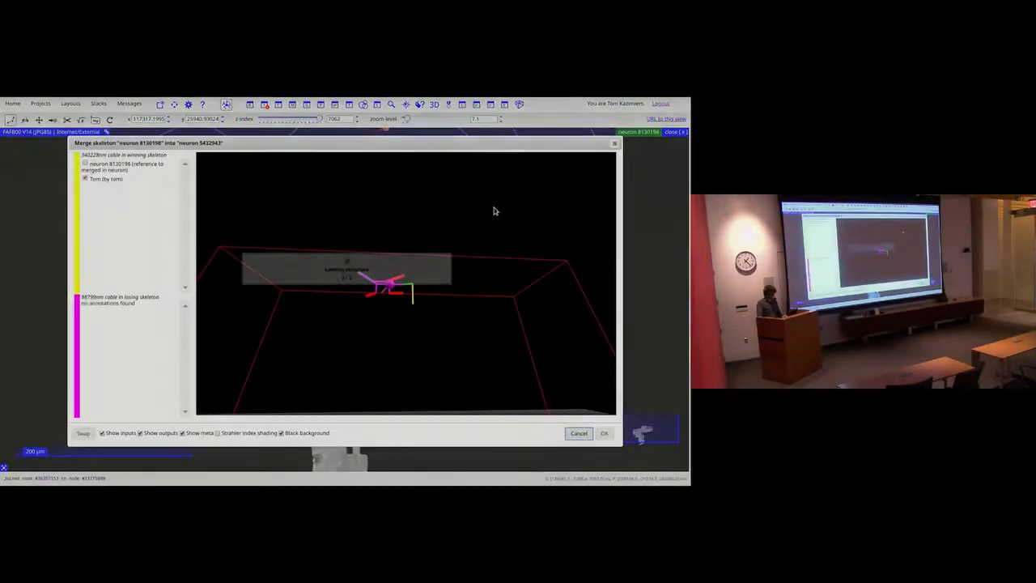
key("Return")
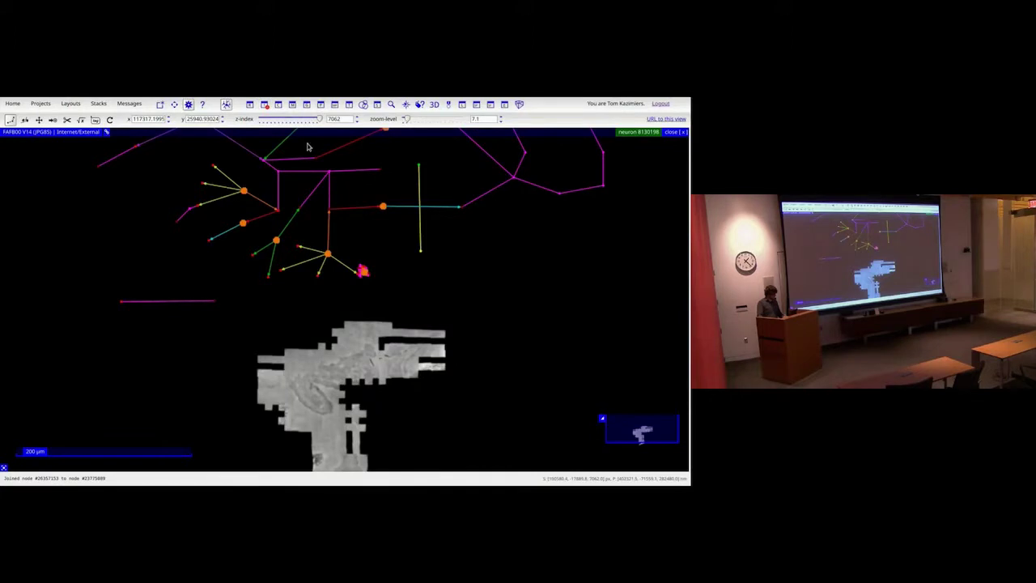
Reopen the fast merge mode settings and re-enter the meta-annotation match as lowercase "Tom meta"
left_click(194, 106)
scroll(601, 280, "down", 20)
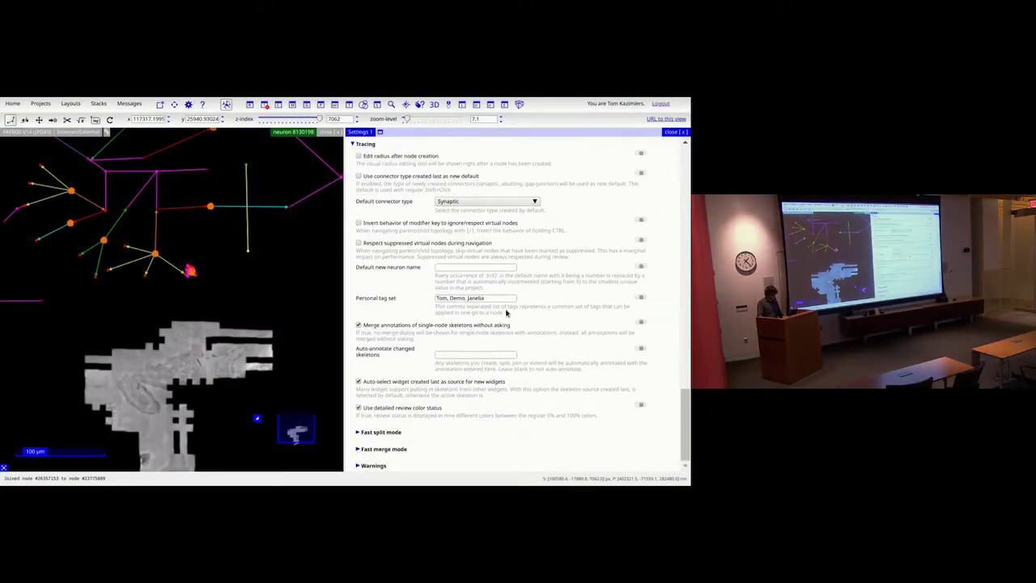
left_click(389, 449)
scroll(518, 405, "down", 2)
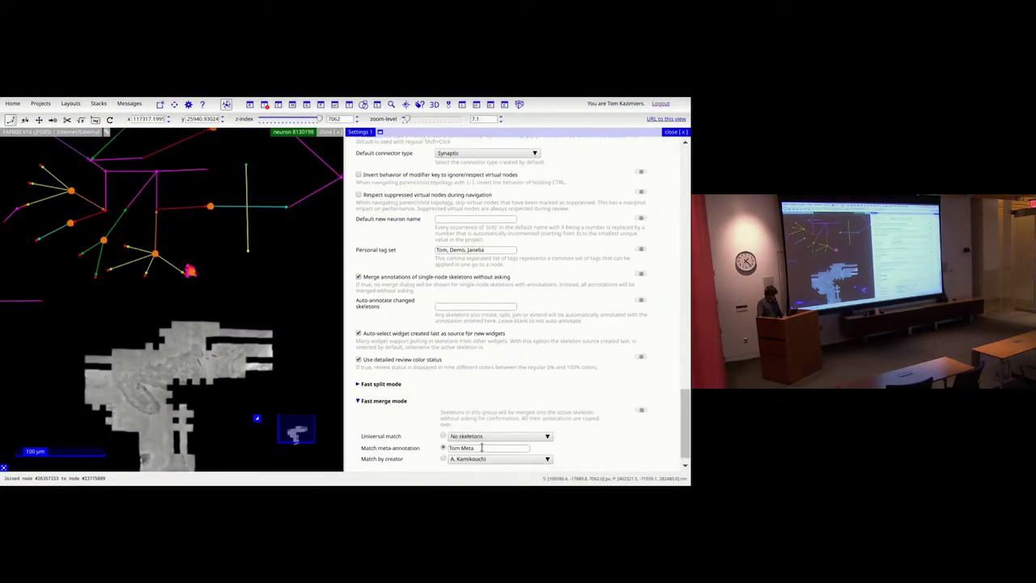
left_click(443, 436)
triple_click(483, 448)
key("BackSpace")
left_click(443, 448)
right_click(443, 448)
key("Escape")
left_click(458, 447)
type("Tom meta")
Close the settings and join the new vertical skeleton to the end node of the annotated skeleton
left_click(676, 131)
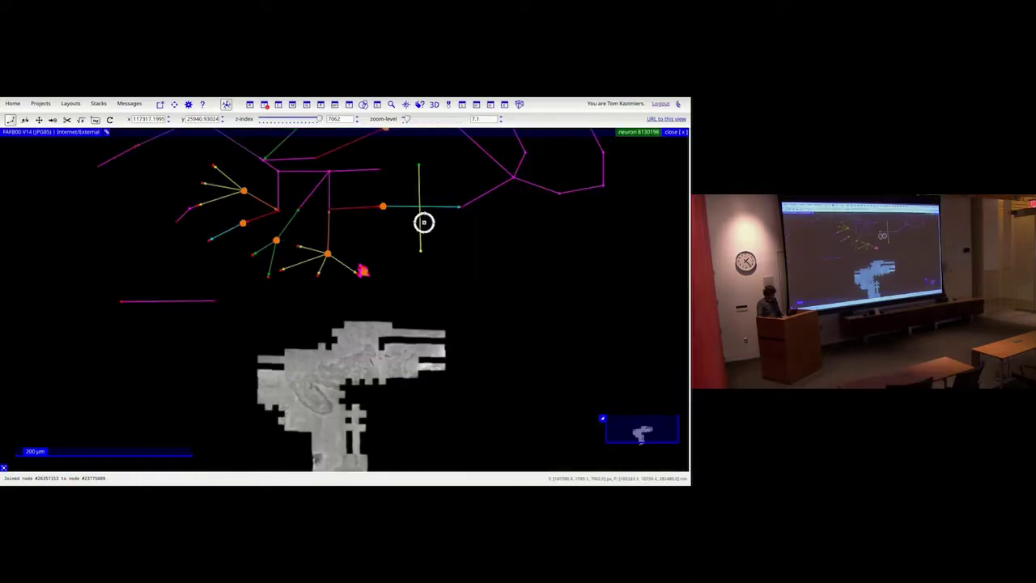
left_click(377, 171, "shift")
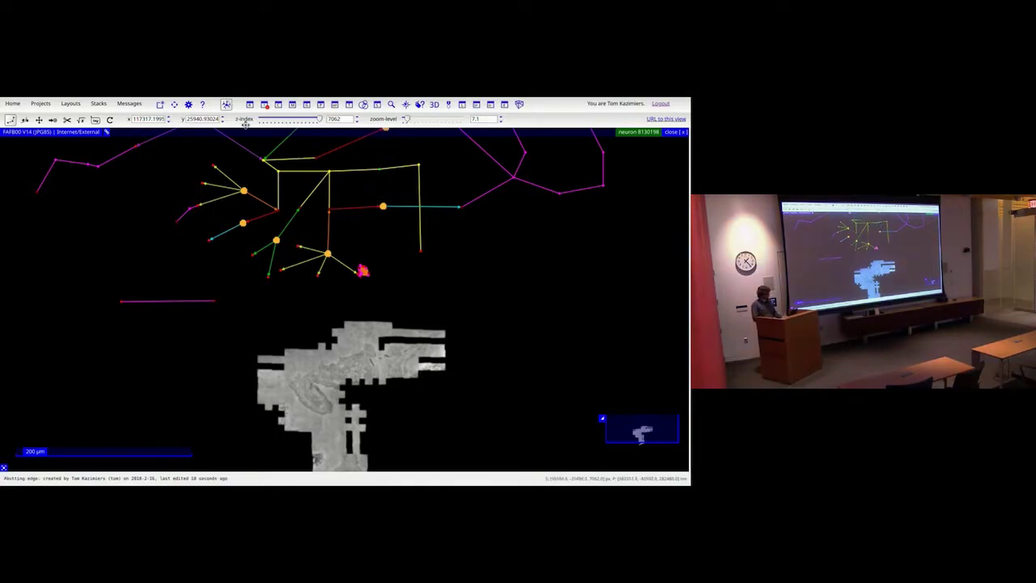
Set the fast split mode to match the meta-annotation "Tom meta" and close the settings
left_click(189, 103)
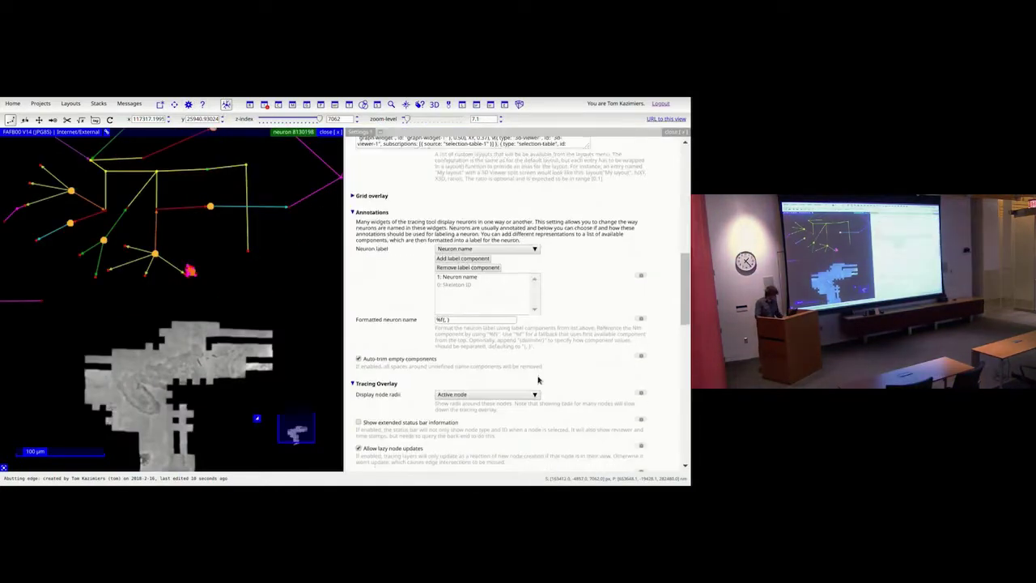
scroll(538, 380, "down", 10)
left_click(394, 432)
left_click(471, 420)
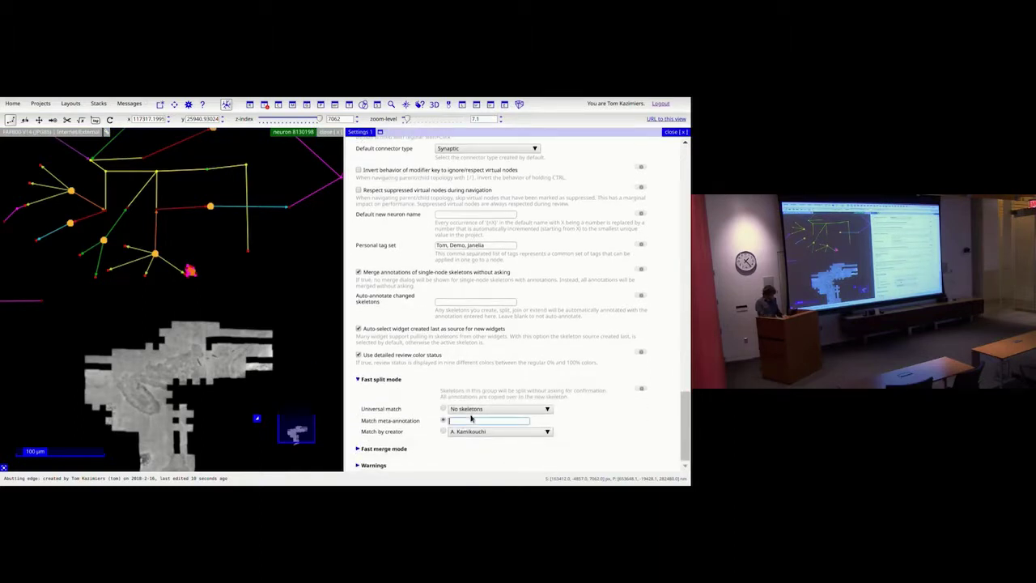
type("Tom meta")
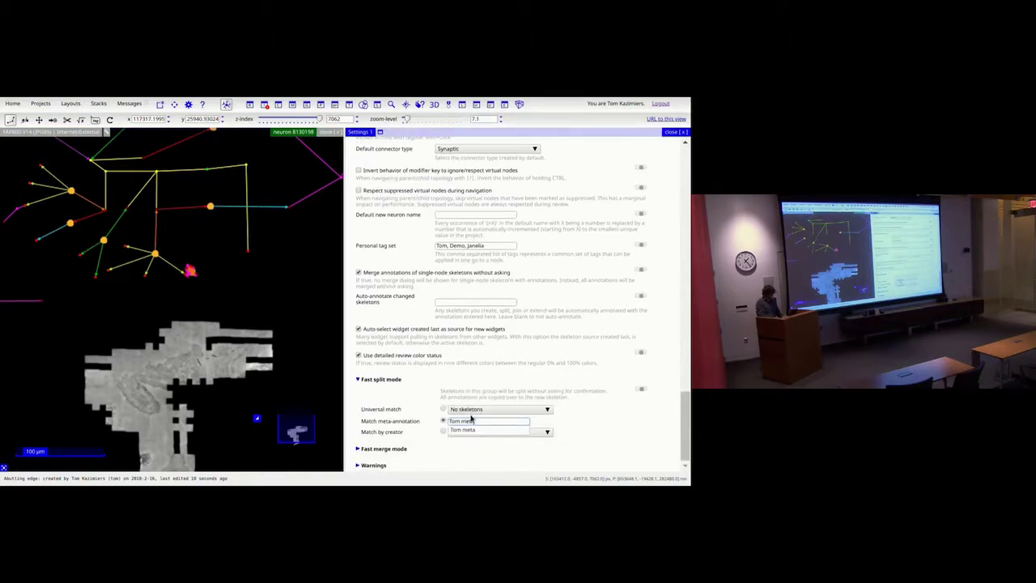
left_click(676, 132)
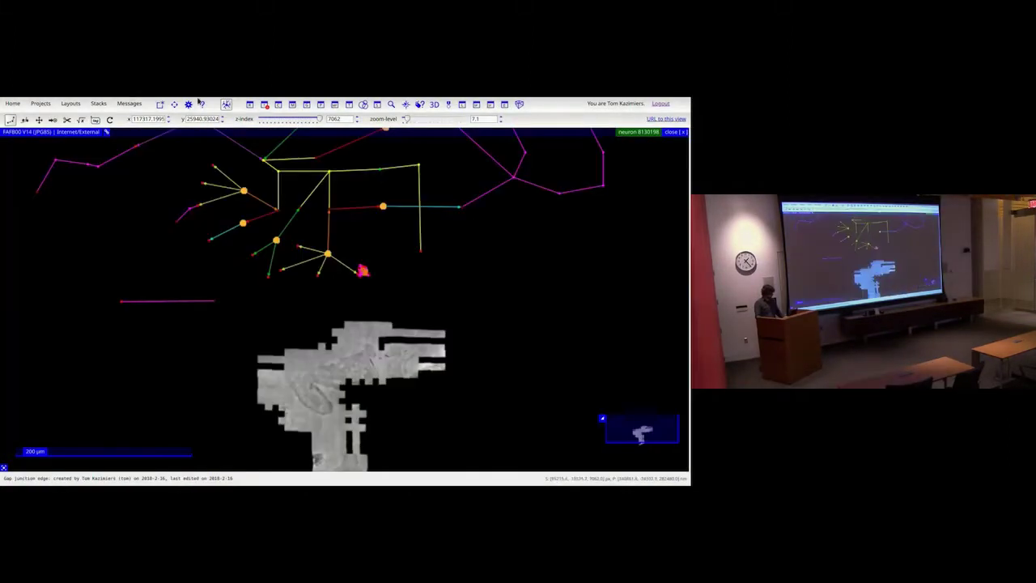
Reopen the fast split mode settings and select matching by meta-annotation with "Tom meta" again
left_click(189, 103)
scroll(518, 364, "down", 10)
scroll(524, 427, "down", 10)
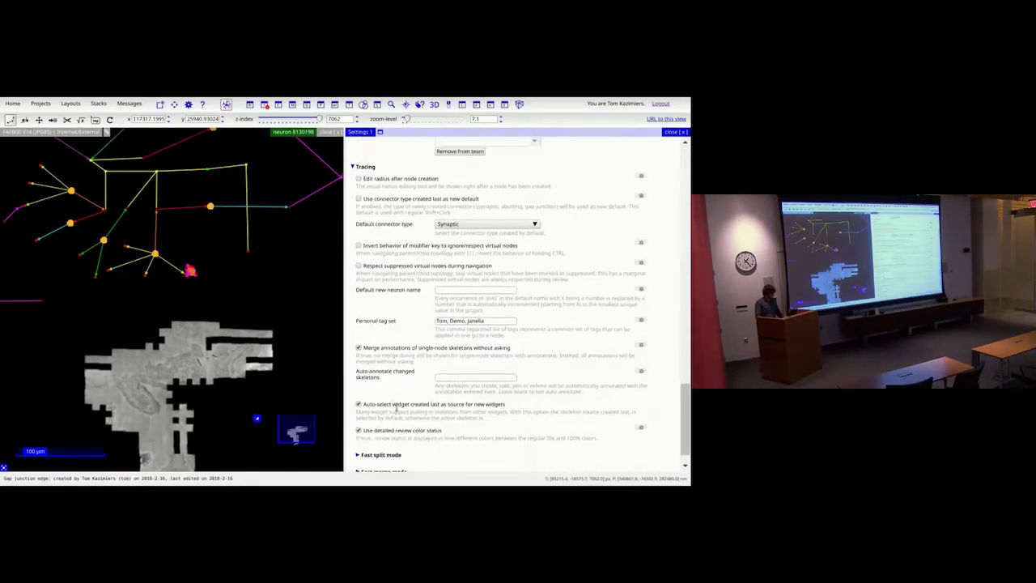
left_click(407, 429)
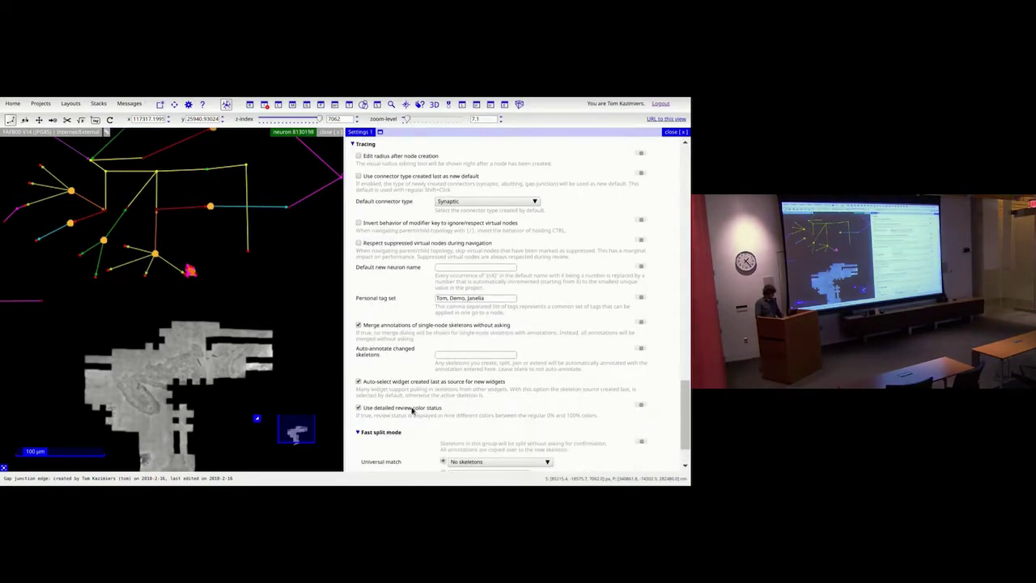
scroll(413, 409, "down", 1)
key("BackSpace")
left_click(444, 422)
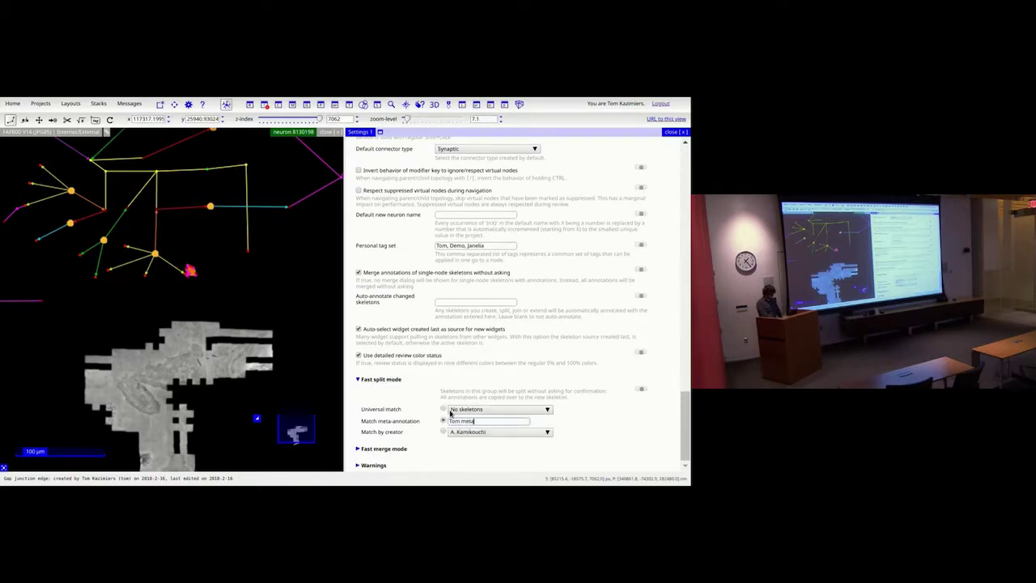
Try to split the merged skeleton at the active node, and dismiss the split dialog
left_click(310, 229)
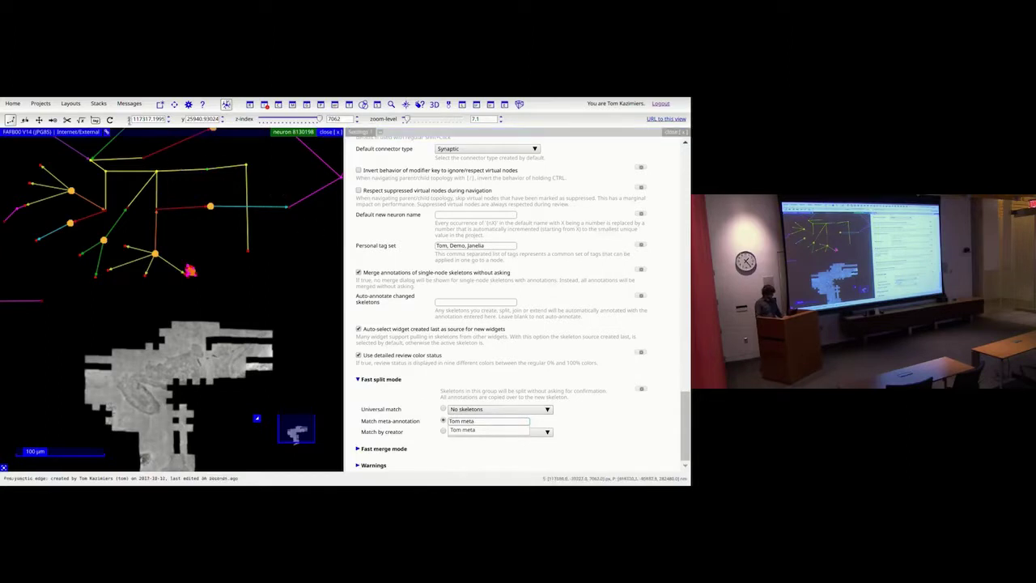
left_click(67, 119)
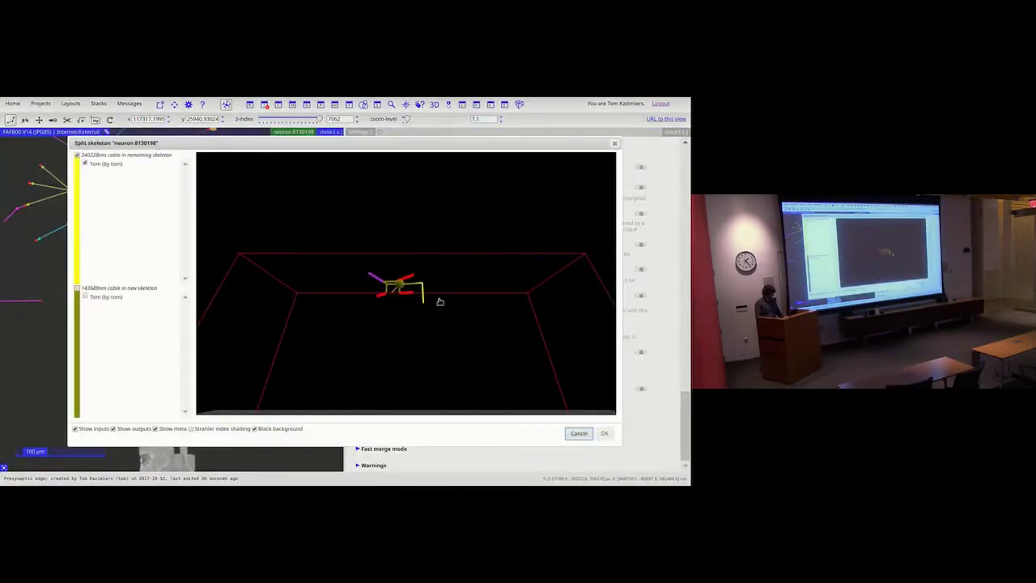
key("Escape")
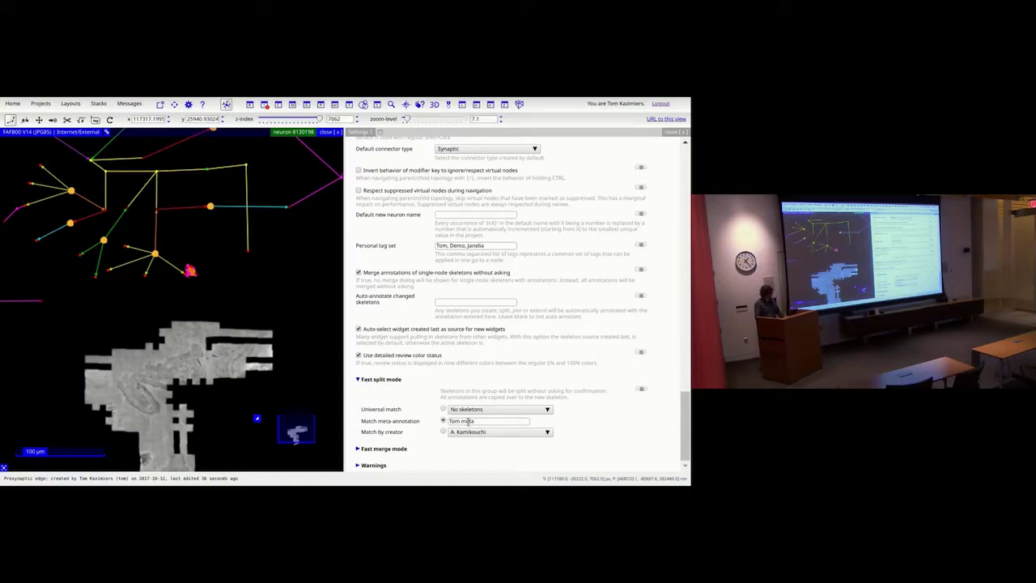
Retype "Tom meta" as the fast split mode's meta-annotation, checking the suggested annotations
left_click(494, 421)
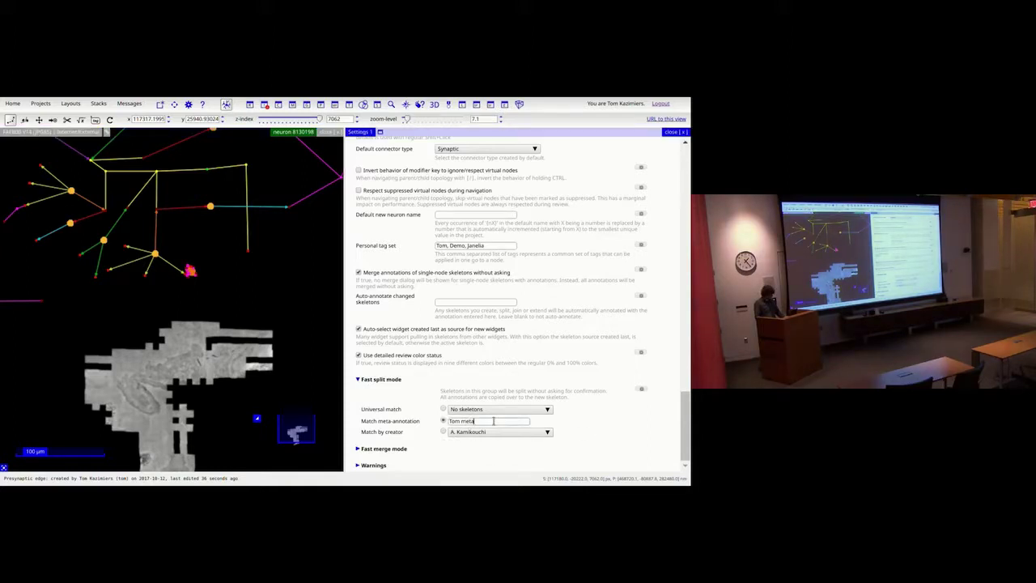
type("Demo")
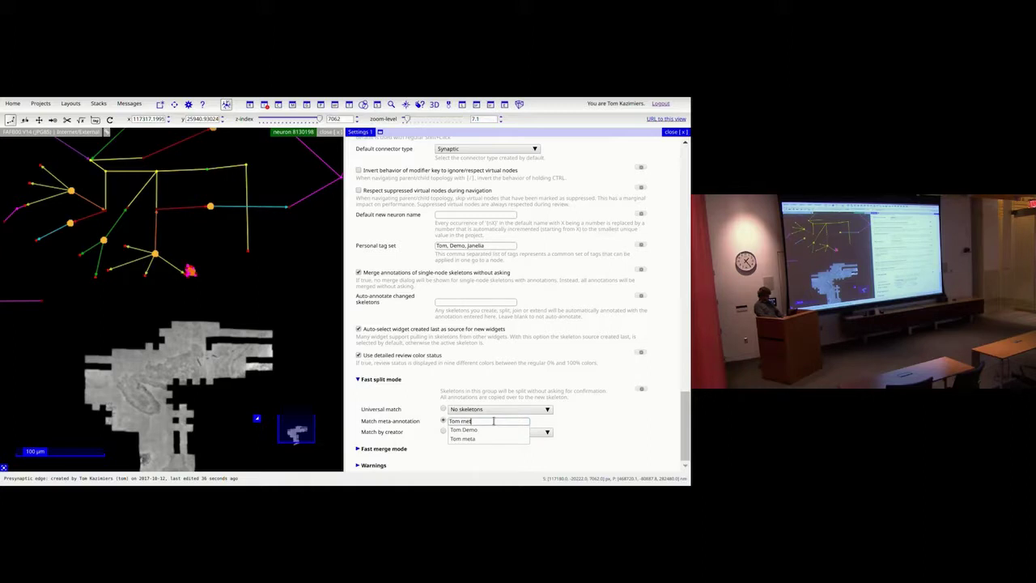
type(" meta")
key("Down")
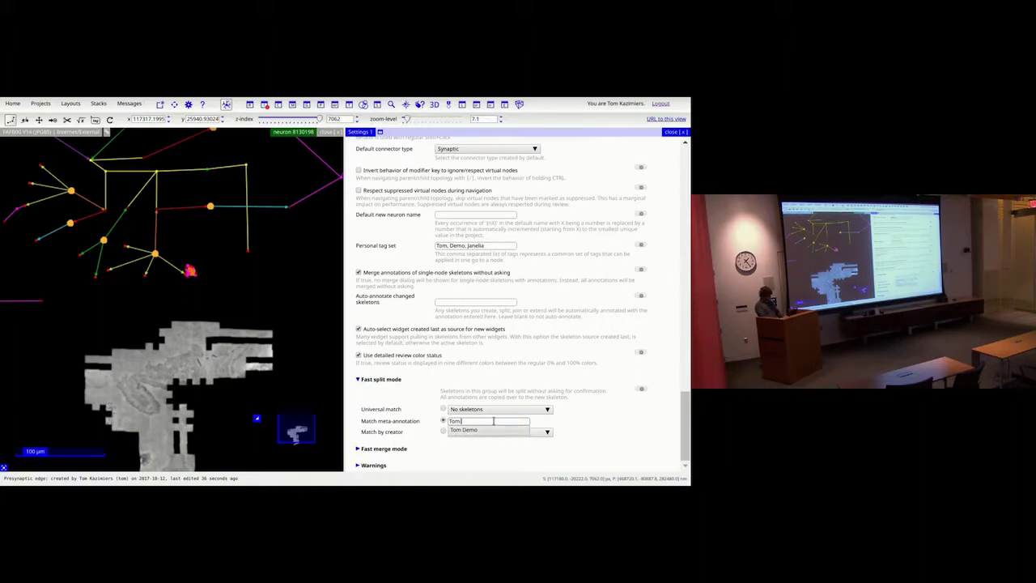
type("ta")
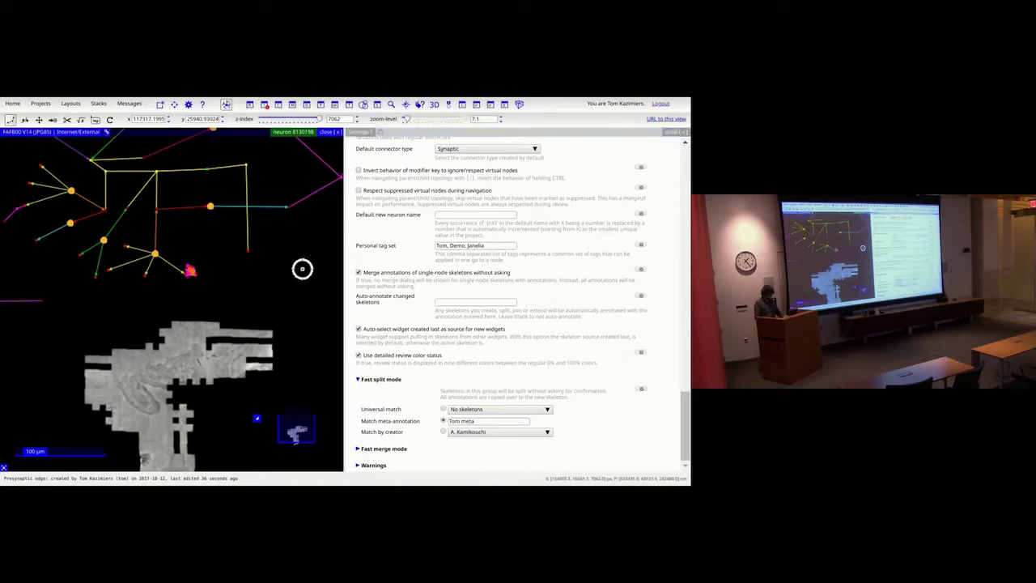
Try the skeleton split once more with the re-entered meta-annotation, and close the settings
left_click(67, 122)
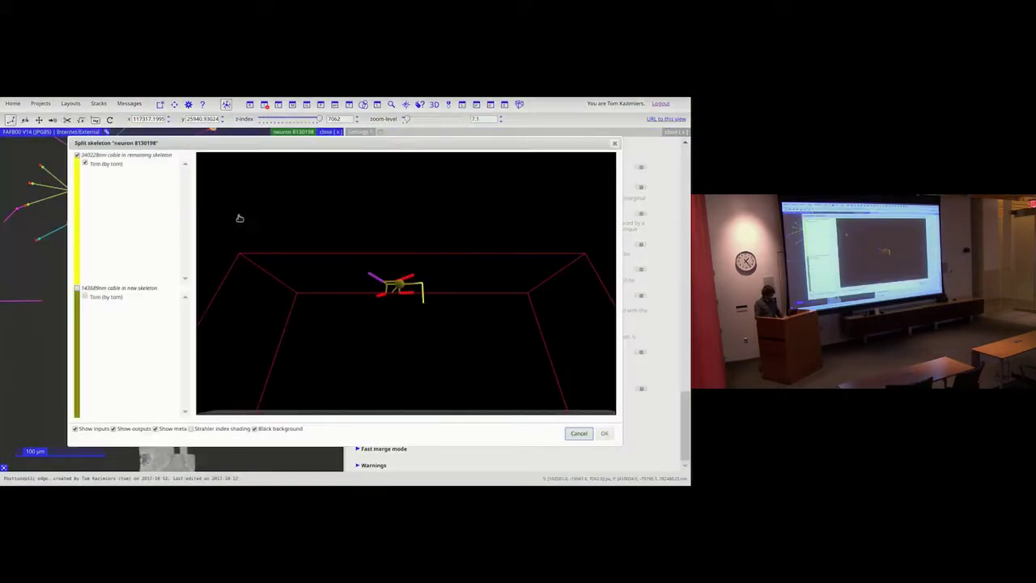
key("Return")
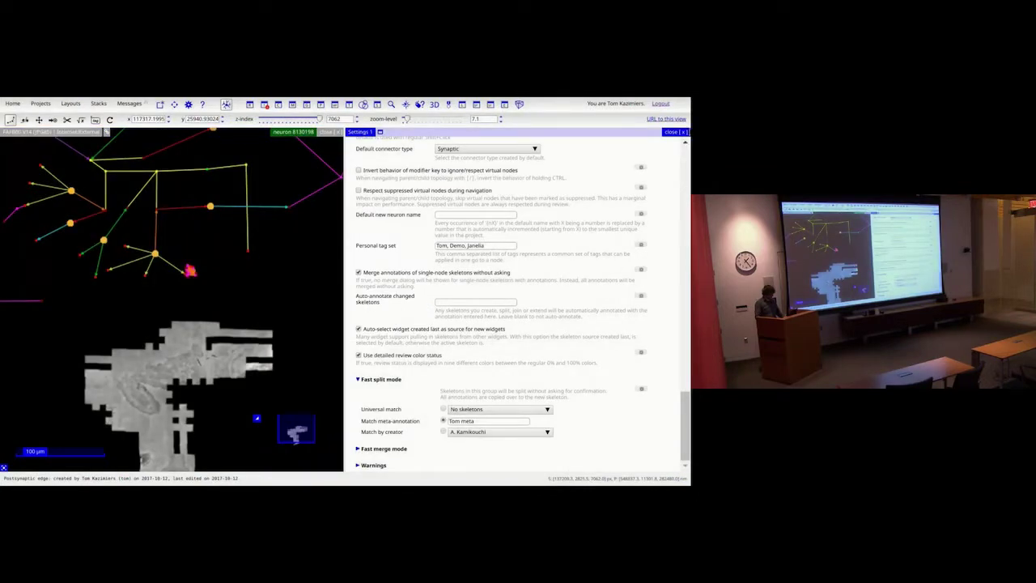
left_click(684, 132)
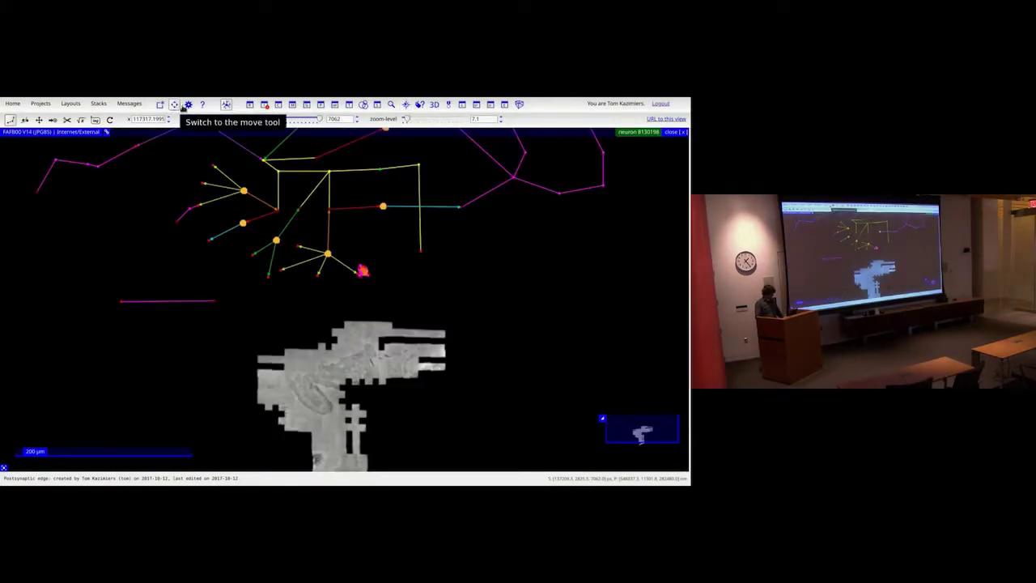
Check the current annotations of the merged skeleton in the annotation dialog without adding any
key("F3")
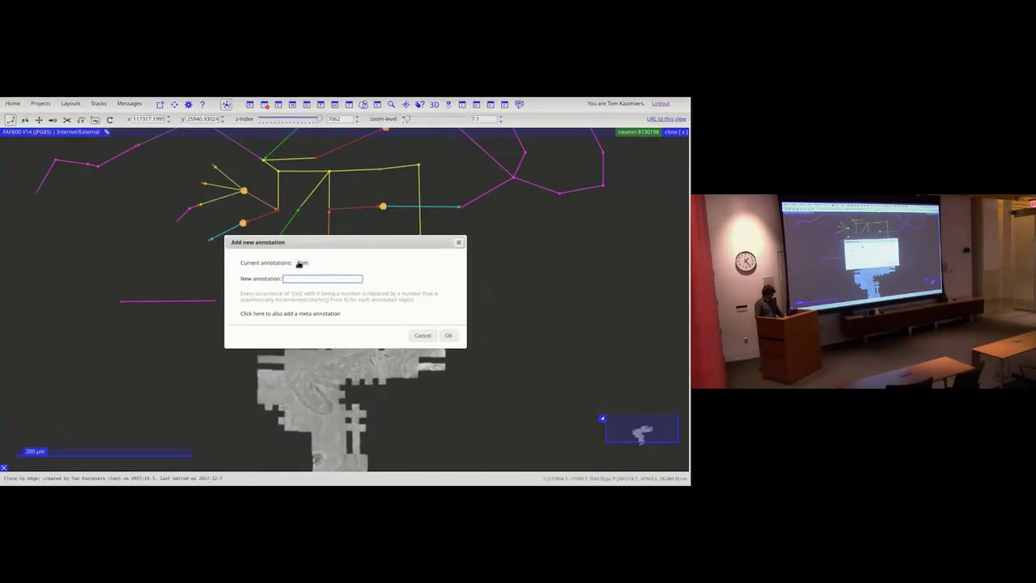
mouse_move(301, 265)
key("Escape")
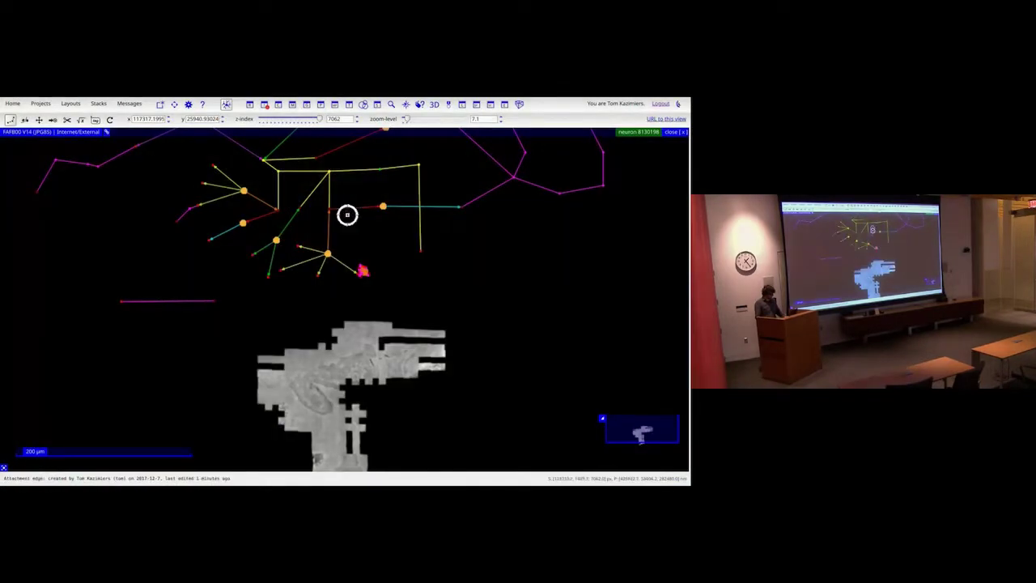
Check the meta-annotation configured for fast split mode in the tracing settings, and close the settings
left_click(188, 104)
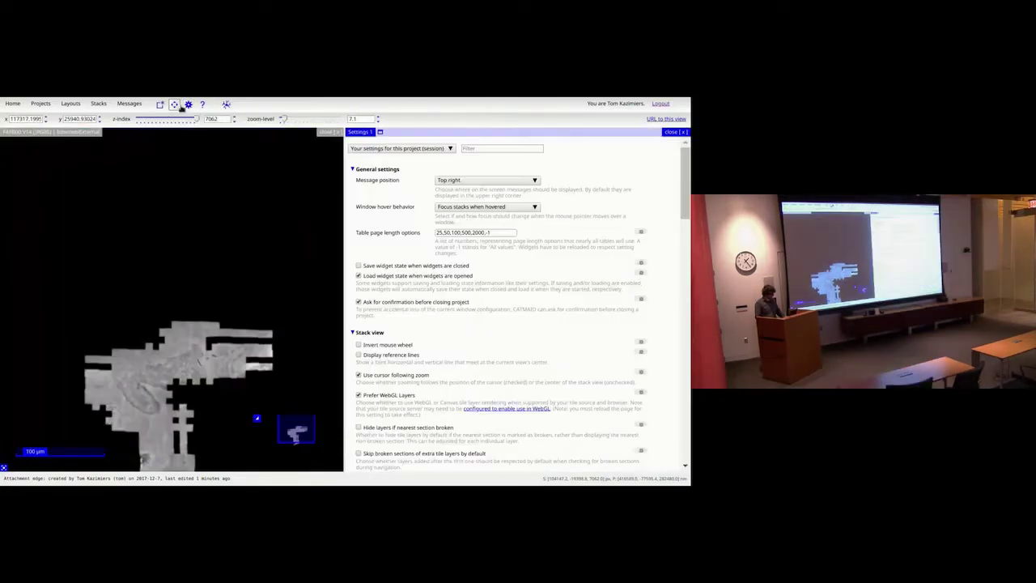
left_click(226, 105)
scroll(417, 275, "down", 15)
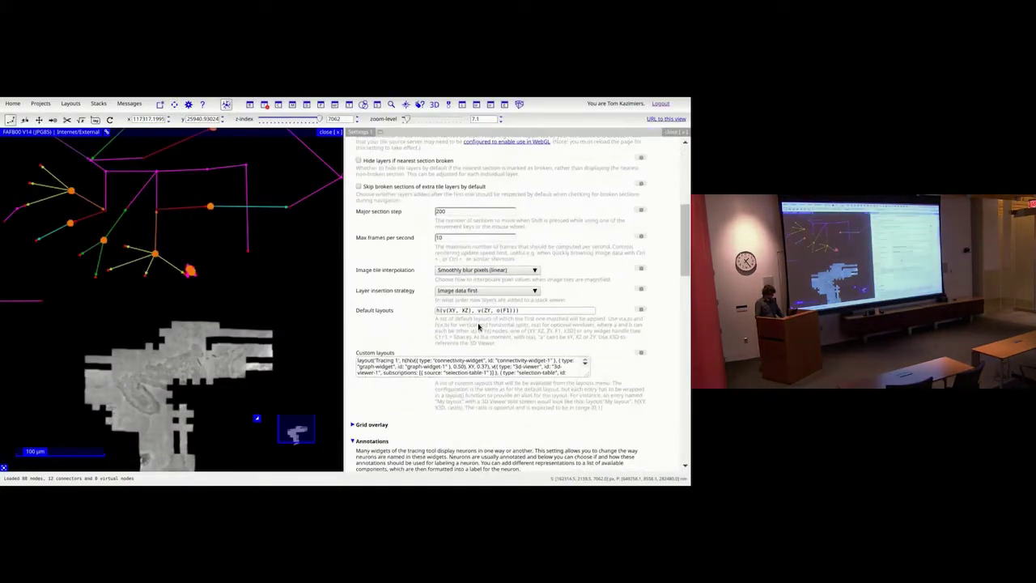
left_click(206, 167)
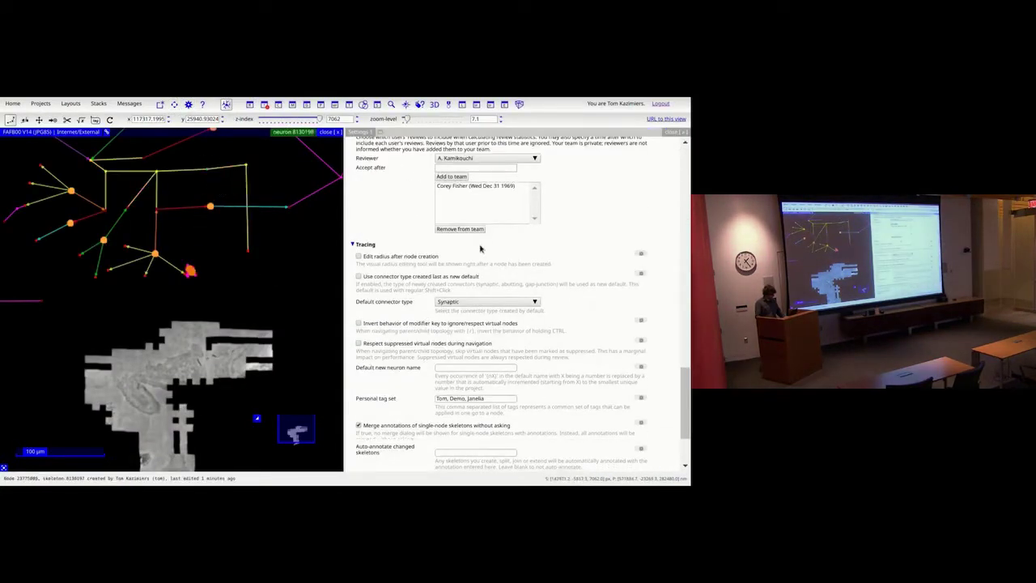
scroll(484, 280, "down", 3)
left_click(392, 433)
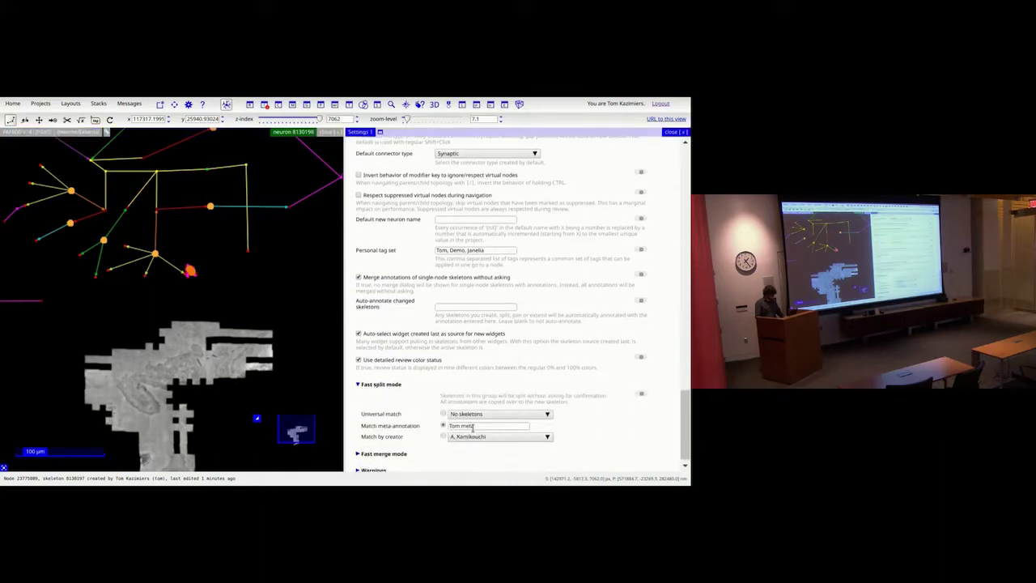
left_click(675, 132)
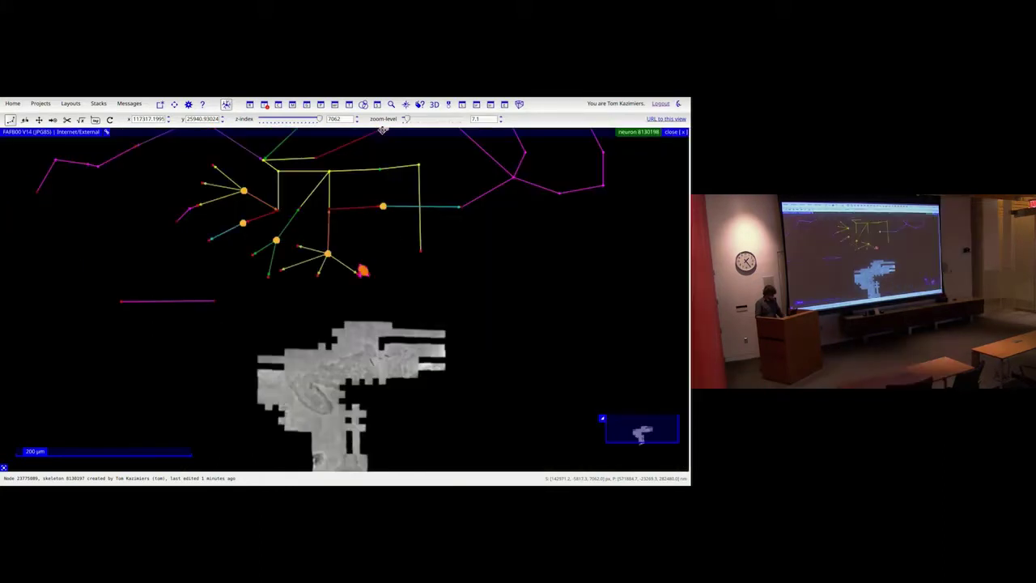
Re-enter "Tom meta" as the meta-annotation to match in the fast split mode settings
left_click(188, 103)
scroll(599, 335, "down", 15)
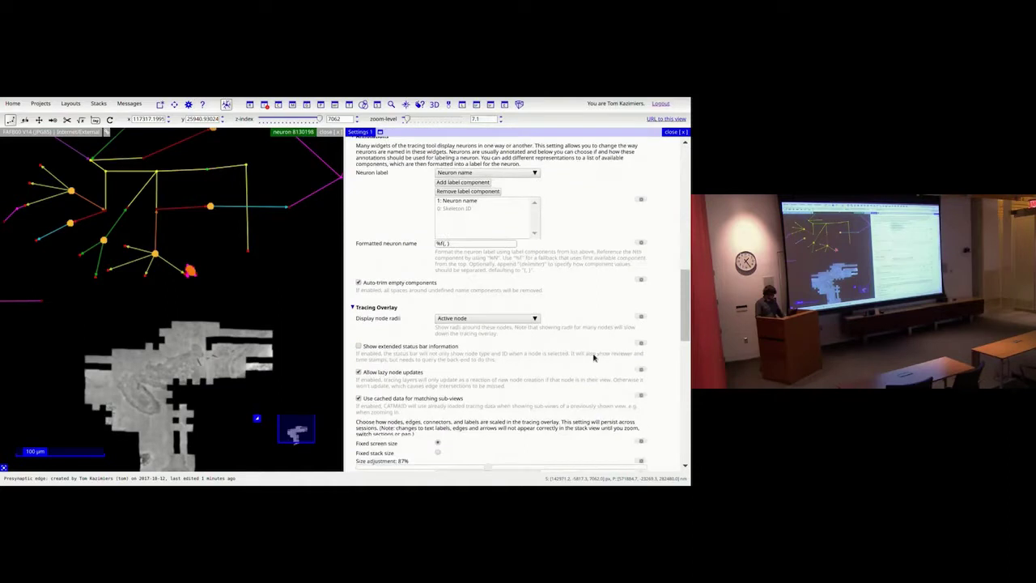
left_click(373, 433)
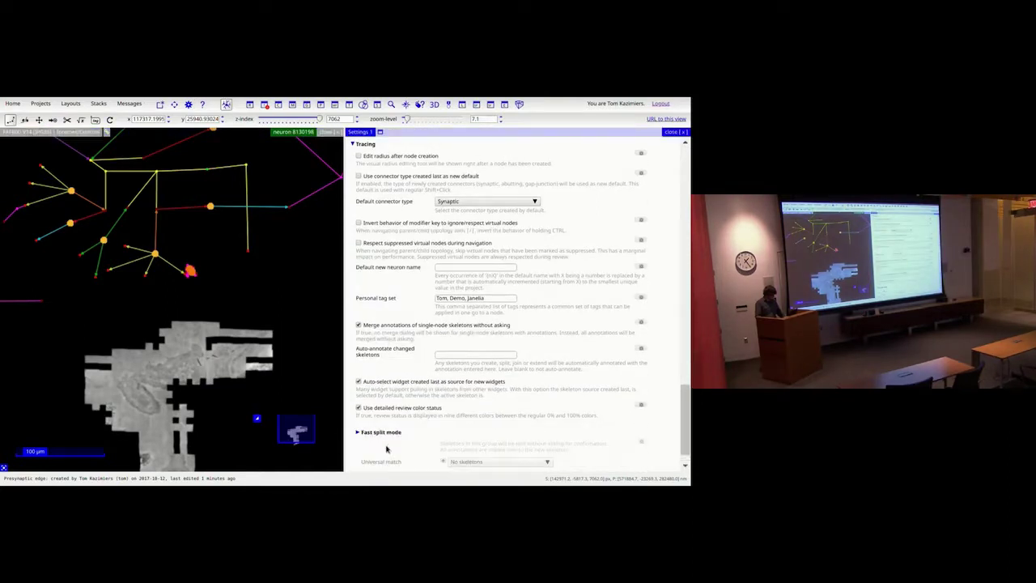
left_click(458, 422)
type("Tom meta")
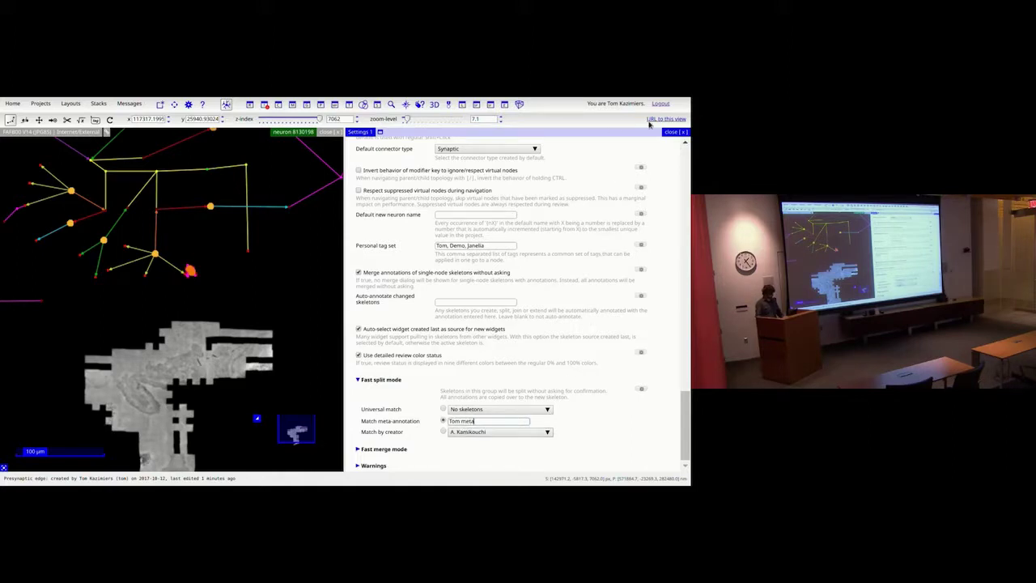
Close the settings, try to split the active skeleton again, and dismiss the split dialog
left_click(675, 132)
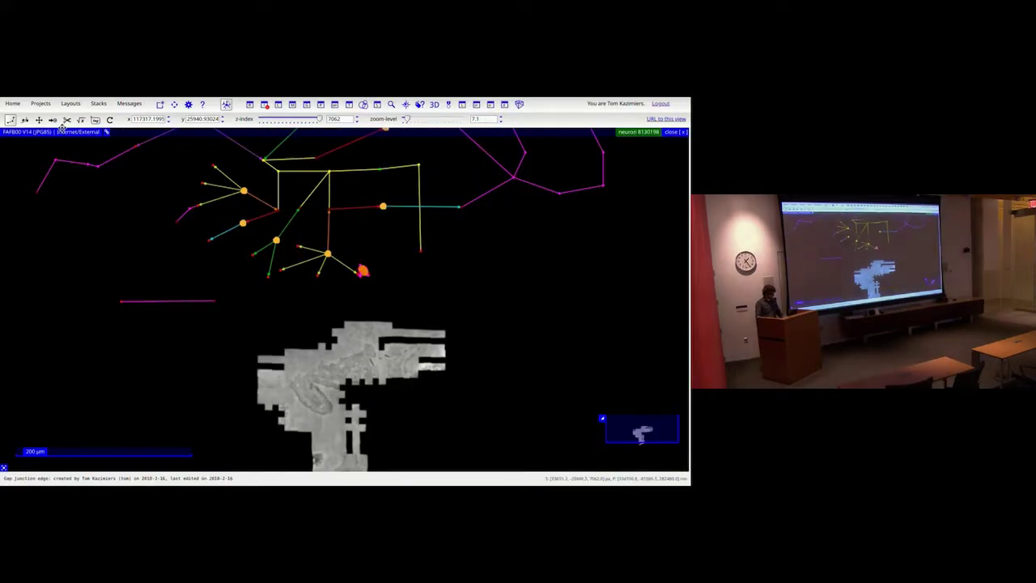
left_click(67, 120)
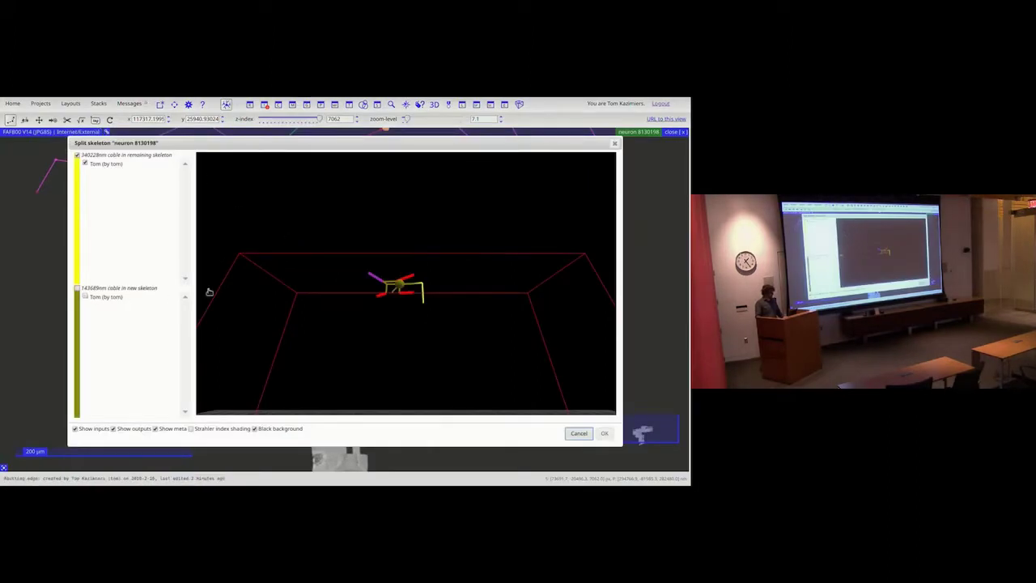
key("Escape")
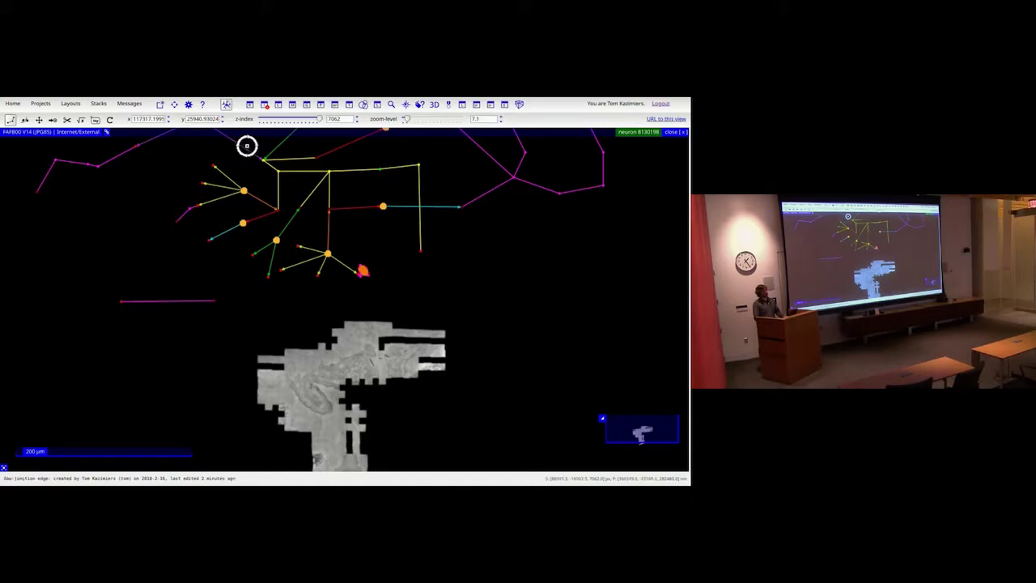
Inspect the active neuron's annotation and its meta-annotations in the Neuron Navigator, and close the navigator
left_click(406, 104)
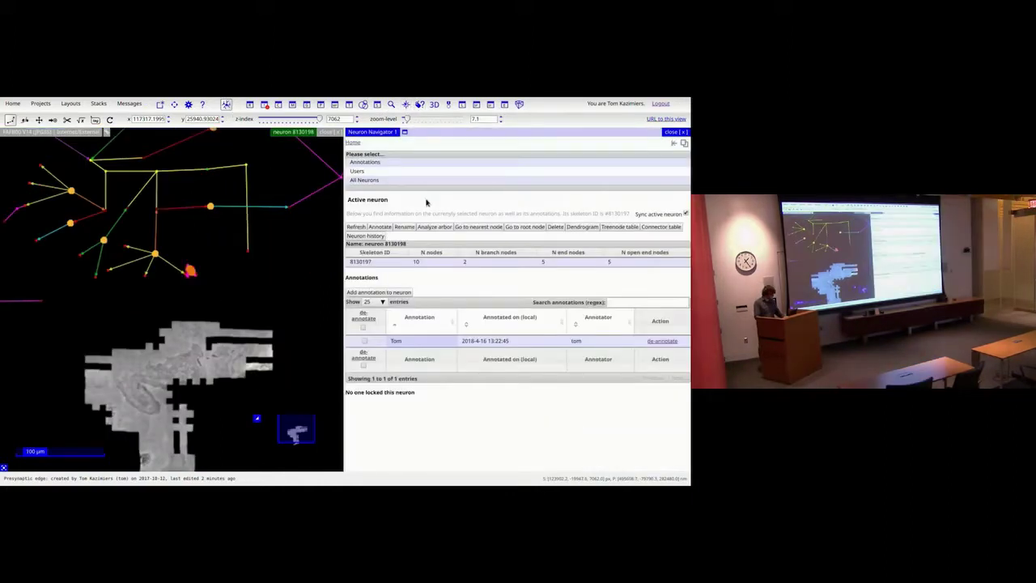
left_click(396, 340)
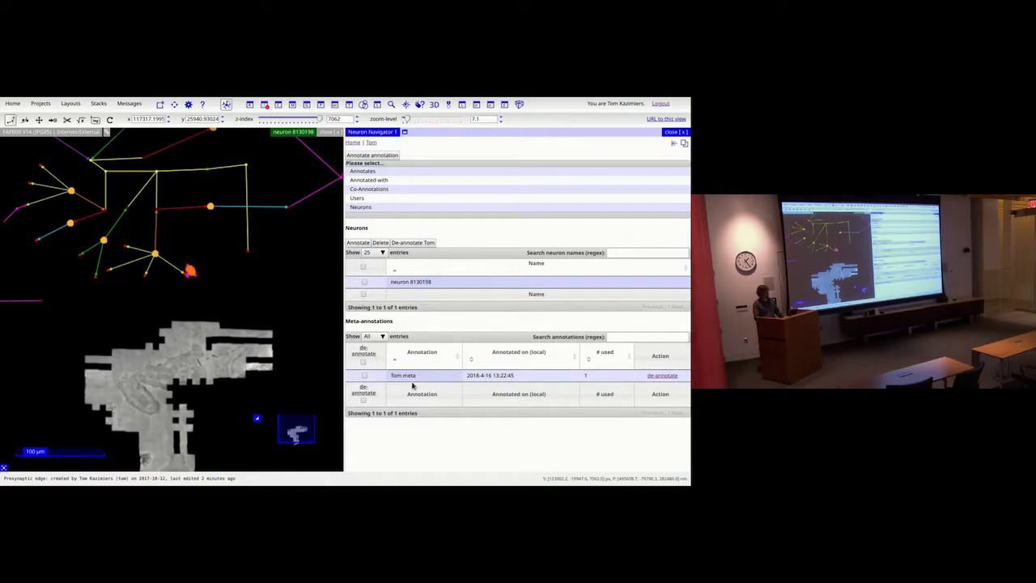
left_click(684, 132)
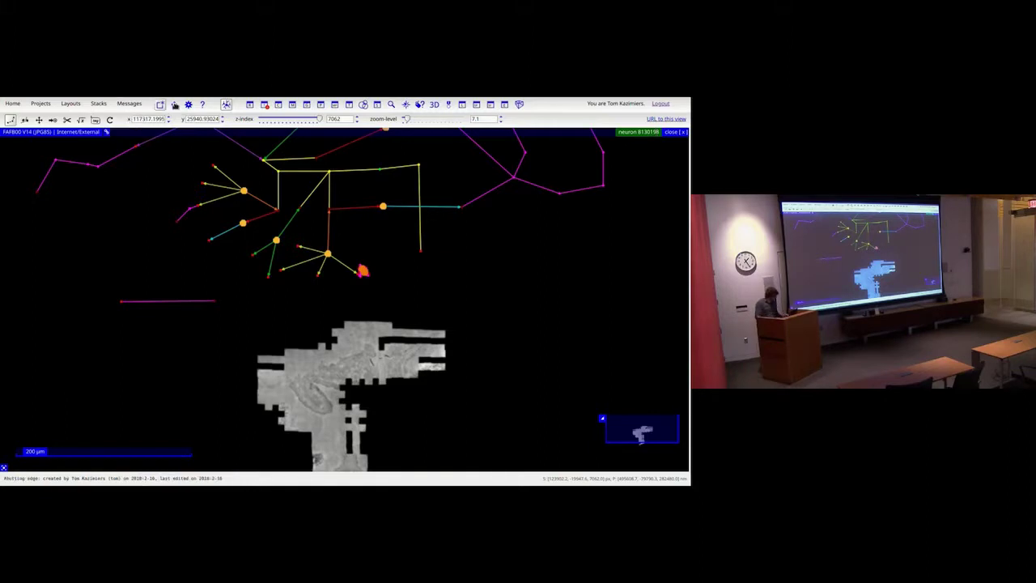
Set fast split mode's universal match to All skeletons and split the active skeleton at the node on its upper horizontal branch
left_click(189, 104)
scroll(497, 353, "down", 15)
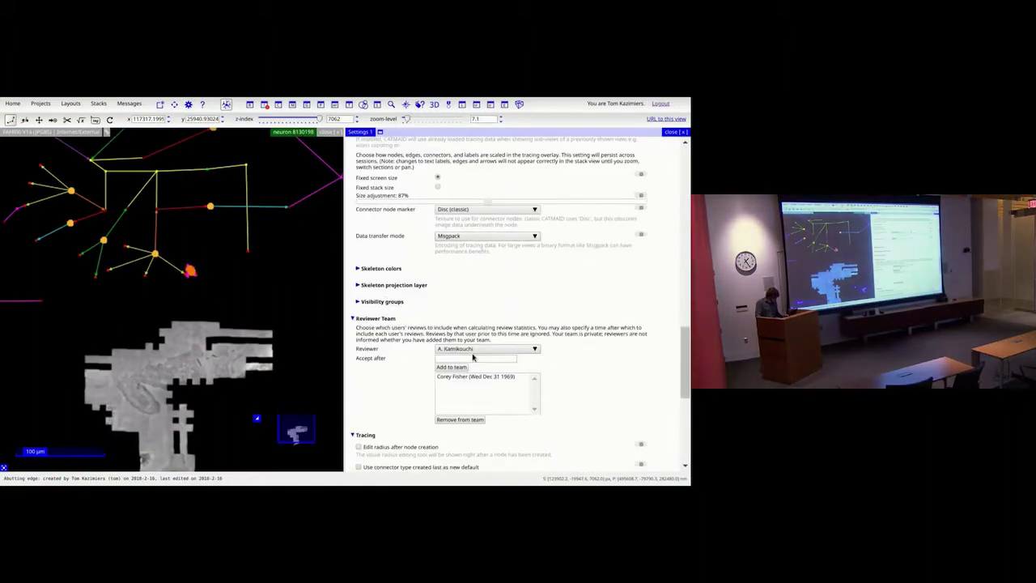
scroll(402, 403, "down", 7)
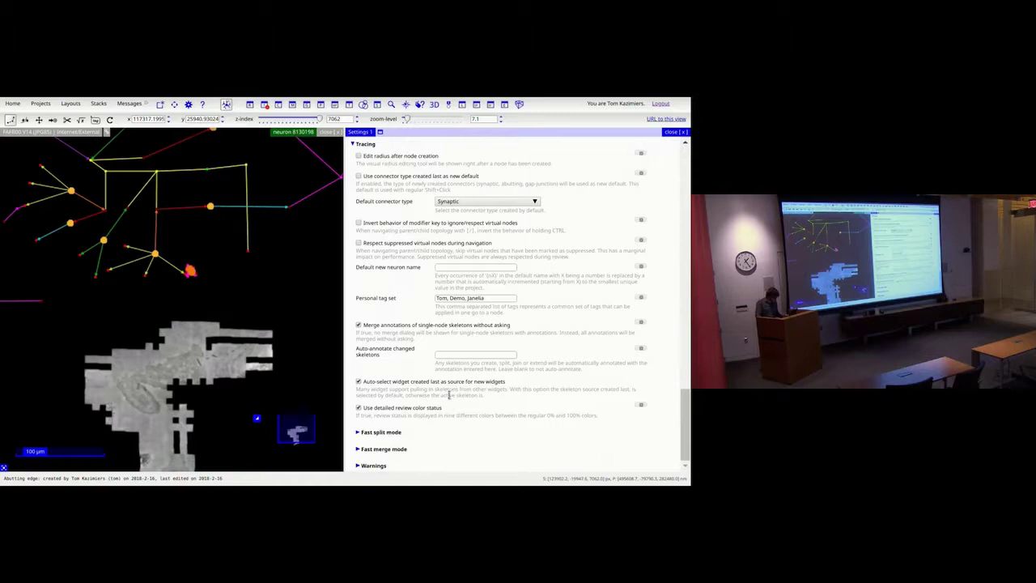
left_click(382, 432)
scroll(437, 424, "down", 2)
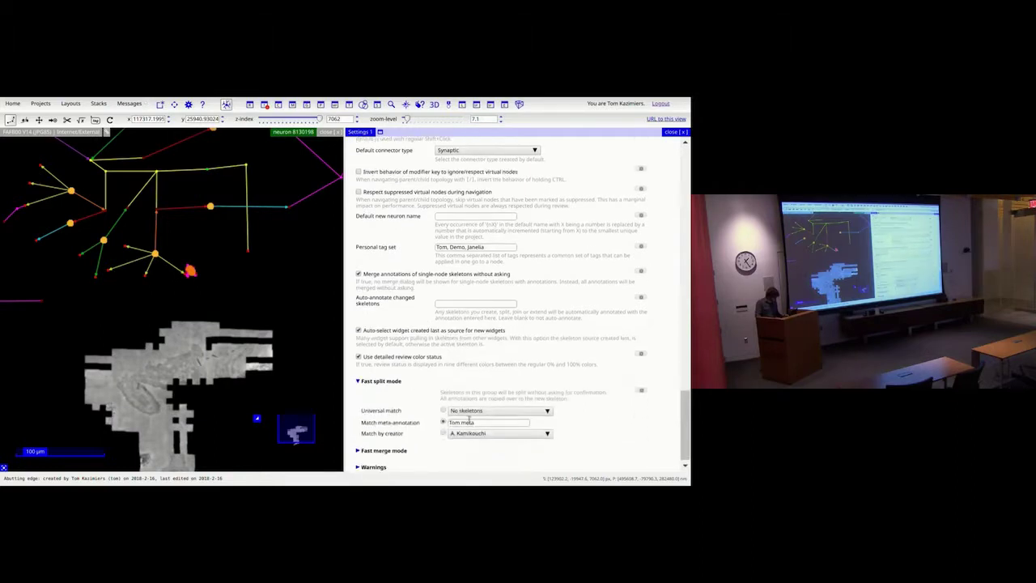
left_click(459, 411)
left_click(470, 423)
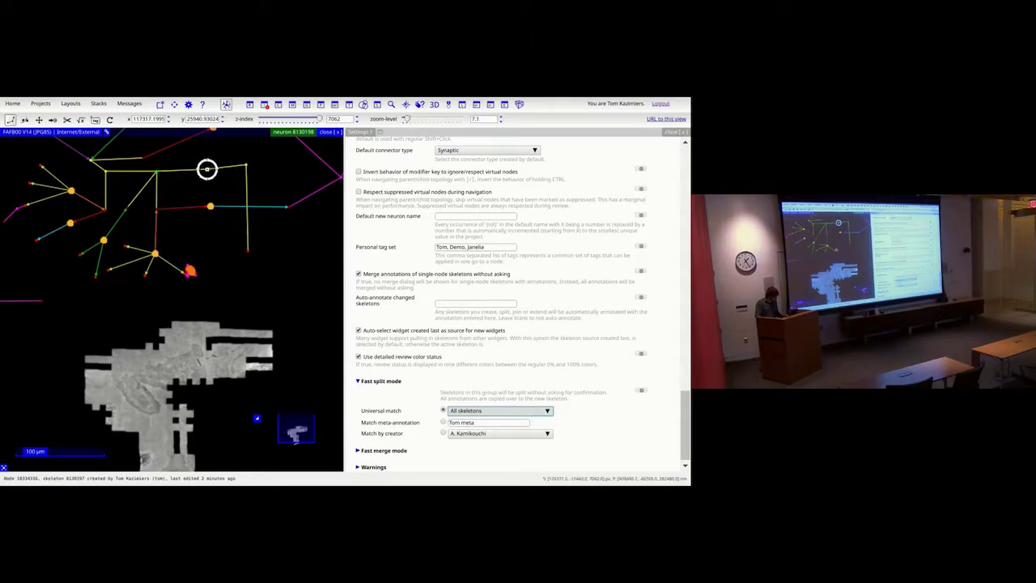
left_click(67, 119)
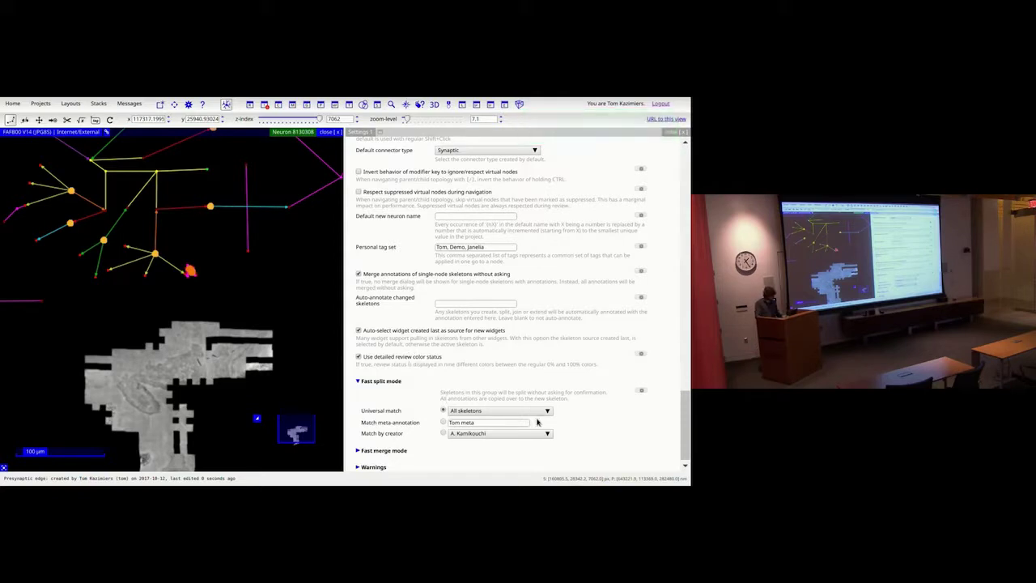
Set fast split mode's universal match to No skeletons, check the fast merge mode options, and close the settings
left_click(474, 411)
left_click(466, 423)
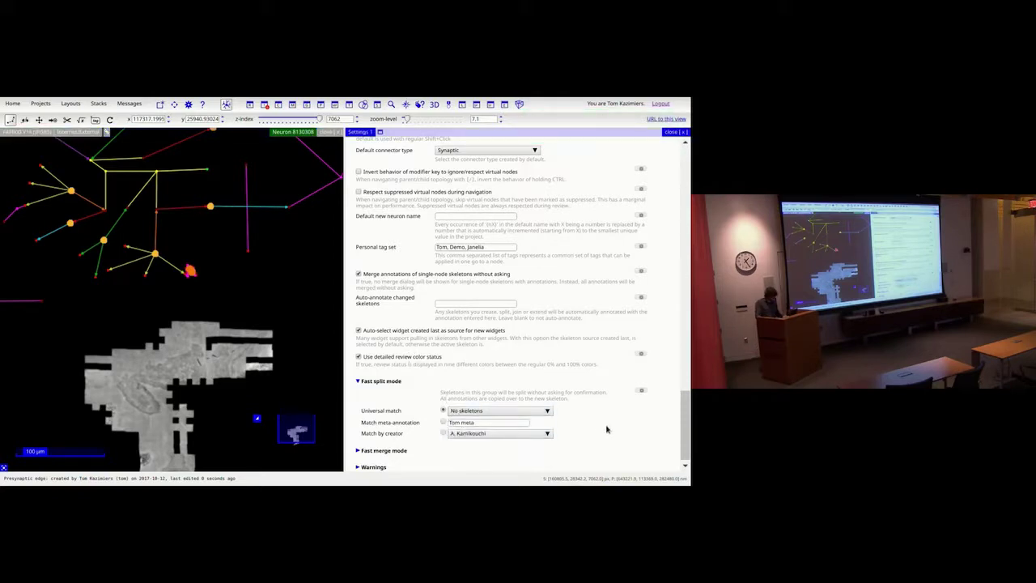
left_click(377, 448)
scroll(437, 421, "down", 2)
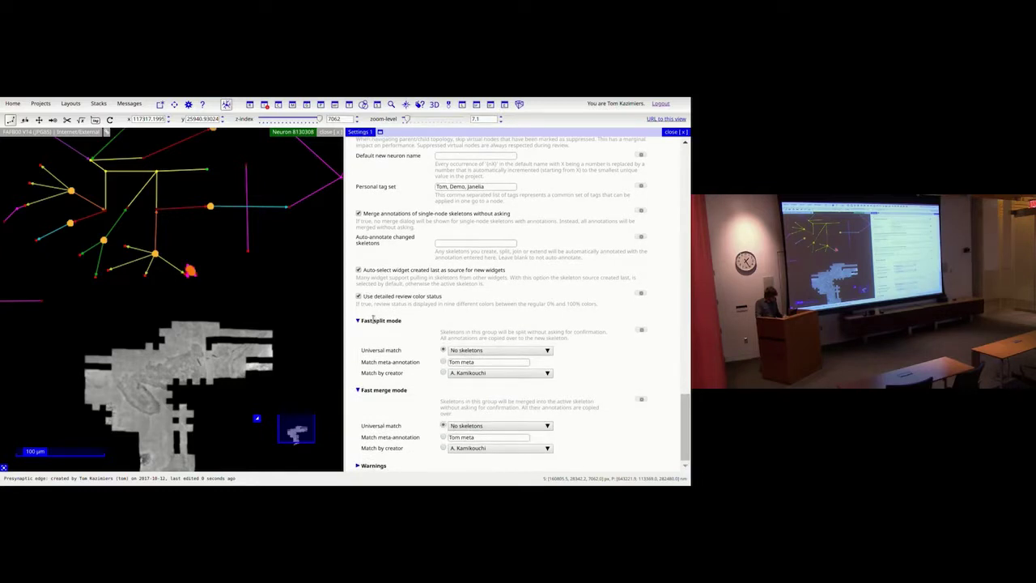
left_click(373, 321)
left_click(383, 393)
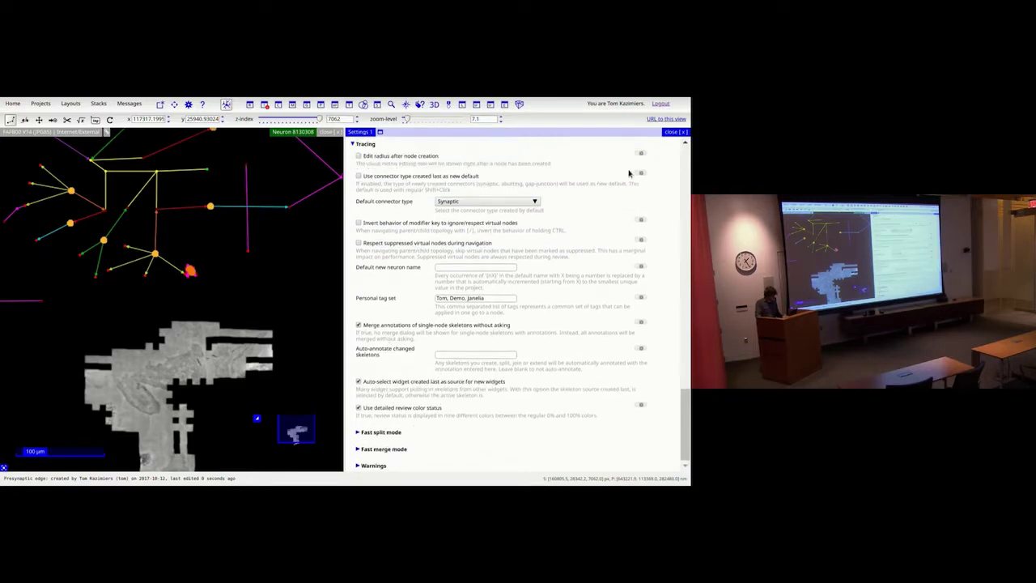
left_click(662, 131)
Read the Tracing general release notes about the peek shortcut for 3D viewers, and return to CATMAID
key("ctrl+Tab")
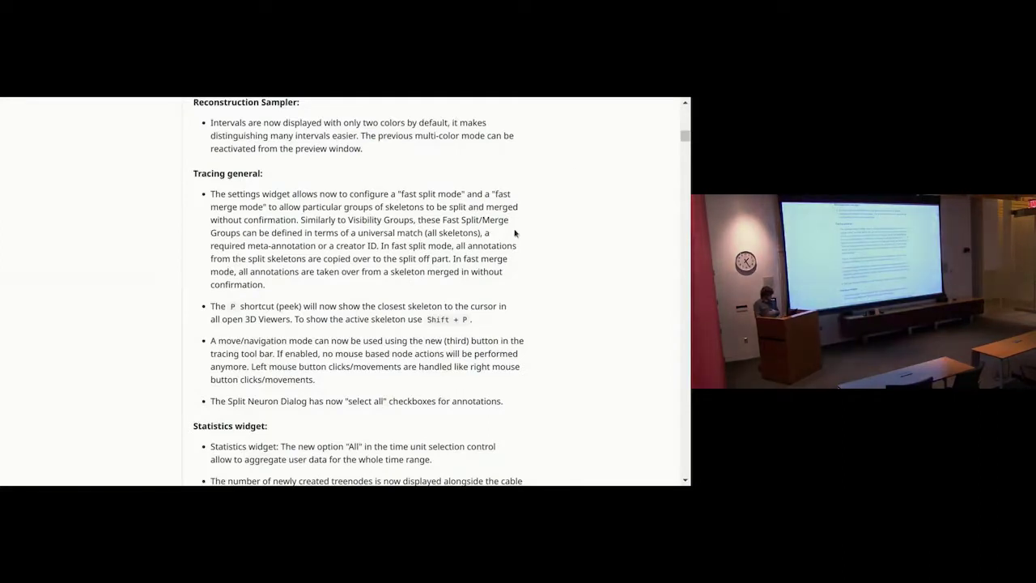
scroll(342, 293, "down", 1)
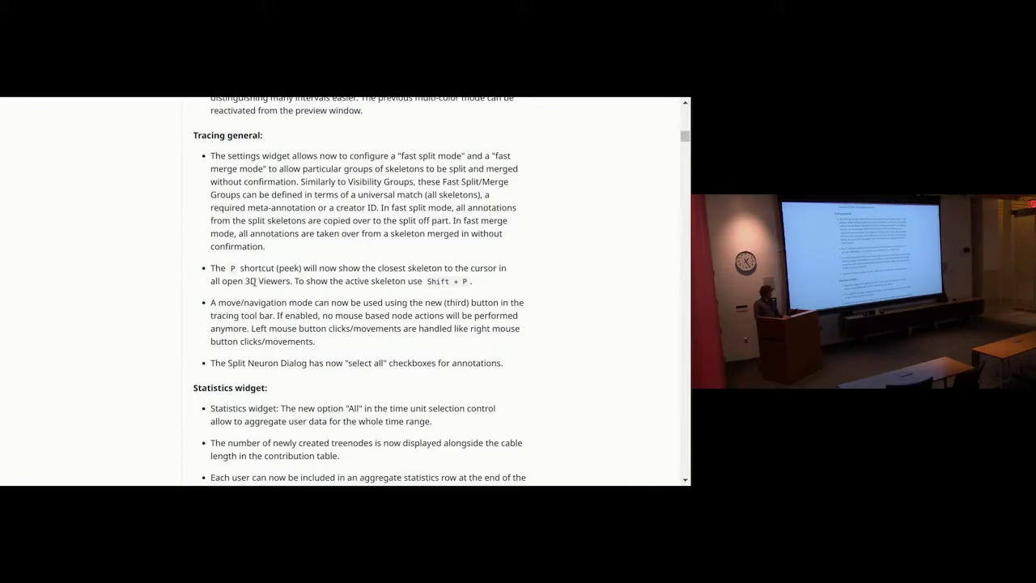
key("ctrl+Tab")
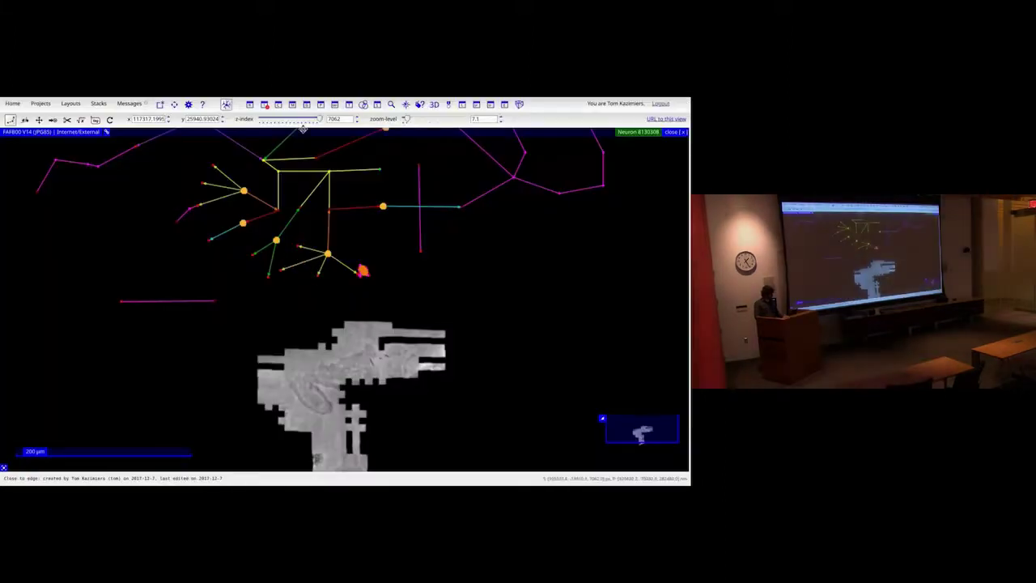
Open a 3D viewer with its selection table beside the stack view
left_click(434, 104)
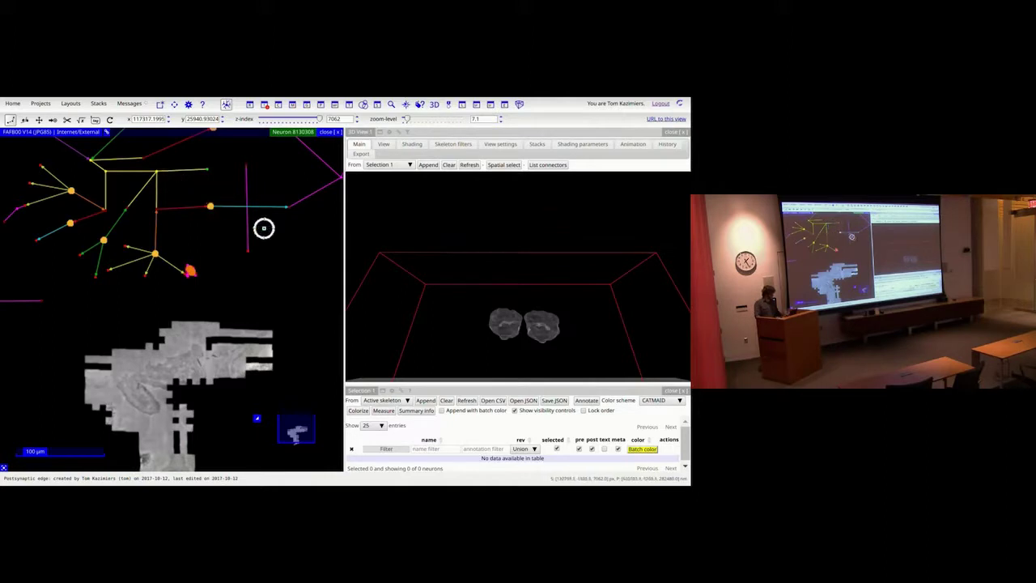
left_click_drag(186, 216, 234, 291)
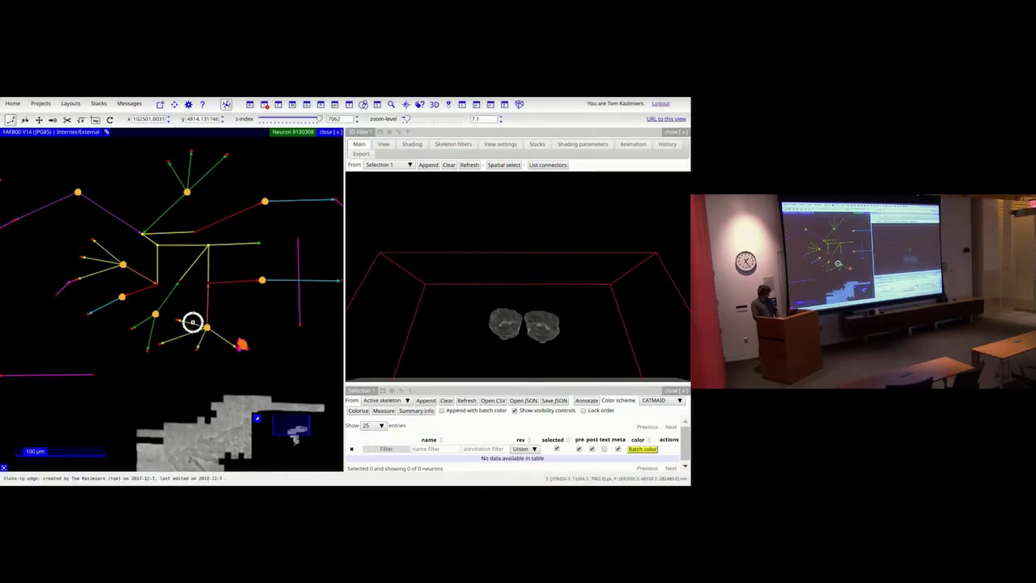
left_click_drag(432, 301, 475, 342)
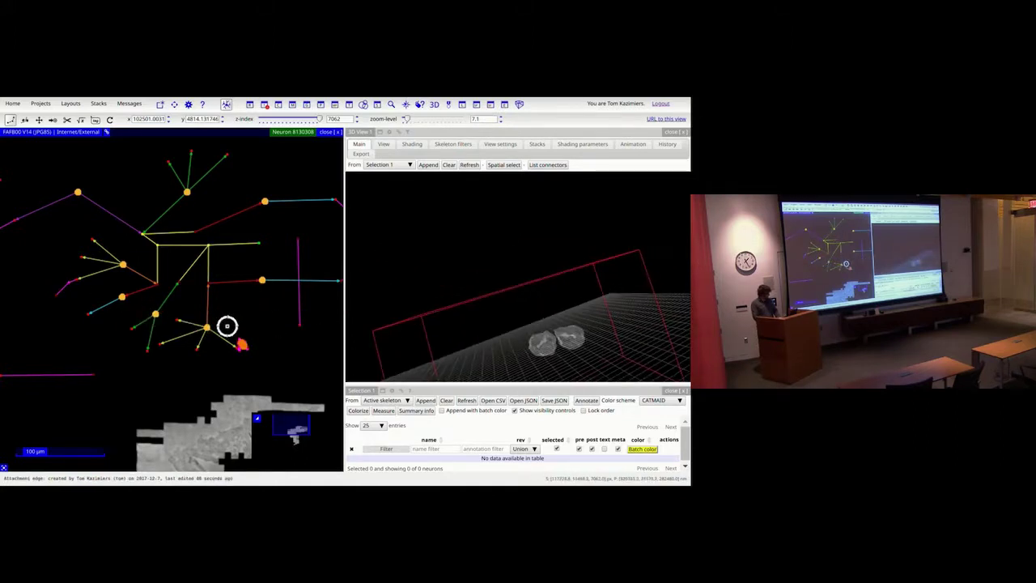
On section 5736, activate the putative LC4 neuron's skeleton, try to peek at it in the 3D viewer, and clear the active node
left_click_drag(317, 119, 305, 119)
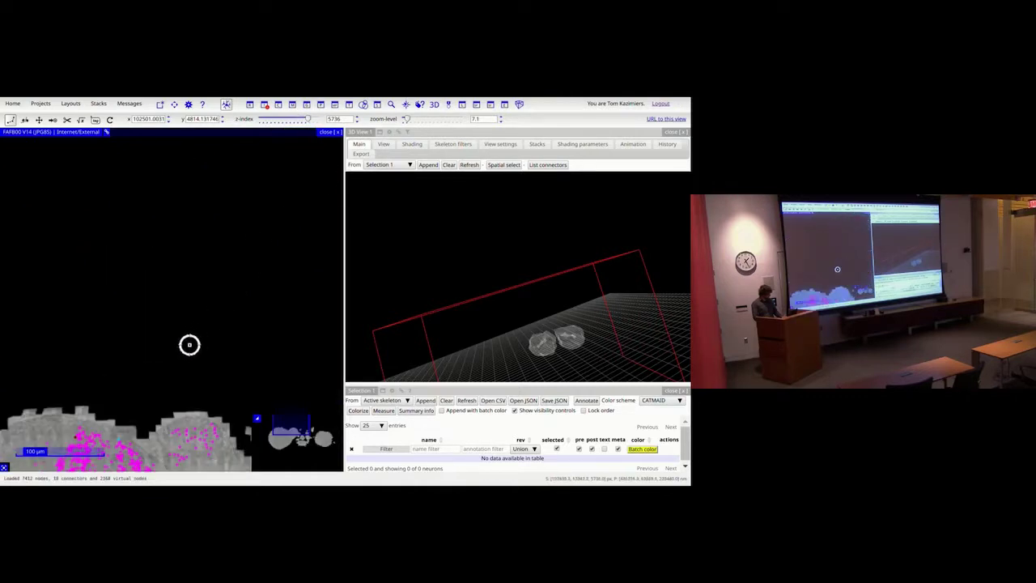
left_click_drag(203, 321, 268, 203)
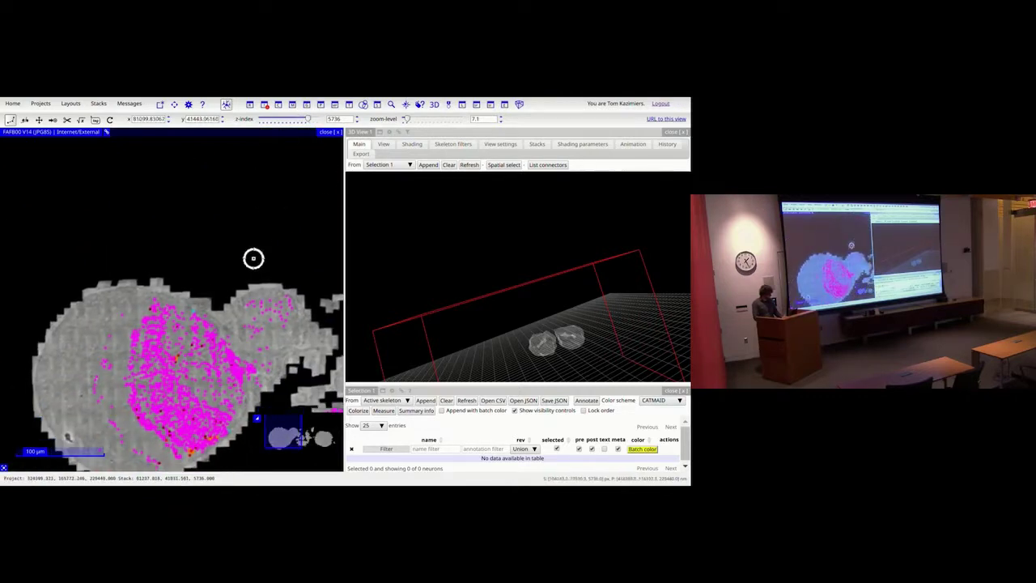
left_click_drag(409, 119, 449, 119)
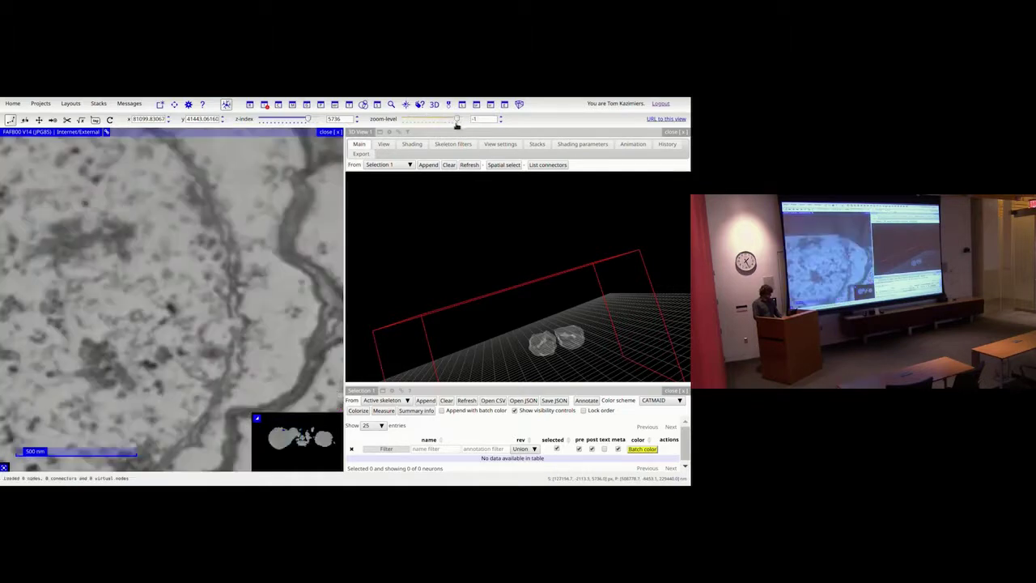
left_click(286, 437)
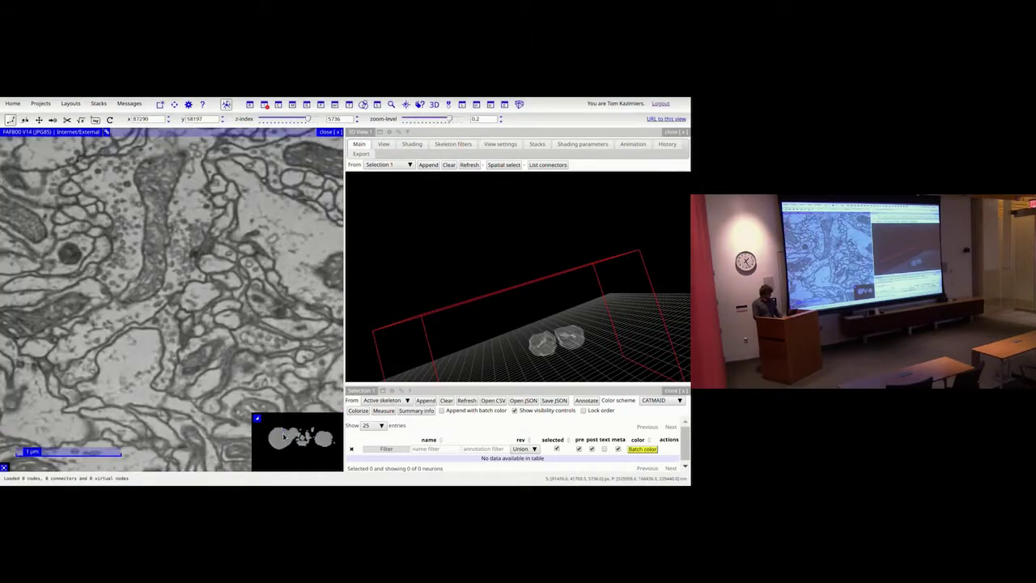
left_click_drag(449, 119, 438, 119)
left_click_drag(196, 369, 246, 256)
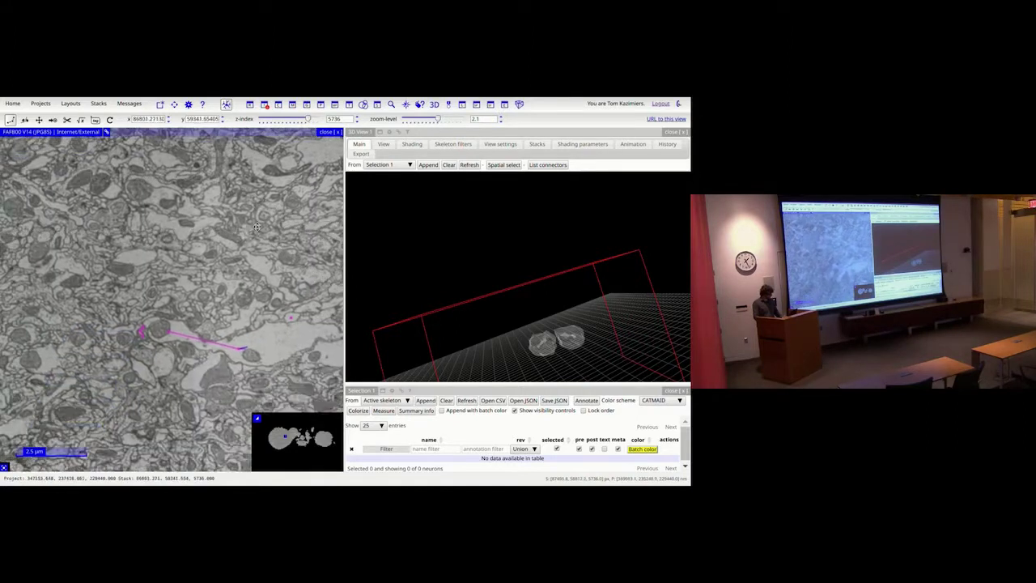
left_click(192, 317)
left_click_drag(192, 317, 184, 311)
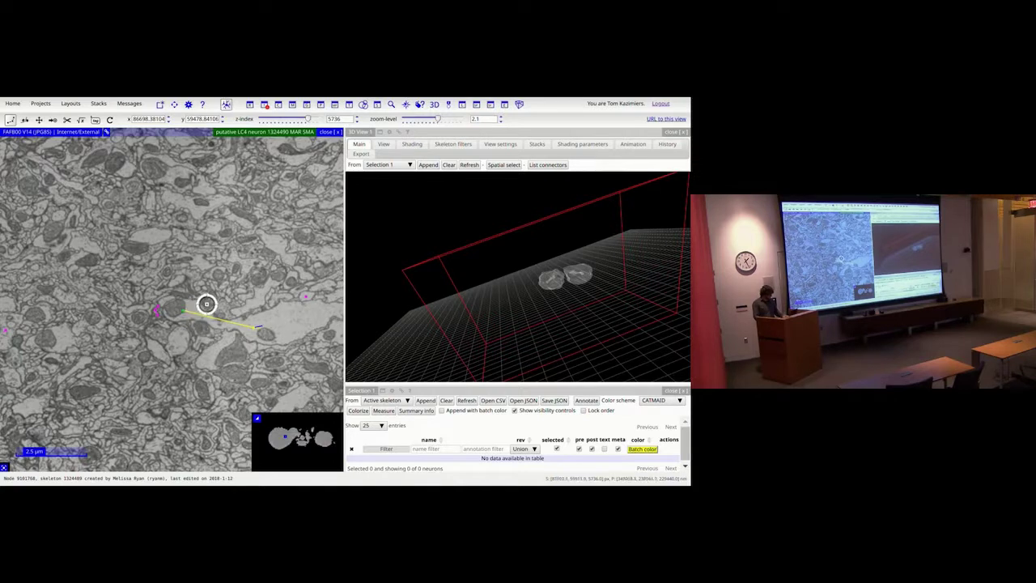
key("Escape")
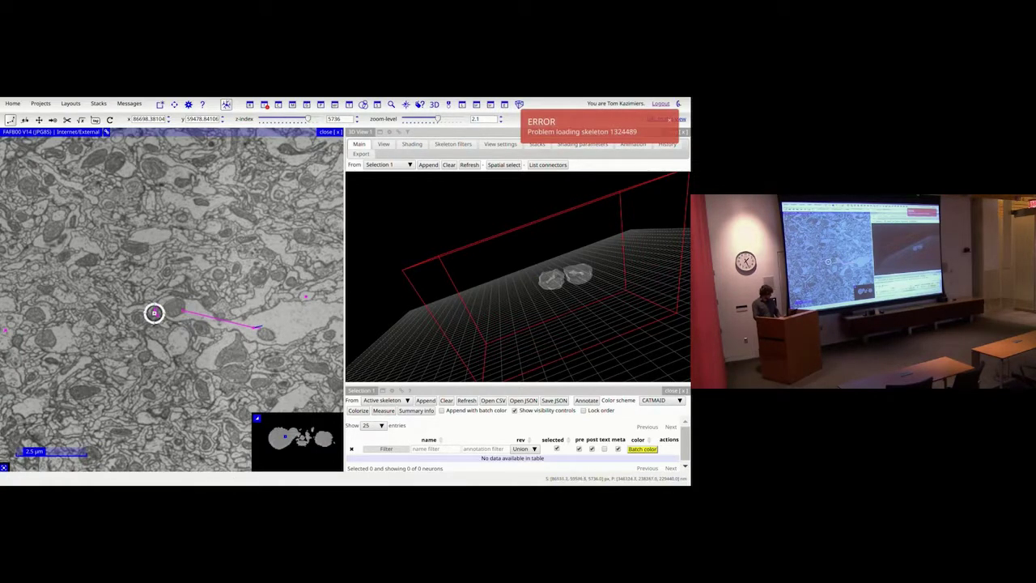
Peek at the skeletons near the cursor in the 3D viewer, and activate the putative LC4 neuron's skeleton
left_click(154, 312)
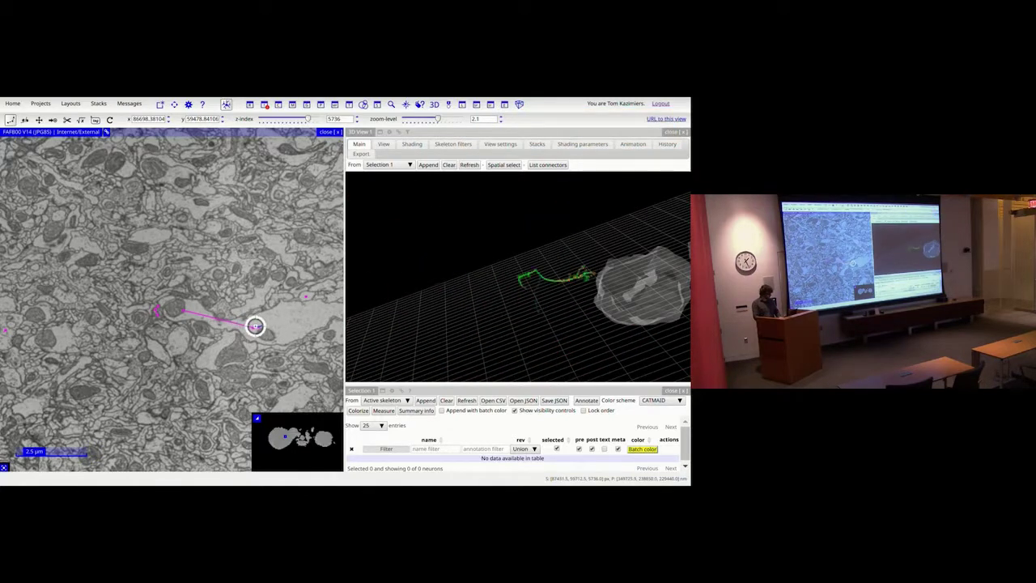
key("Escape")
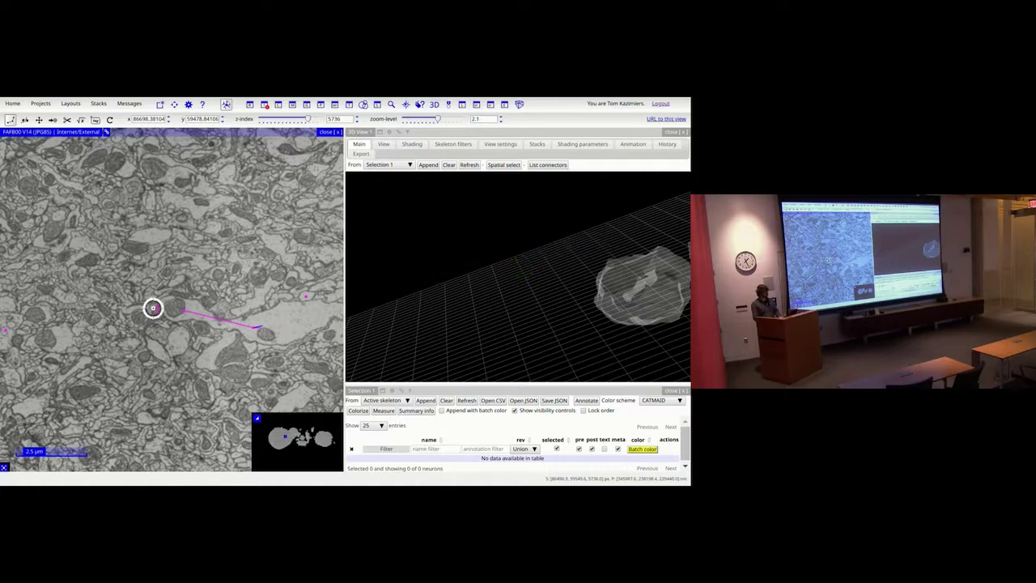
left_click(263, 322)
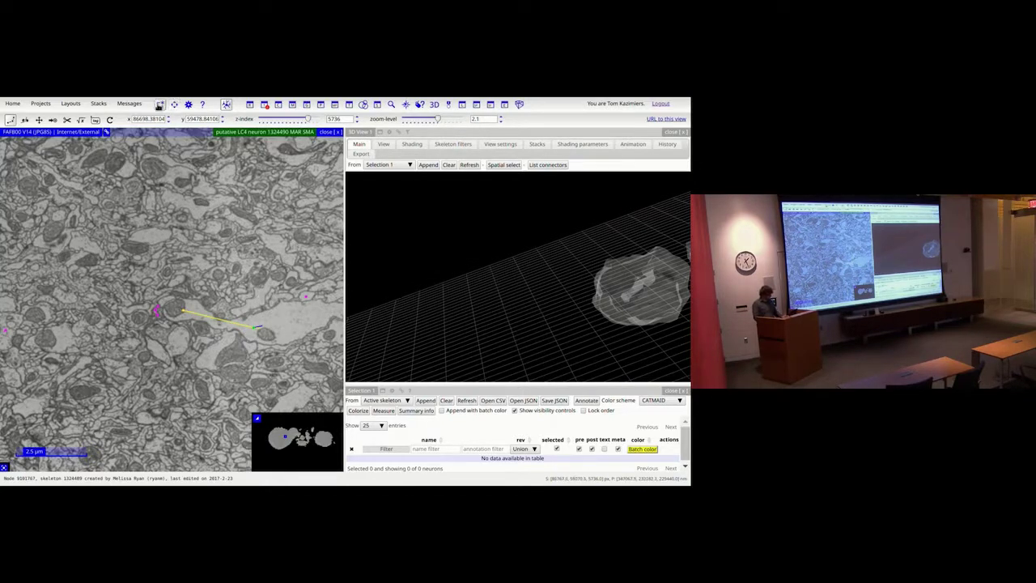
Look up the peek shortcut in the keyboard shortcut help by filtering for "peek", and close the help
left_click(202, 105)
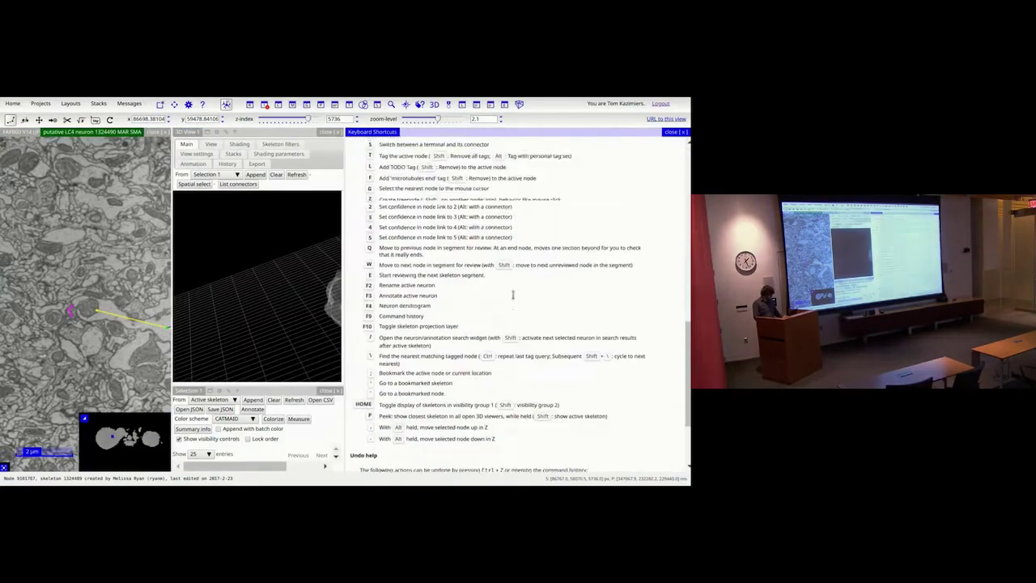
scroll(512, 295, "down", 4)
scroll(453, 243, "up", 10)
left_click(389, 148)
type("r")
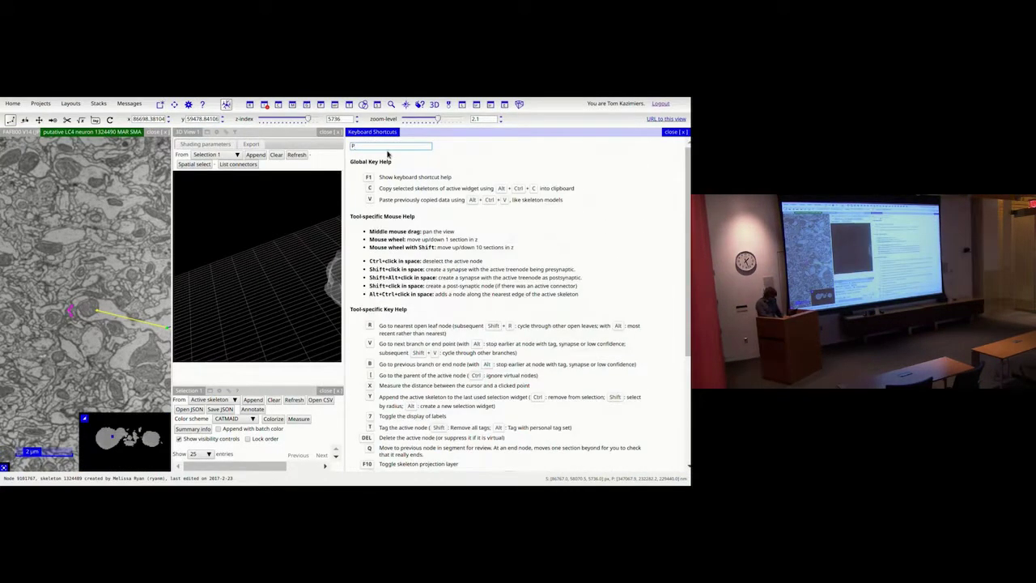
type("eek")
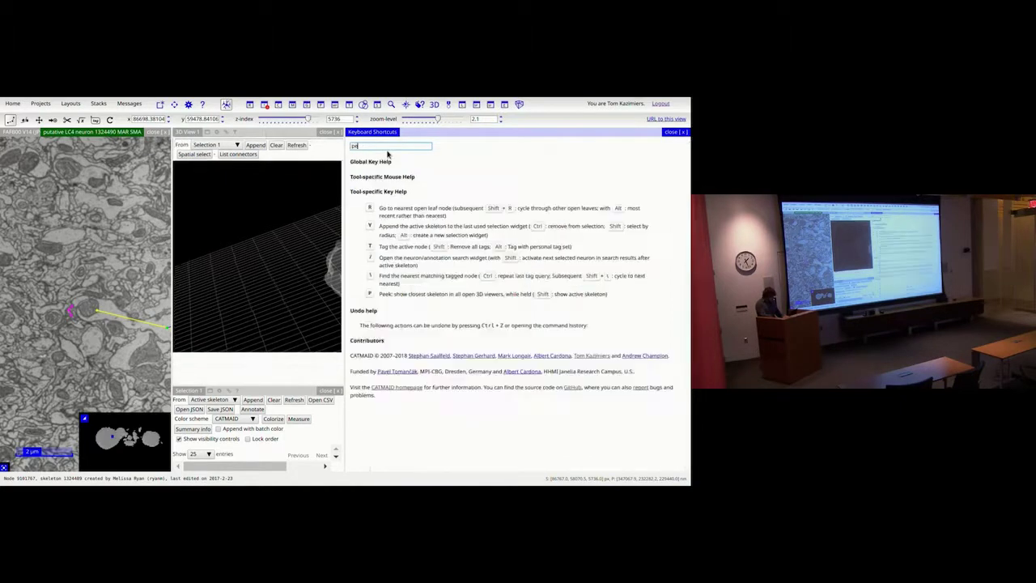
left_click(677, 132)
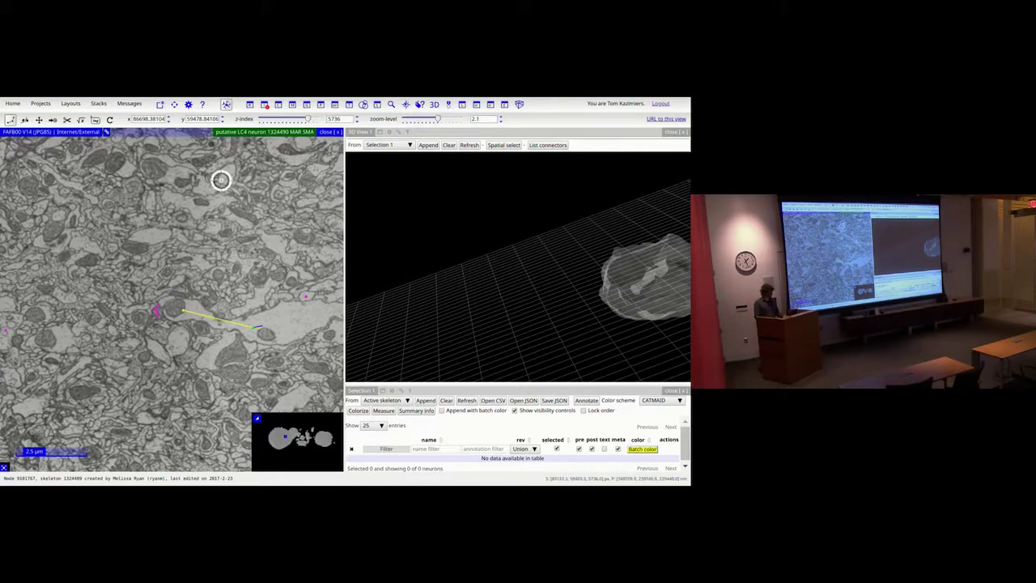
Read the release notes about the new move/navigation mode in the tracing toolbar, and return to CATMAID
key("ctrl+Tab")
scroll(366, 326, "down", 2)
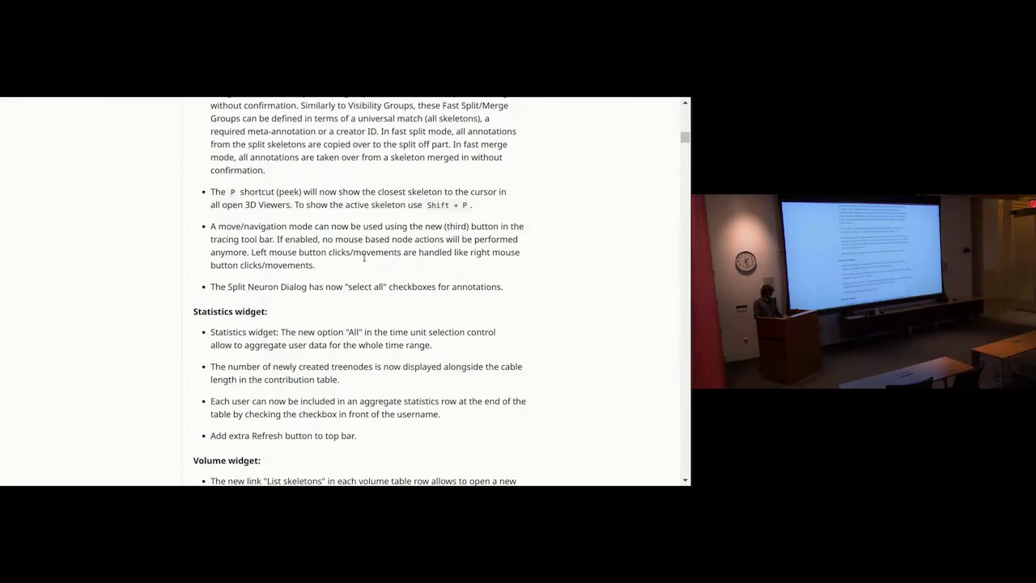
scroll(364, 258, "down", 1)
key("ctrl+Tab")
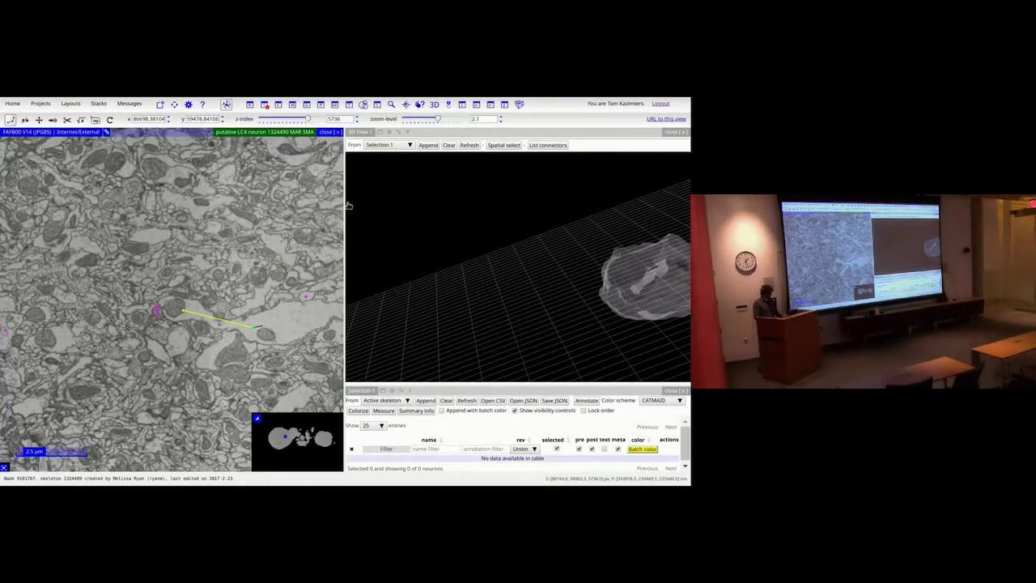
Widen the stack view, pan it with the tracing tool's move/navigation mode, and compare with the general navigation tool before returning to tracing
mouse_move(344, 203)
left_mouse_down()
mouse_move(525, 207)
mouse_move(512, 207)
left_mouse_up()
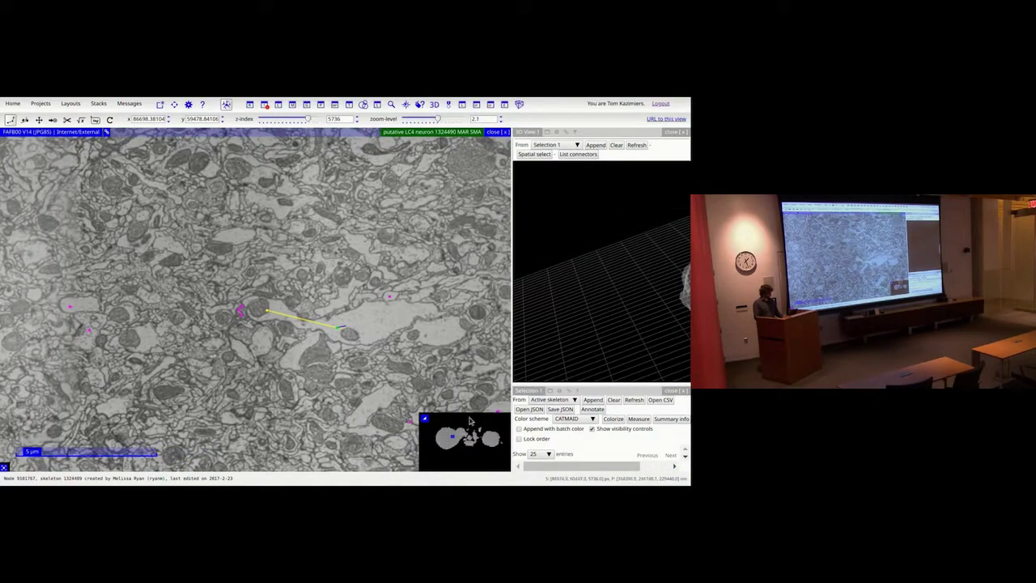
left_click(43, 120)
left_click_drag(217, 297, 160, 187)
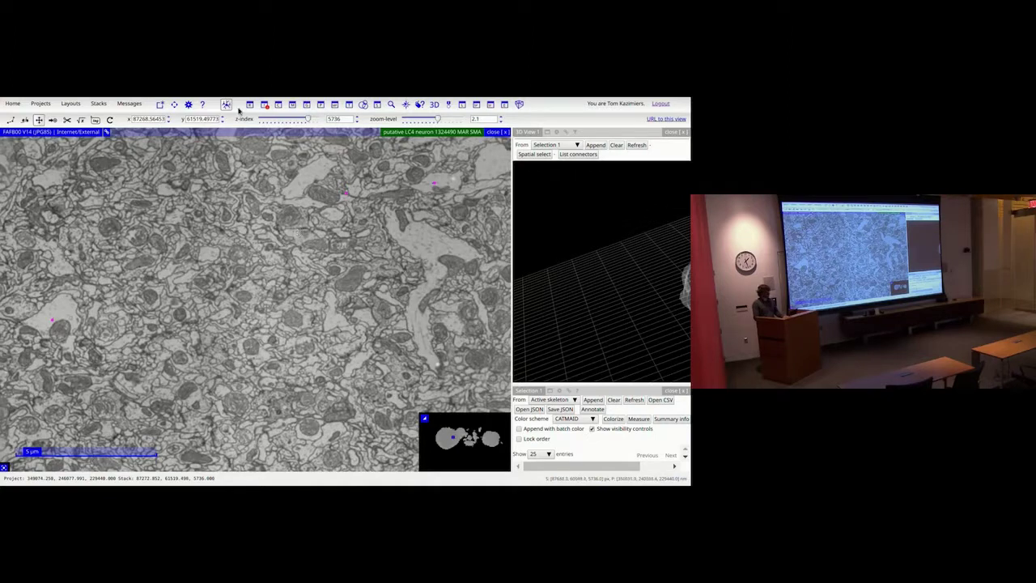
left_click(175, 103)
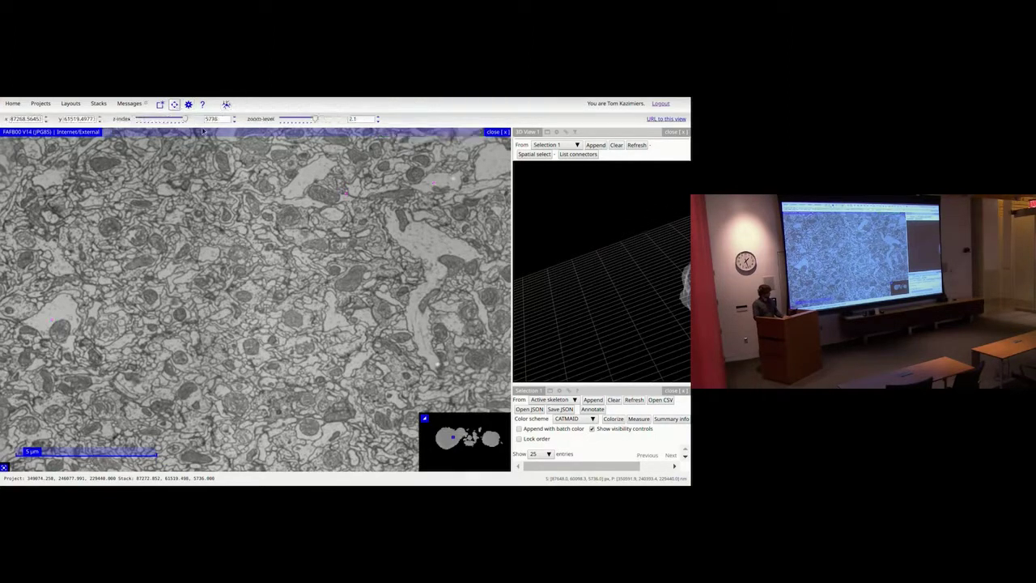
left_click(225, 103)
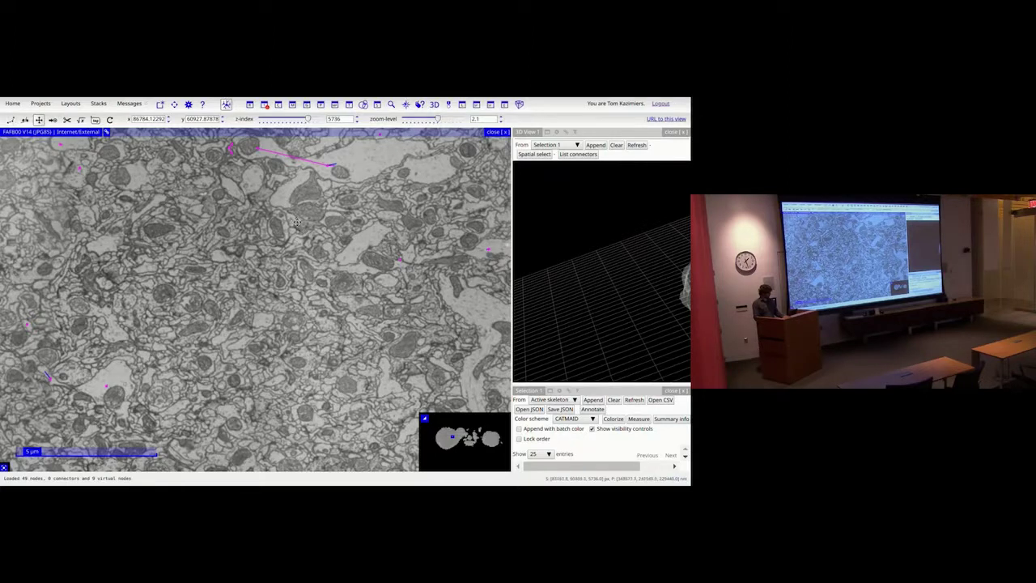
In move/navigation mode, activate the putative LPLC2 neuron's skeleton and pan the stack view across section 5736
key("a")
left_click_drag(354, 265, 270, 215)
left_click(214, 199)
left_click(236, 213)
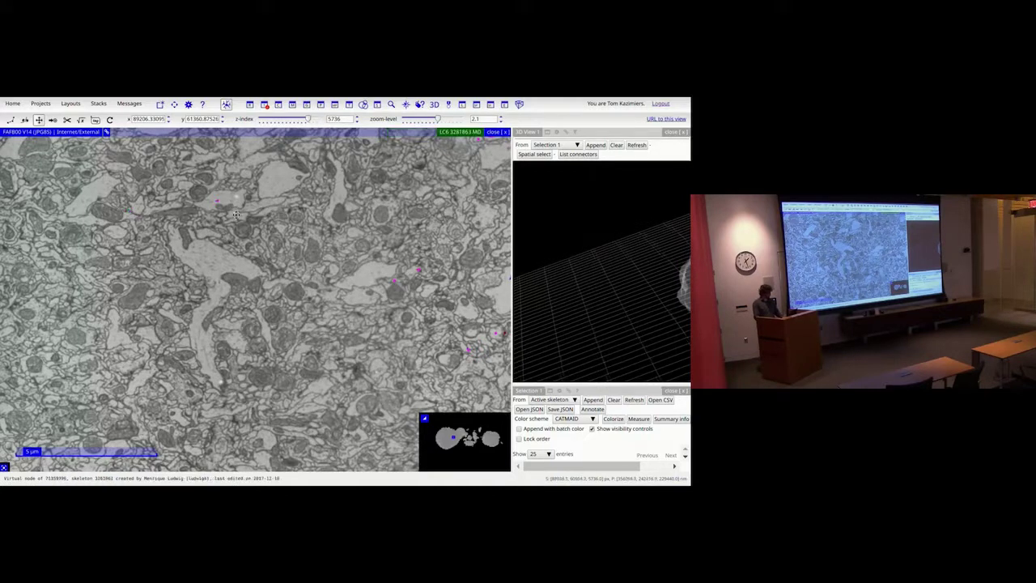
left_click(213, 198)
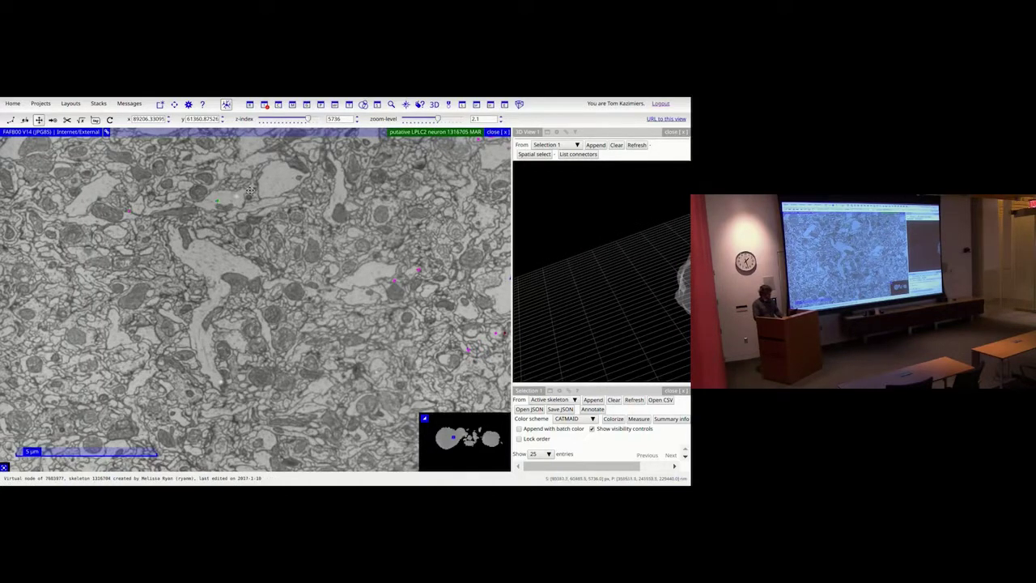
key("Up")
key("Up")
key("Up")
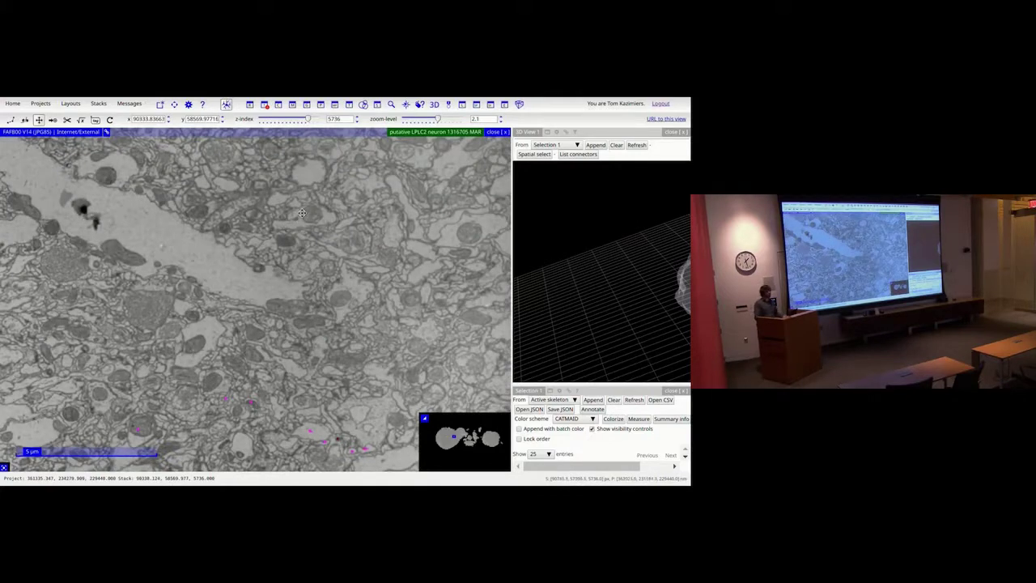
key("Down")
key("Left")
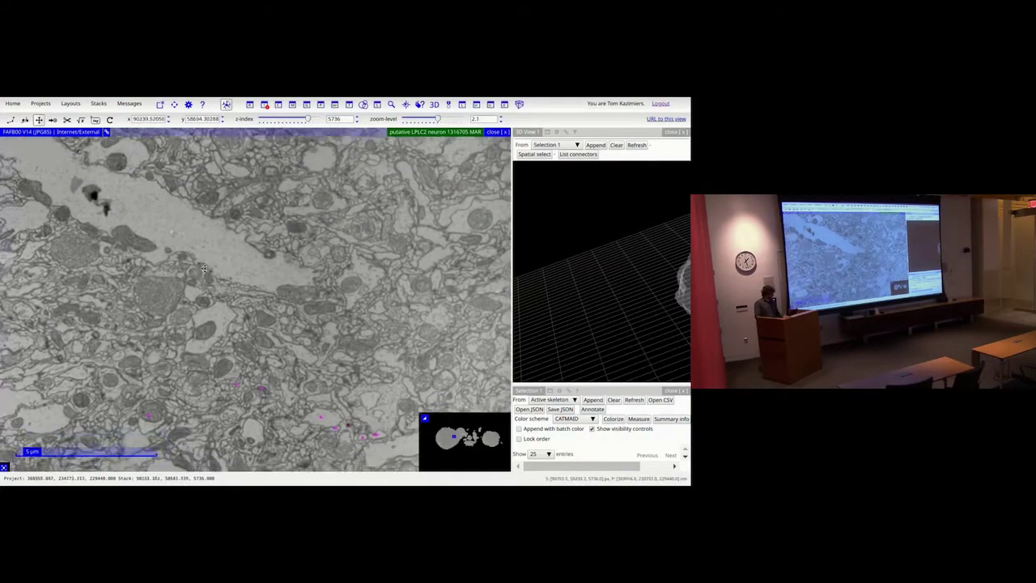
Read the release note about the "select all" annotation checkboxes in the Split Neuron Dialog, and return to CATMAID
key("ctrl+Tab")
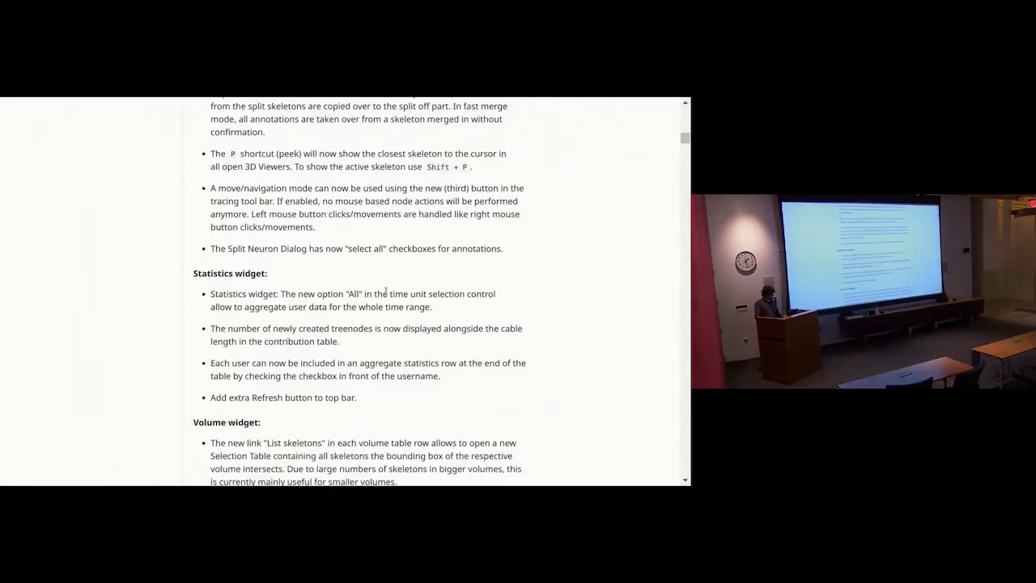
scroll(382, 288, "down", 1)
scroll(382, 288, "up", 1)
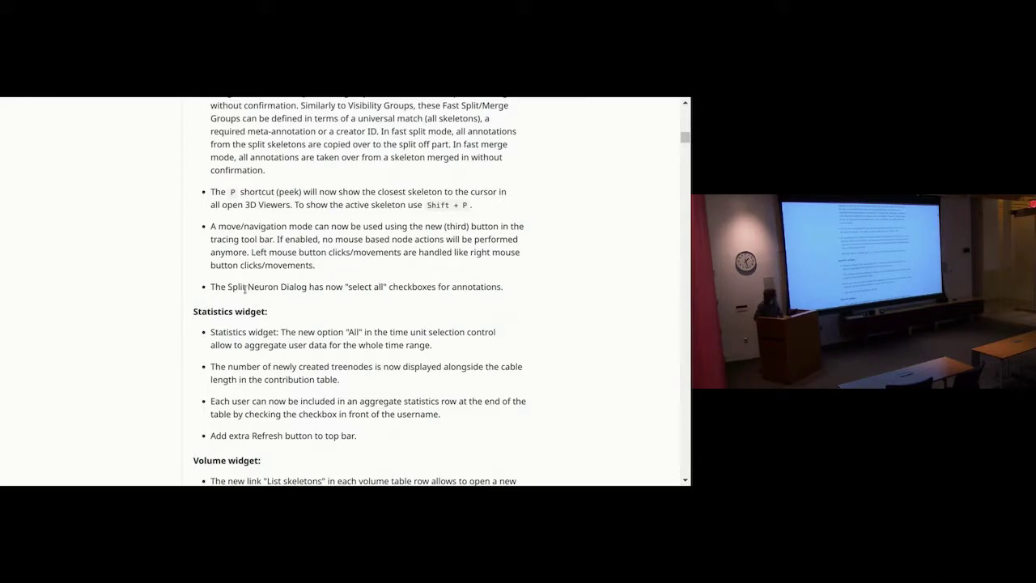
scroll(244, 290, "up", 2)
scroll(243, 315, "down", 1)
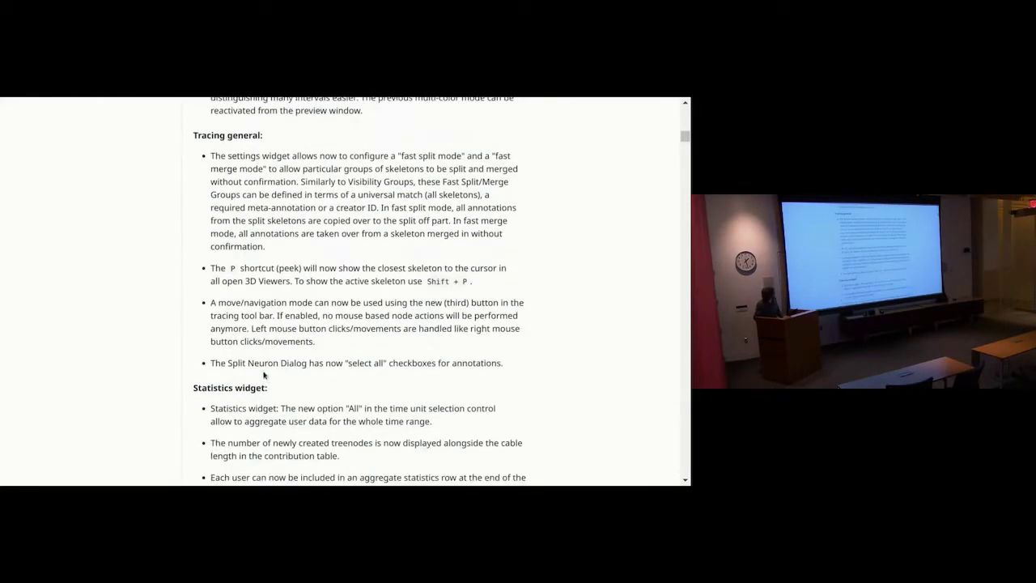
key("ctrl+Tab")
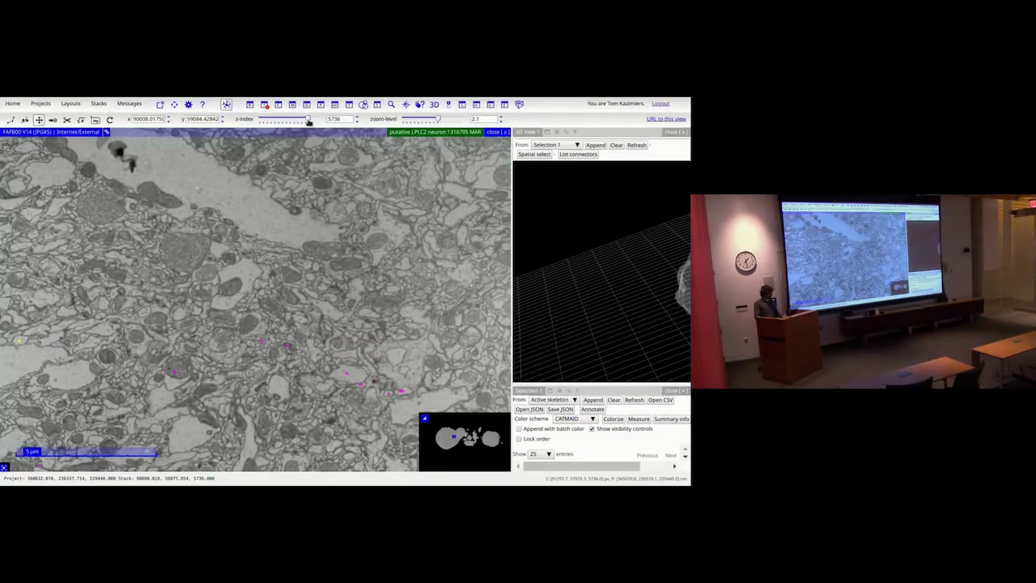
Activate an LC6 neuron's skeleton, check the fast split and fast merge mode options in the Tracing settings, and close the settings
left_click(288, 341)
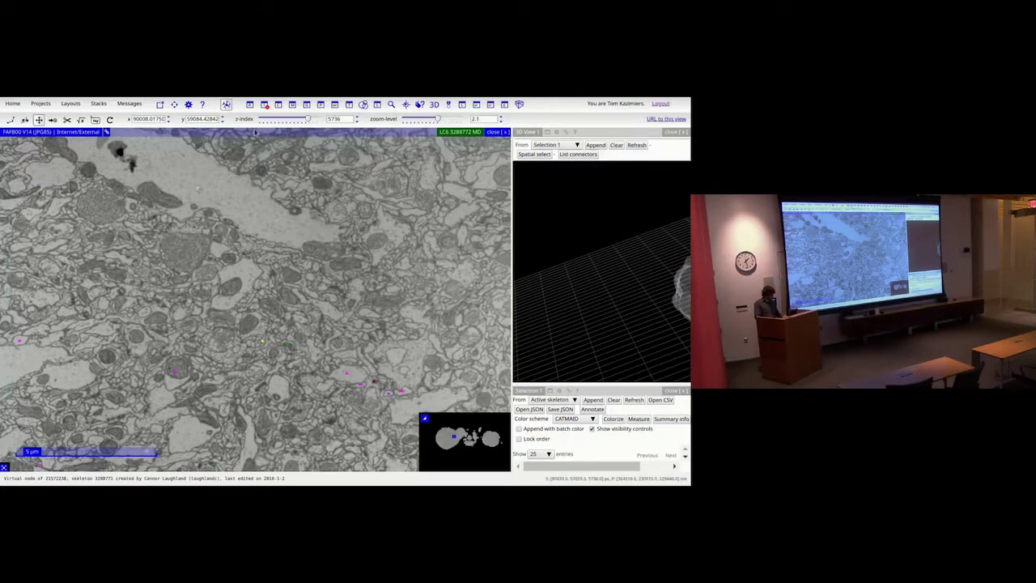
right_click(280, 130)
left_click(575, 126)
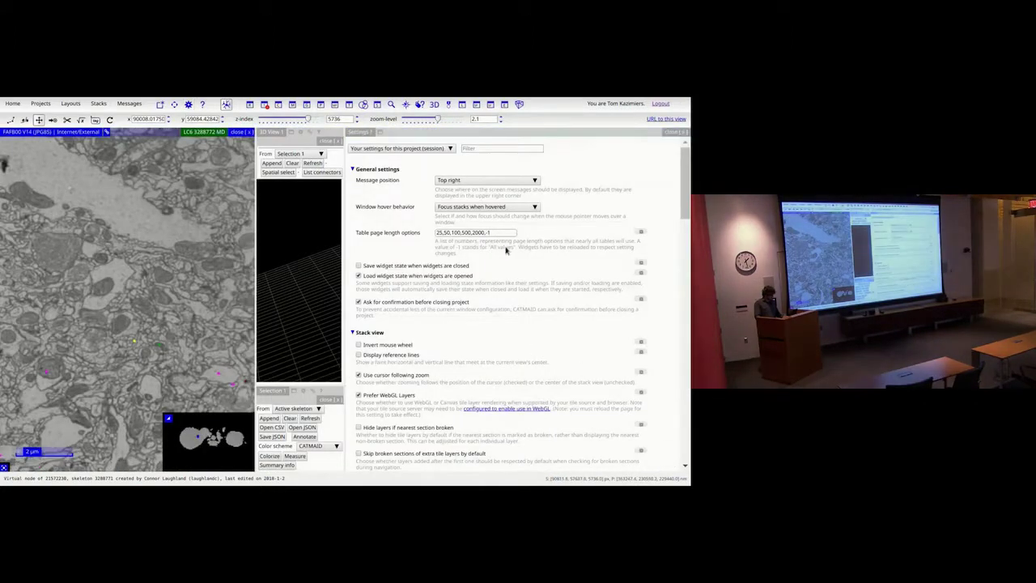
scroll(523, 347, "down", 5)
scroll(523, 346, "down", 10)
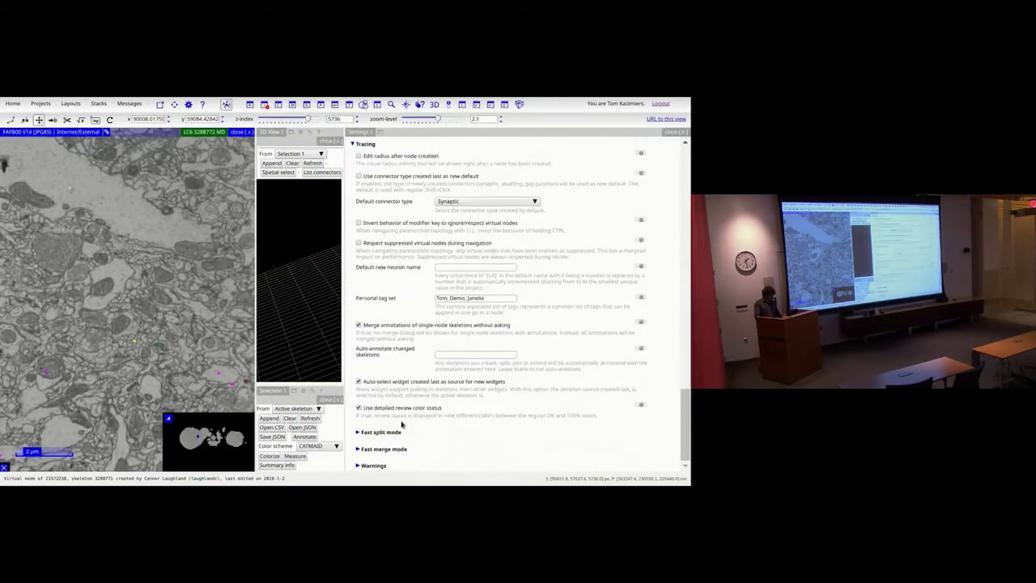
left_click(392, 448)
left_click(380, 431)
scroll(559, 373, "down", 3)
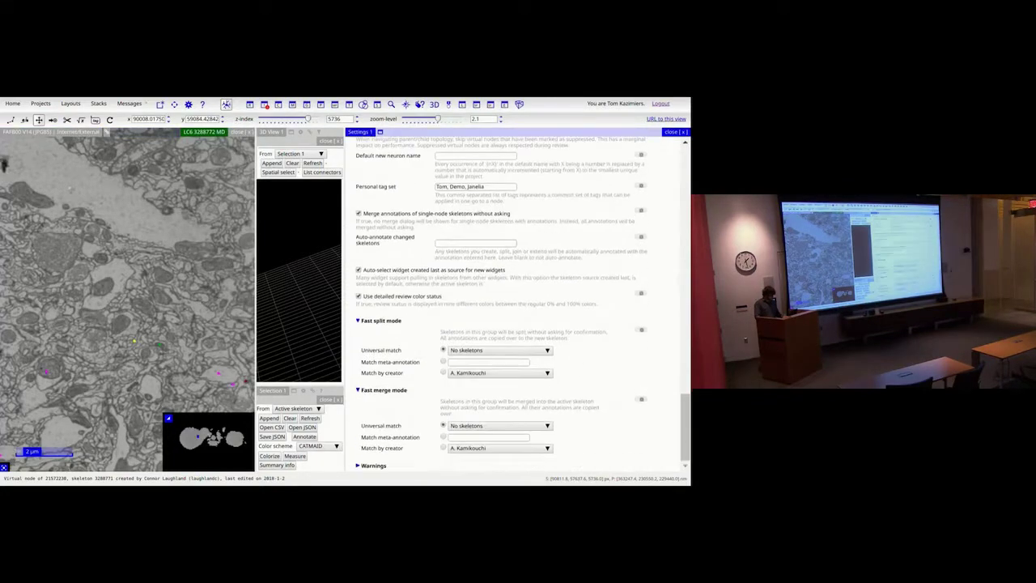
left_click(676, 132)
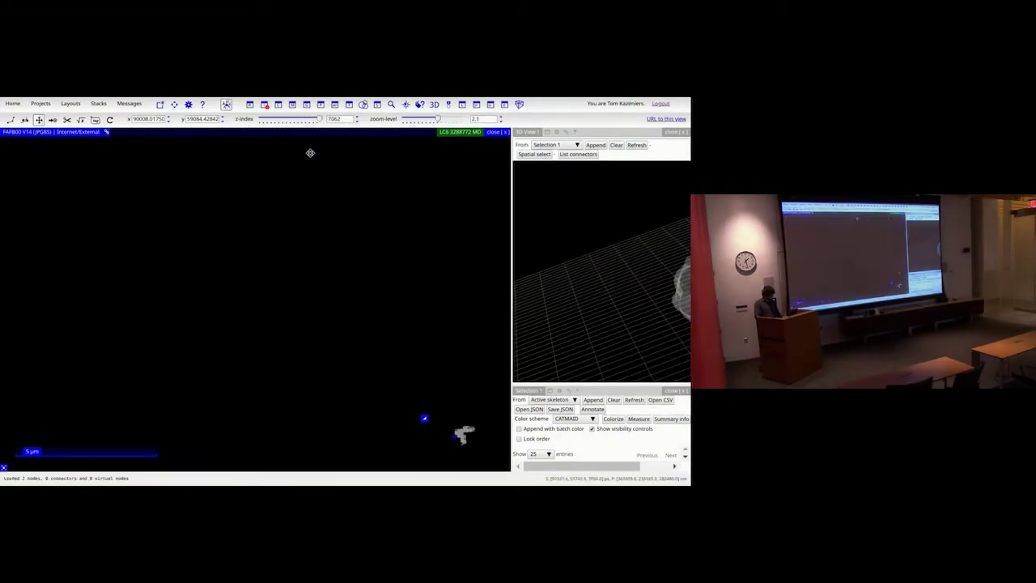
On section 7062 at zoom level 8, start splitting Neuron 8130308 and try the select-all annotation checkbox for the new skeleton
left_click_drag(436, 119, 403, 119)
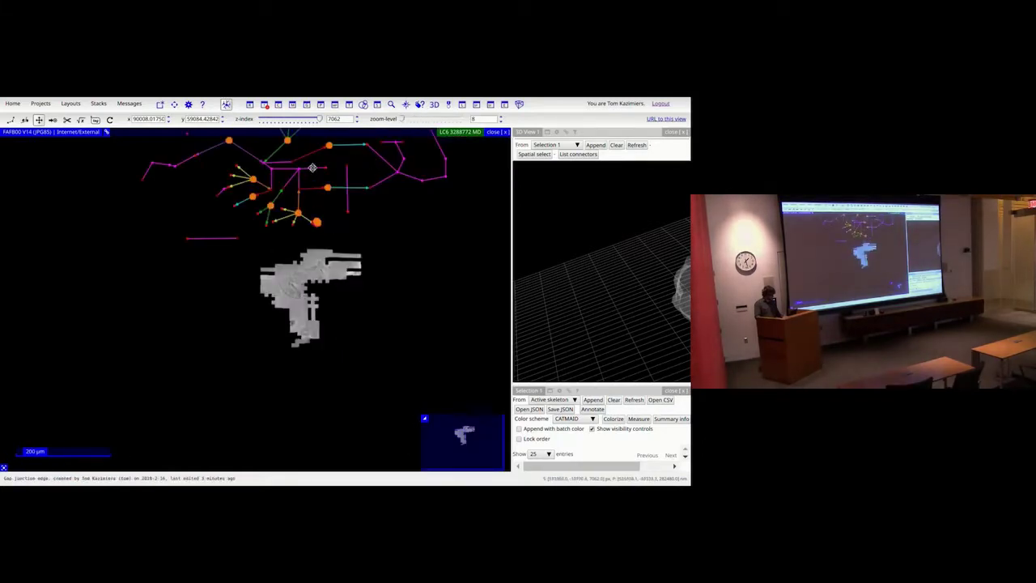
left_click(10, 119)
left_click(298, 165)
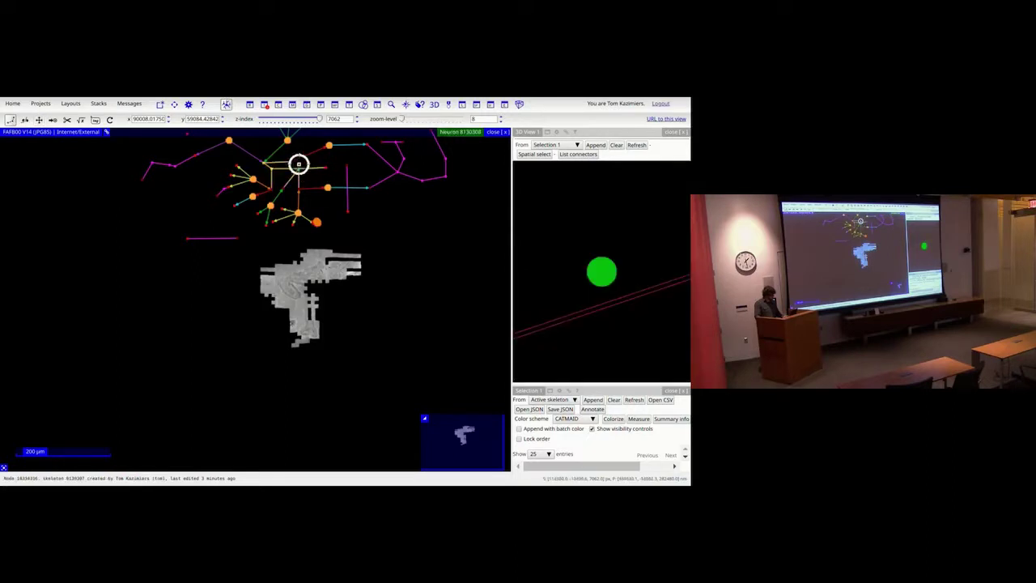
left_click(68, 120)
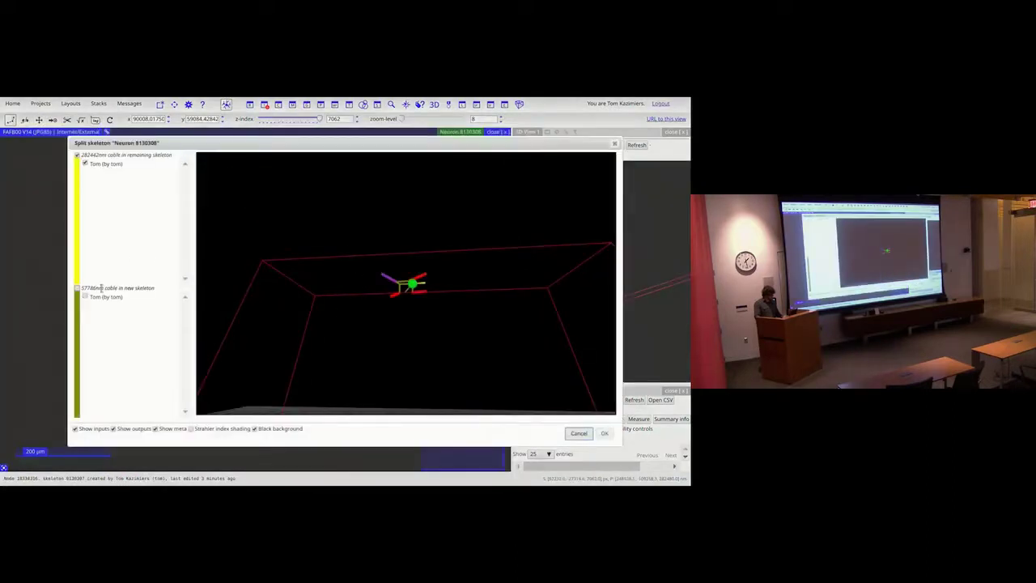
left_click(78, 288)
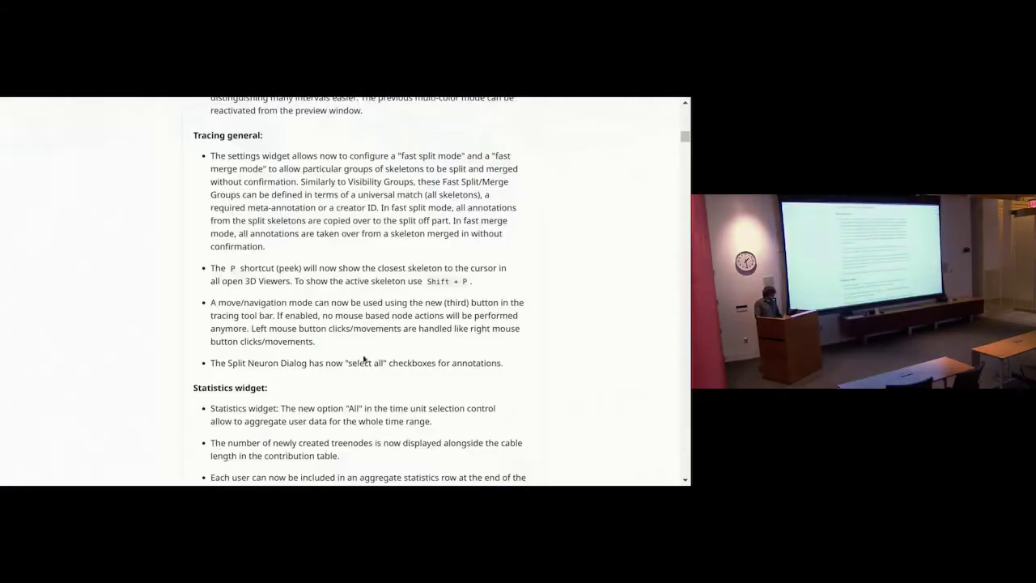
Read the Statistics widget release notes about the "All" time unit and aggregate user data, and return to CATMAID
scroll(363, 358, "down", 12)
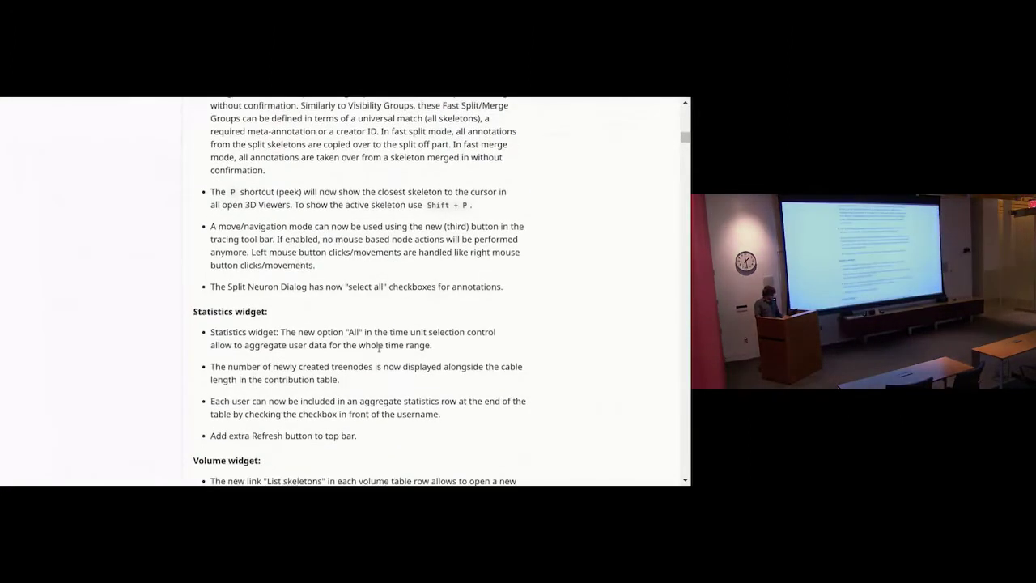
scroll(378, 348, "up", 5)
scroll(367, 324, "down", 1)
key("ctrl+Tab")
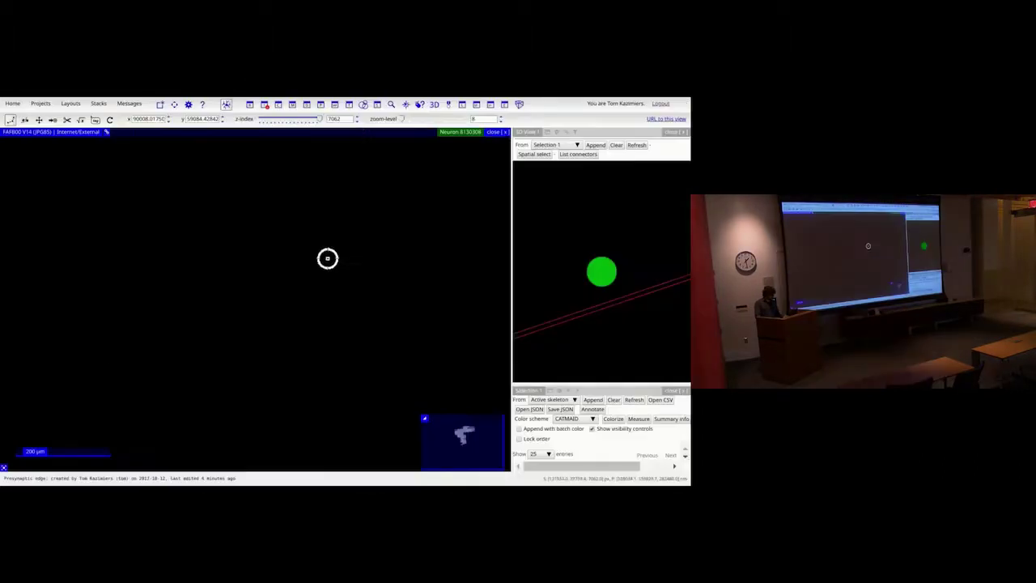
Open the Statistics widget and set the contribution record's time unit to All
left_click(450, 105)
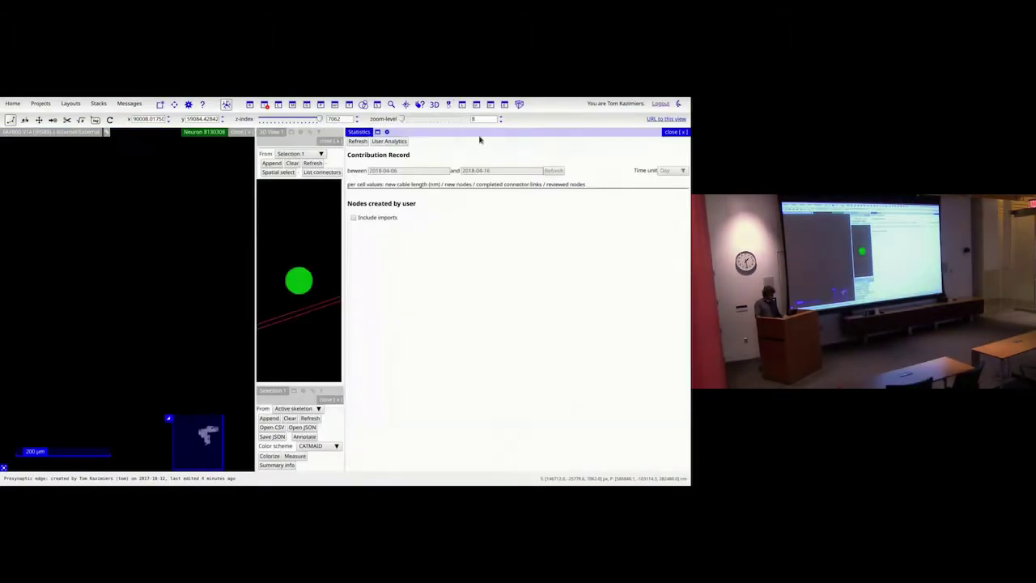
left_click(662, 172)
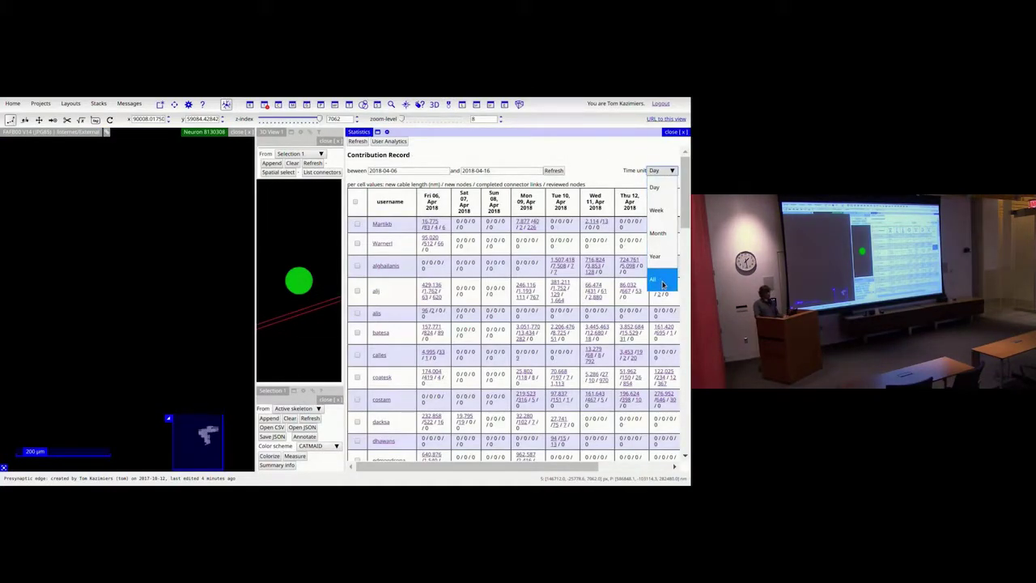
left_click(662, 281)
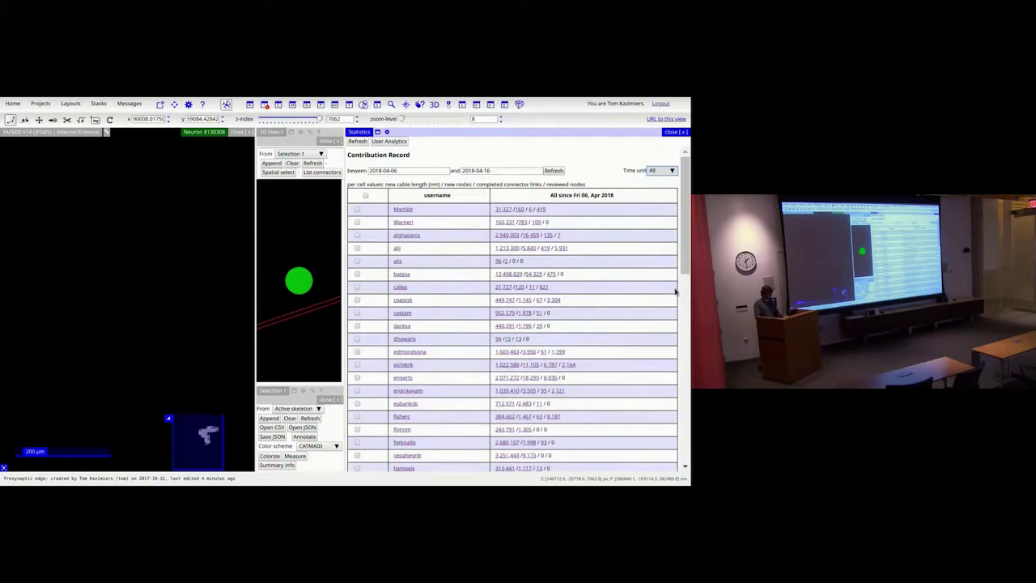
Browse the whole contribution table and include the first four users in the aggregate statistics
left_click_drag(686, 254, 685, 401)
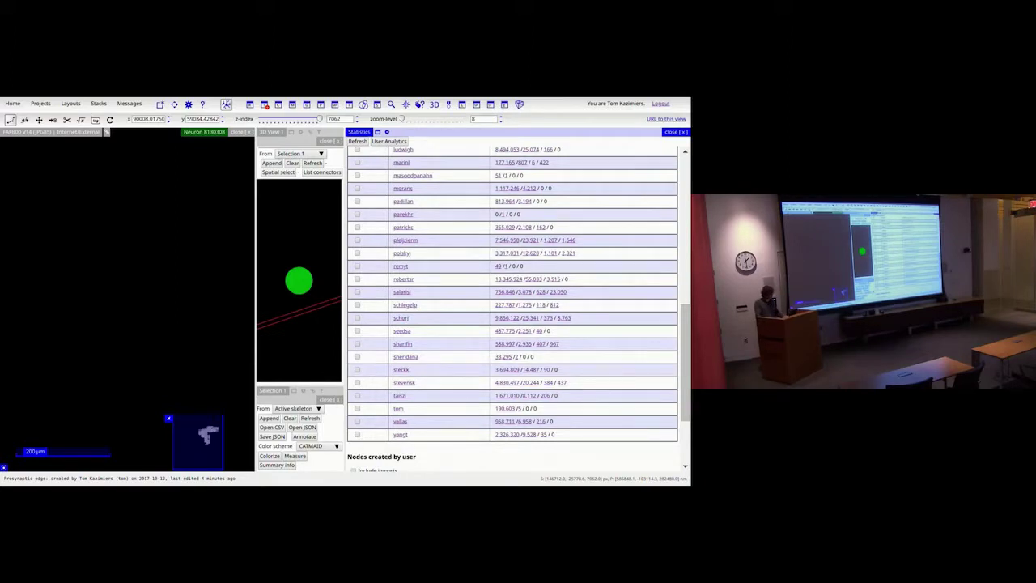
left_click_drag(685, 401, 686, 421)
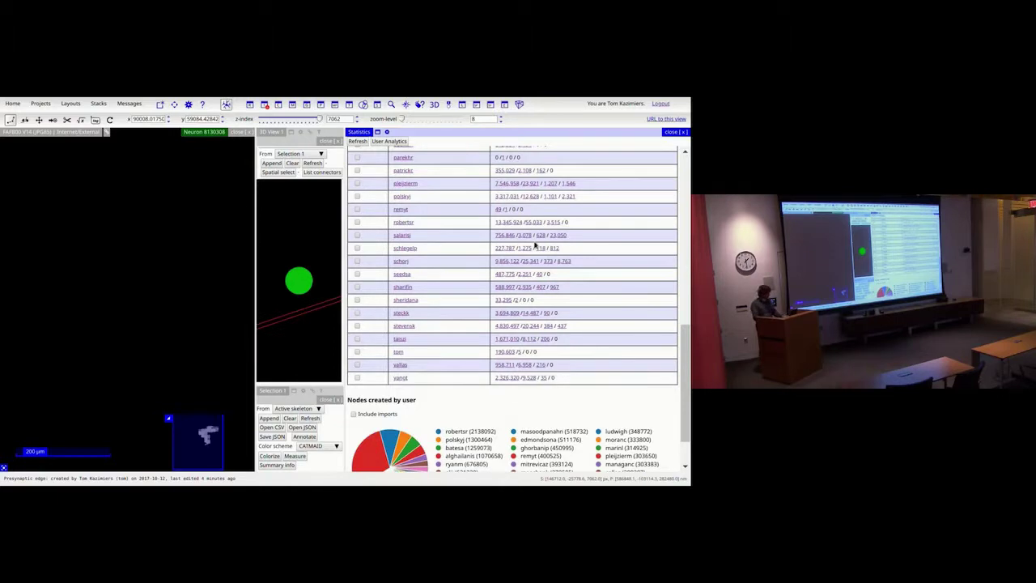
scroll(596, 337, "up", 15)
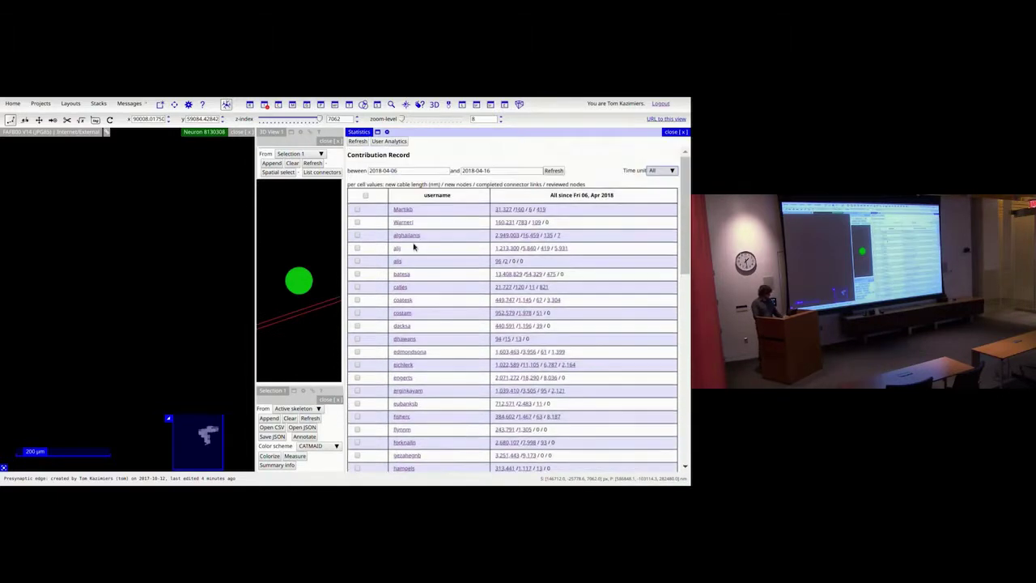
left_click_drag(353, 204, 386, 326)
left_click_drag(353, 219, 386, 335)
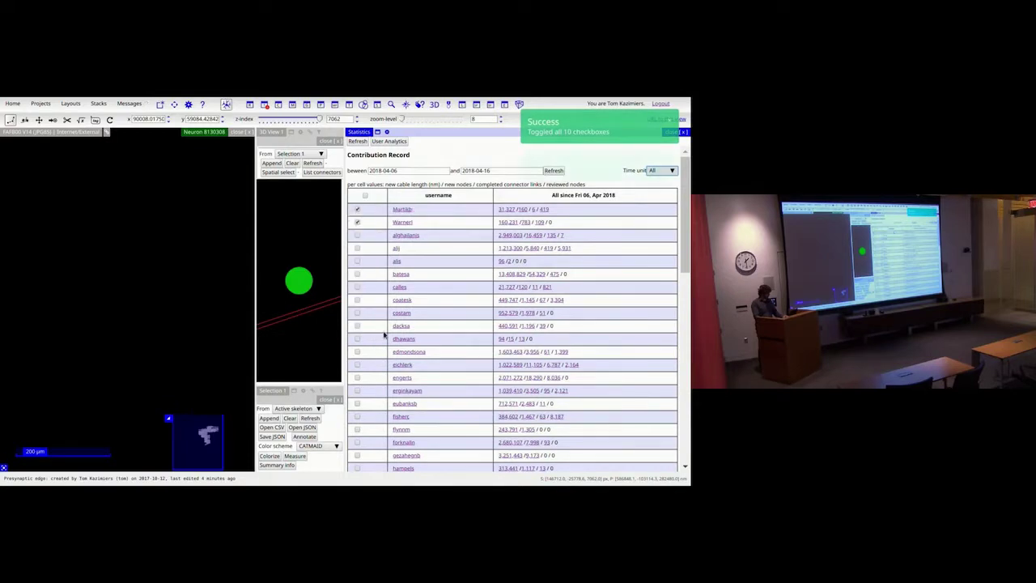
left_click(357, 237)
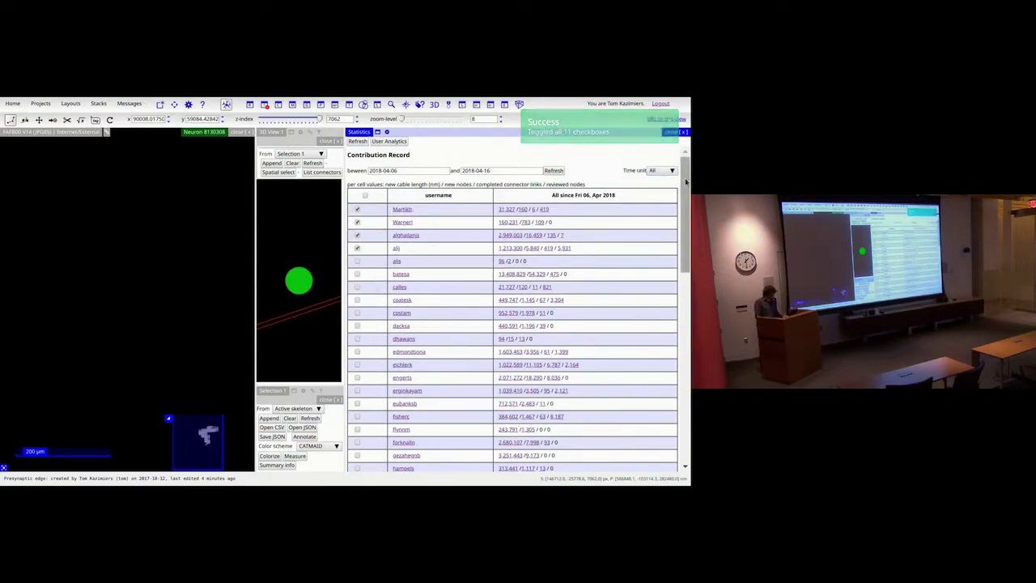
Check the Selected users aggregate row at the end of the contribution table and close the Statistics widget
scroll(472, 363, "down", 15)
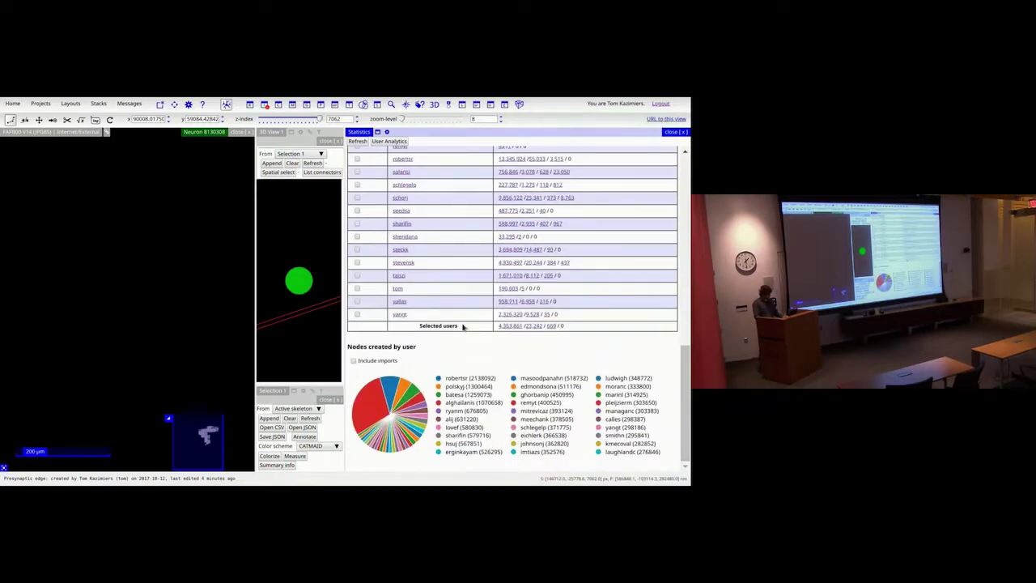
left_click_drag(463, 326, 566, 327)
left_click(595, 357)
left_click(675, 132)
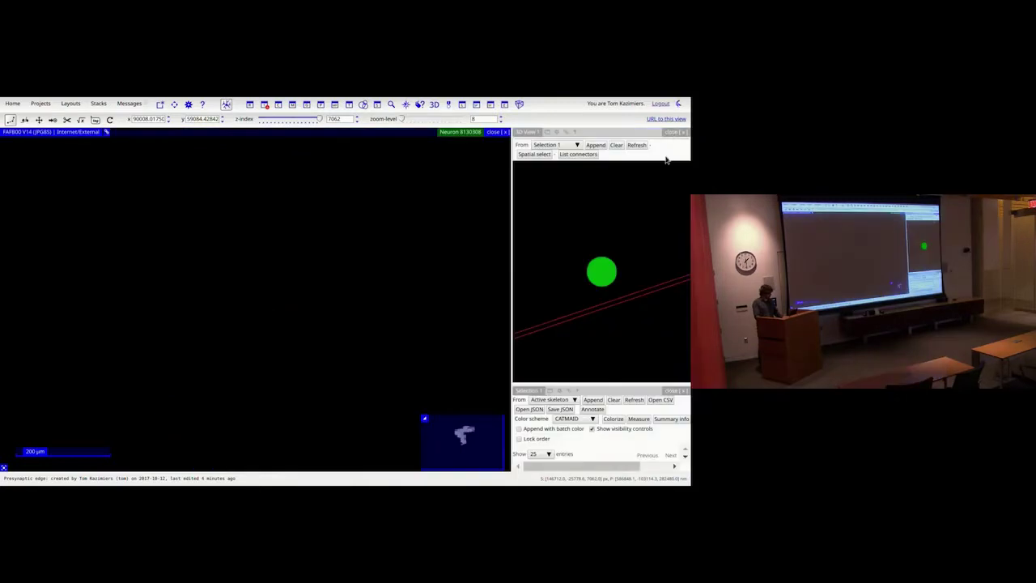
Reopen the Statistics widget, list the neurons behind the first user's Fri 06 Apr 2018 contribution, and close that selection table
key("alt+Tab")
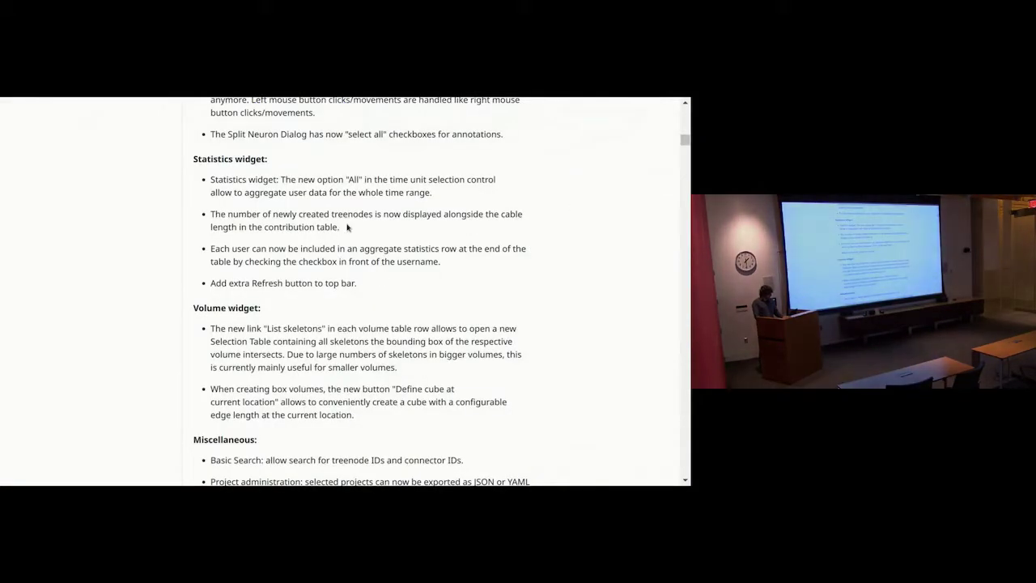
key("alt+Tab")
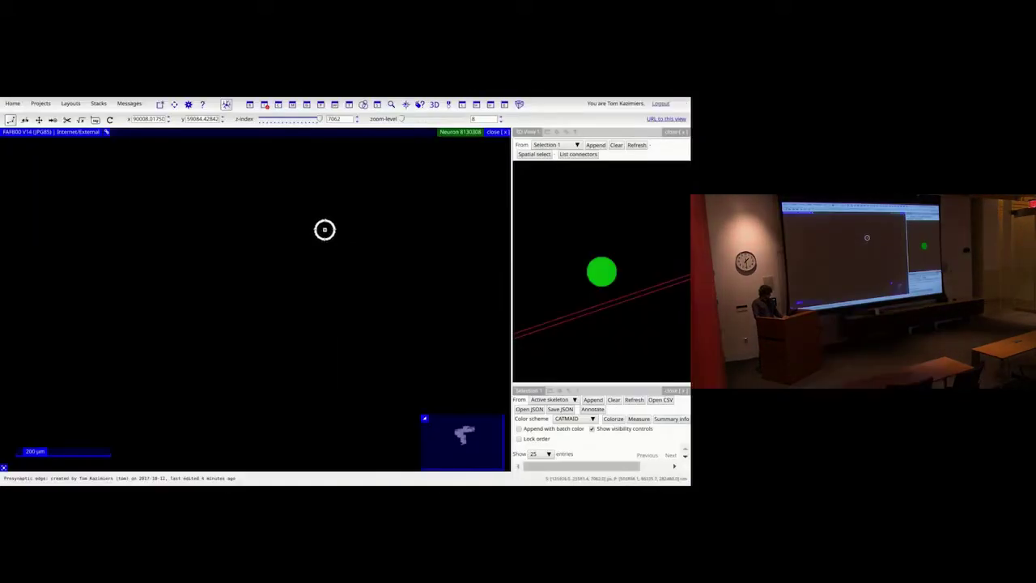
left_click(450, 106)
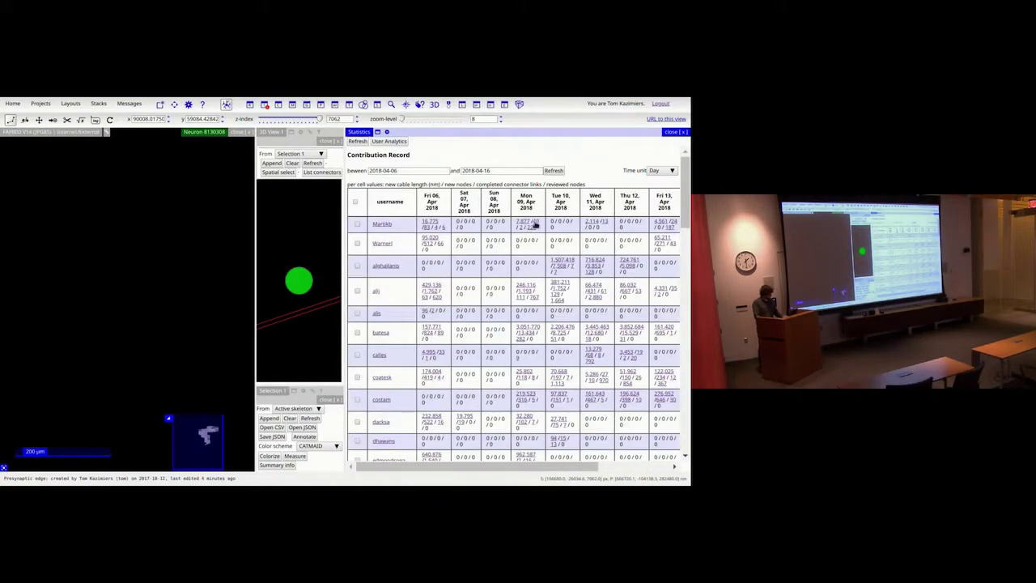
left_click(432, 224)
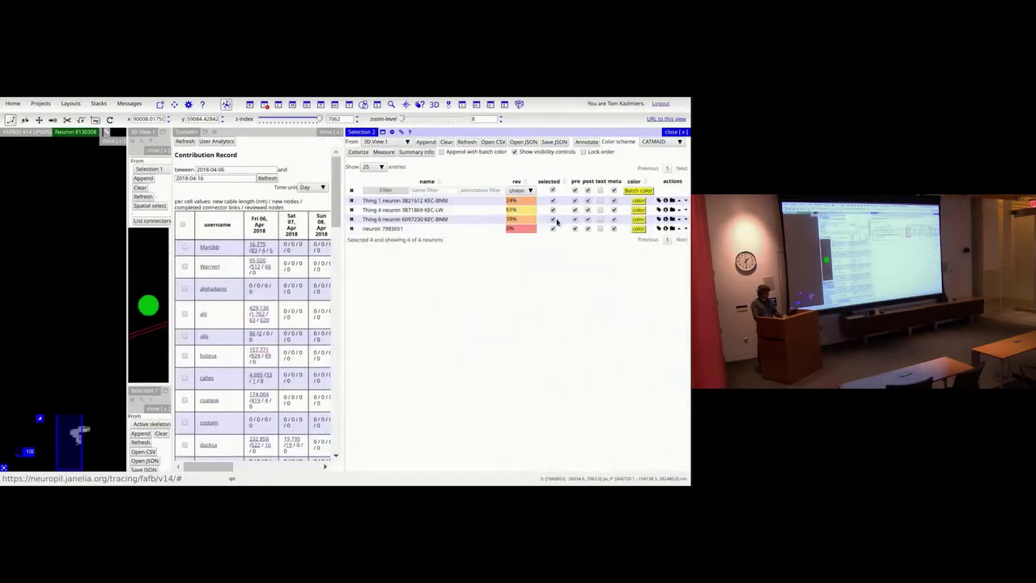
left_click(677, 133)
Read the release notes on the aggregate statistics row, the extra Refresh button and the Volume widget, comparing the button with the Statistics widget
key("ctrl+Tab")
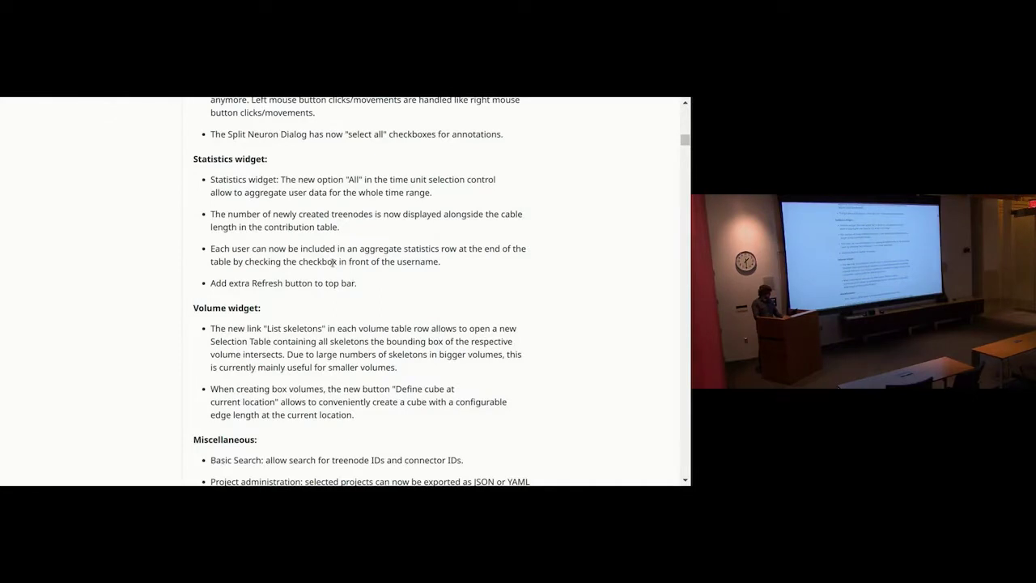
scroll(332, 263, "down", 2)
left_click_drag(230, 173, 442, 186)
left_click(289, 227)
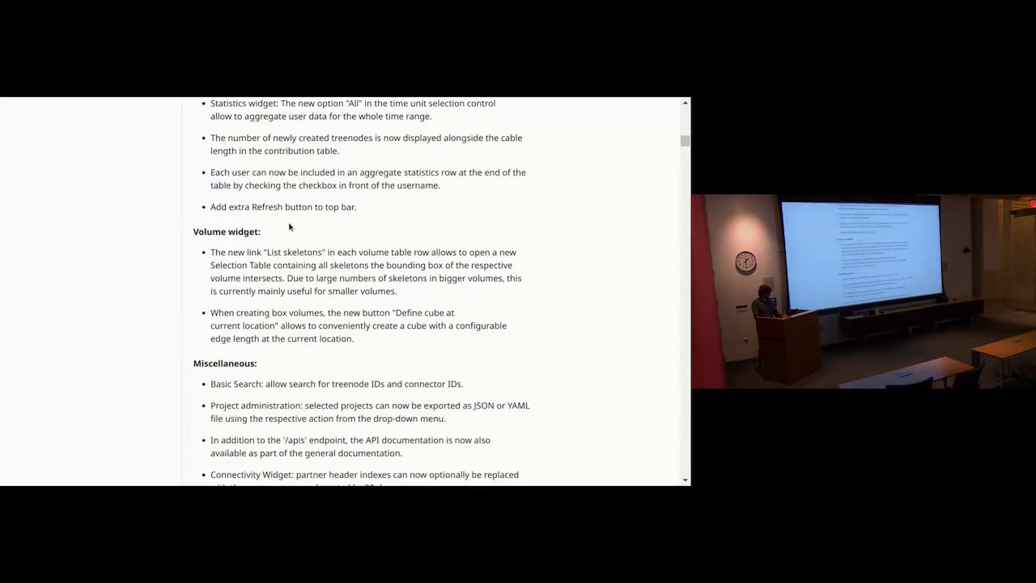
scroll(289, 227, "down", 4)
scroll(289, 227, "up", 2)
key("ctrl+Tab")
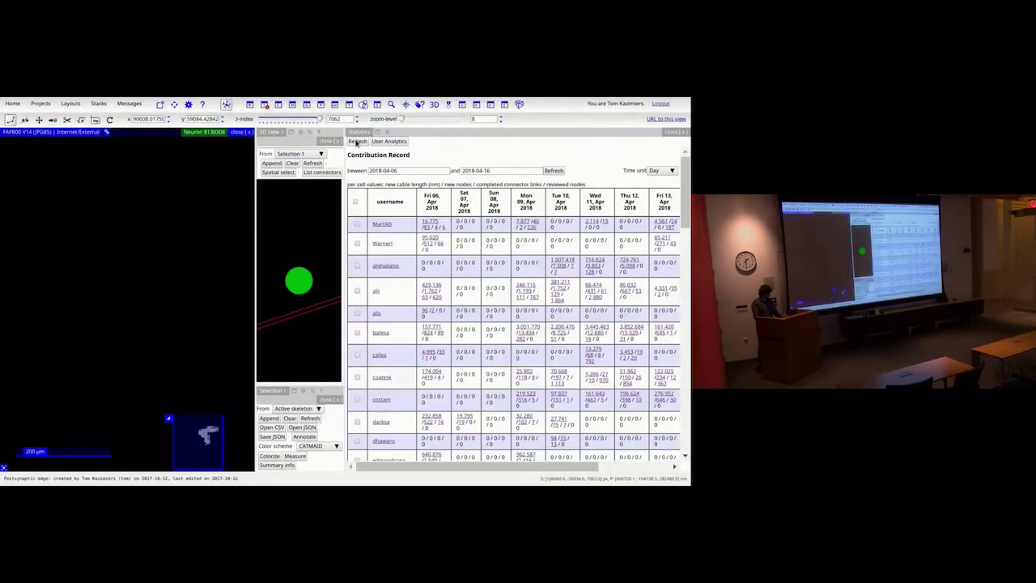
key("ctrl+Tab")
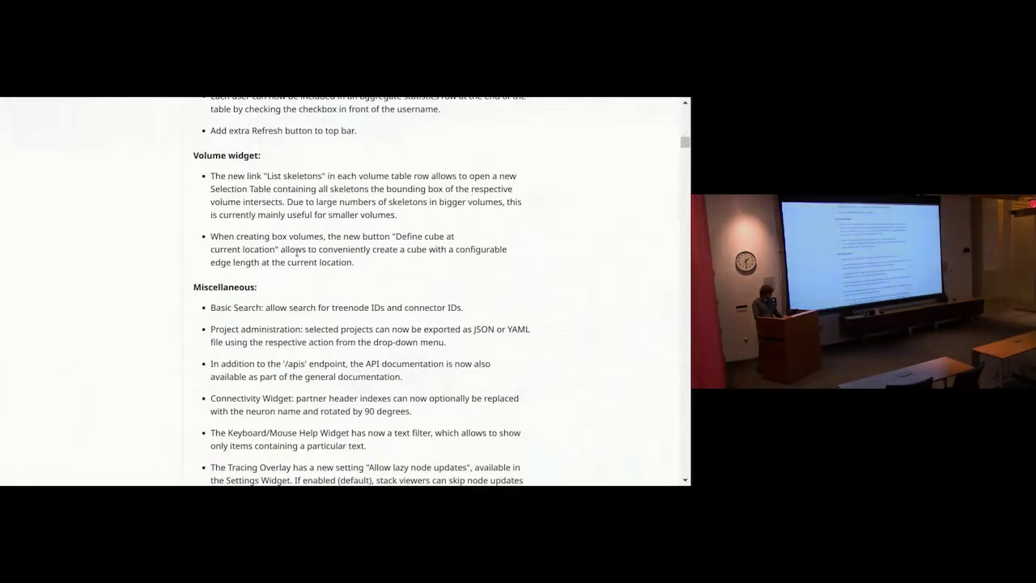
scroll(355, 250, "down", 1)
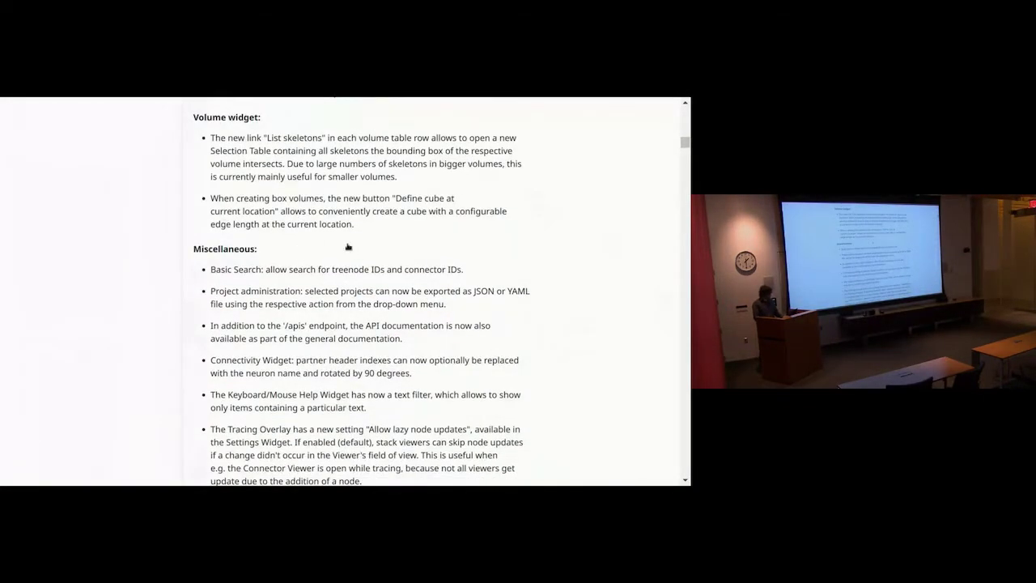
Return to CATMAID, open the Volume Manager, and make room for it by closing the 3D View and Selection widgets and widening it
key("ctrl+Tab")
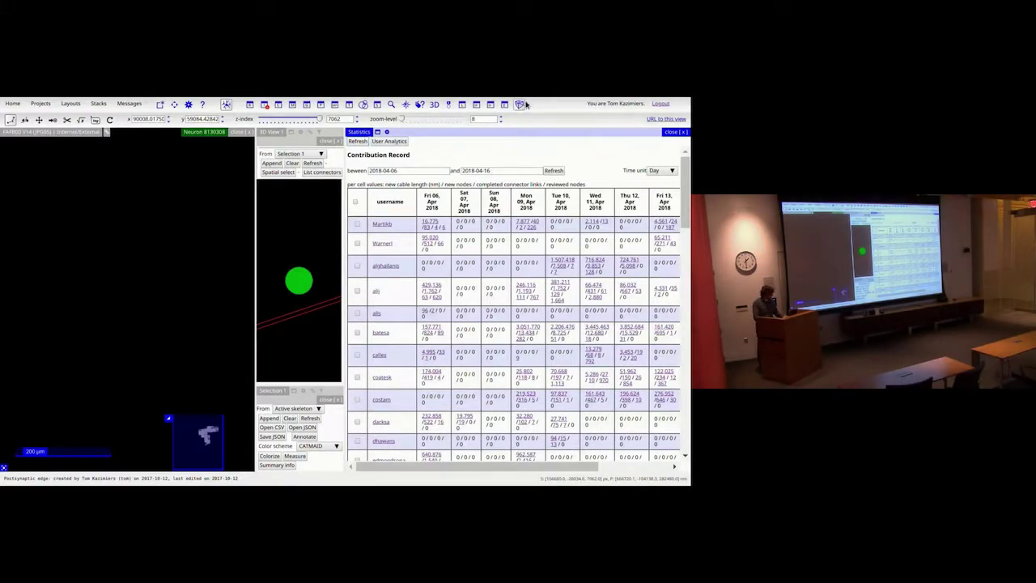
left_click(519, 104)
left_click(339, 132)
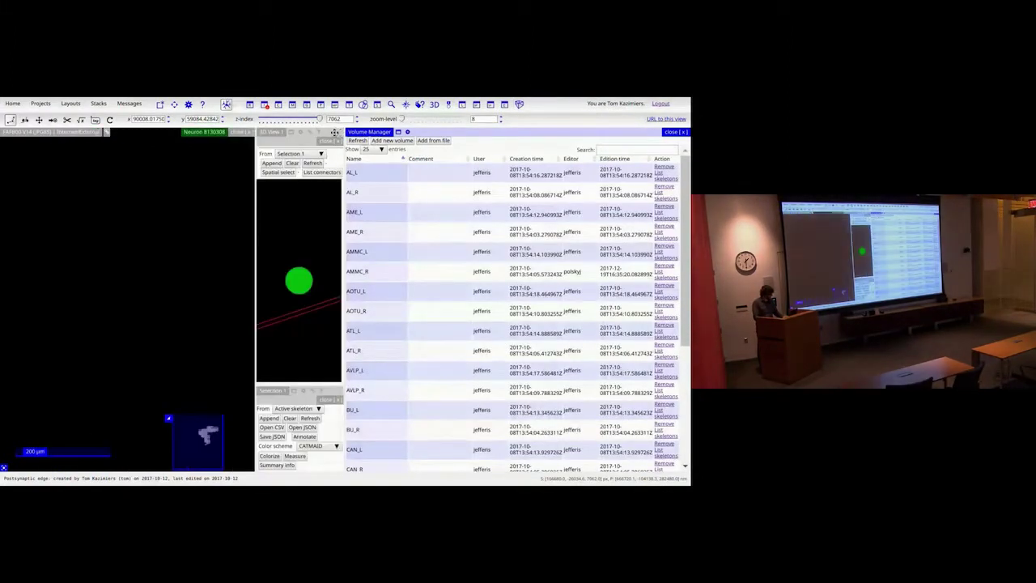
left_click(338, 142)
left_click(338, 143)
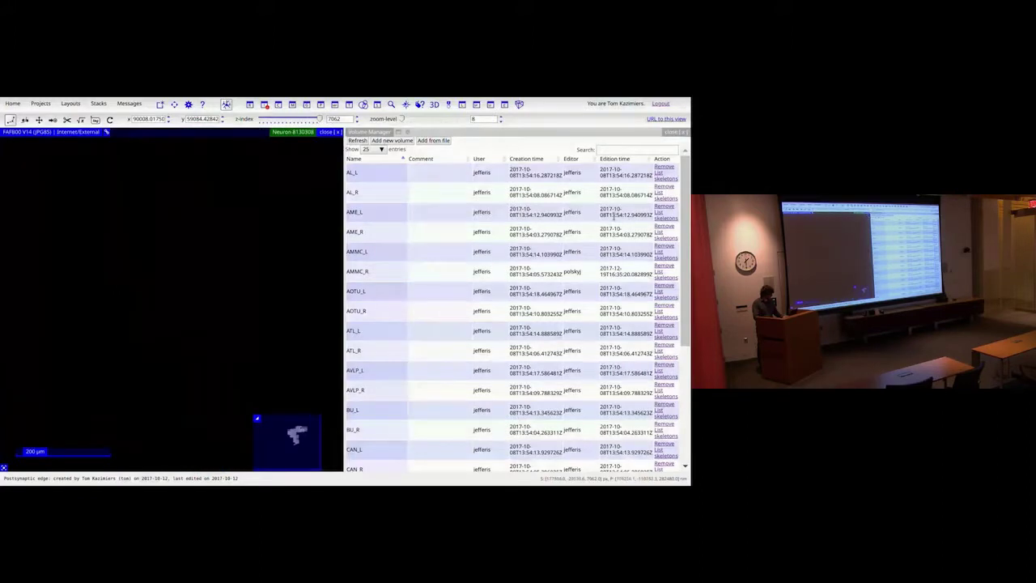
left_click_drag(343, 225, 174, 225)
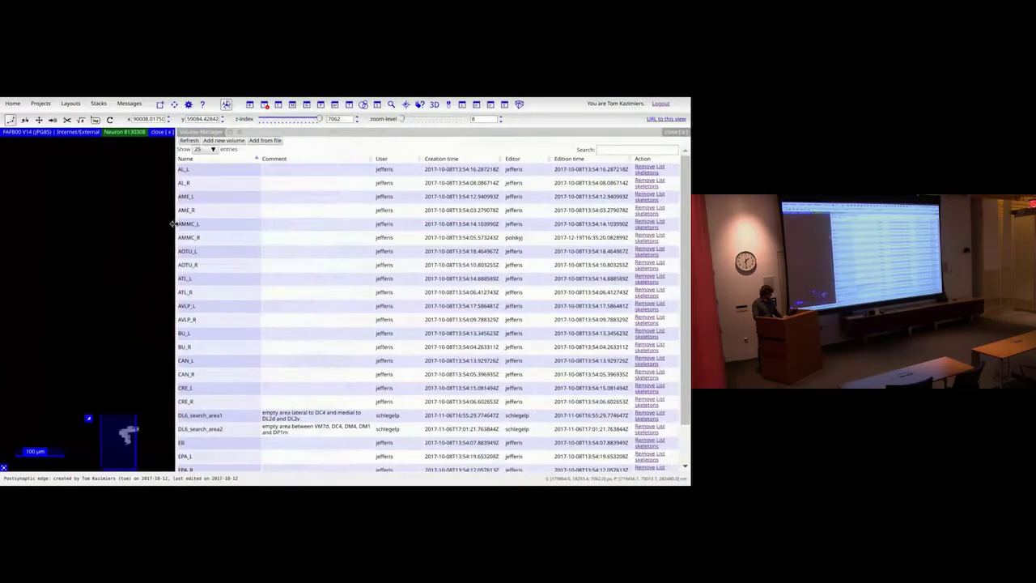
scroll(514, 247, "down", 2)
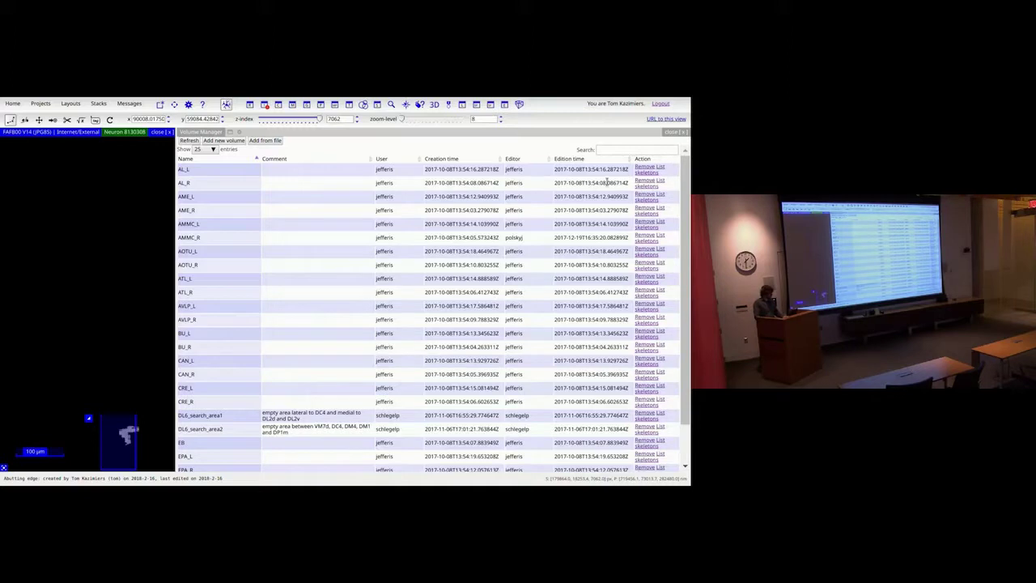
List the skeletons of the AL_R volume in a selection table and widen the Volume Manager to show its Action column
left_click(661, 169)
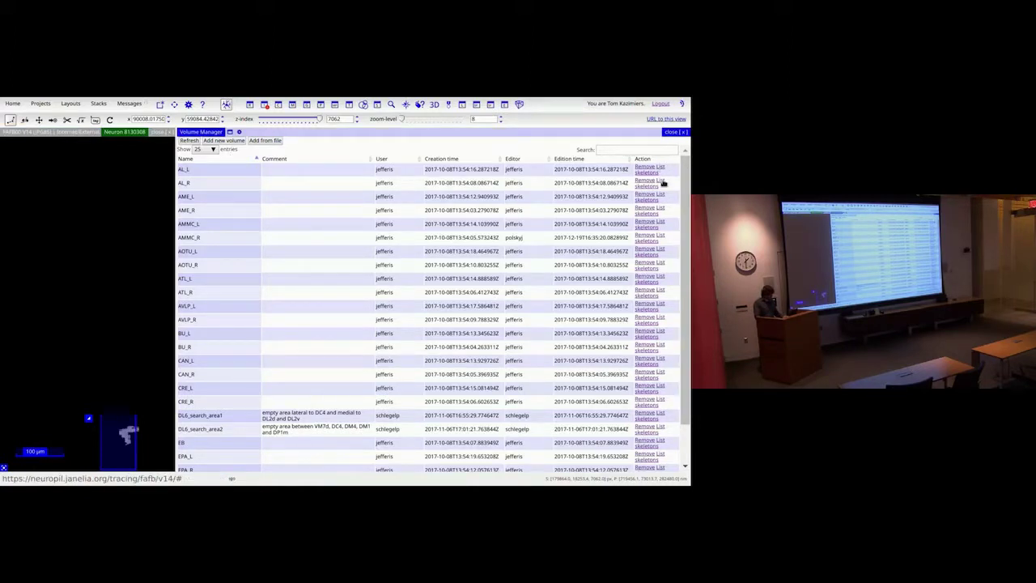
left_click(657, 179)
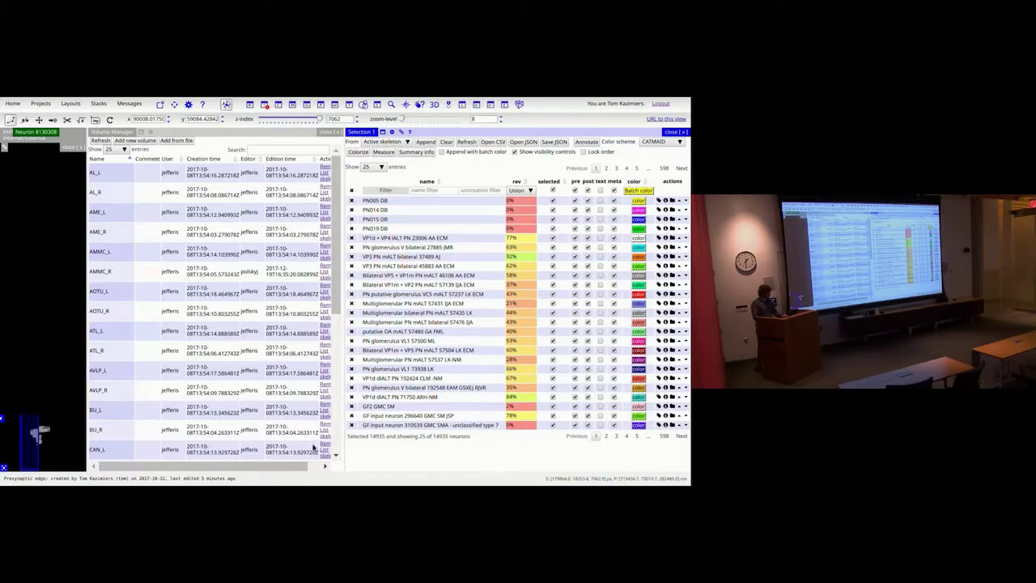
left_click_drag(310, 466, 324, 467)
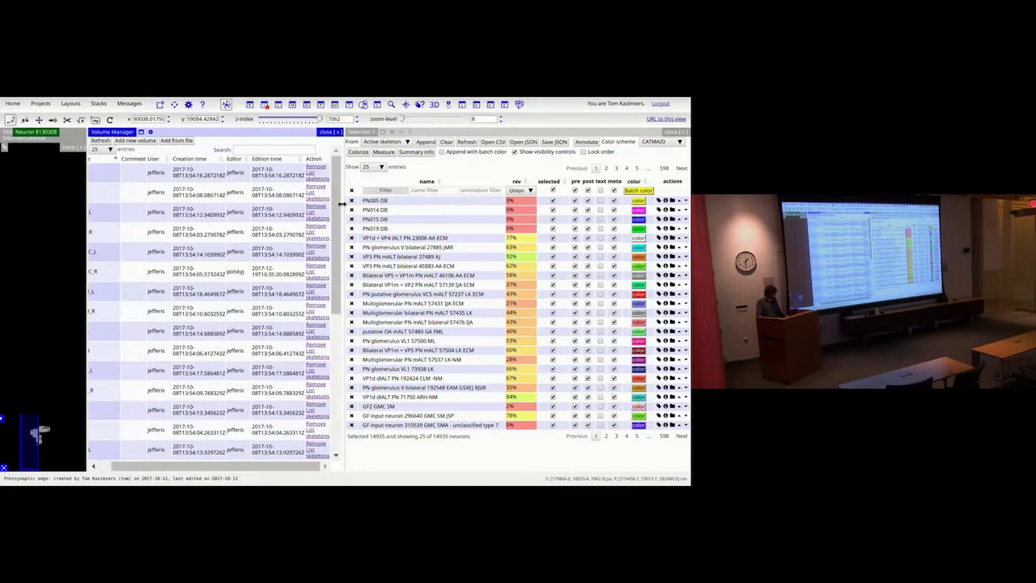
left_click_drag(340, 200, 371, 200)
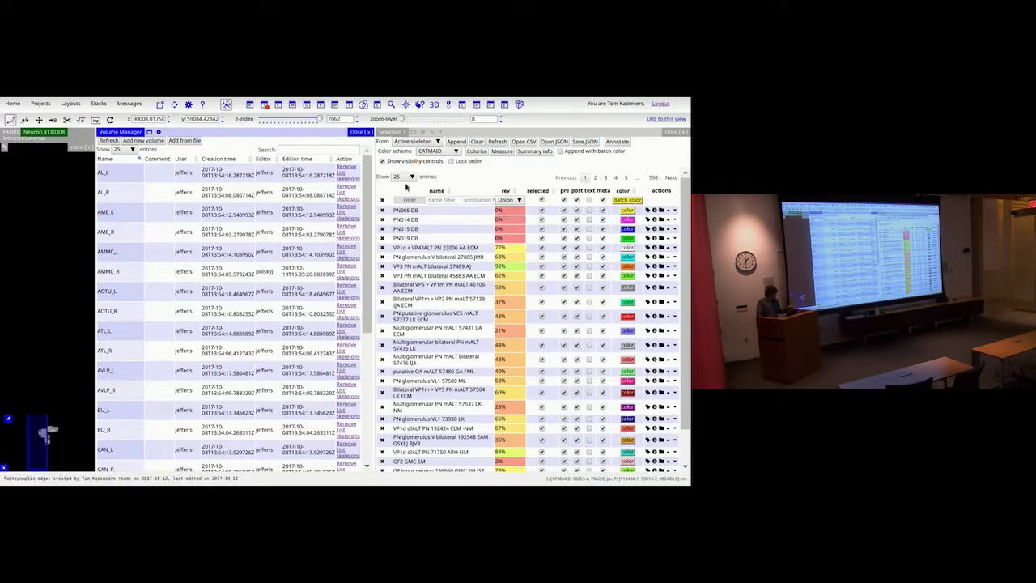
Try to open a 3D View beside the listed neurons, dismiss the error, and reload the page
left_click(495, 131)
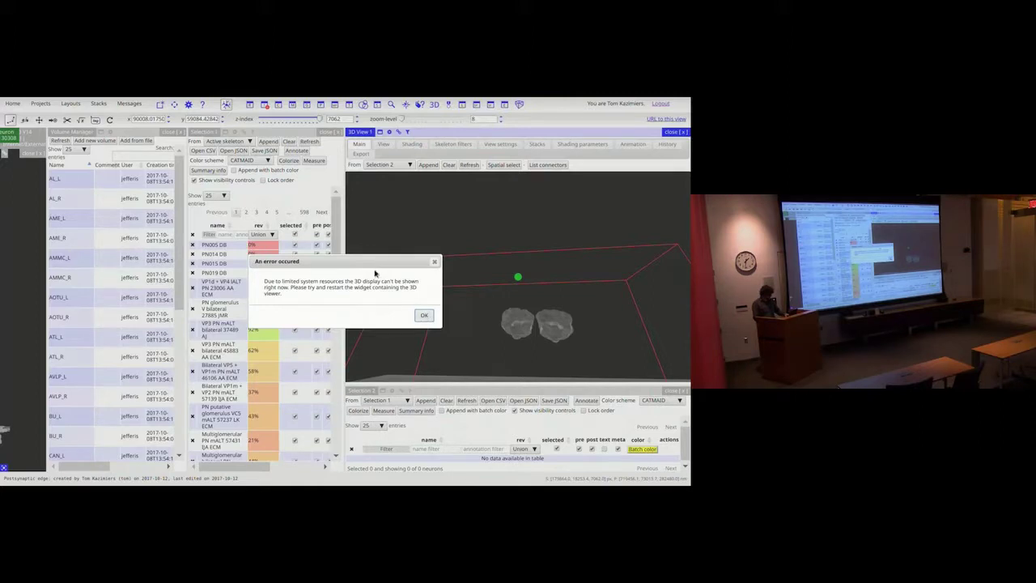
left_click(424, 315)
key("F5")
left_click(453, 180)
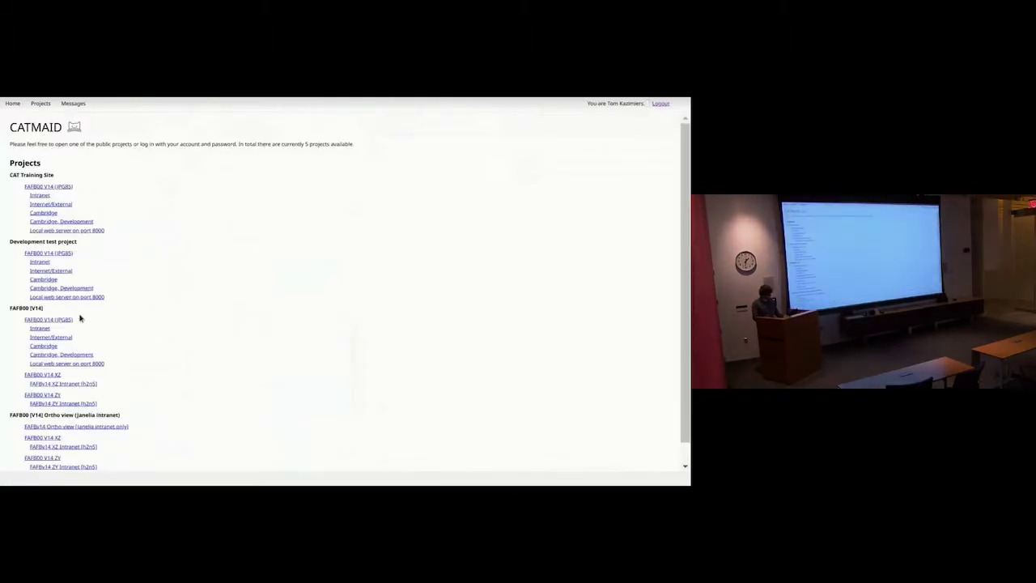
Open the Internet/External FAFB00 V14 (JPG85) stack of the FAFB00 [V14] project with the tracing tool and the Volume Manager
left_click(41, 328)
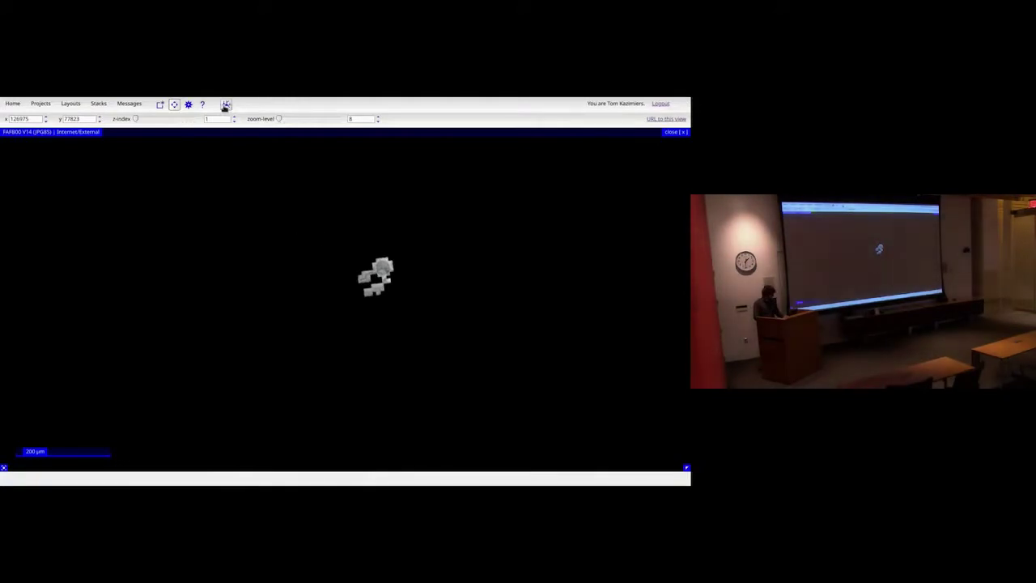
left_click(225, 105)
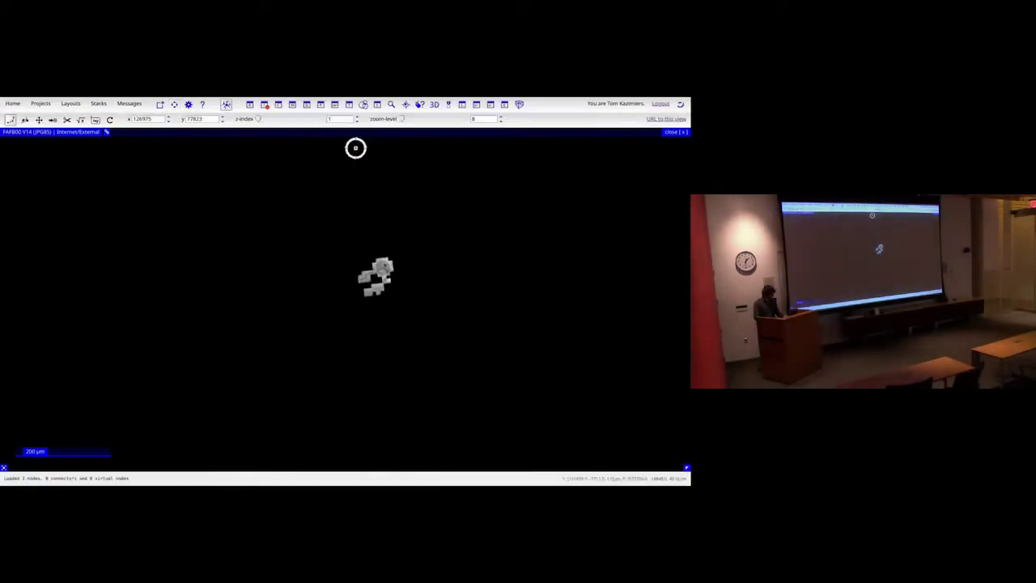
left_click(519, 106)
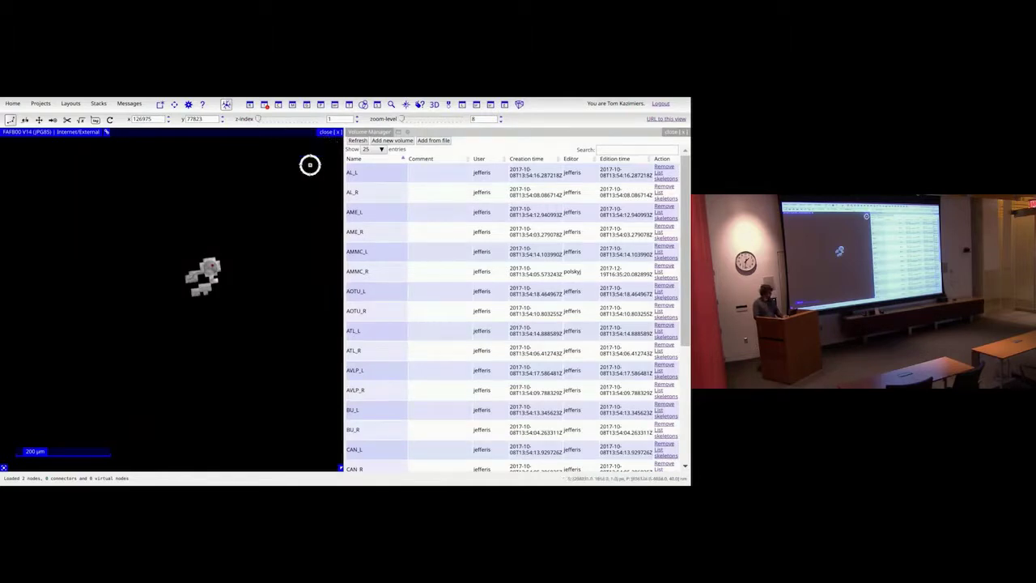
Go to section 7062 and select a node of neuron 5432958 above the tissue image
left_click(261, 119)
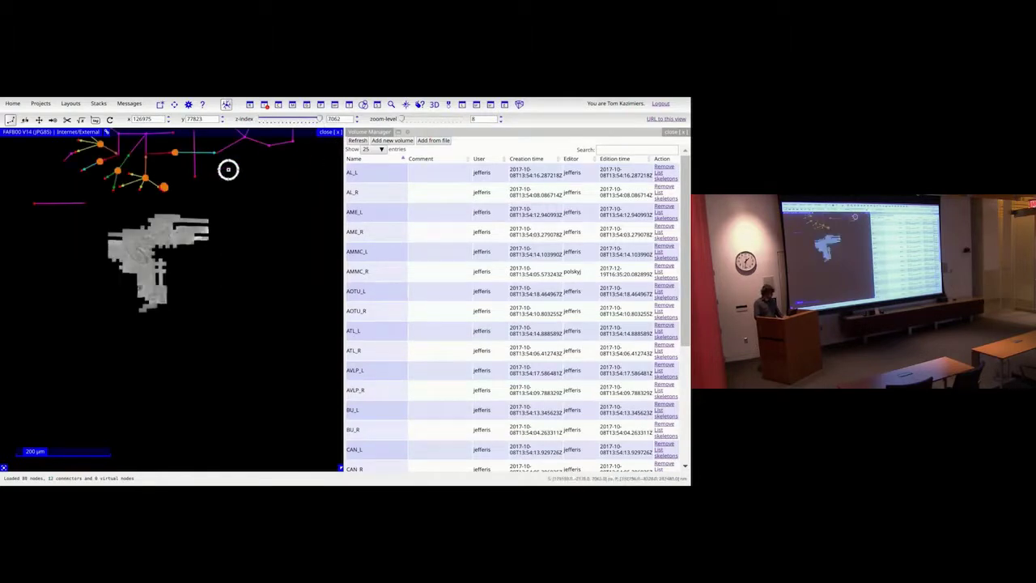
left_click_drag(254, 178, 234, 259)
left_click(230, 254)
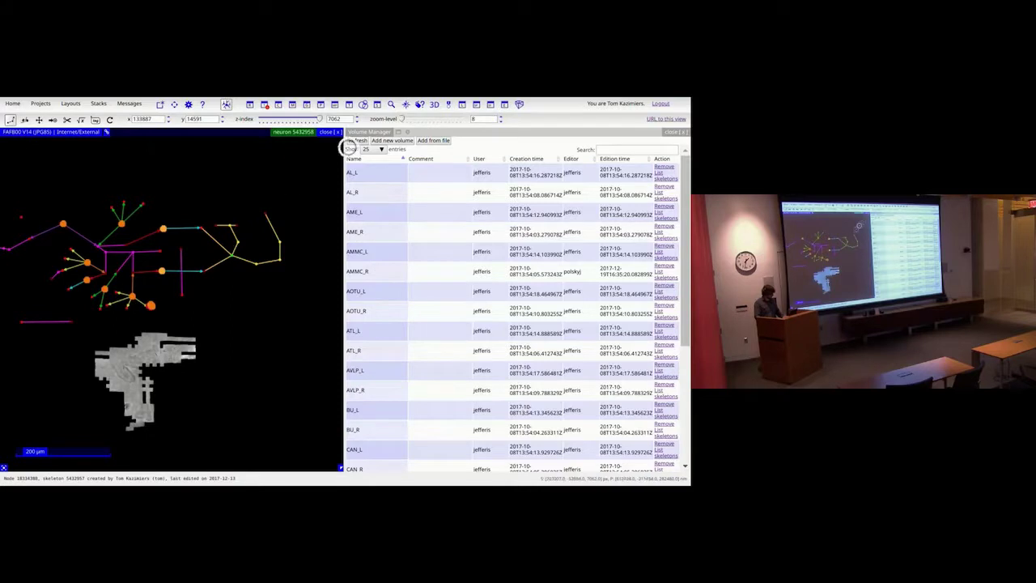
Start a new box volume and define a cube with an edge length of 5000 nm at the current location
left_click(388, 142)
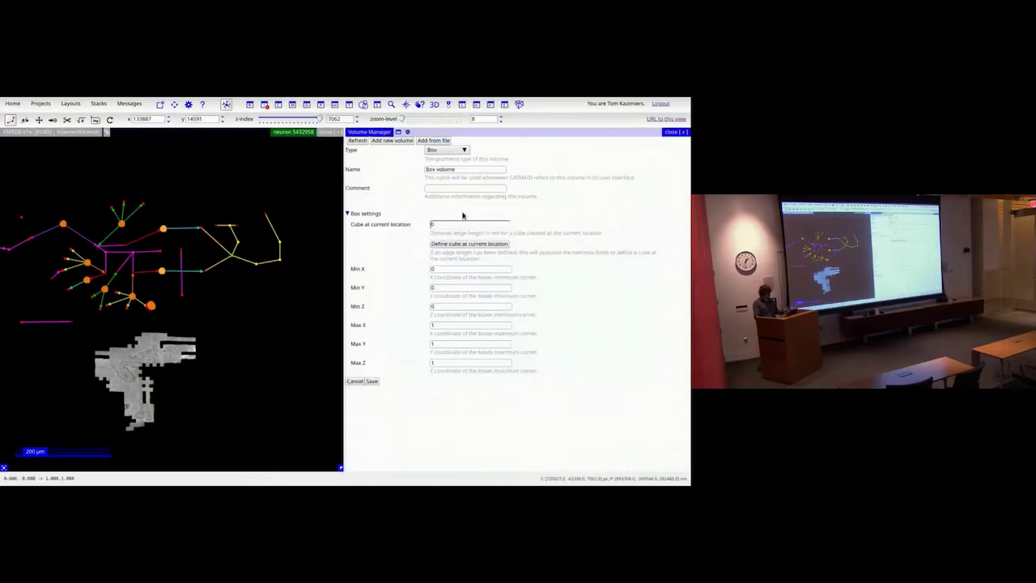
left_click(484, 244)
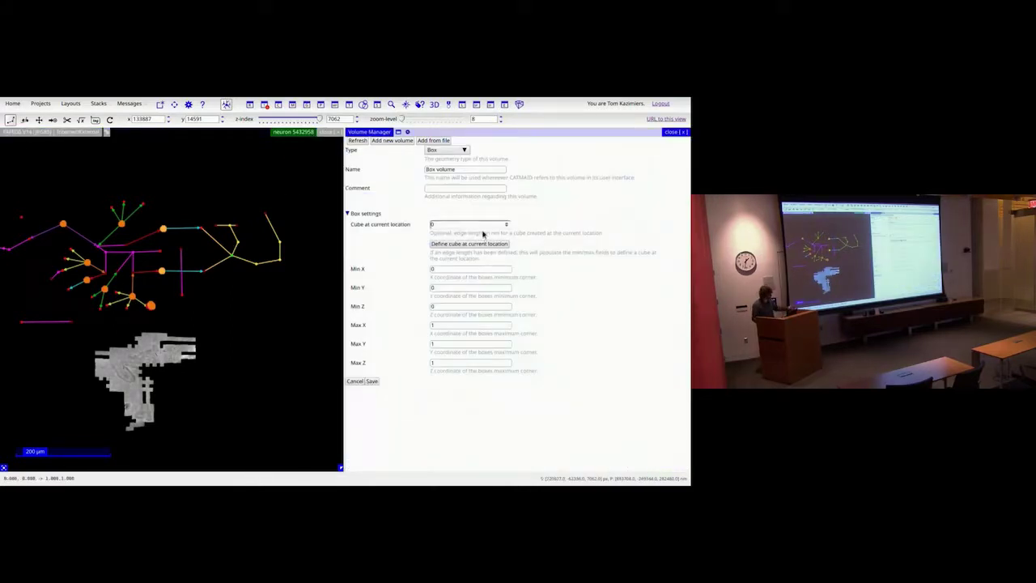
left_click(454, 224)
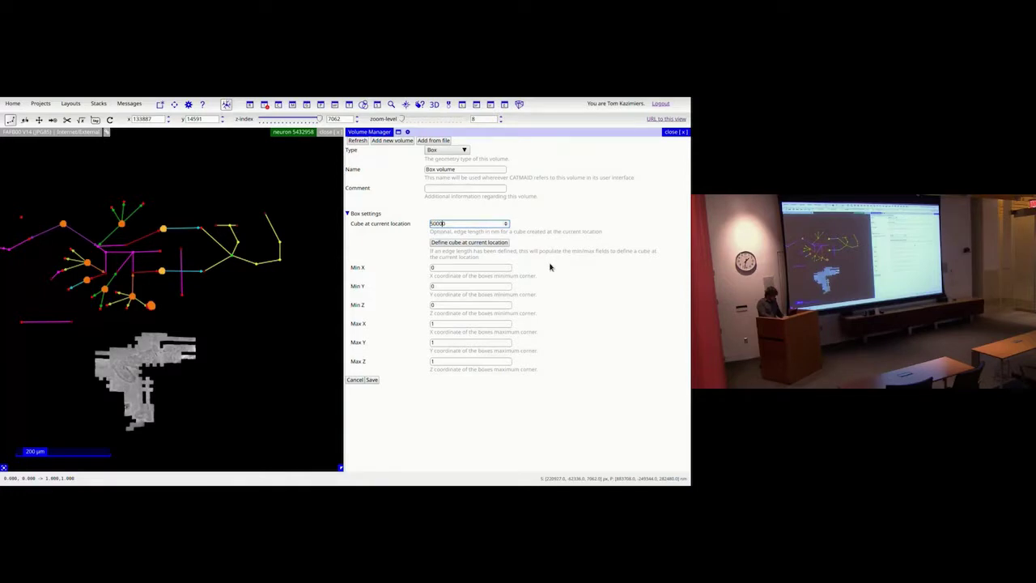
left_click(490, 243)
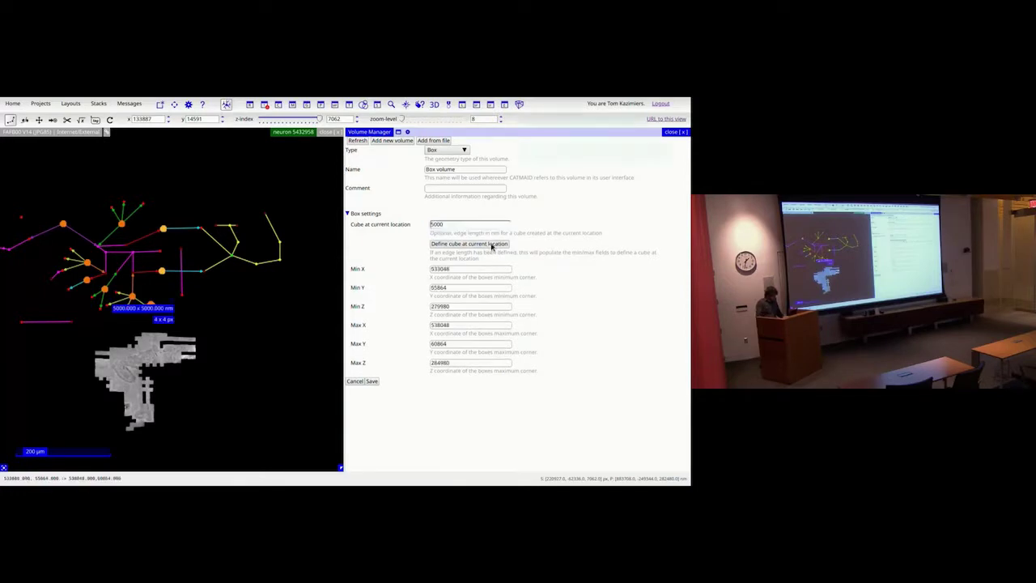
Set the cube's edge length to 50000 nm and redefine the cube at the current location
left_click(451, 224)
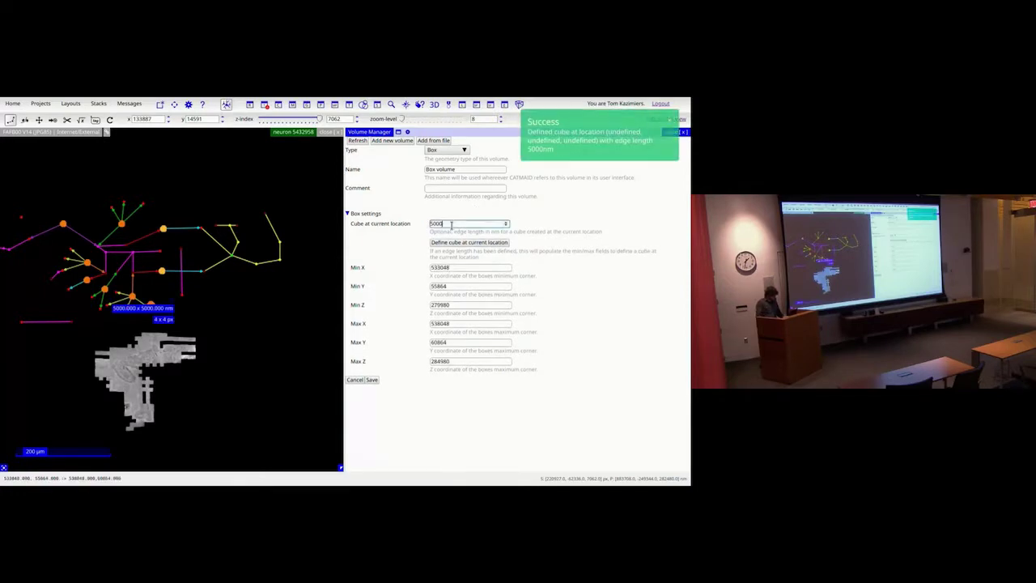
type("0")
left_click(458, 246)
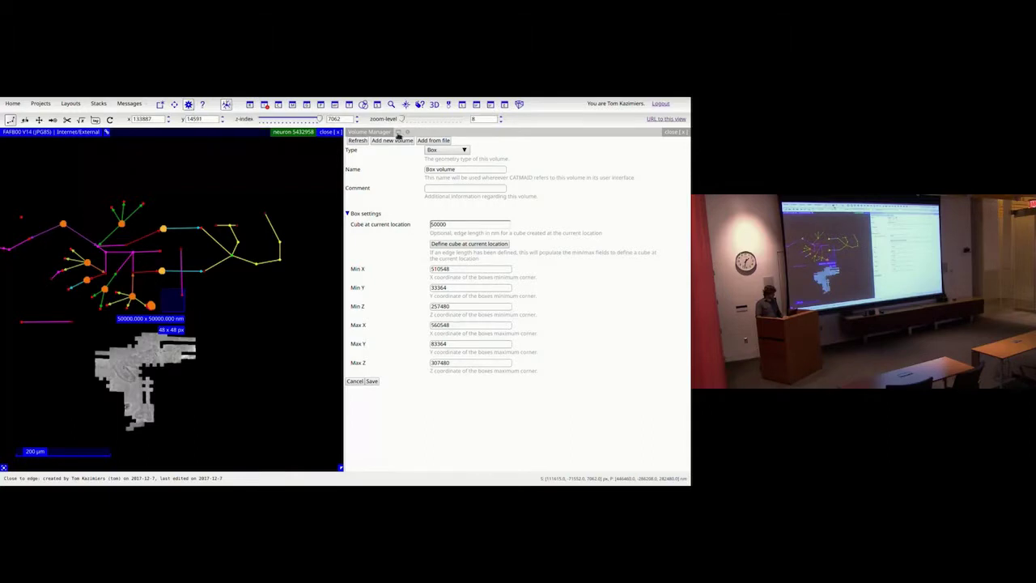
Enable the display of reference lines for the stack view in the settings, and close the settings
left_click(188, 105)
left_click(391, 203)
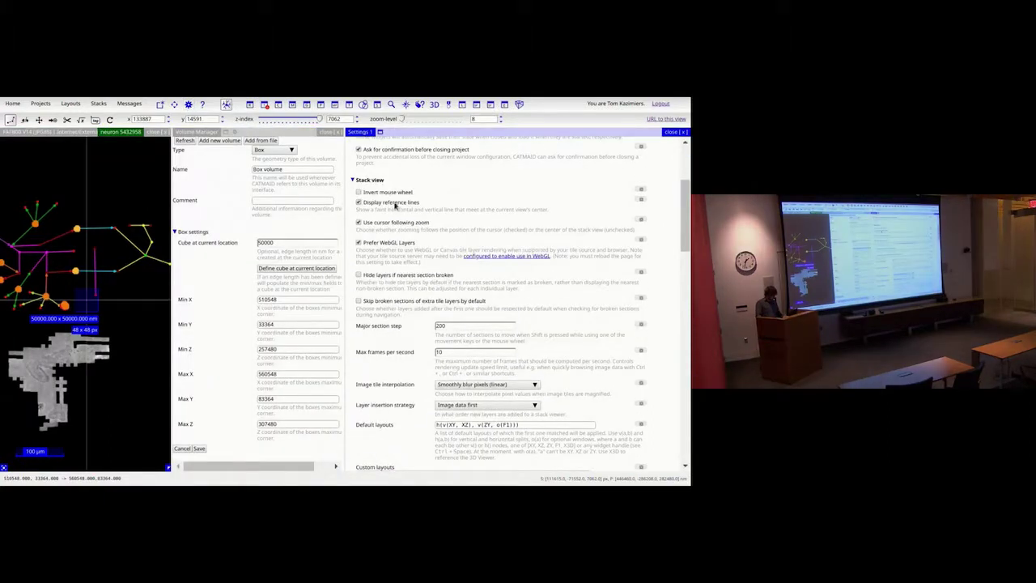
left_click(677, 131)
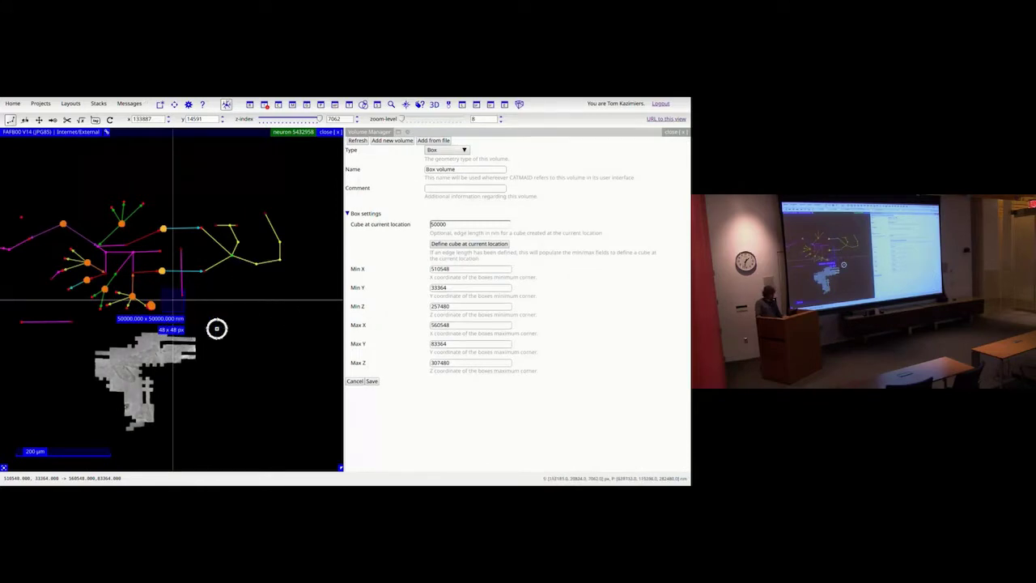
scroll(216, 327, "up", 5)
scroll(216, 327, "down", 5)
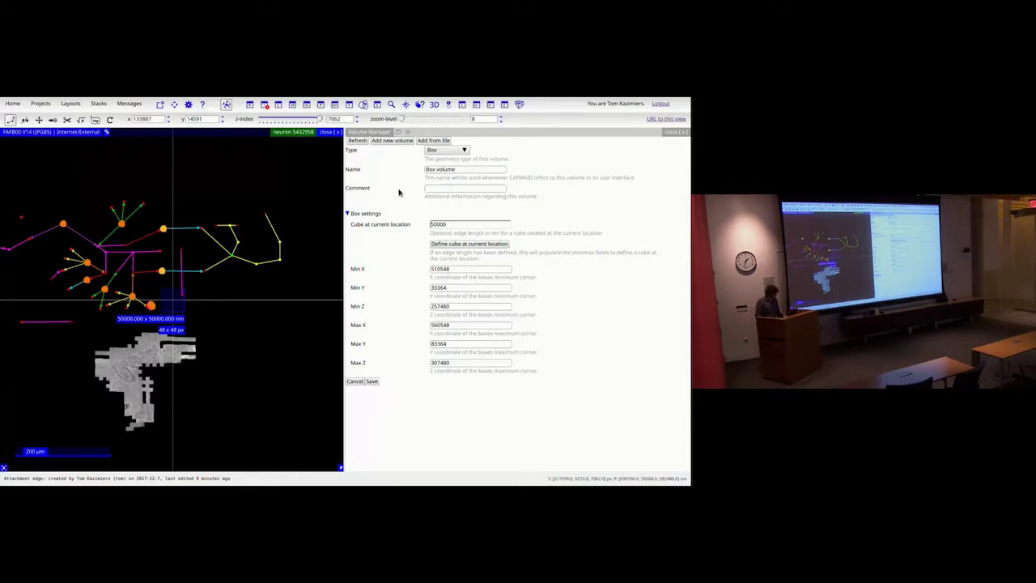
Switch to the CATMAID release notes and review the Volume widget and Miscellaneous entries
key("ctrl+Tab")
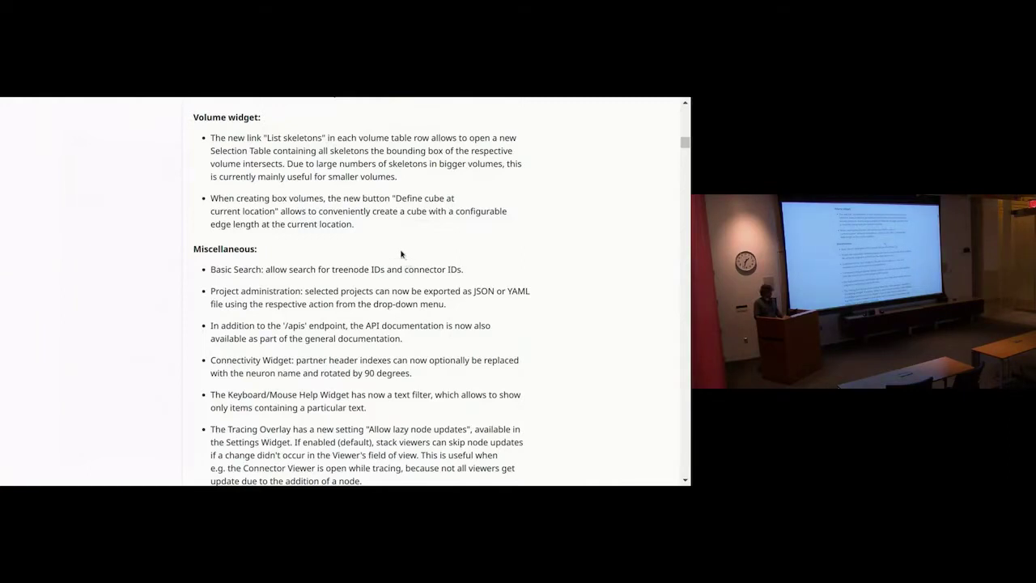
scroll(403, 257, "down", 7)
scroll(399, 252, "down", 6)
scroll(399, 253, "up", 11)
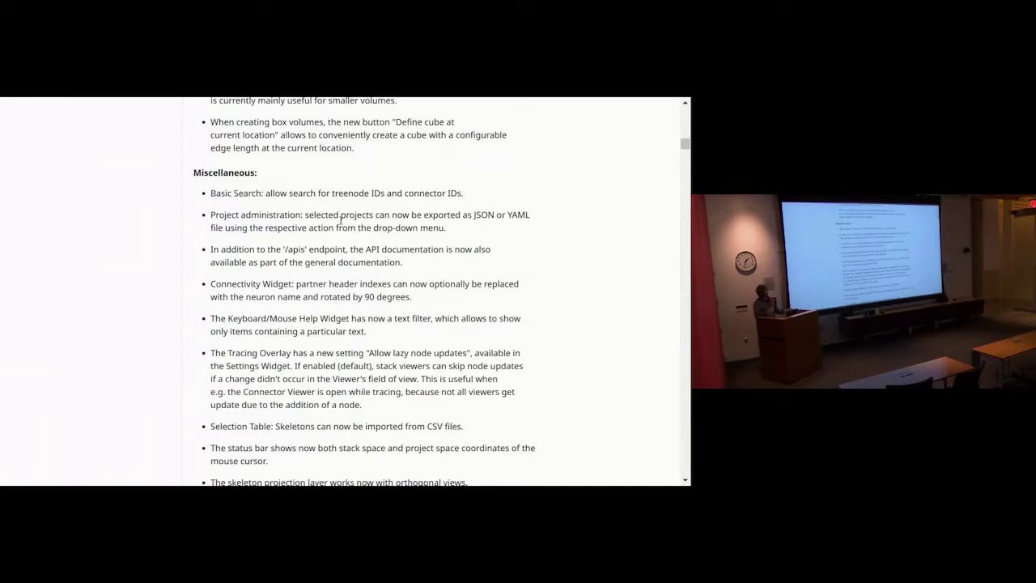
Open the API documentation of the FAFB v14 server at neuropil.janelia.org/tracing/fafb/v14/apis/ in a new browser tab
key("ctrl+Tab")
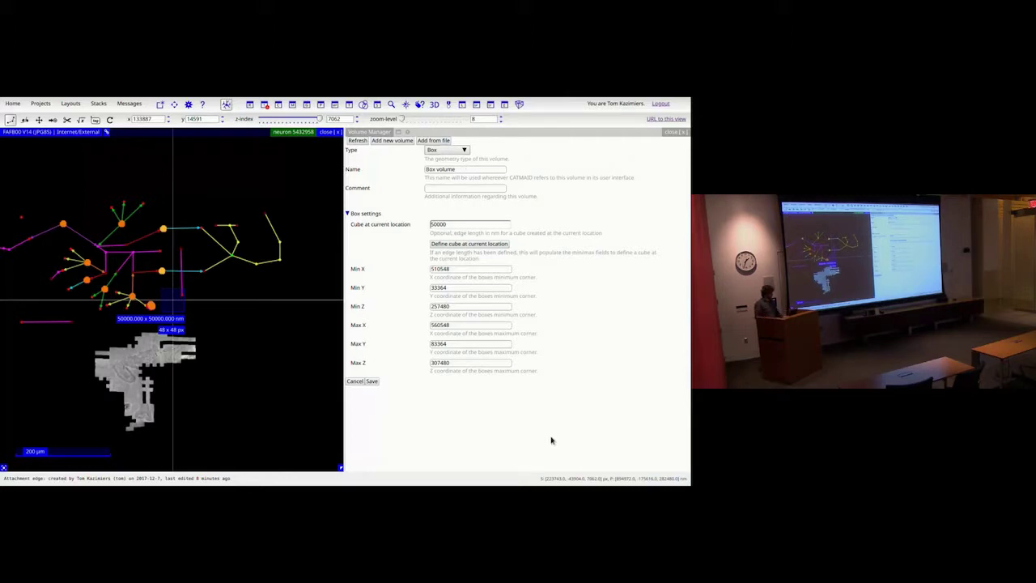
left_click(521, 105)
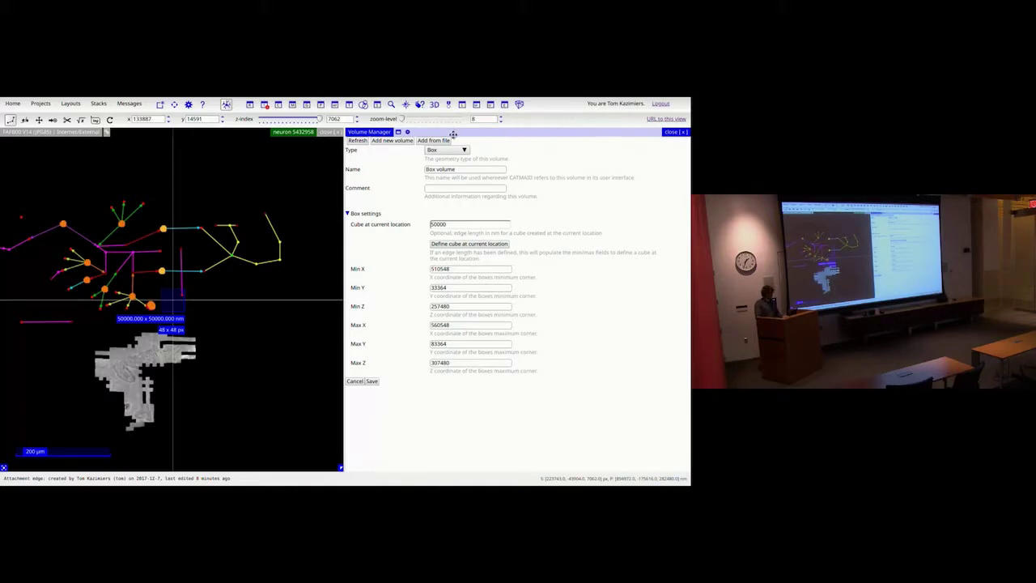
key("ctrl+n")
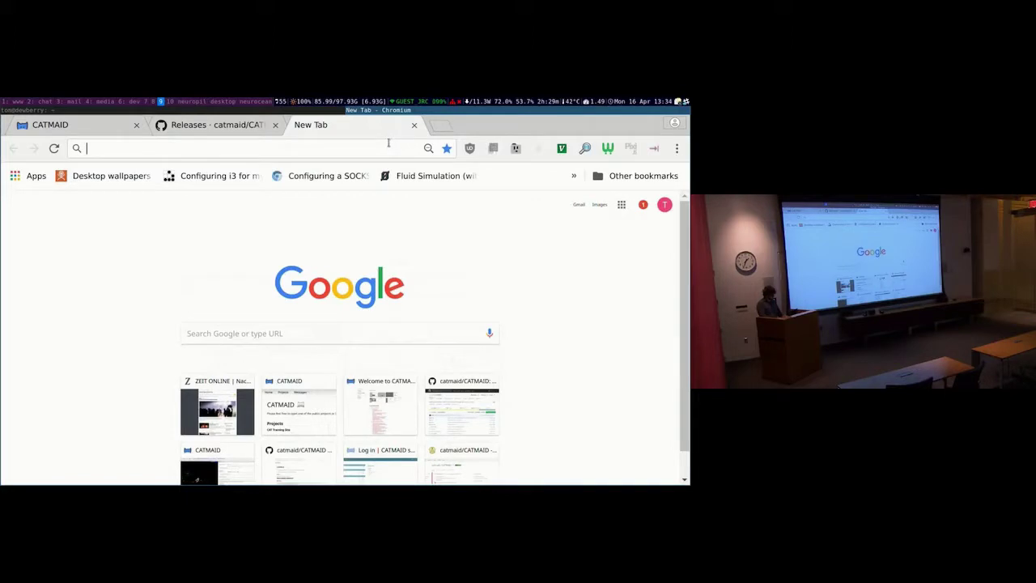
type("v1r")
key("BackSpace")
type("4")
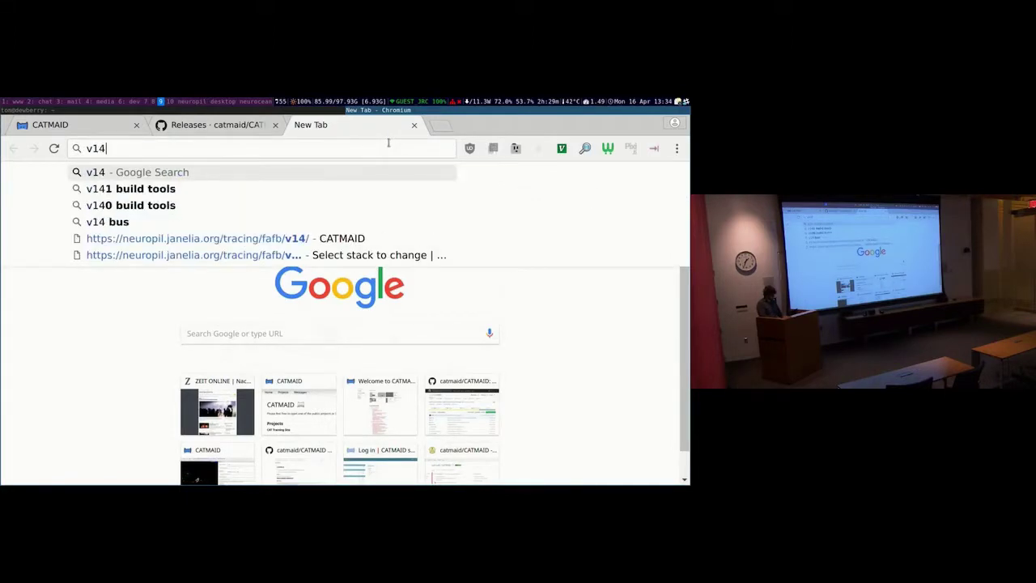
key("Down")
key("Down")
key("Down")
key("Down")
type("api")
key("Return")
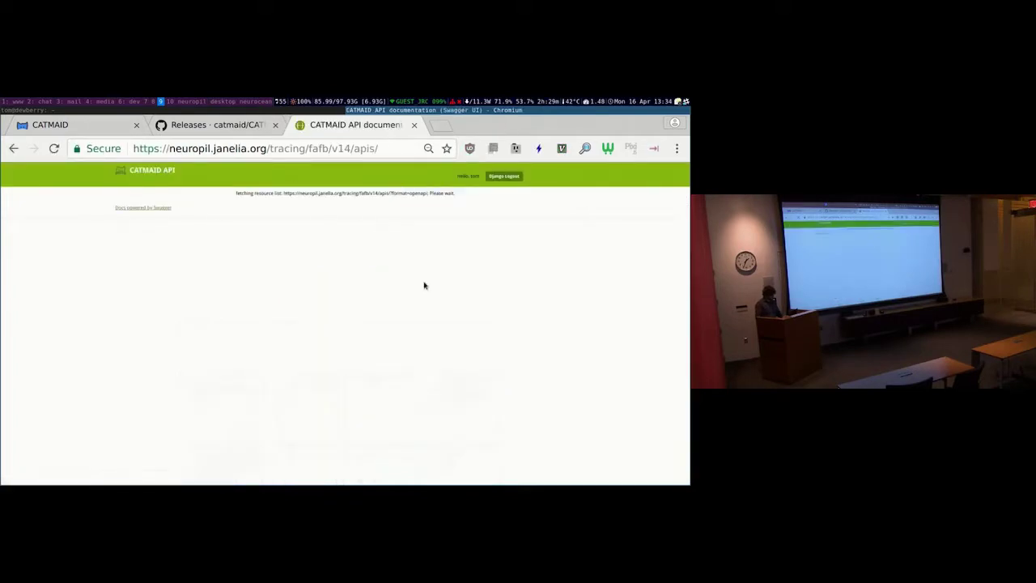
Browse the API endpoints down to the skeletons group and expand the in-bounding-box endpoint to view its parameters
scroll(413, 295, "down", 5)
scroll(409, 303, "down", 10)
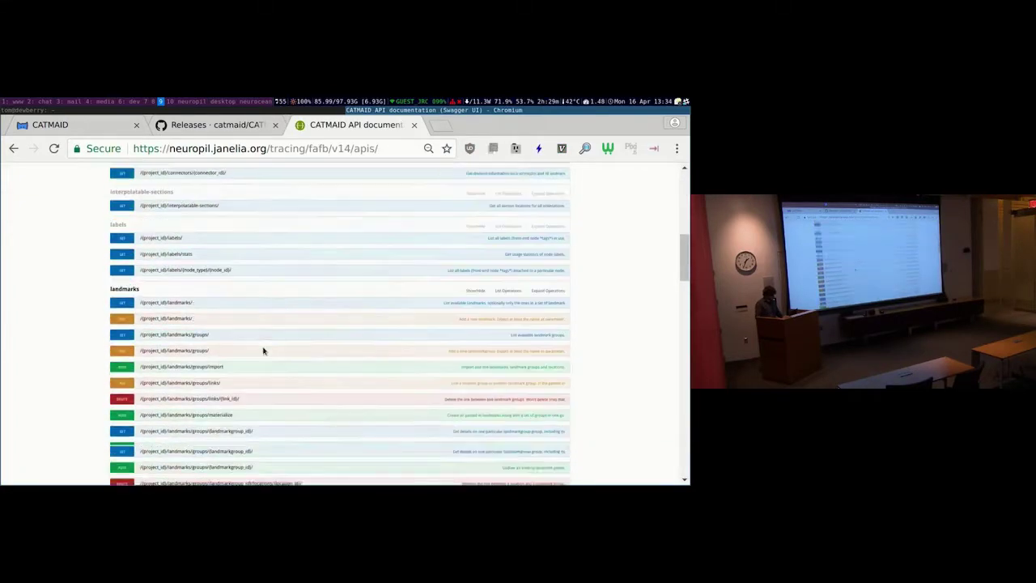
scroll(240, 354, "down", 10)
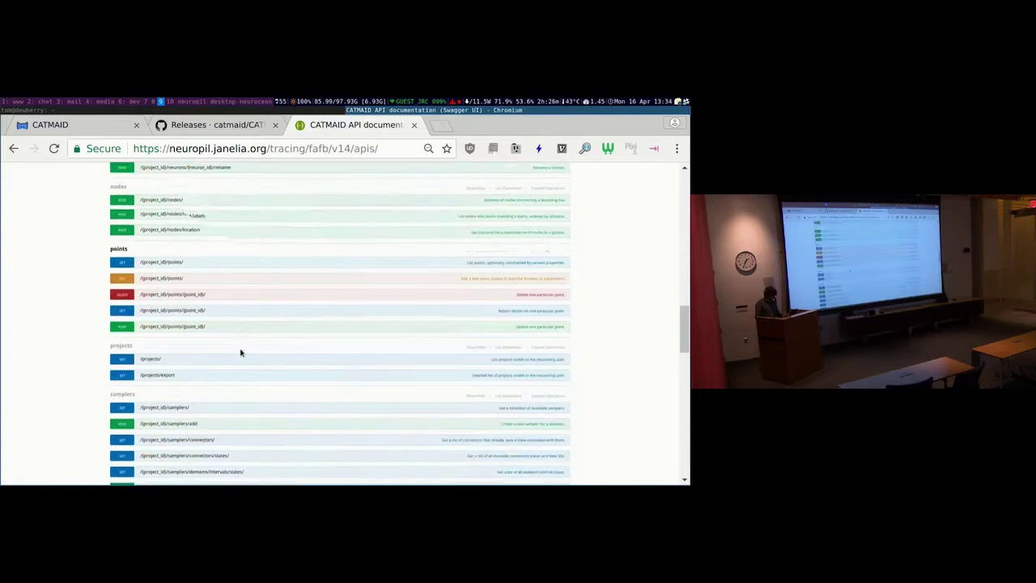
scroll(229, 351, "down", 5)
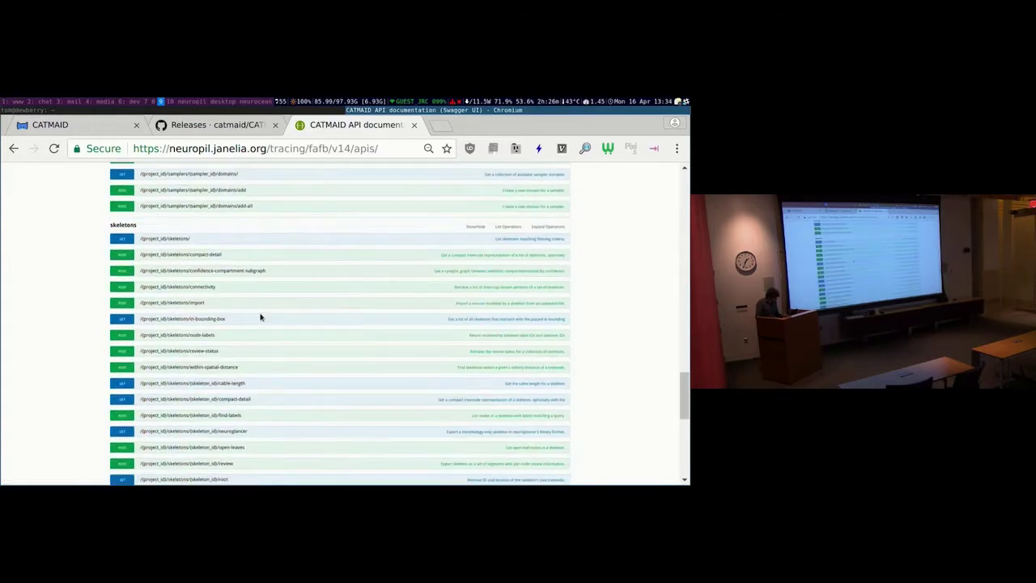
scroll(260, 316, "down", 1)
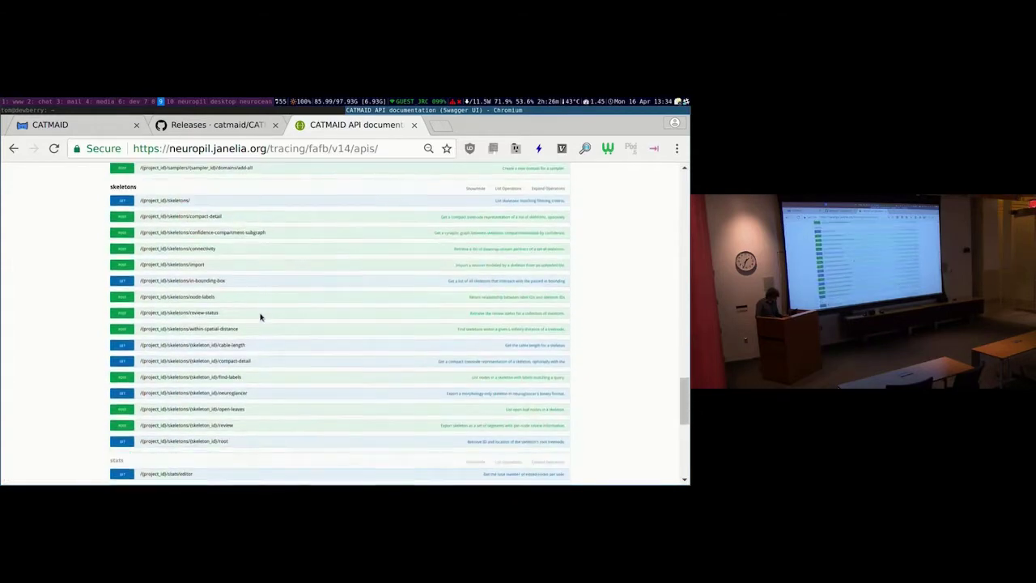
left_click(206, 281)
scroll(284, 262, "down", 1)
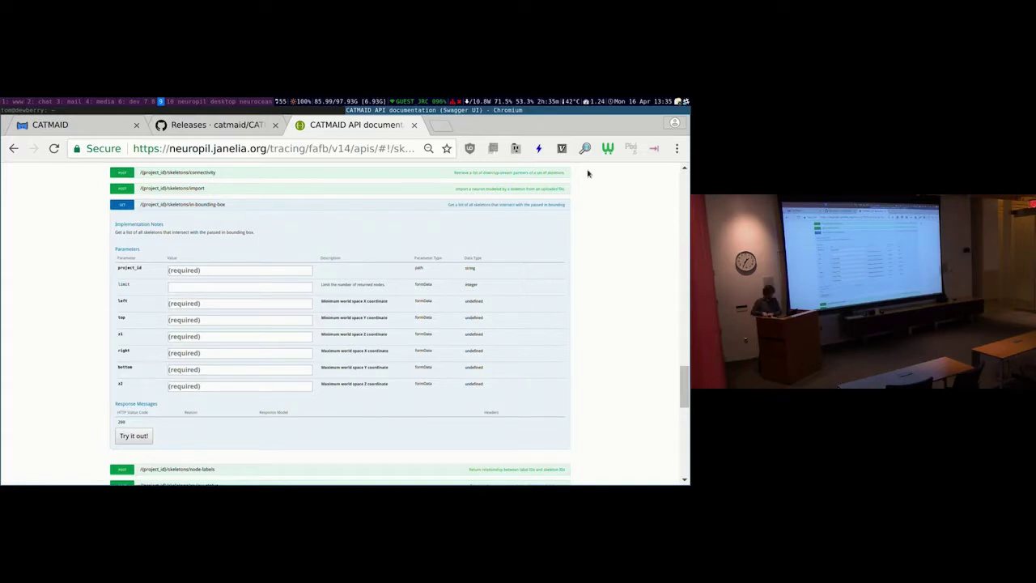
Go back to the CATMAID release notes and read the Miscellaneous entries about the API documentation and Connectivity Widget
key("ctrl+1")
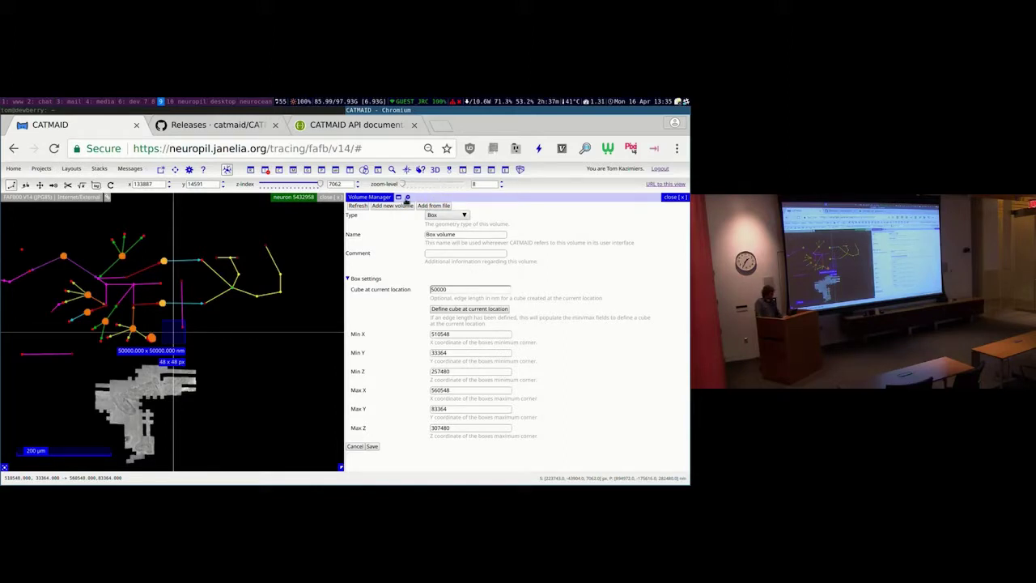
left_click(338, 128)
key("ctrl+shift+Tab")
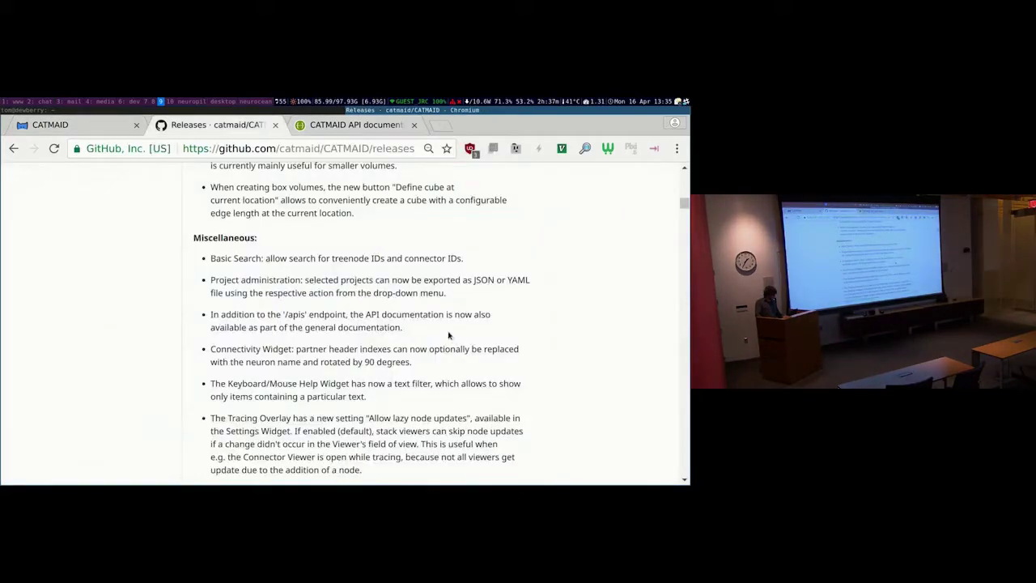
scroll(446, 333, "down", 1)
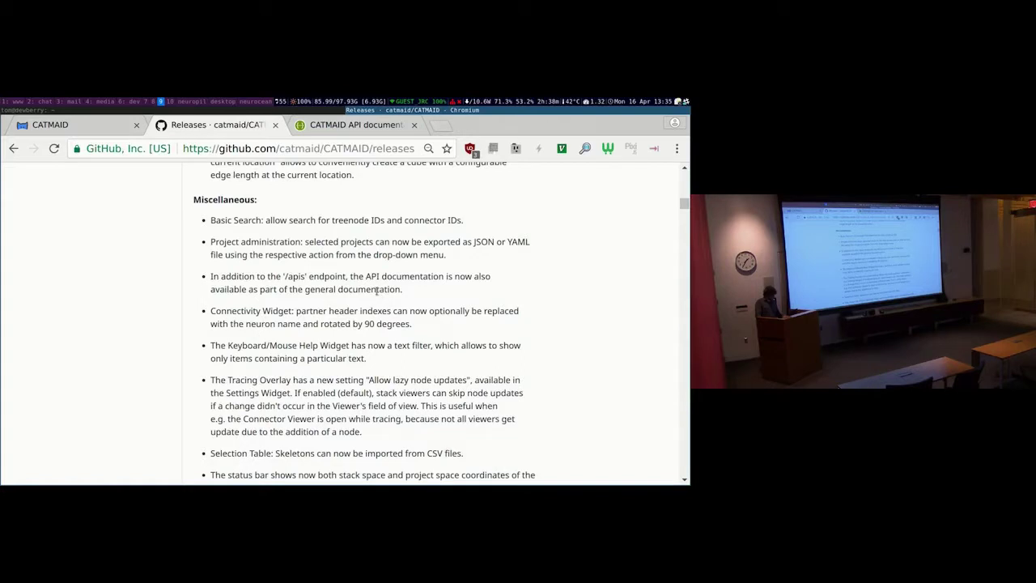
scroll(377, 292, "down", 1)
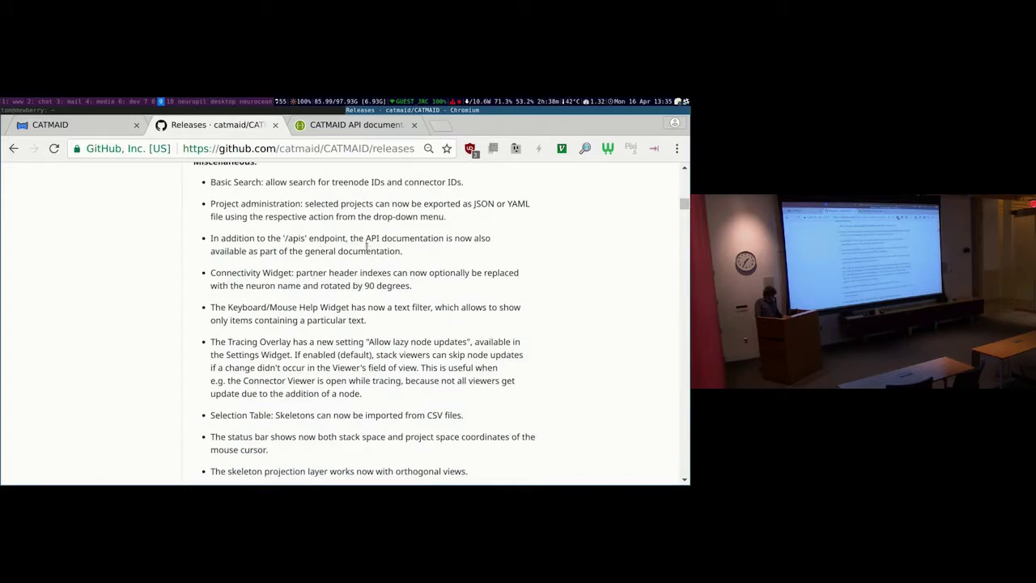
scroll(367, 247, "down", 1)
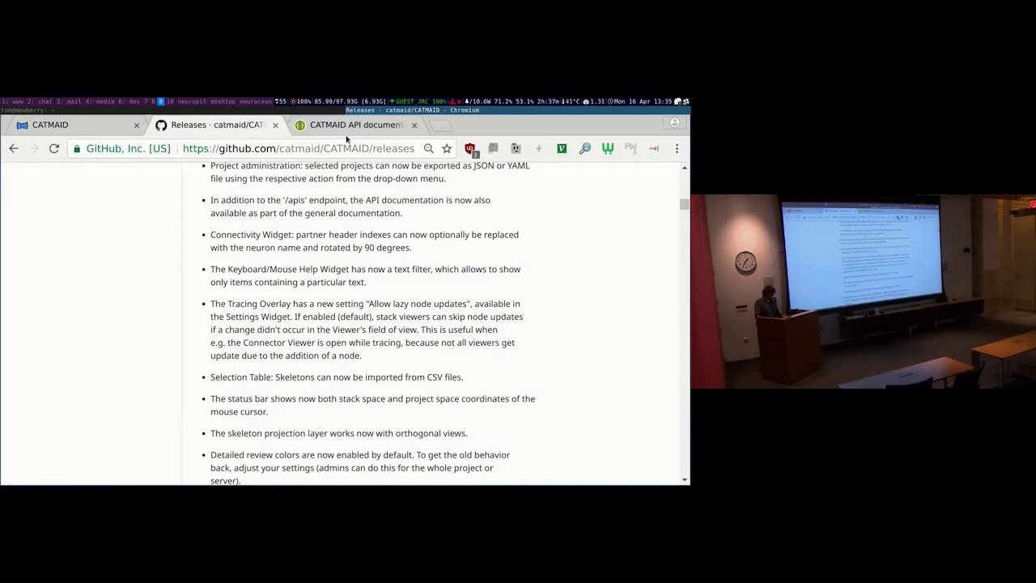
Load catmaid.org in the API documentation's tab, open its API reference and browse to the annotations query-targets endpoint
left_click(348, 129)
scroll(272, 206, "up", 5)
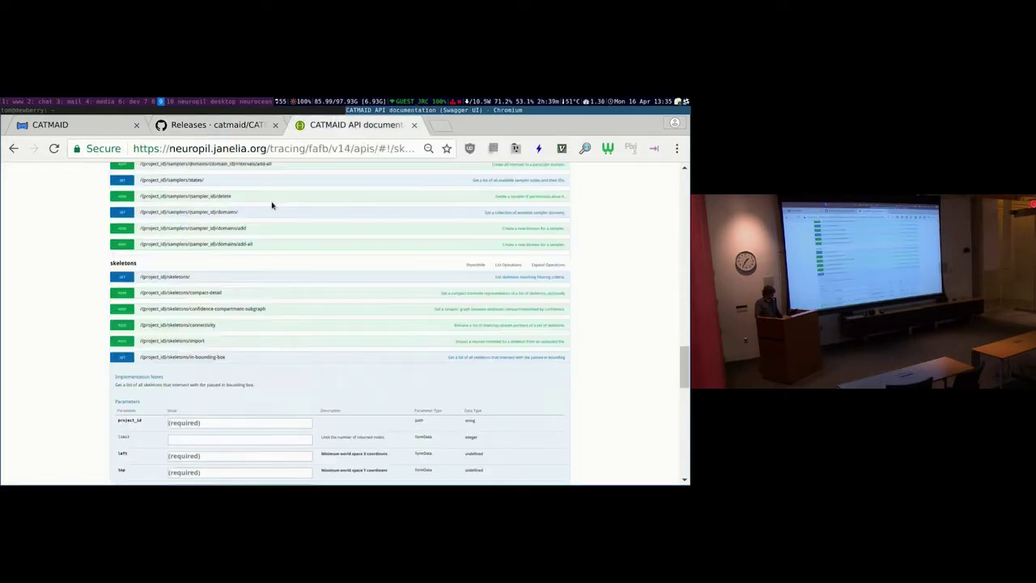
left_click(266, 148)
type("catmaid.org")
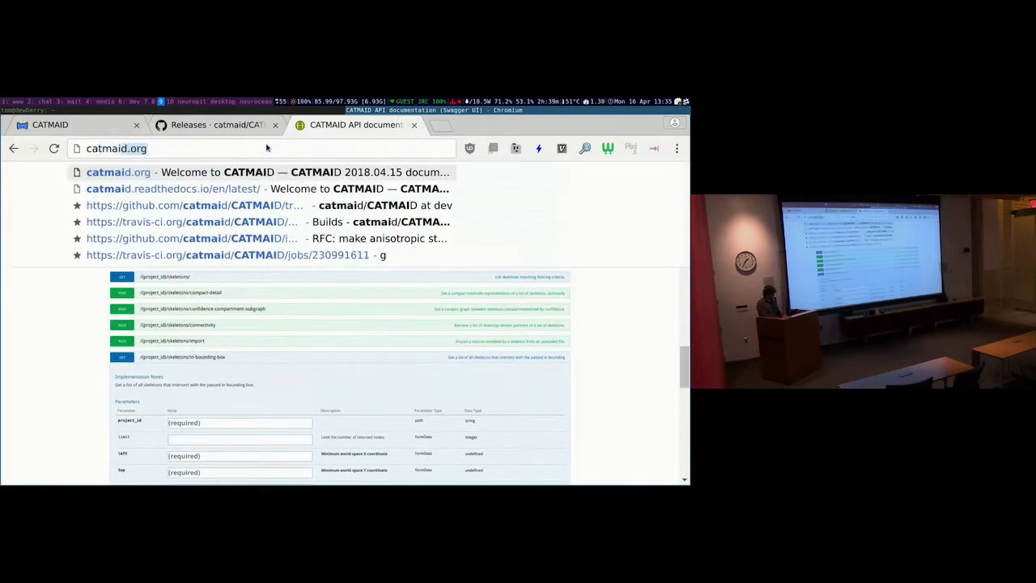
key("Return")
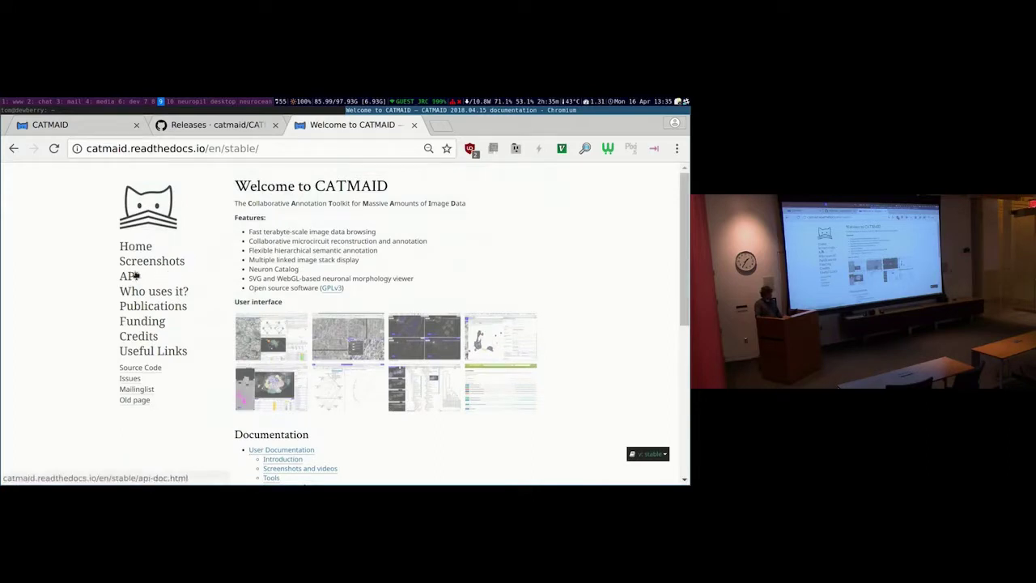
left_click(130, 277)
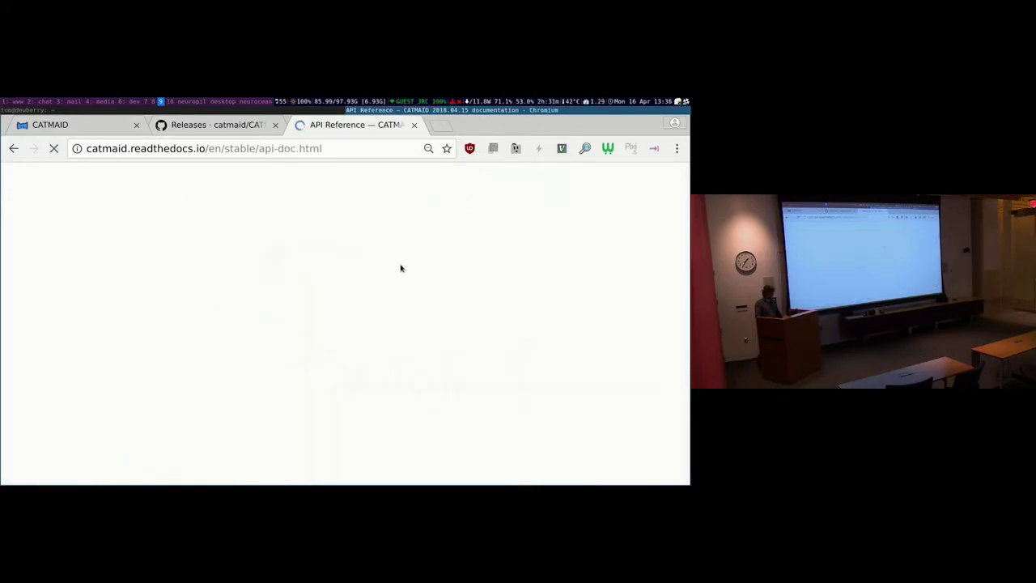
scroll(480, 335, "down", 3)
left_click_drag(684, 180, 685, 232)
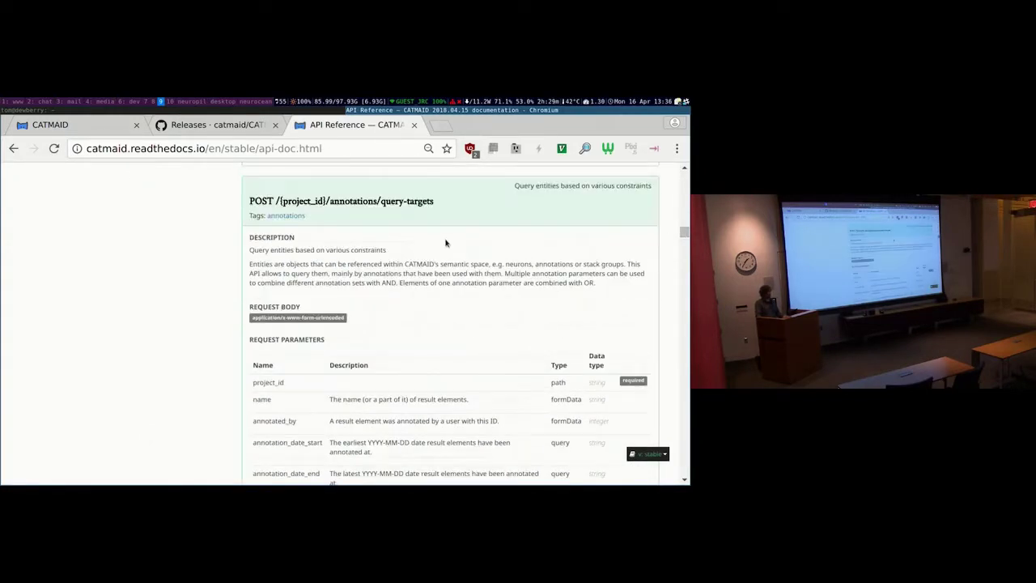
Check the release notes for the Connectivity Widget entry, return to CATMAID, open a Connectivity widget and close the Volume Manager
left_click(199, 128)
scroll(433, 273, "down", 1)
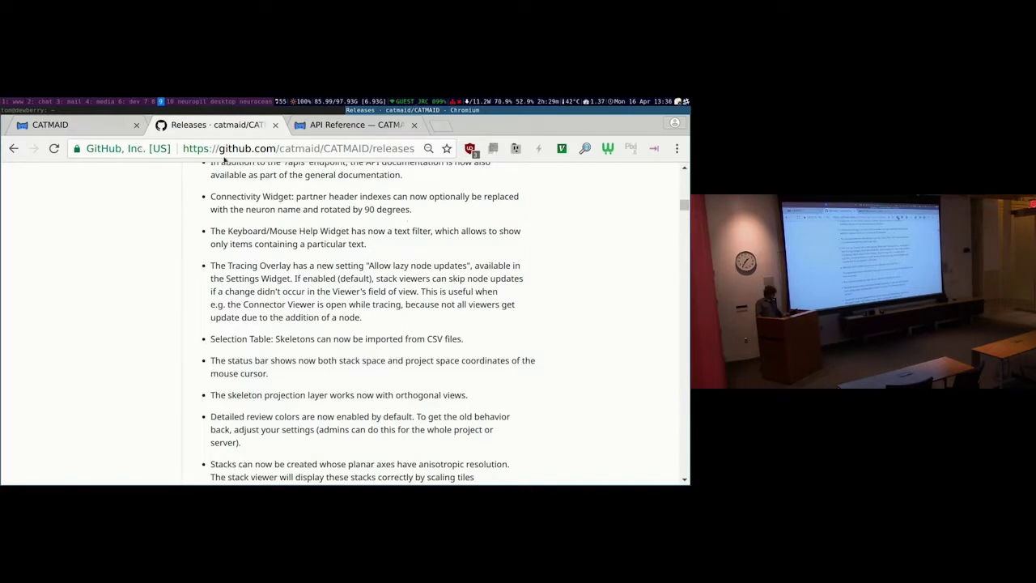
left_click(96, 127)
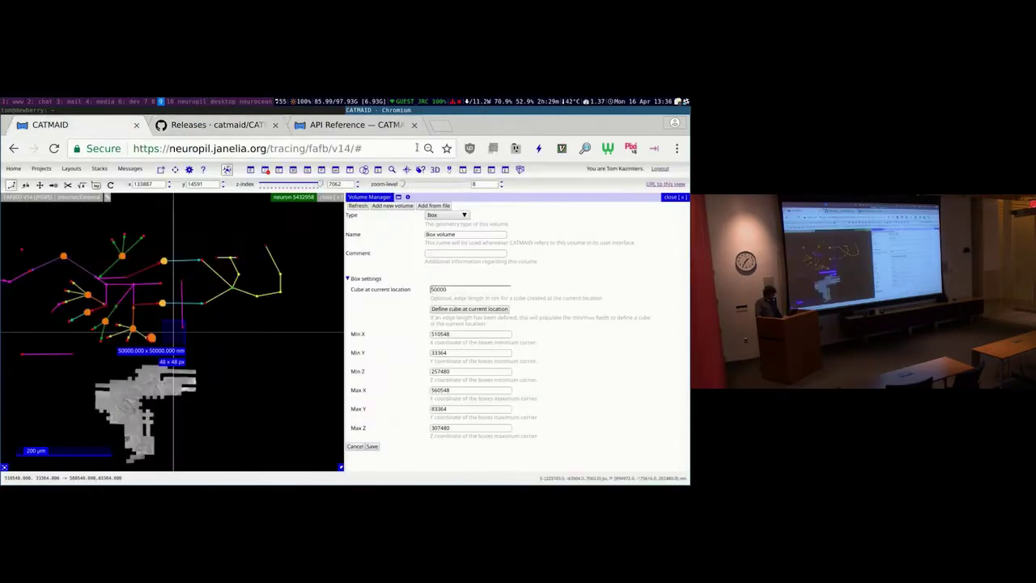
left_click(280, 170)
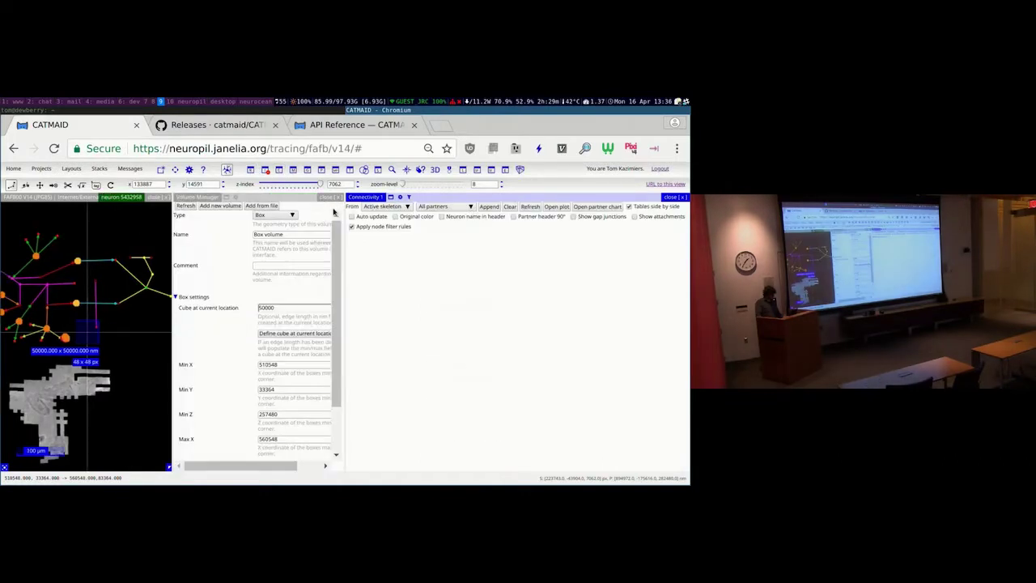
left_click(338, 198)
Append neuron 5432958 and Neuron 8130308 to the Connectivity widget by selecting their nodes in the stack view
left_click(156, 335)
left_click(106, 283)
left_click(487, 208)
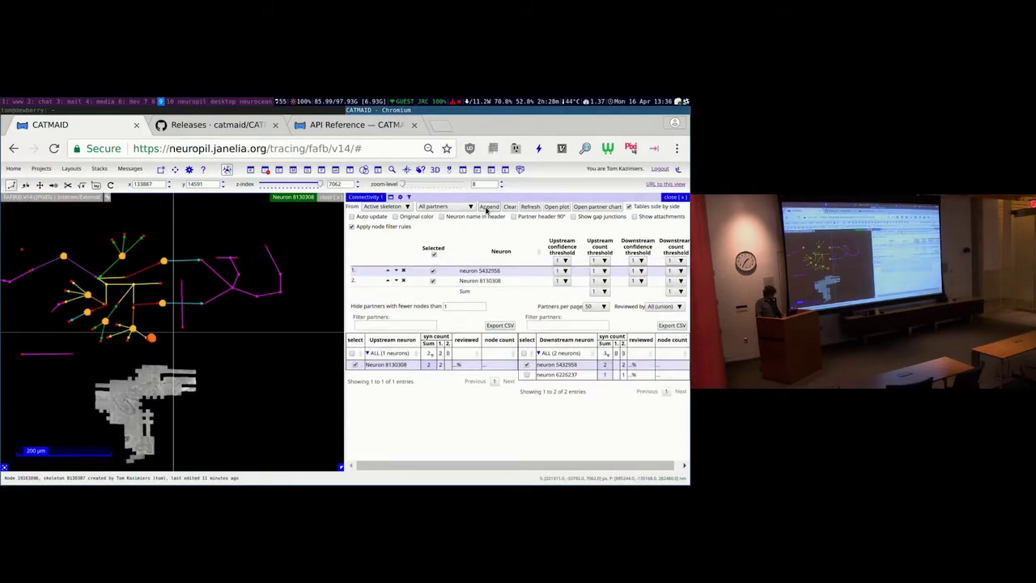
Show neuron names in the Connectivity widget's partner headers, switching the 90° header rotation off and on again to compare
double_click(524, 219)
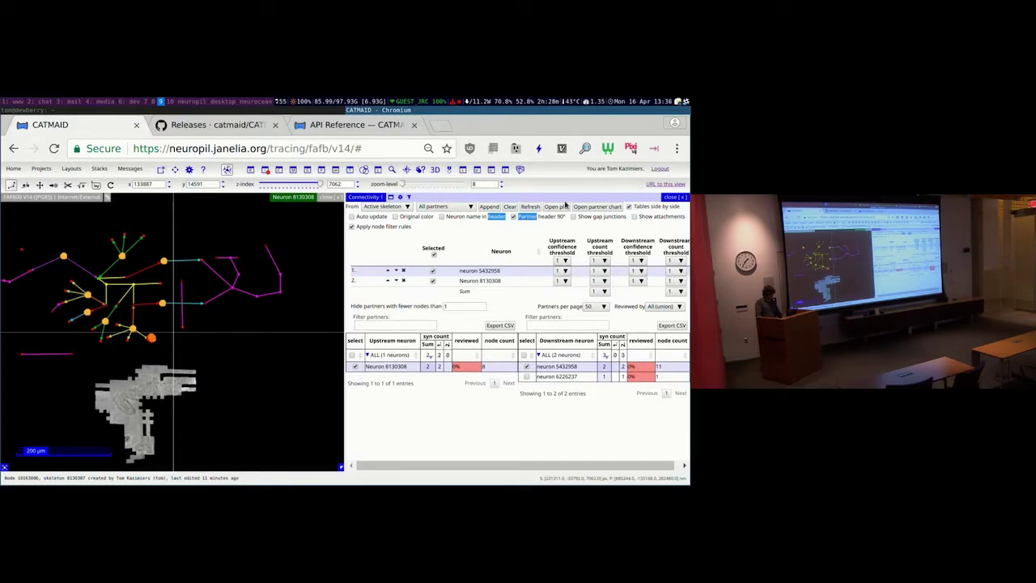
left_click(478, 219)
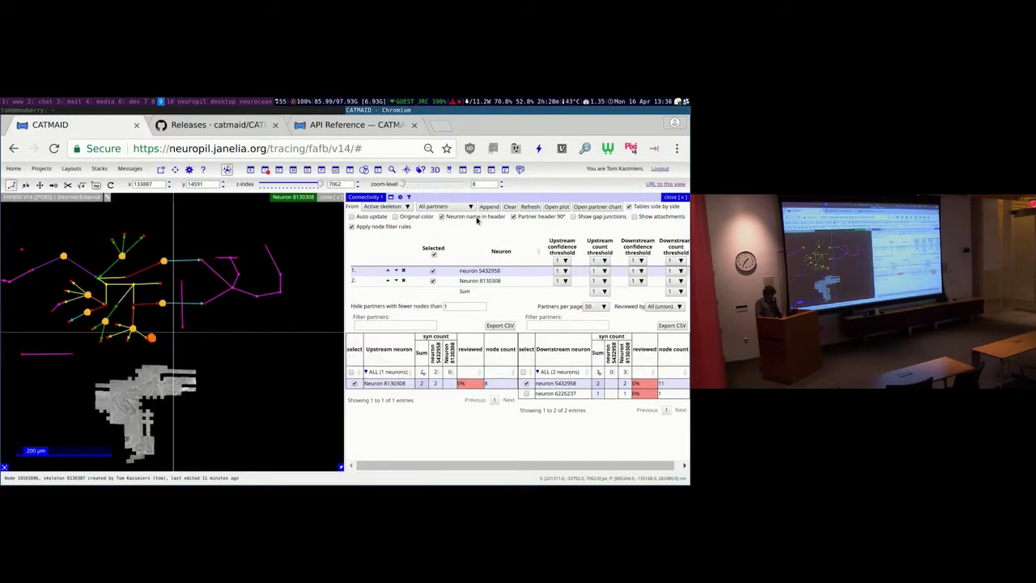
left_click(534, 216)
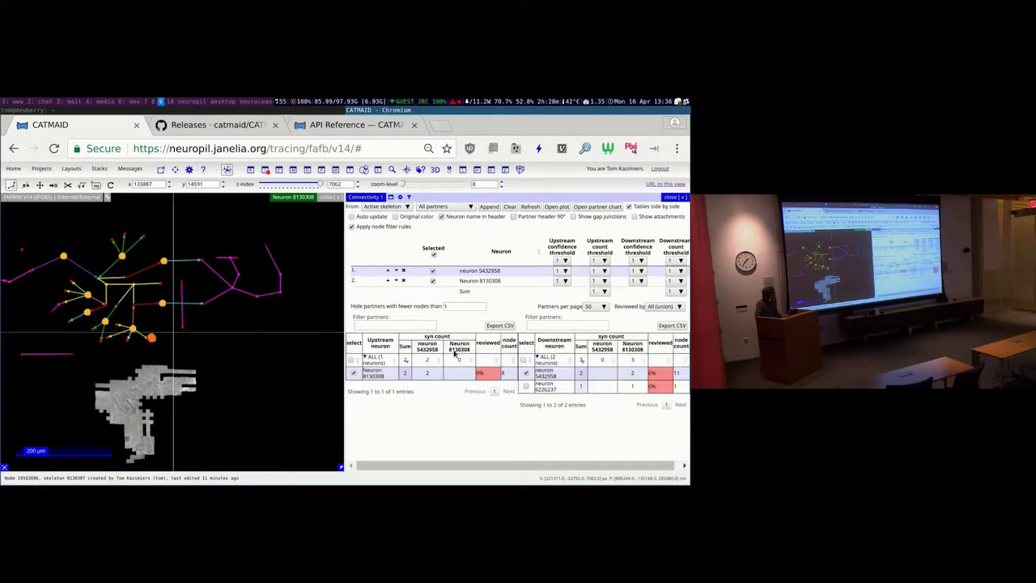
left_click(530, 220)
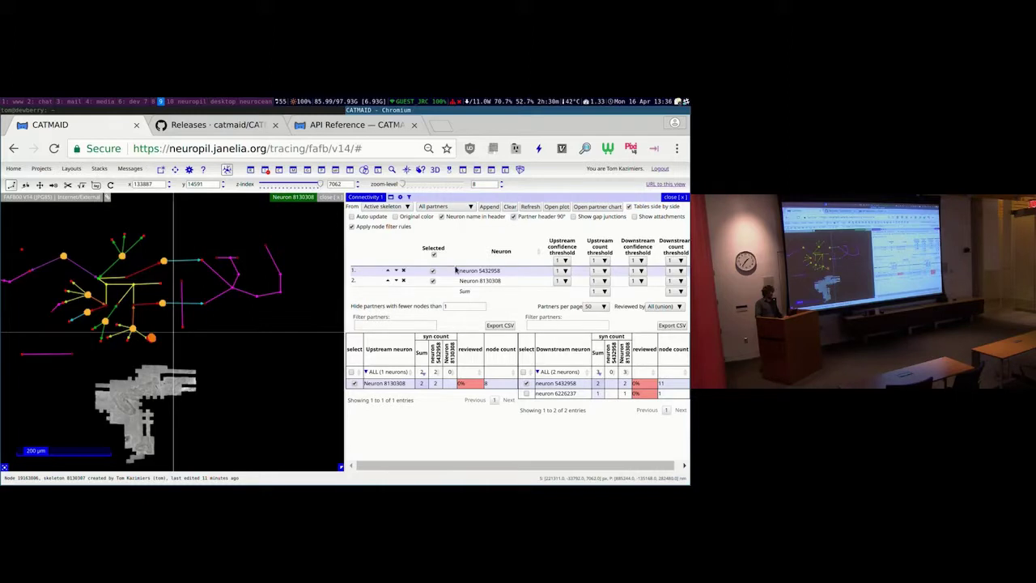
Switch to the release notes and read the entry about the Keyboard/Mouse Help Widget's text filter
key("ctrl+Tab")
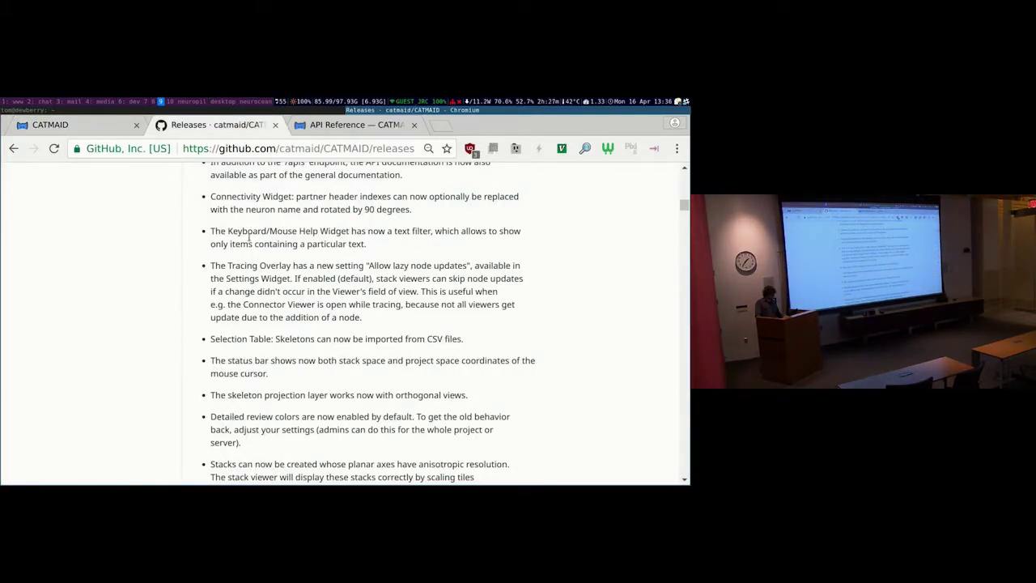
left_click_drag(230, 229, 296, 245)
left_click(368, 247)
Open the keyboard shortcuts help in CATMAID, filter it for "mouse", and close the help and Settings widgets
left_click(77, 127)
left_click(187, 169)
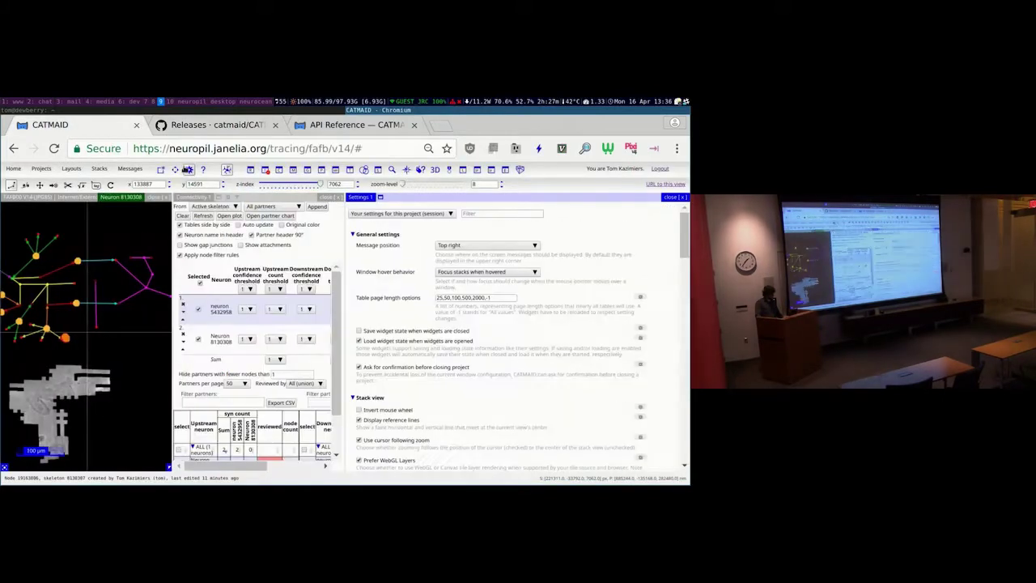
left_click(203, 169)
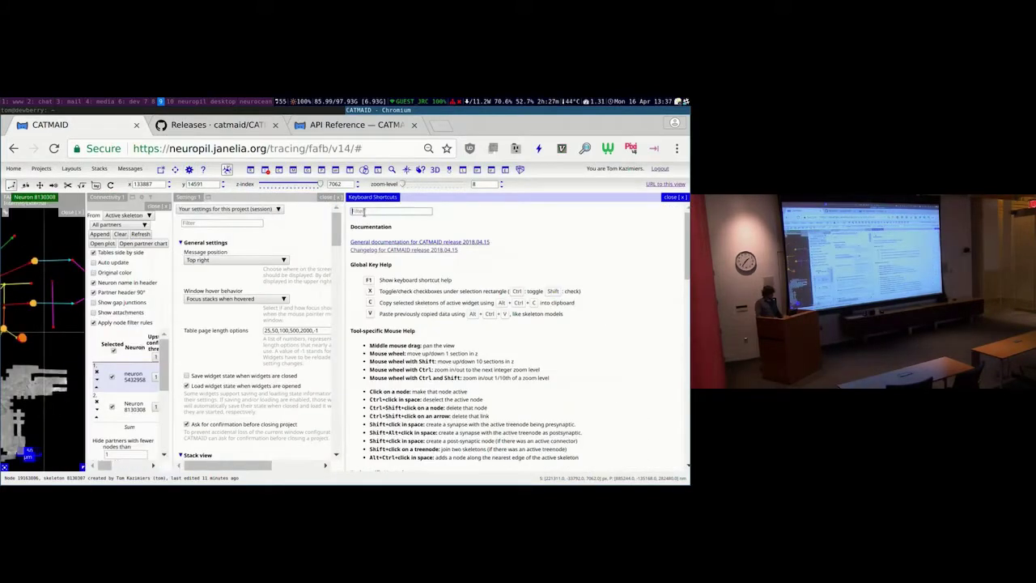
left_click(365, 212)
type("mouse")
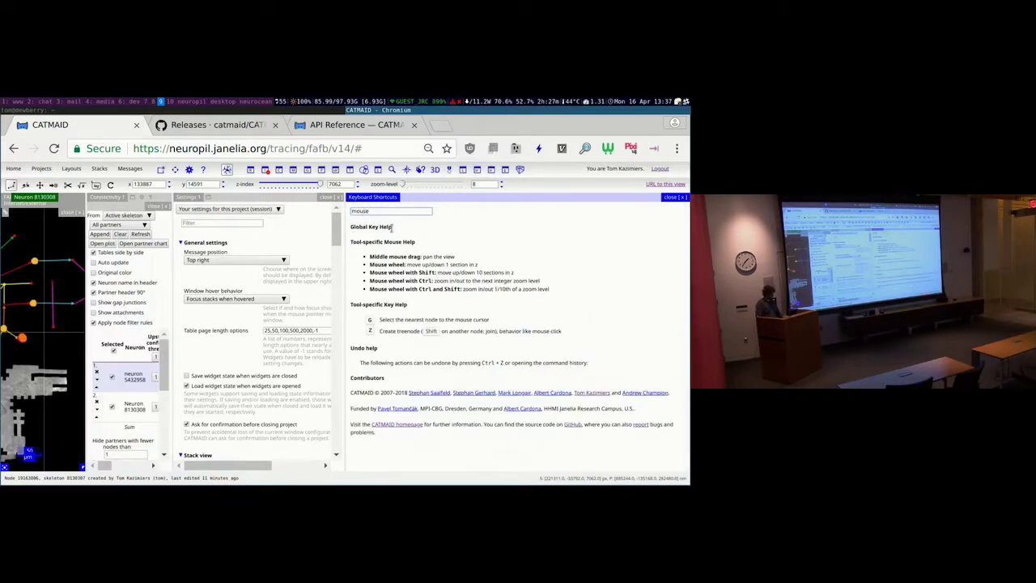
left_click(683, 198)
left_click(683, 197)
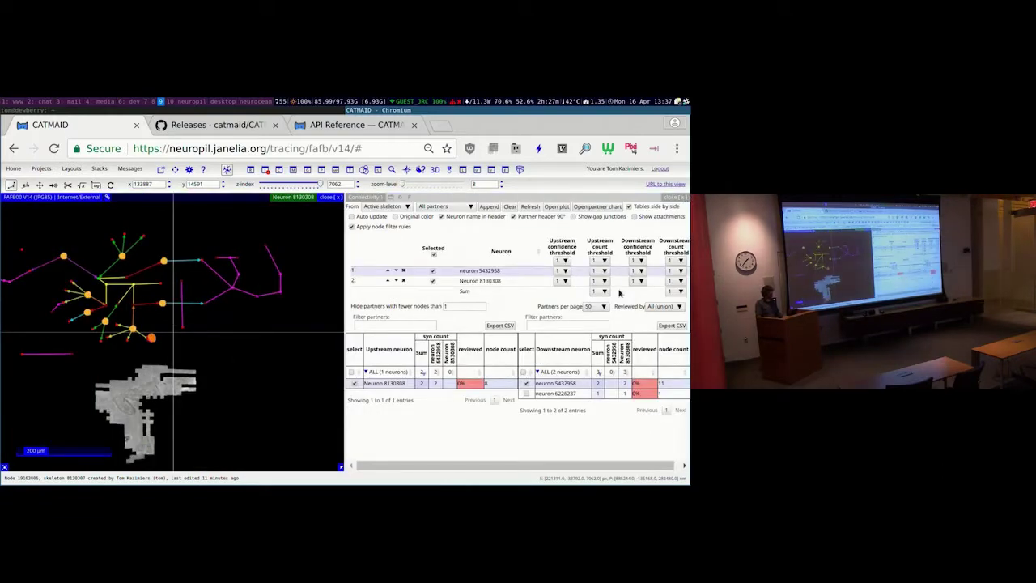
Read the release notes on the "Allow lazy node updates" setting and the Selection Table's CSV import
key("ctrl+Tab")
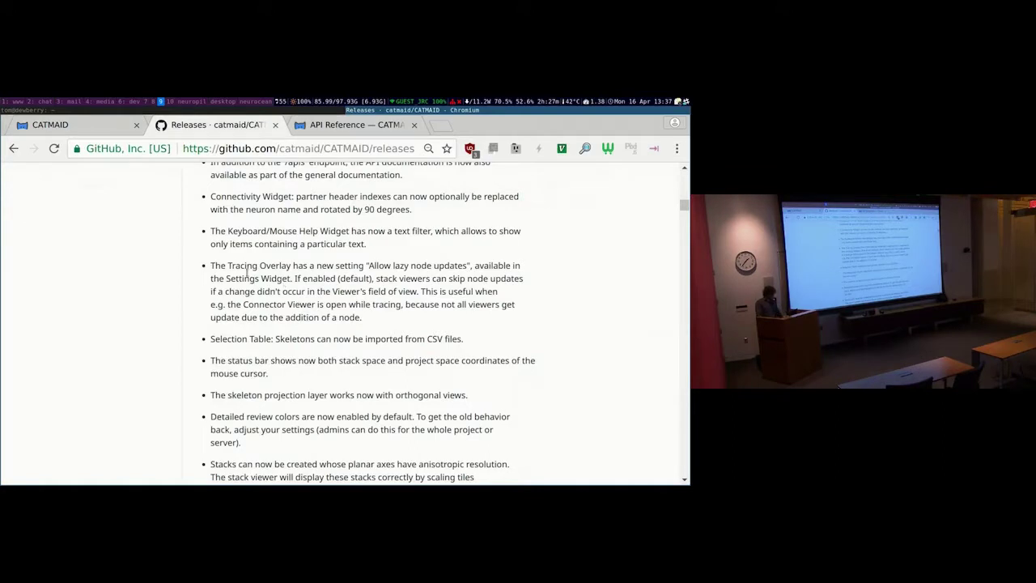
left_click_drag(211, 265, 314, 305)
left_click(400, 322)
scroll(292, 324, "down", 2)
scroll(280, 303, "up", 1)
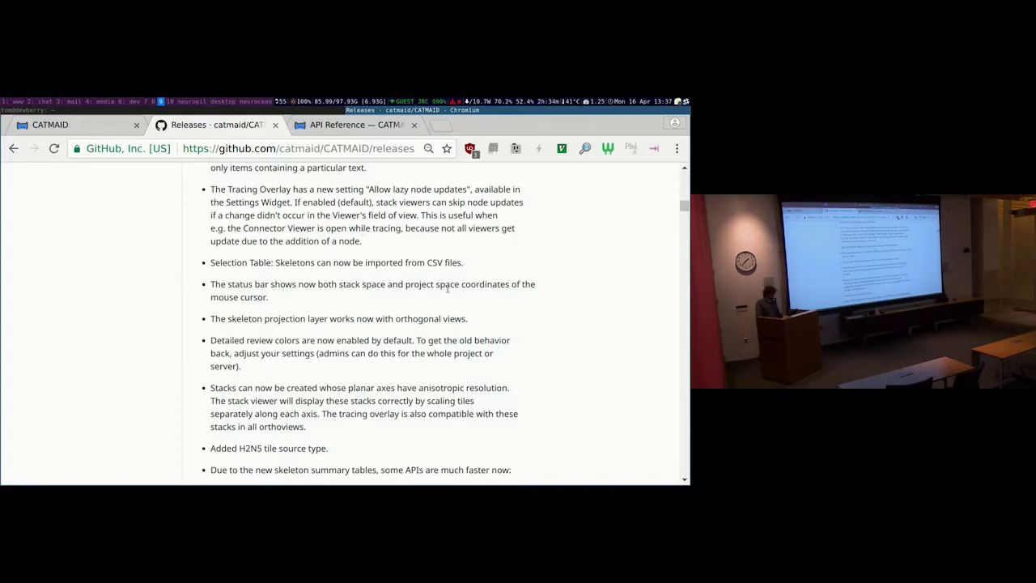
scroll(293, 264, "down", 1)
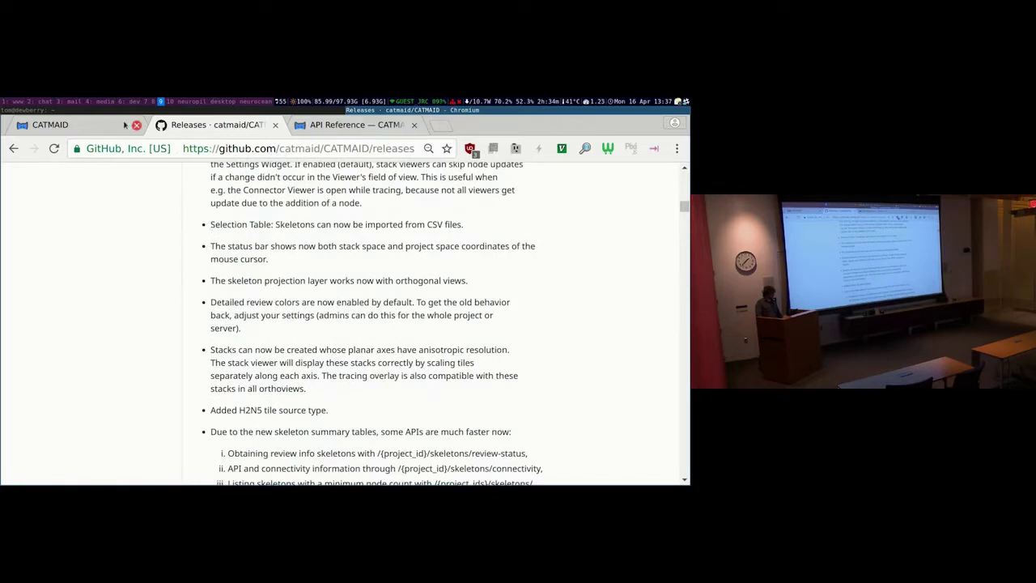
Open a Selection Table in CATMAID, load a CSV file to show the skeleton import options, and cancel the import
left_click(81, 126)
left_click(377, 169)
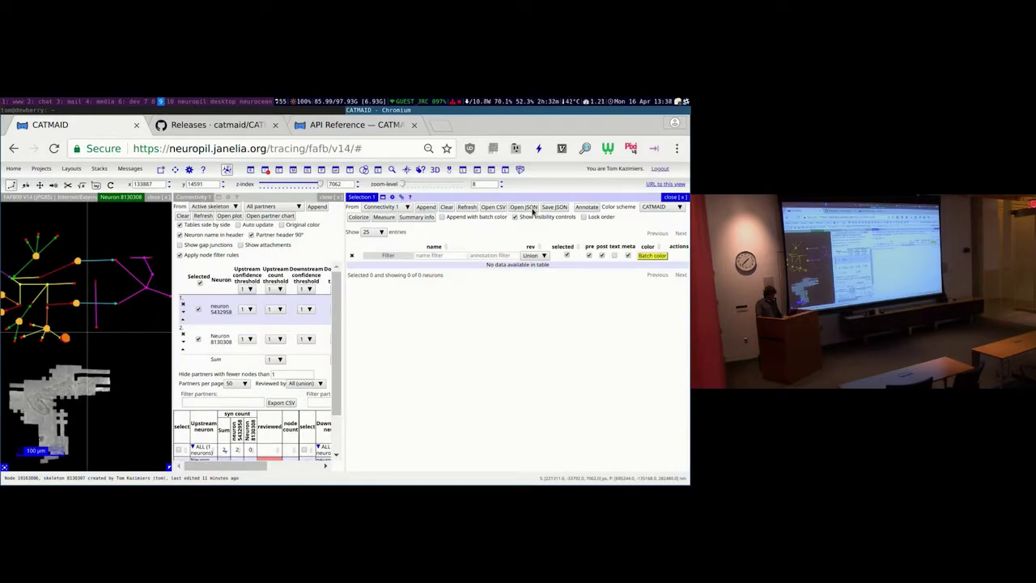
left_click(496, 208)
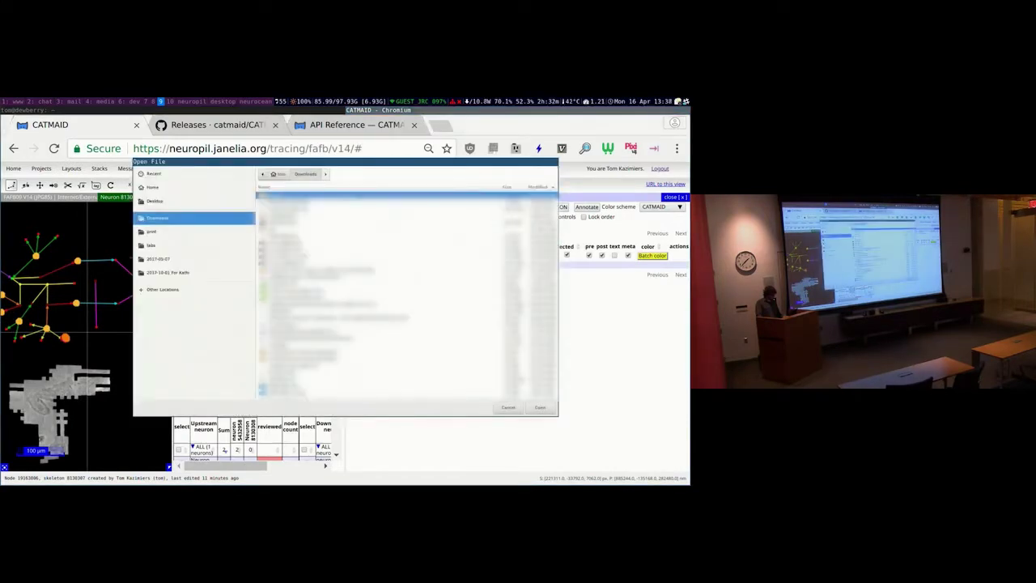
type("csv")
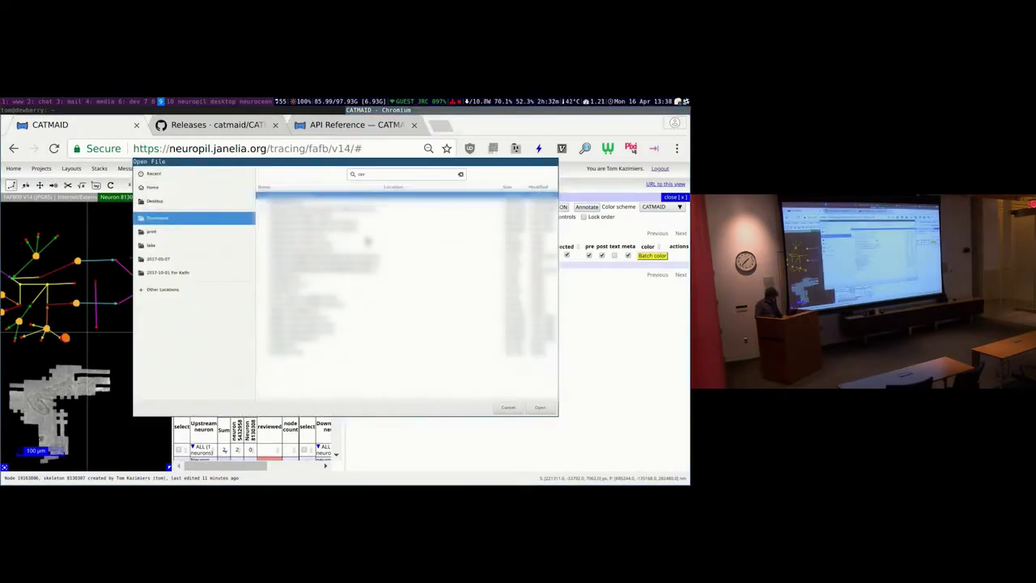
double_click(317, 236)
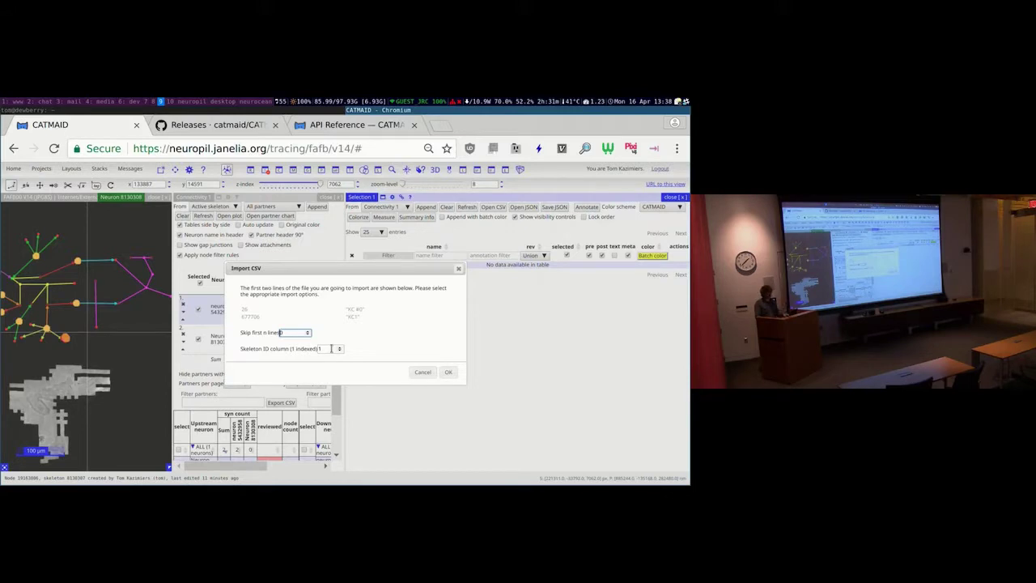
left_click(422, 373)
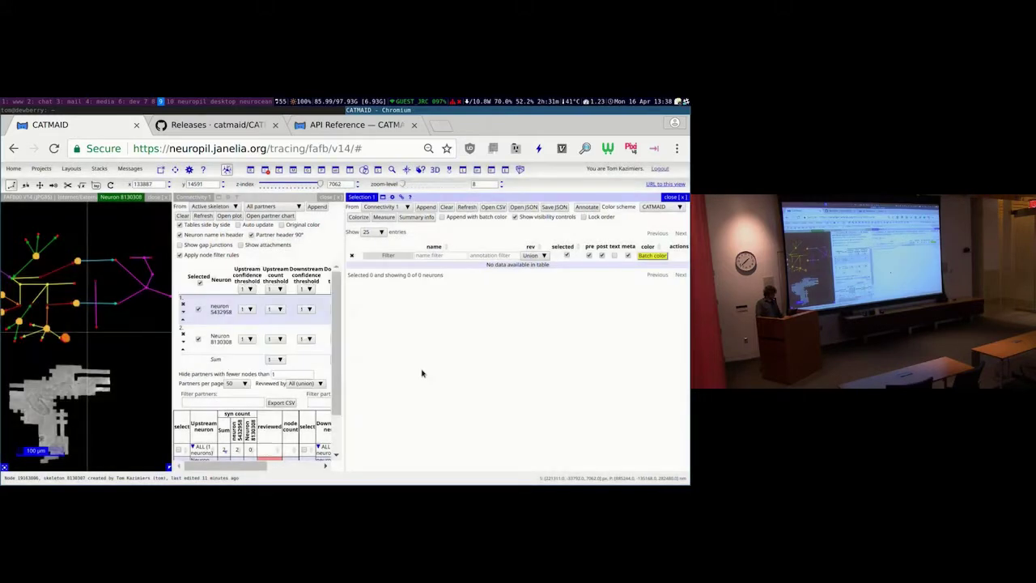
Check the release notes' status bar coordinates entry, return to CATMAID, and close the Connectivity and Selection Table widgets
key("ctrl+Tab")
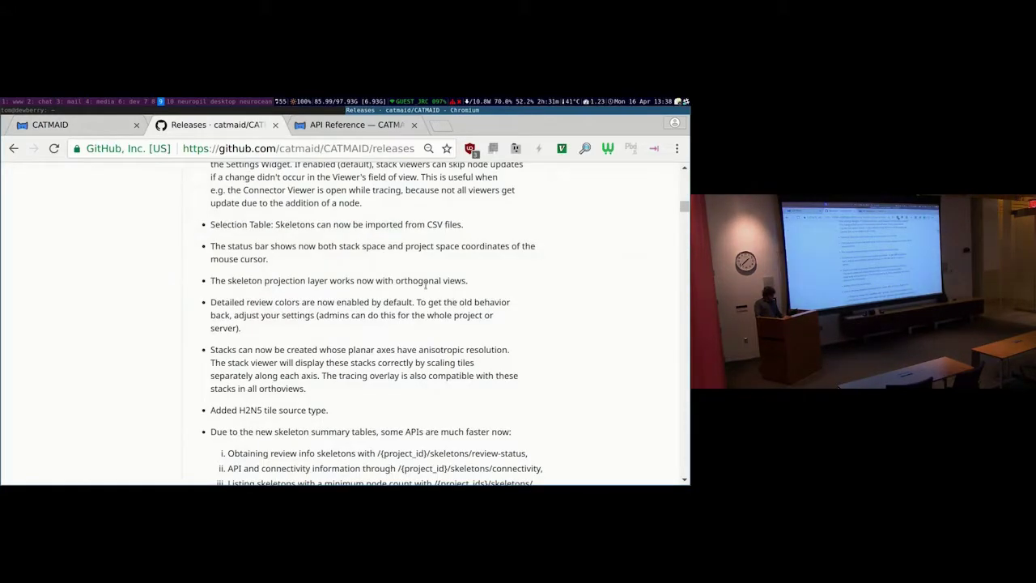
scroll(414, 278, "down", 1)
key("ctrl+Tab")
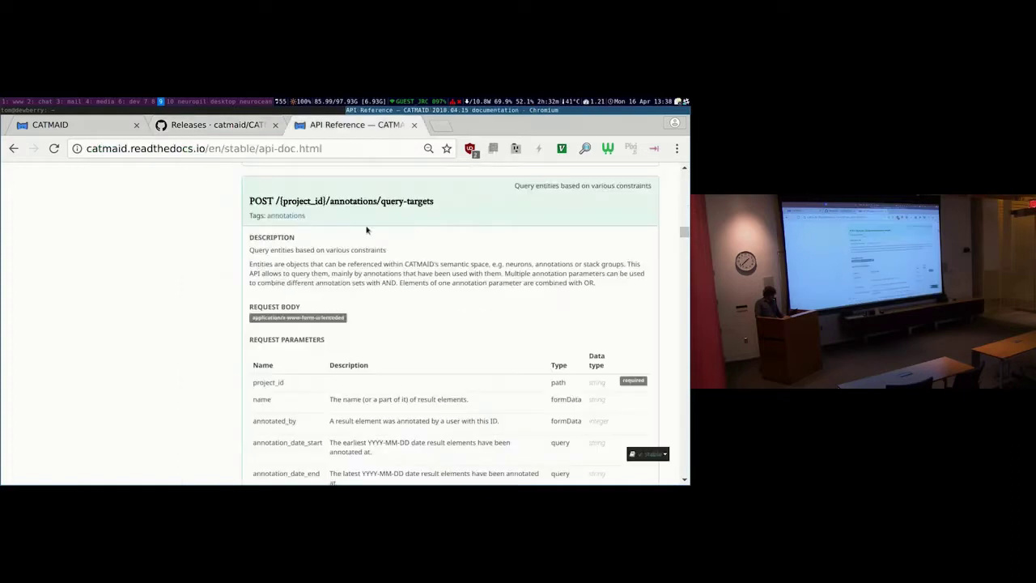
key("ctrl+shift+Tab")
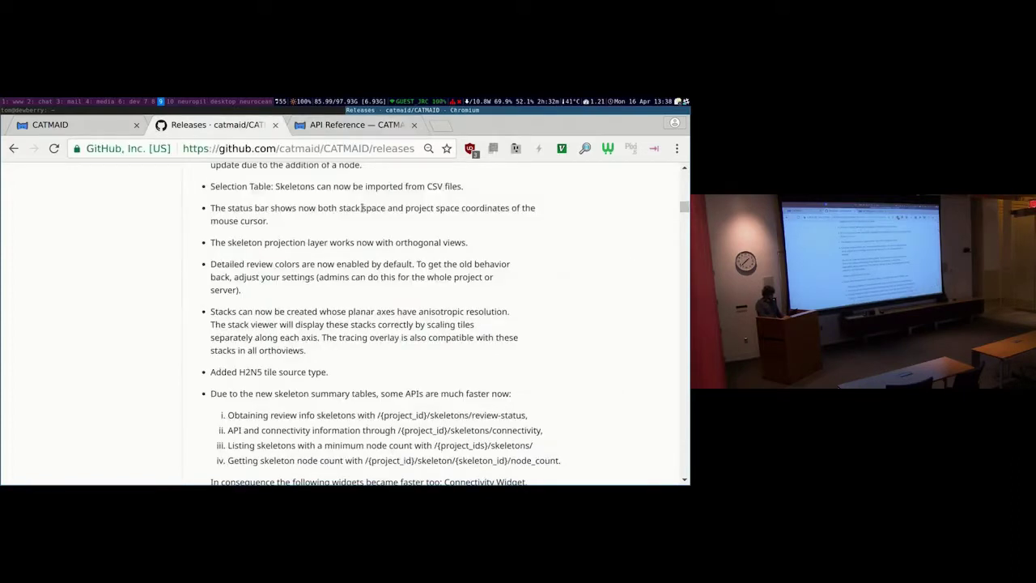
key("ctrl+shift+Tab")
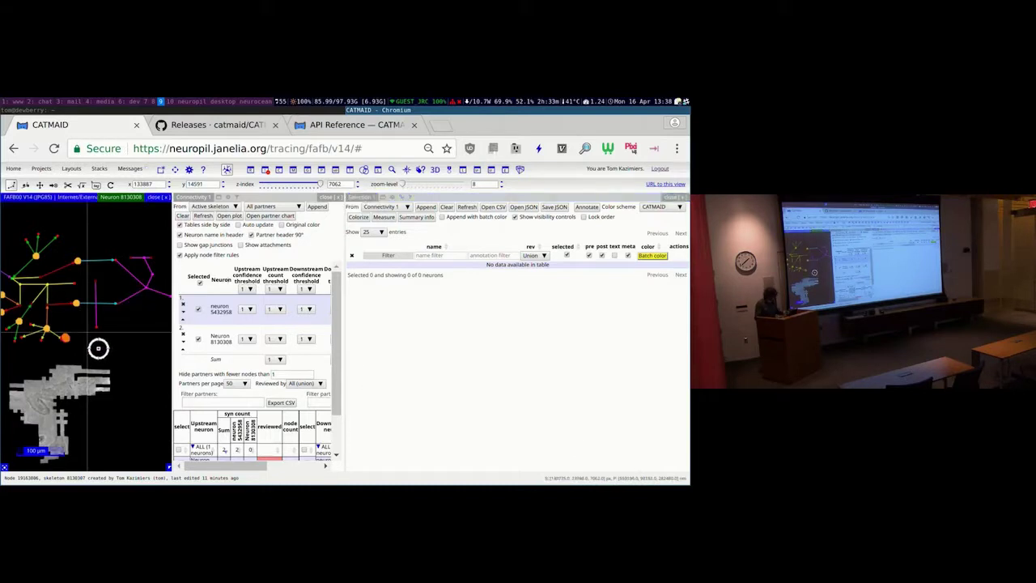
left_click(329, 197)
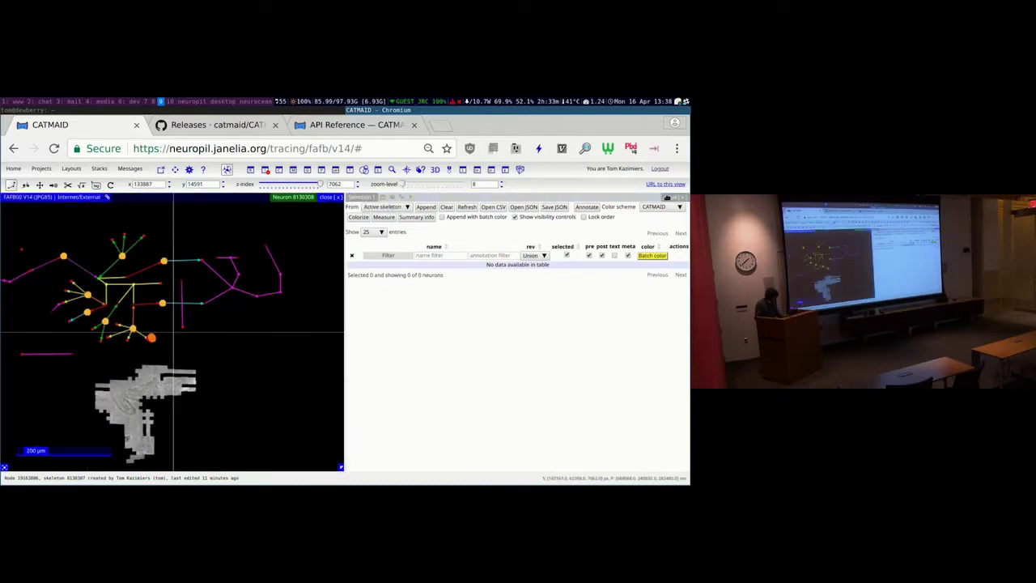
left_click(672, 199)
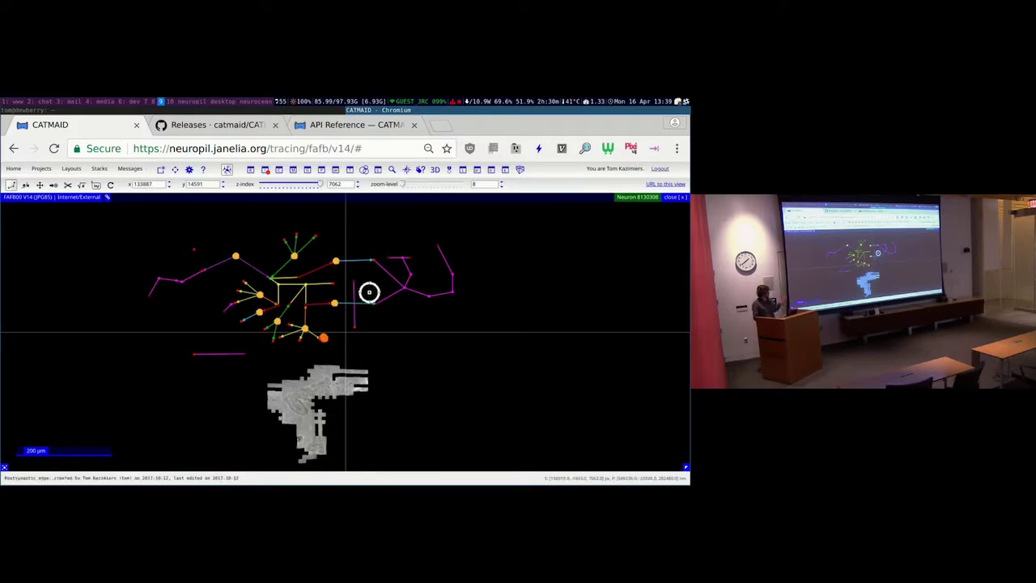
Open a 3D viewer and look through its view settings, stack options and skeleton filters
left_click(440, 172)
left_click(502, 212)
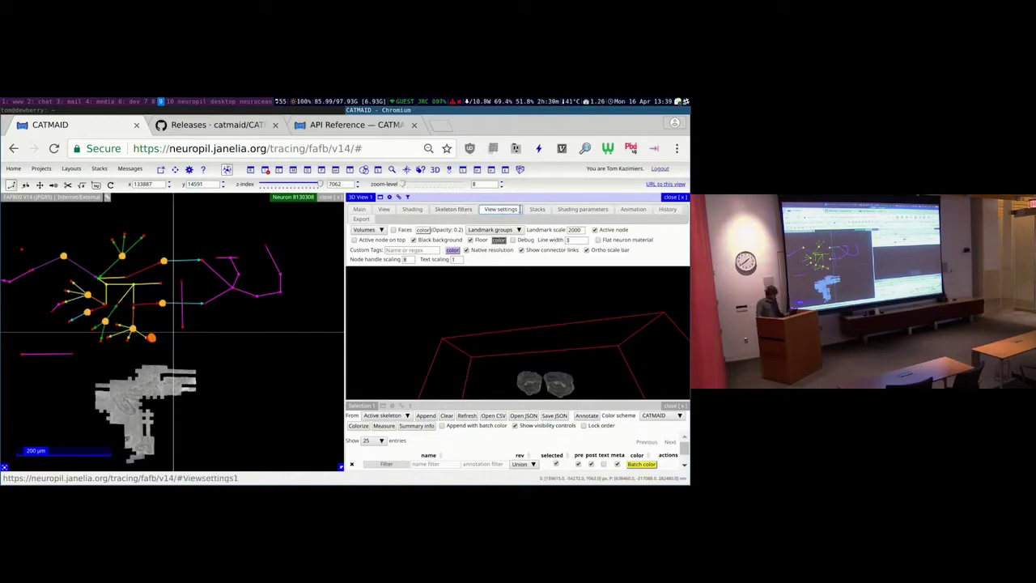
left_click(536, 209)
left_click(454, 209)
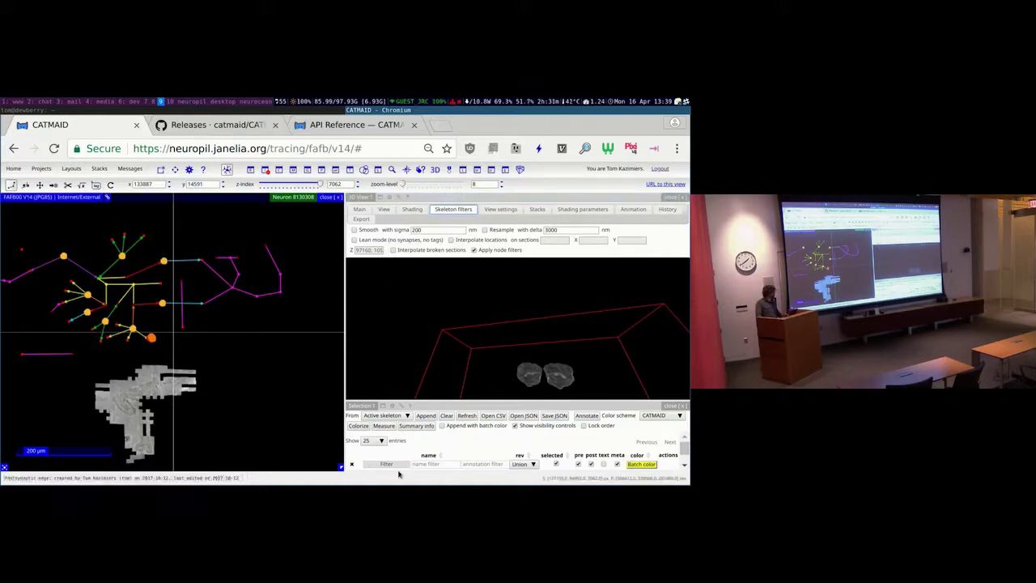
Read the release notes entries on the skeleton projection layer in orthogonal views and the detailed review colors
key("ctrl+Tab")
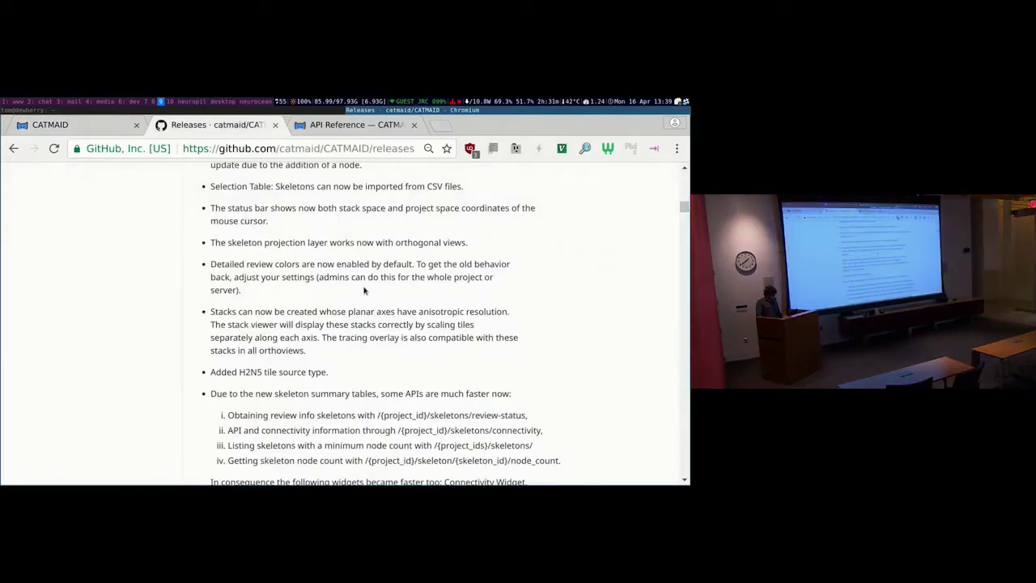
scroll(363, 290, "down", 1)
scroll(363, 291, "up", 1)
scroll(285, 248, "down", 1)
scroll(292, 249, "up", 1)
right_click(271, 250)
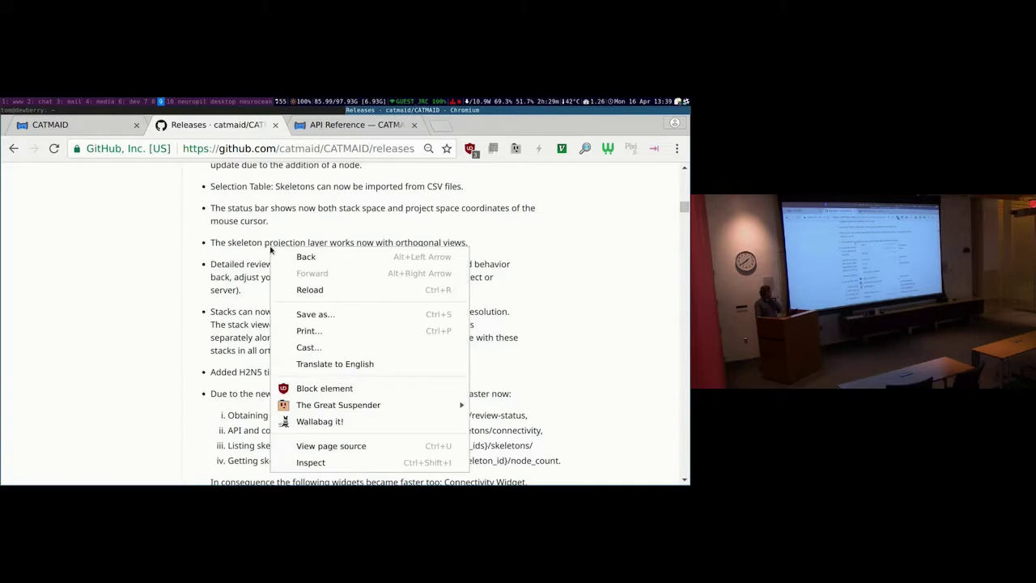
left_click(172, 233)
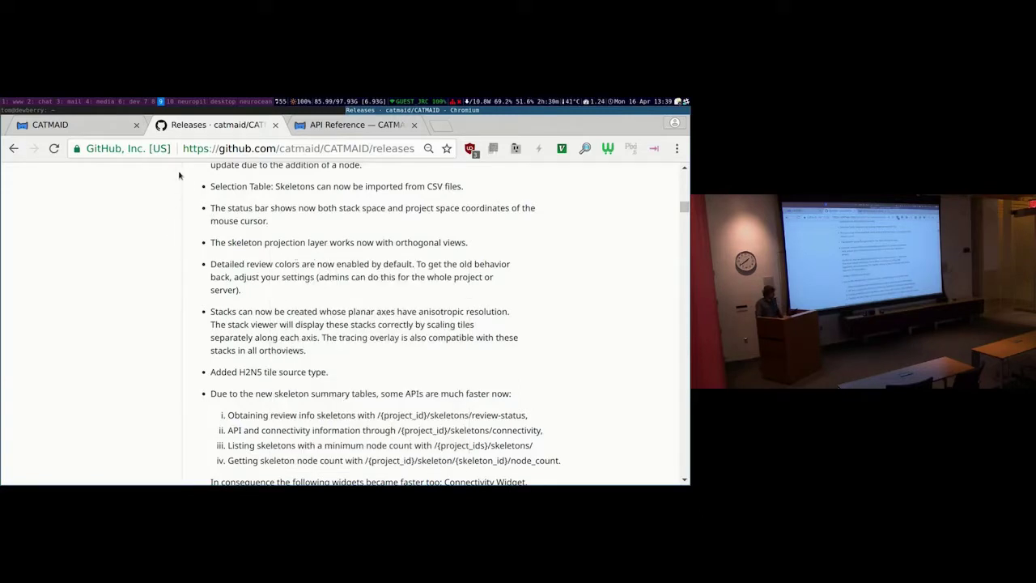
Return to CATMAID and widen the stack view slightly against the 3D viewer
left_click(107, 128)
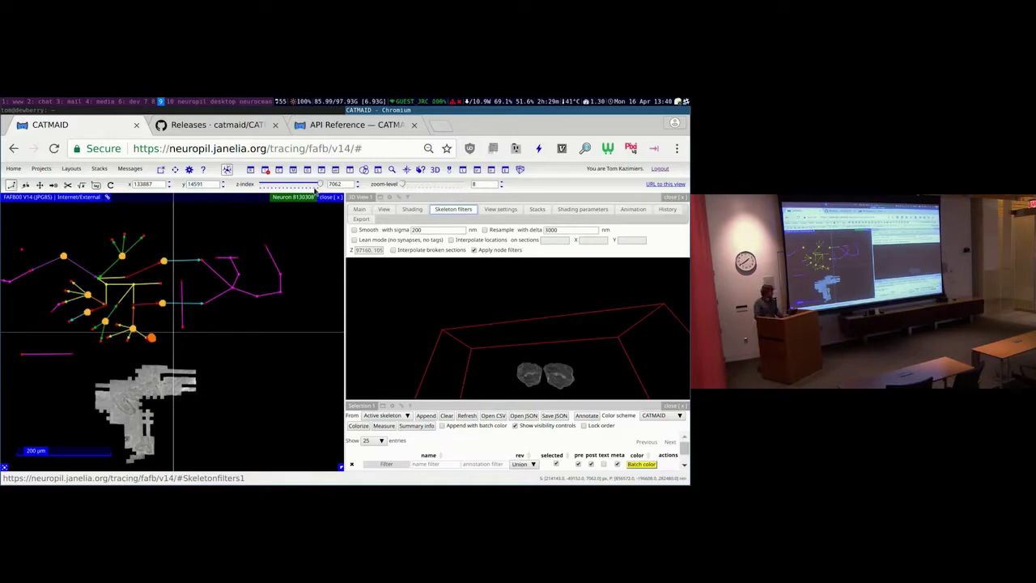
left_click_drag(344, 212, 347, 211)
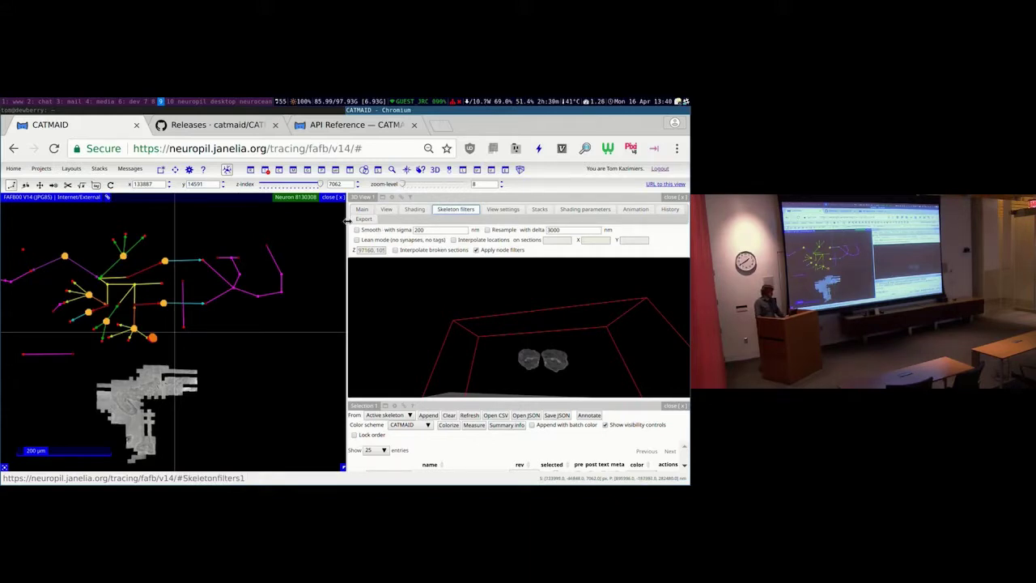
left_click_drag(350, 218, 359, 220)
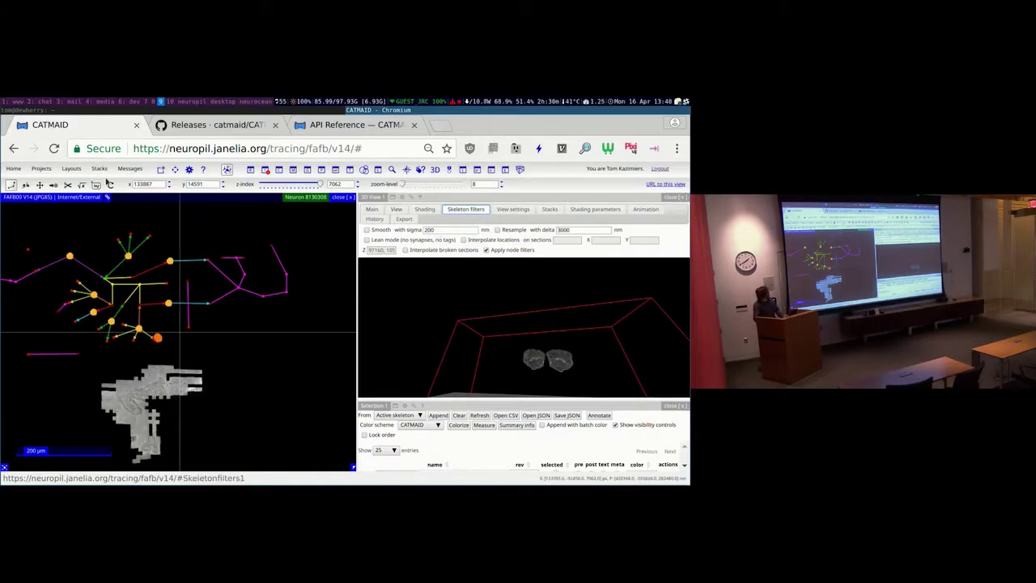
Close the 3D viewer and Selection Table, and exit the project by closing its stack view
mouse_move(98, 168)
left_click(682, 196)
left_click(684, 197)
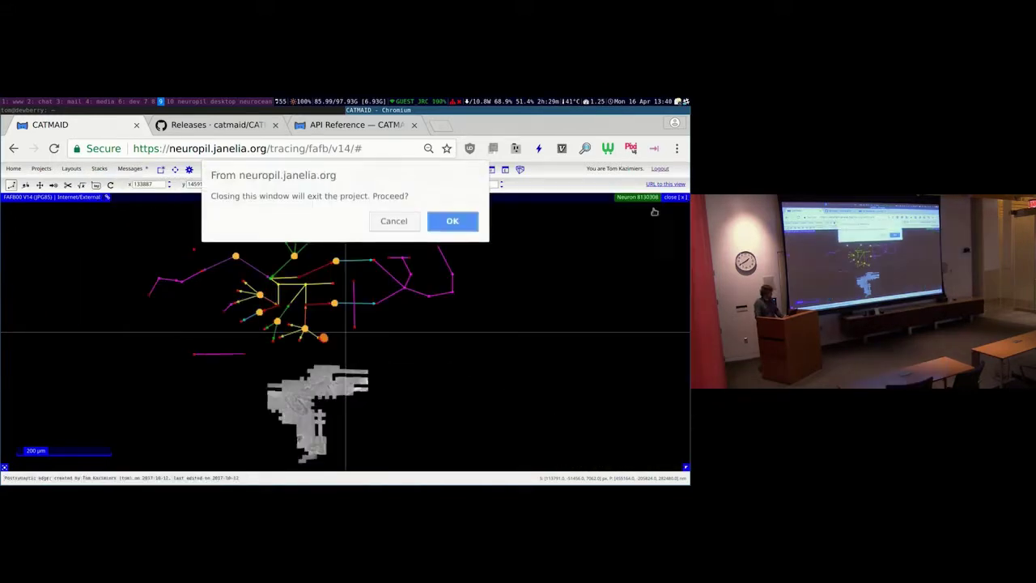
left_click(468, 223)
Enlarge the project list page and open "FAFBv14 Ortho view [Janelia intranet only]"
scroll(243, 336, "down", 2)
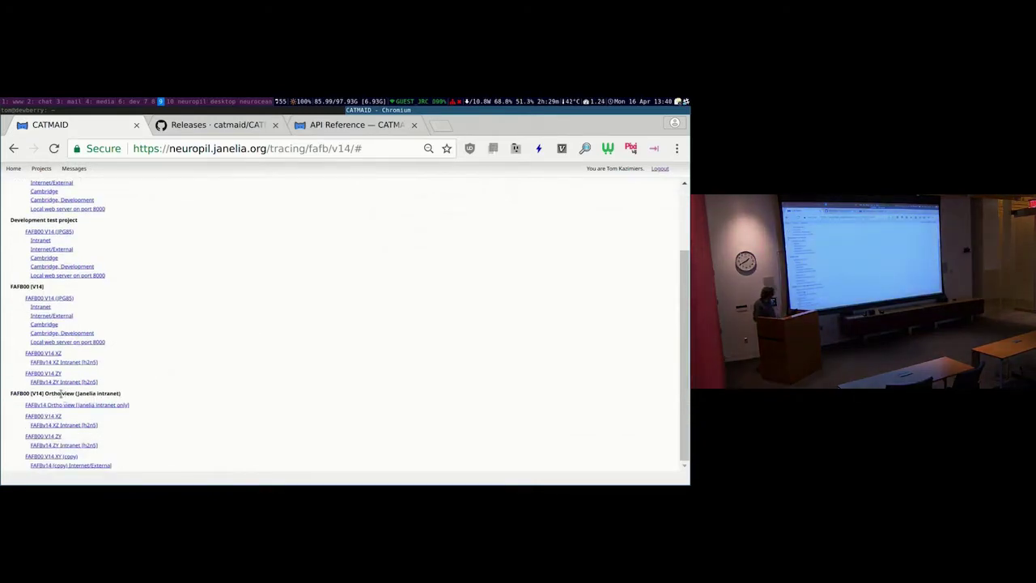
key("ctrl+plus")
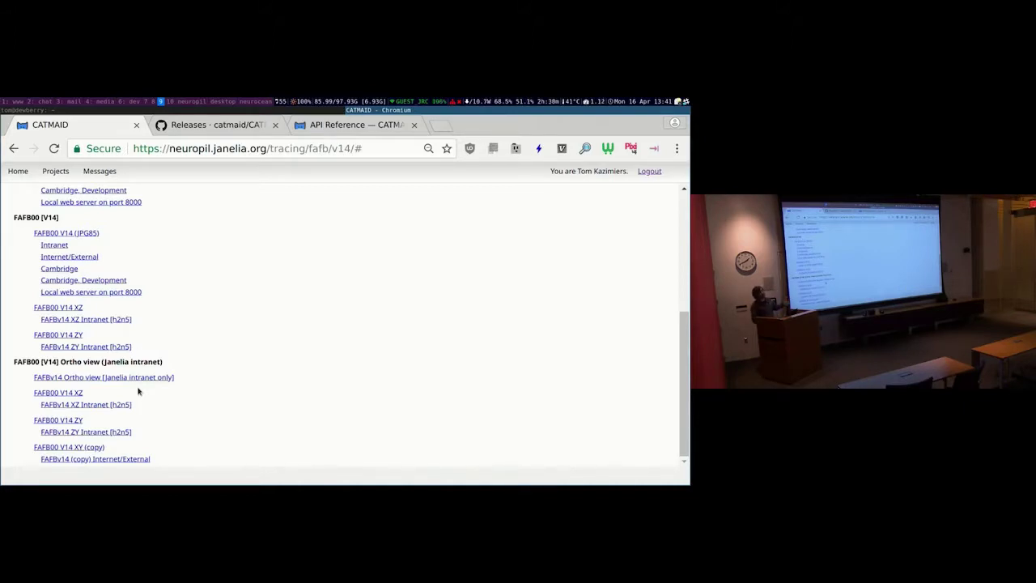
left_click(87, 378)
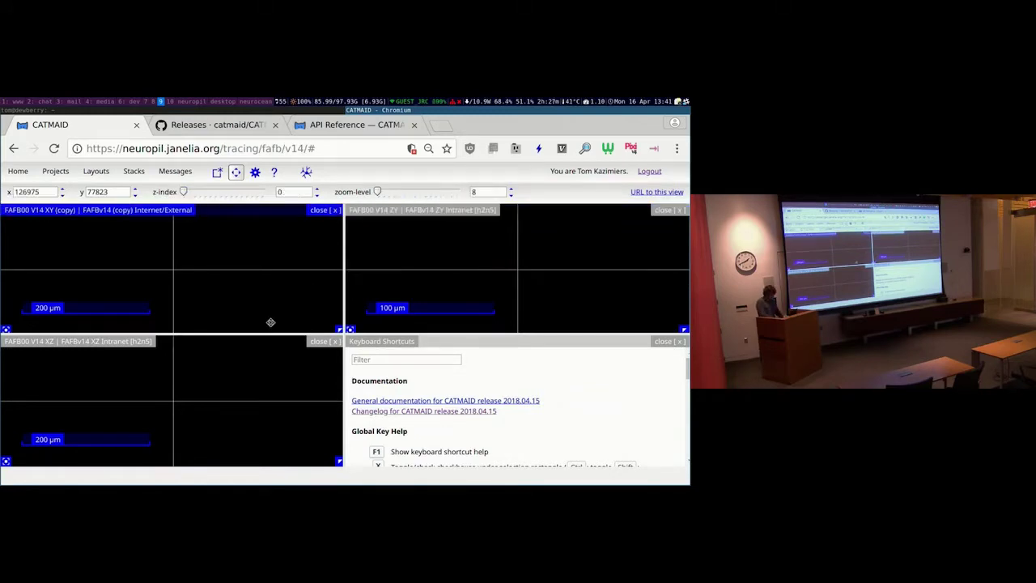
Open a terminal, start the SSH proxy tunnel to janelia-login2 on port 8123, and enter the passcode and account password
key("super+Return")
key("ctrl+r")
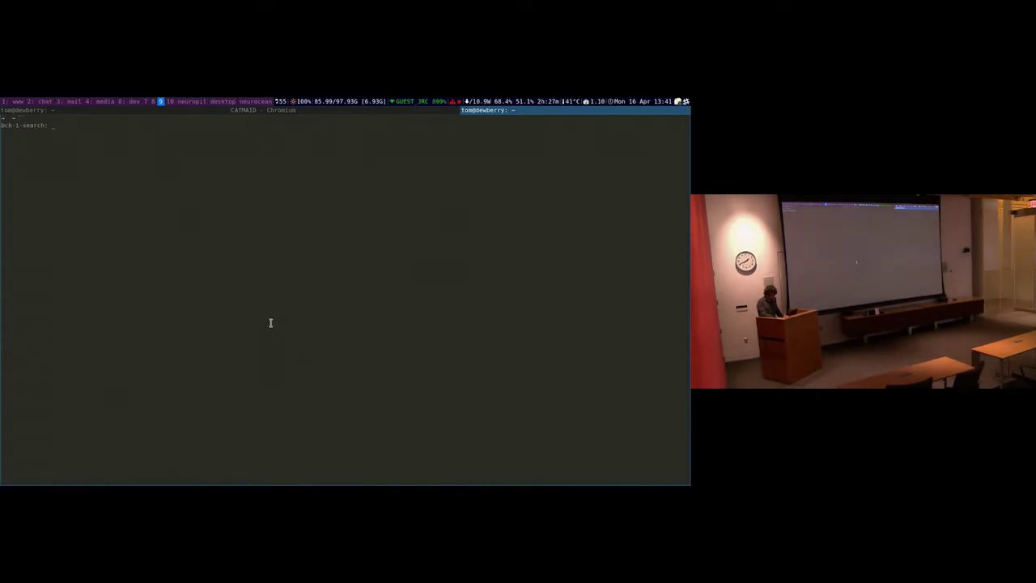
type("login")
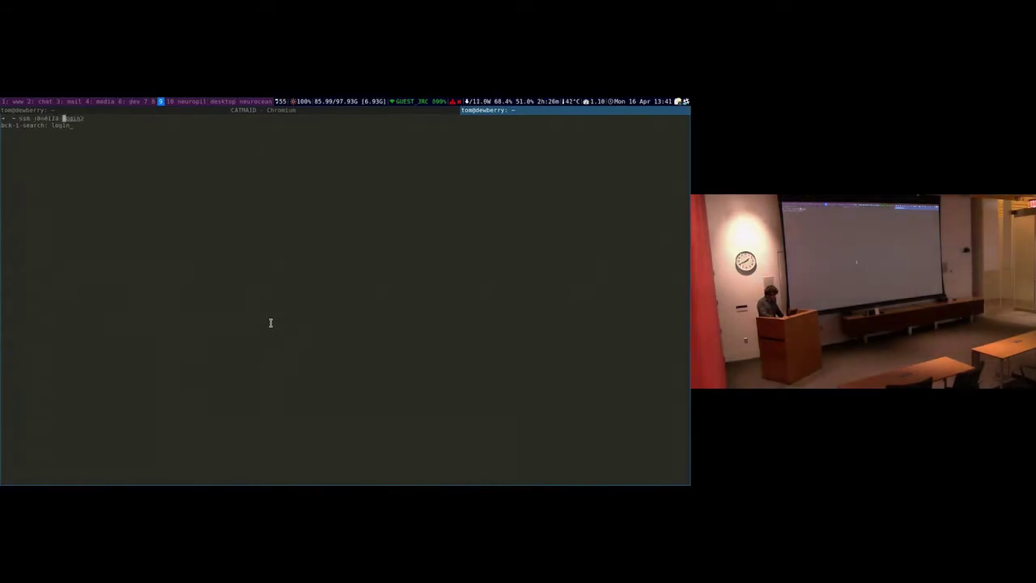
key("BackSpace")
key("BackSpace")
key("BackSpace")
key("BackSpace")
key("BackSpace")
type("8123")
key("ctrl+r")
key("Return")
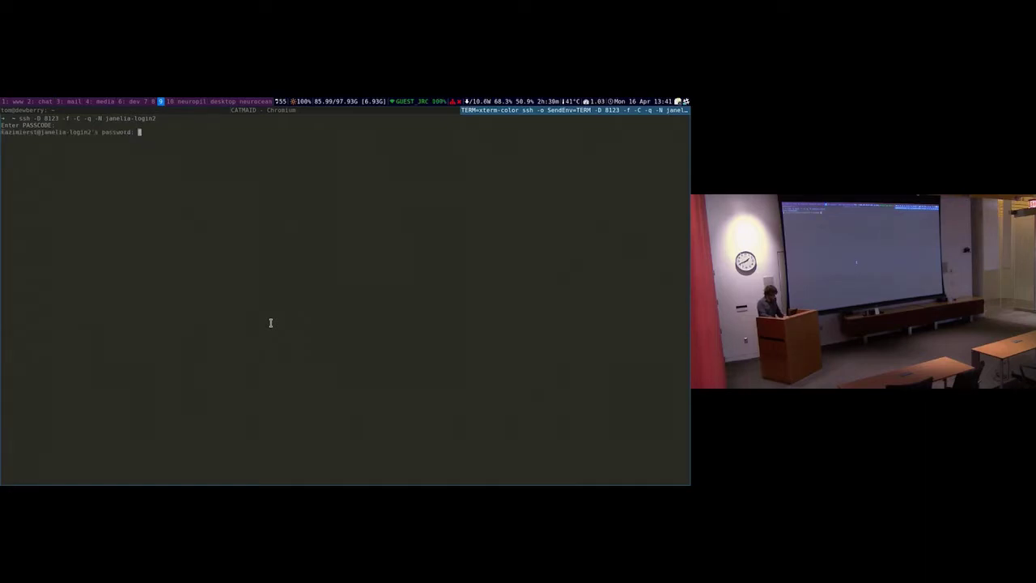
key("Return")
Launch a separate Chromium instance from the command history, using the socks5://localhost:8123 proxy and a temporary user data directory
key("ctrl+r")
type("8123")
key("ctrl+r")
key("Right")
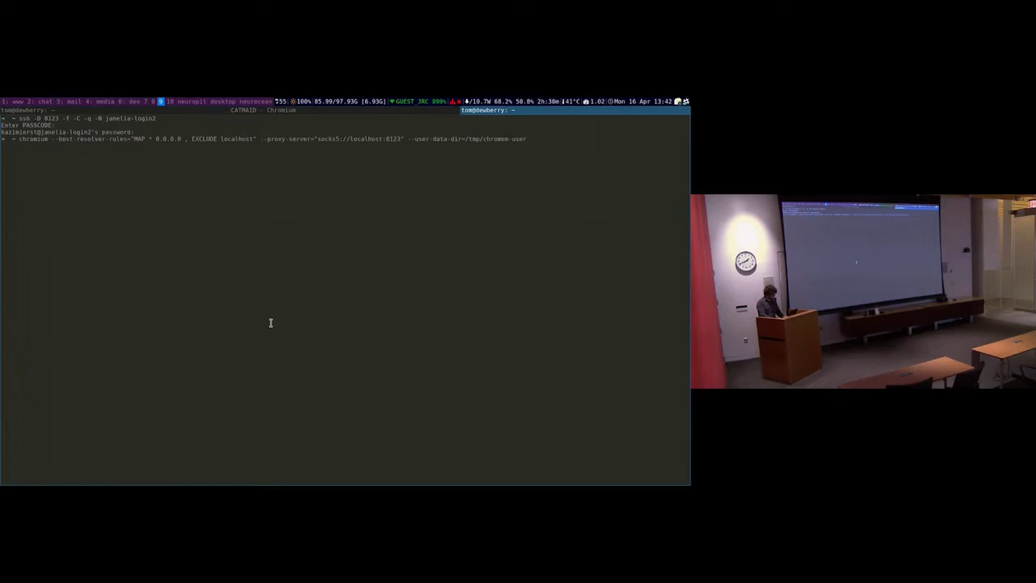
key("Return")
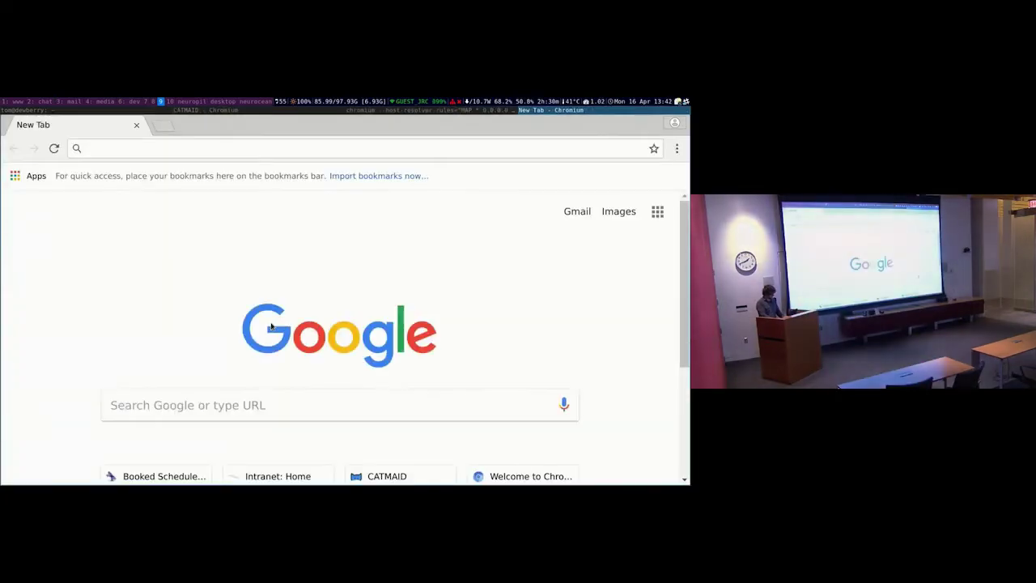
Load the CATMAID page neuropil.janelia.org/tracing/fafb/v14/ and open "FAFBv14 Ortho view [Janelia intranet only]"
type("v14")
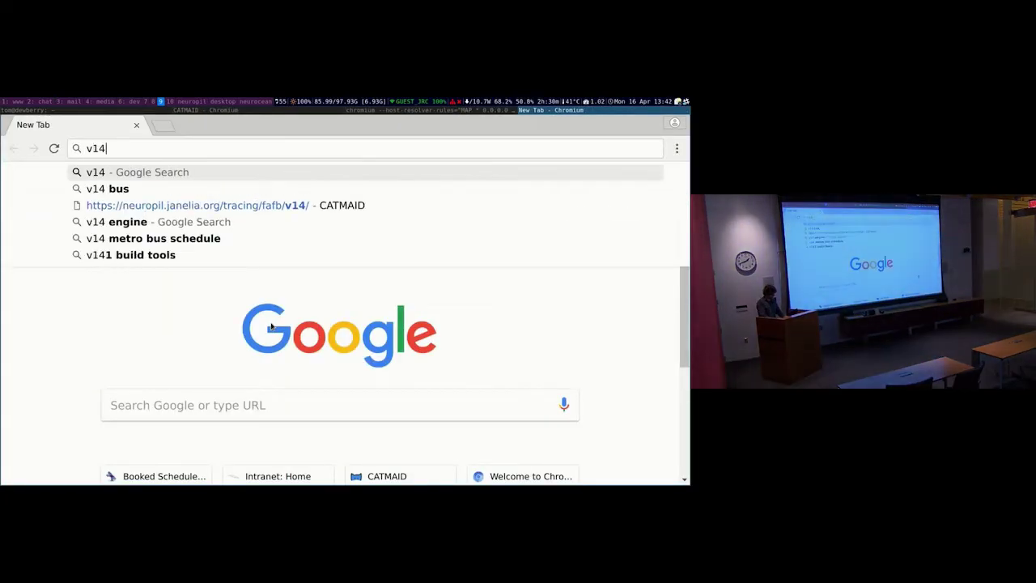
key("Down")
key("Down")
key("Return")
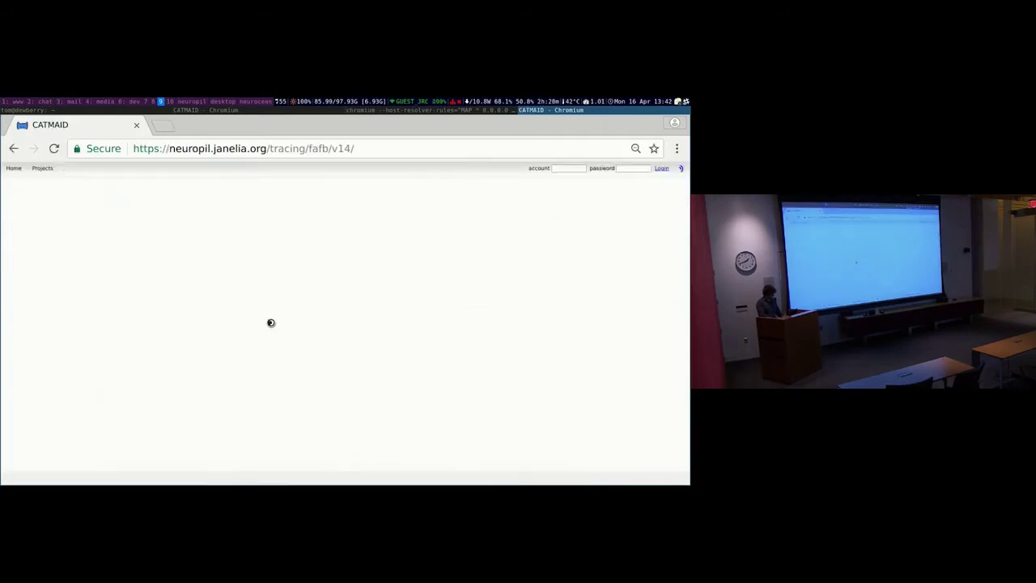
scroll(268, 316, "down", 3)
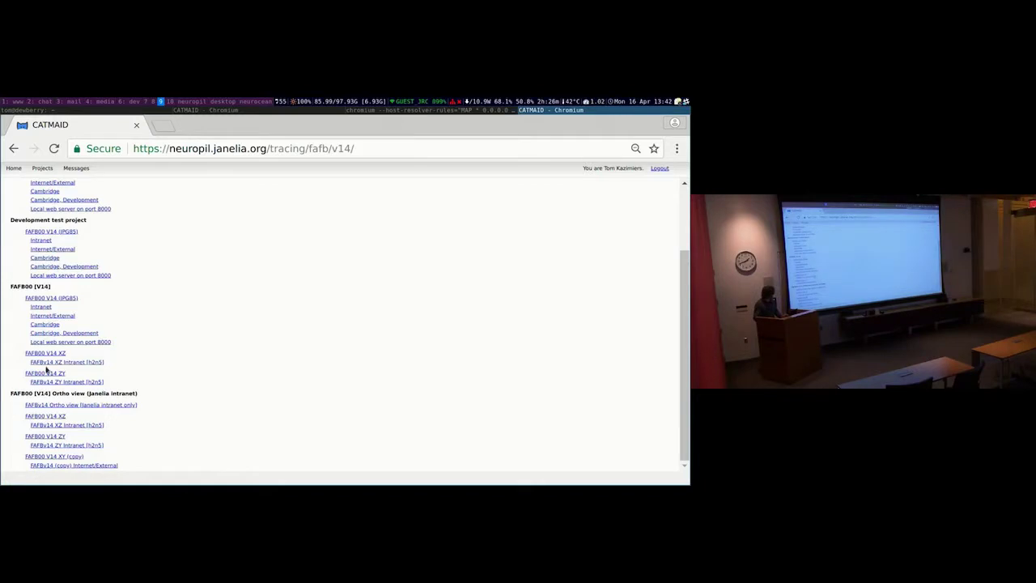
left_click(91, 405)
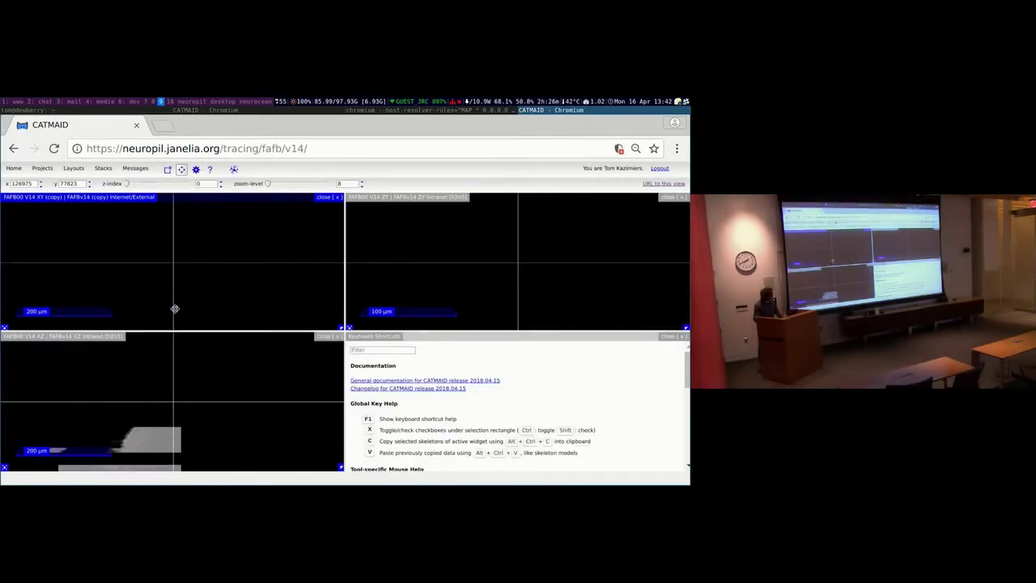
Activate the XZ, XY and ZY views in turn and advance the XY stack to section 1
left_click(152, 413)
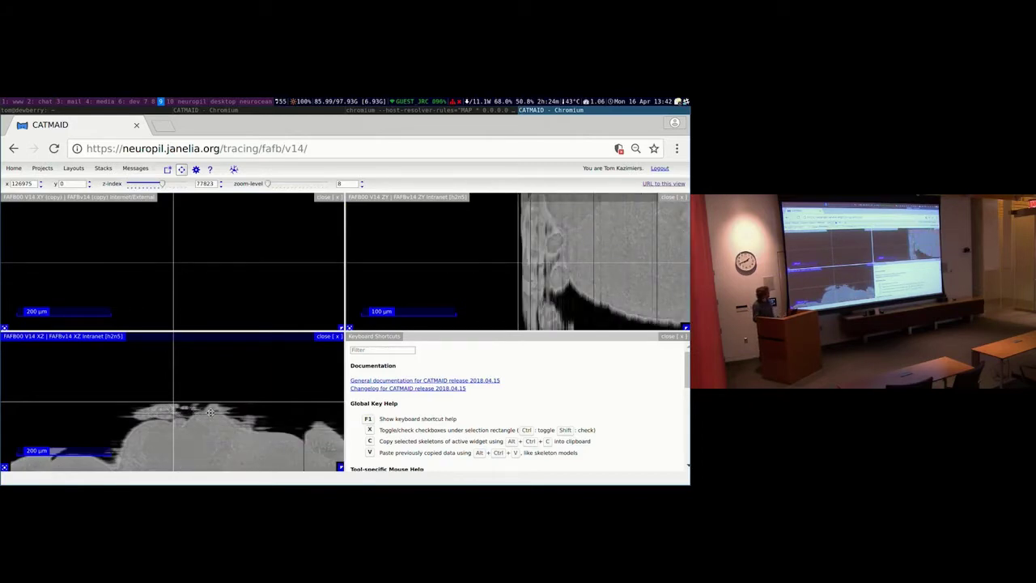
left_click(162, 268)
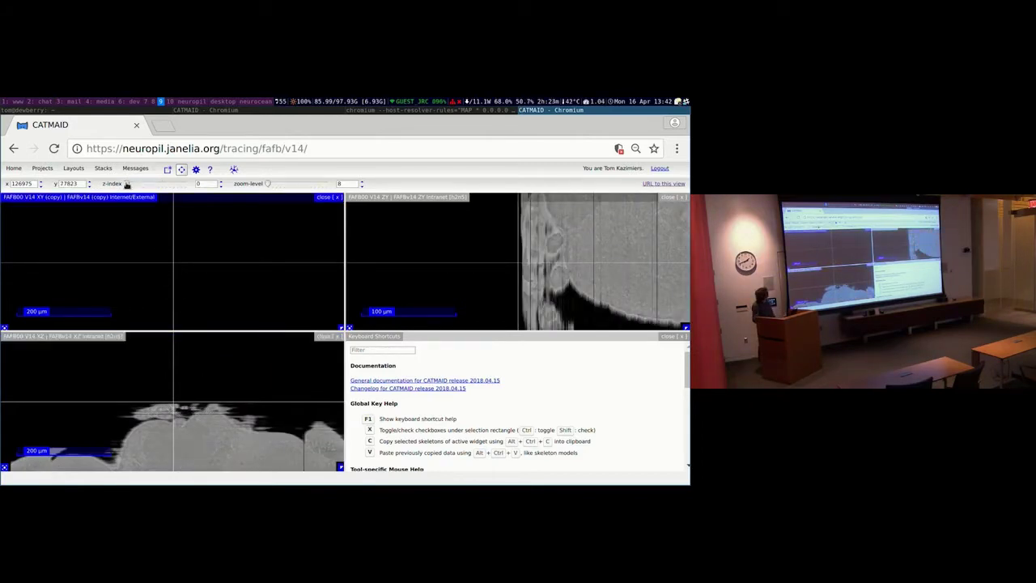
key("period")
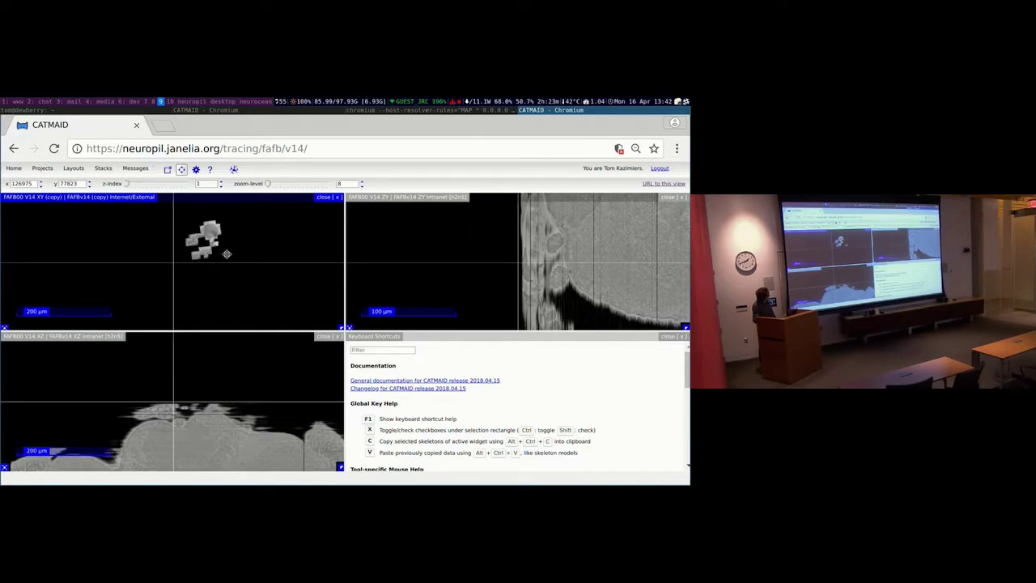
left_click(261, 352)
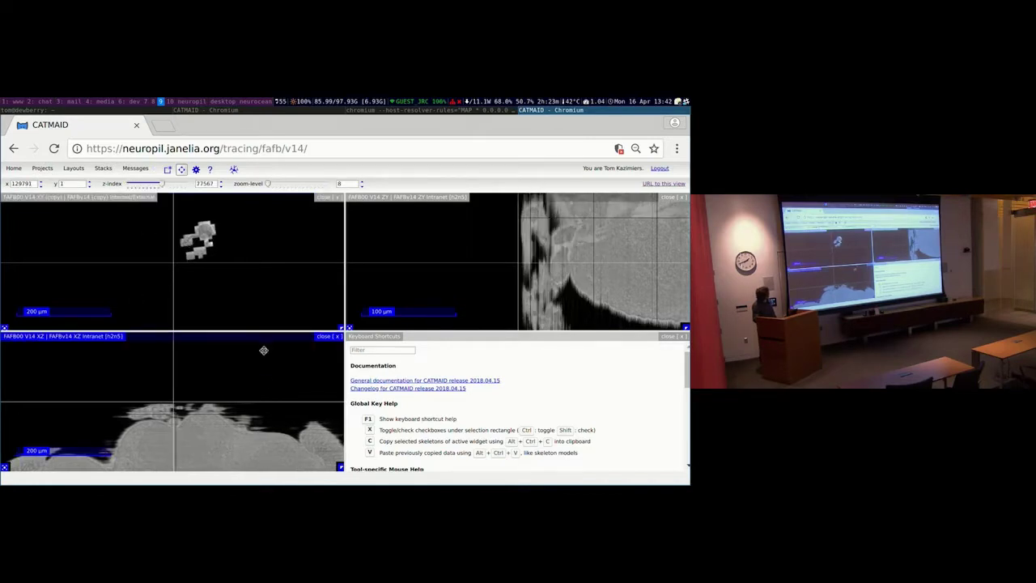
left_click(474, 284)
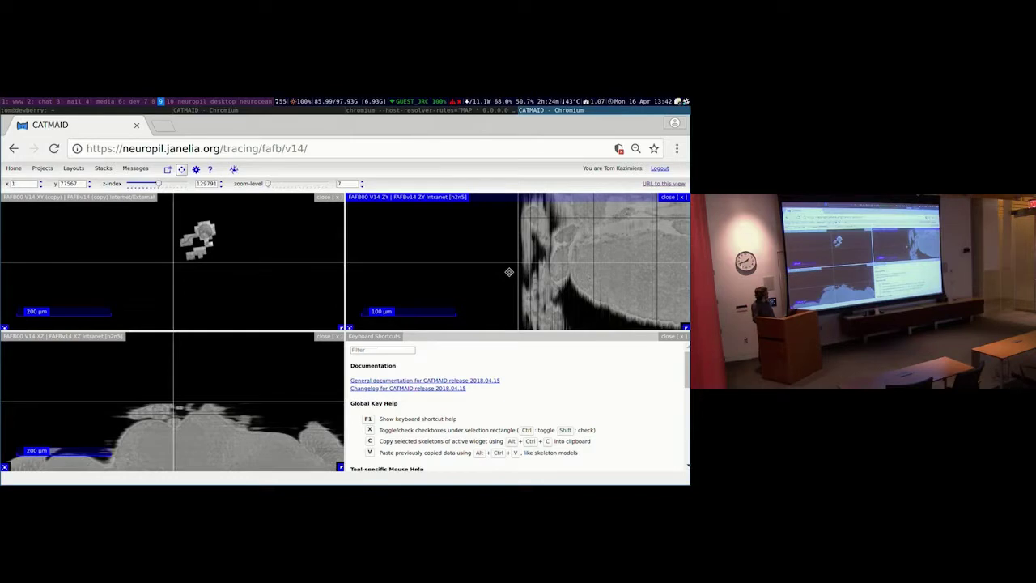
left_click(336, 437)
left_click(80, 234)
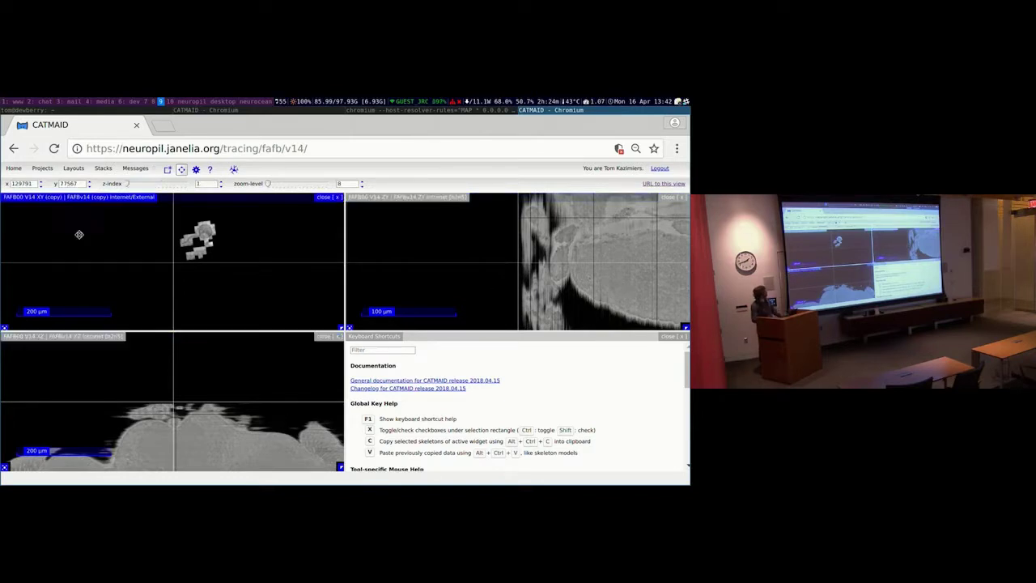
Navigate the linked orthogonal views into the brain tissue at XY section 4012
left_click(128, 184)
left_click(188, 404)
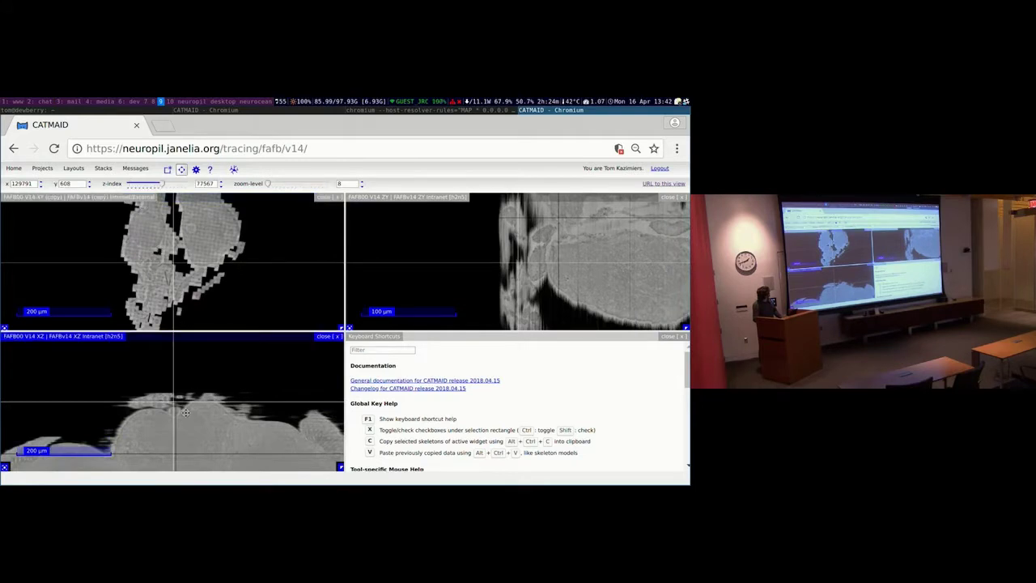
scroll(182, 397, "down", 5)
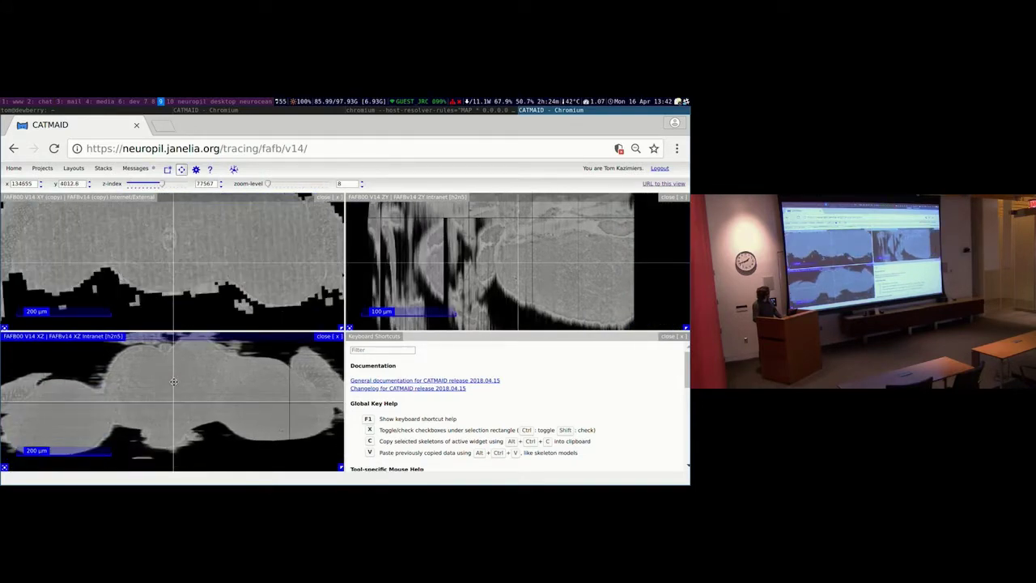
left_click(237, 247)
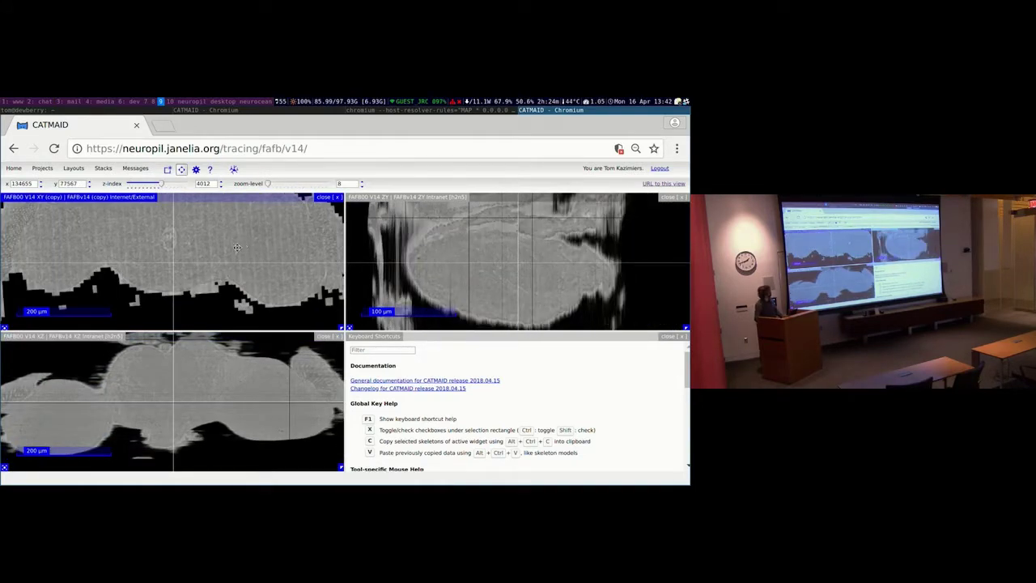
left_click_drag(222, 229, 204, 264)
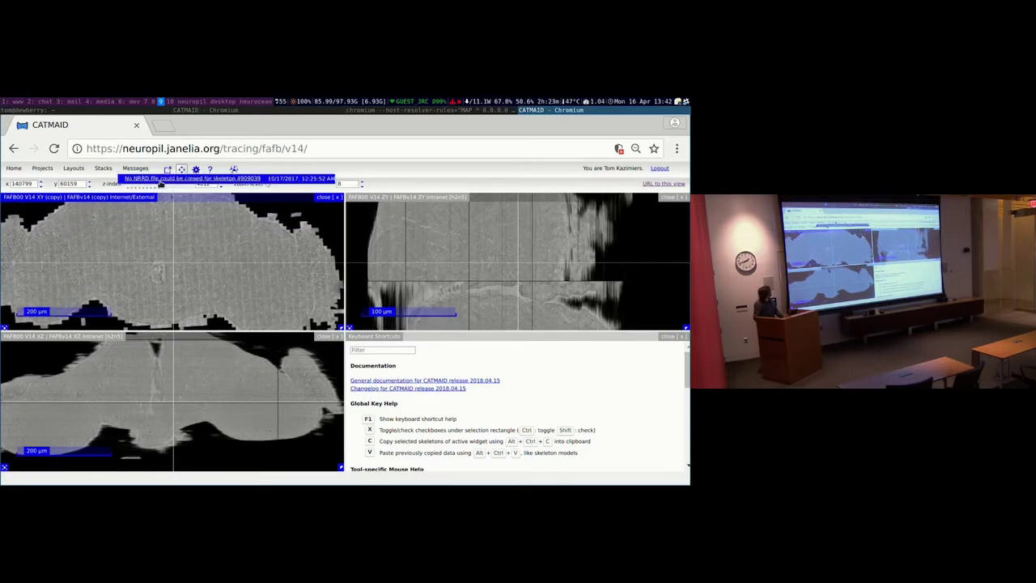
Zoom the linked views in to zoom level 2 and inspect the neurites around the XY view's centre
left_click_drag(268, 188, 317, 185)
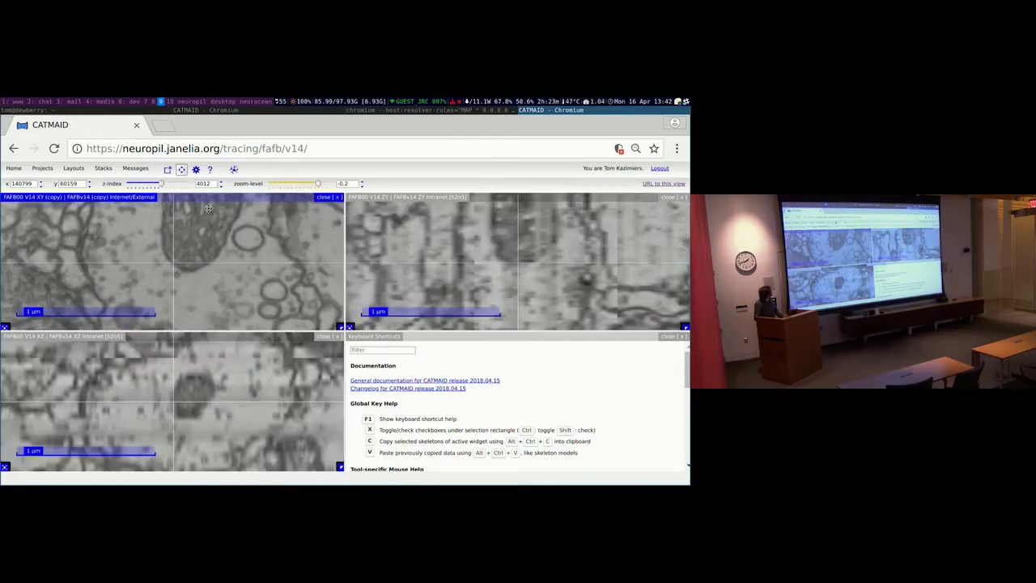
left_click_drag(201, 241, 200, 252)
scroll(182, 247, "down", 3)
left_click_drag(182, 251, 203, 267)
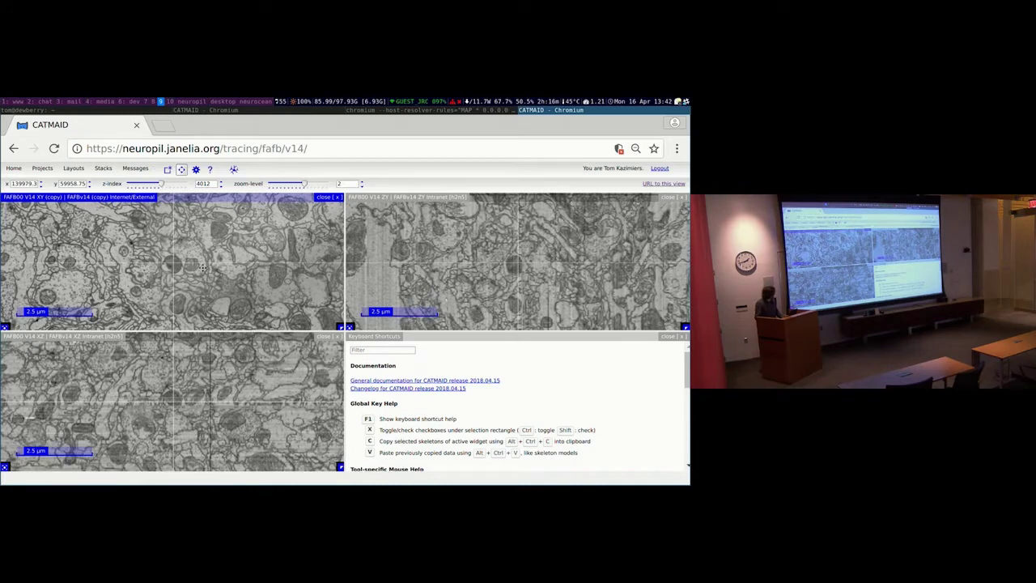
Pan the XZ view to examine how the XY and ZY views follow its position
left_click(237, 355)
left_click_drag(216, 422, 235, 370)
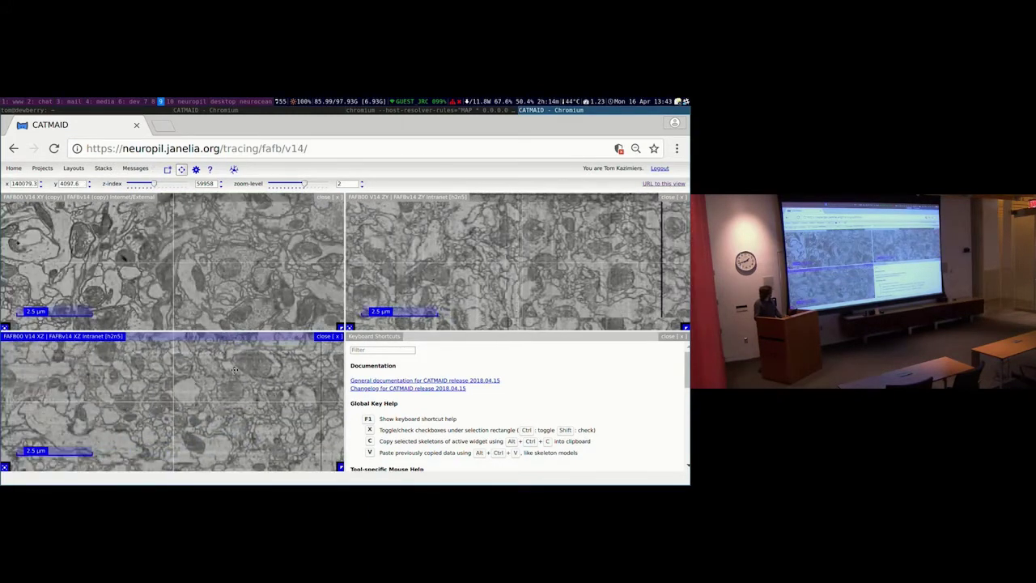
left_click_drag(148, 373, 180, 396)
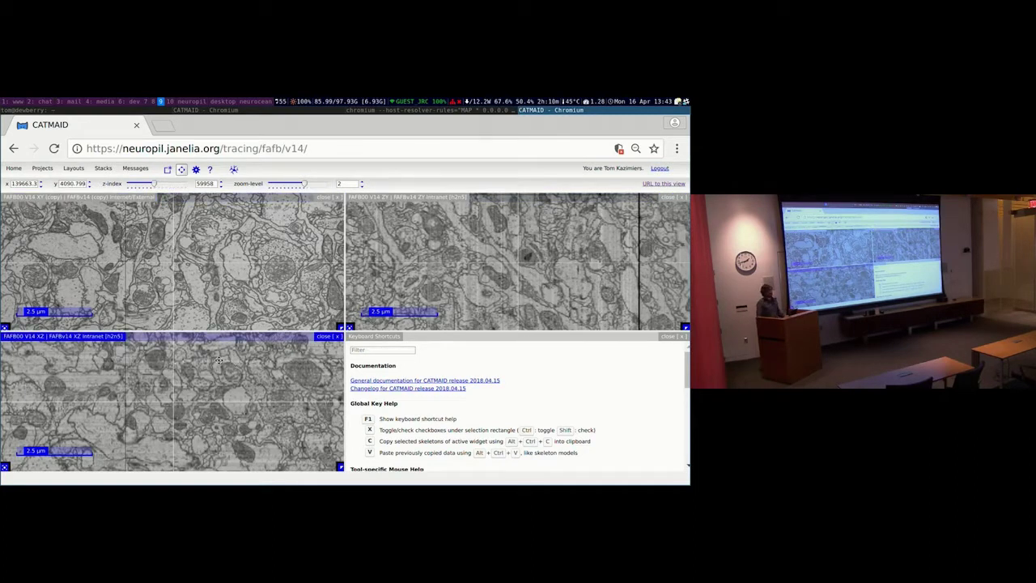
left_click_drag(162, 396, 166, 397)
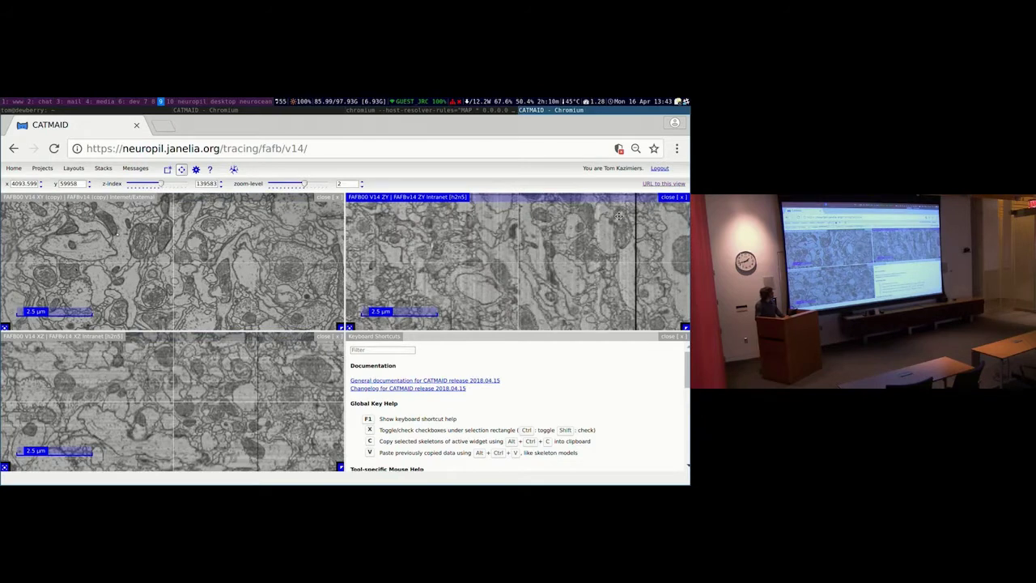
Close all views of the ortho project and confirm exiting the project
left_click(672, 198)
left_click(672, 197)
left_click(673, 198)
left_click(673, 197)
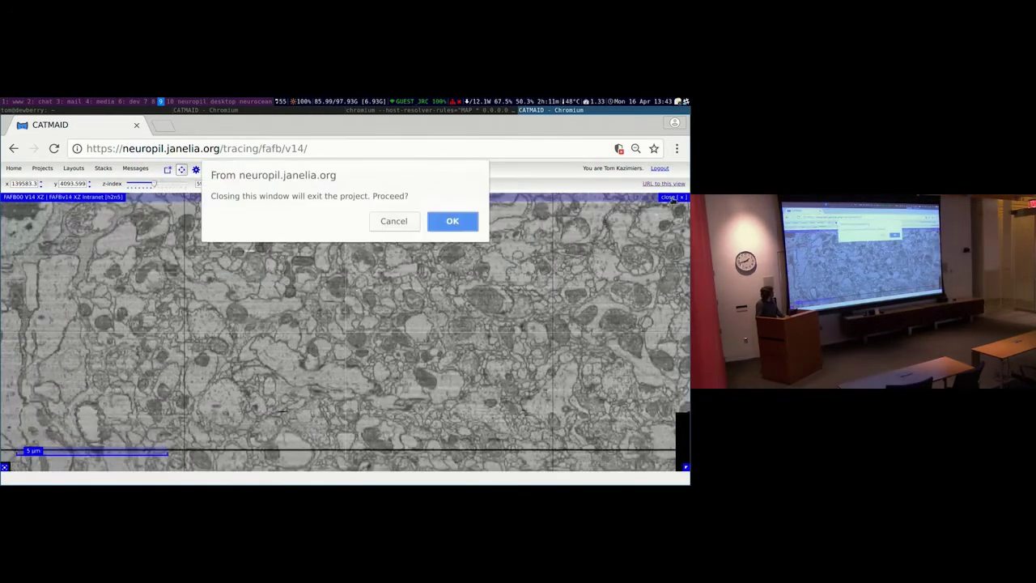
left_click(469, 222)
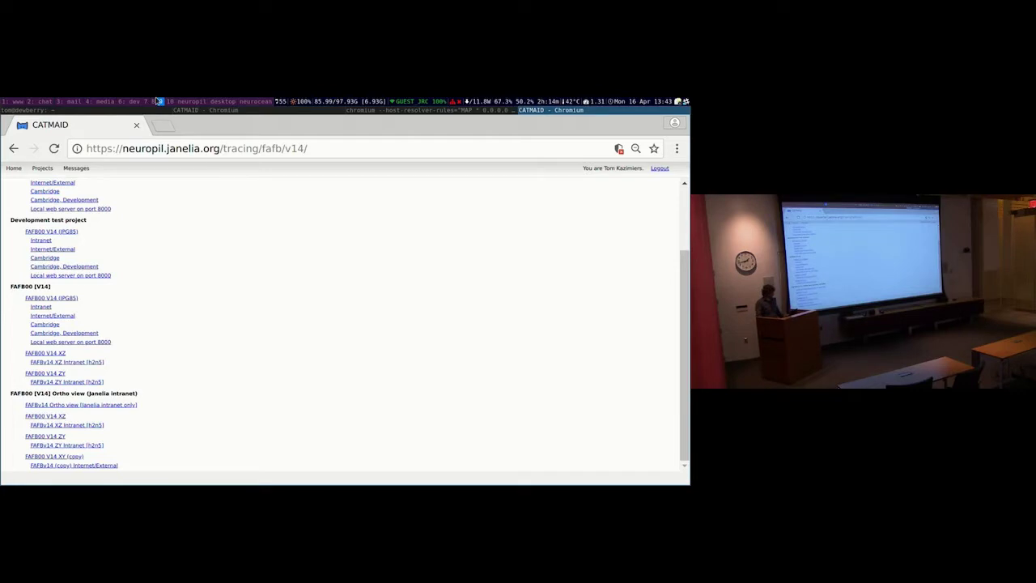
Open the FAFB00 V14 (JPG85) stack of the FAFB00 [V14] project and activate the tracing tool
left_click(61, 299)
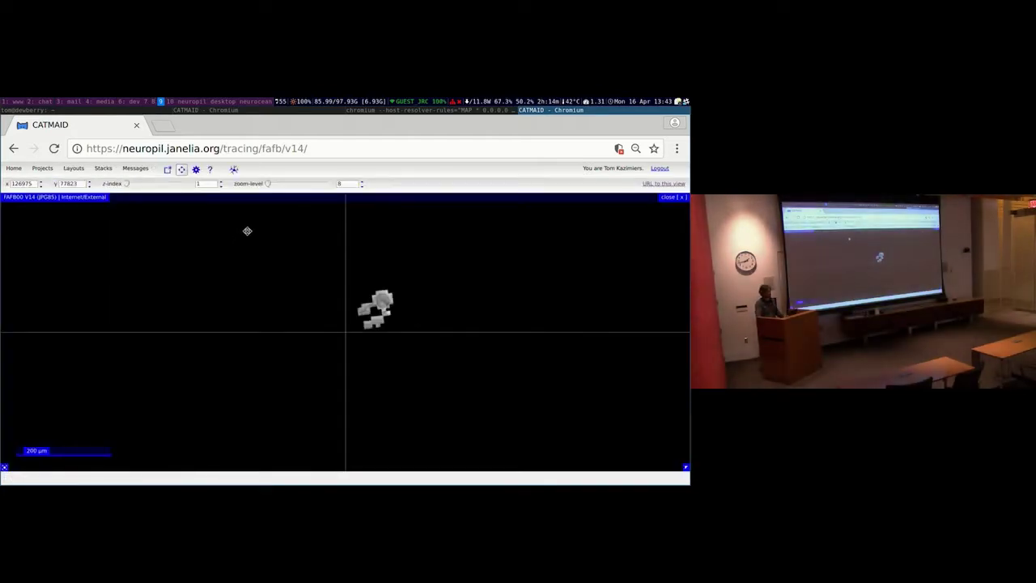
left_click(234, 169)
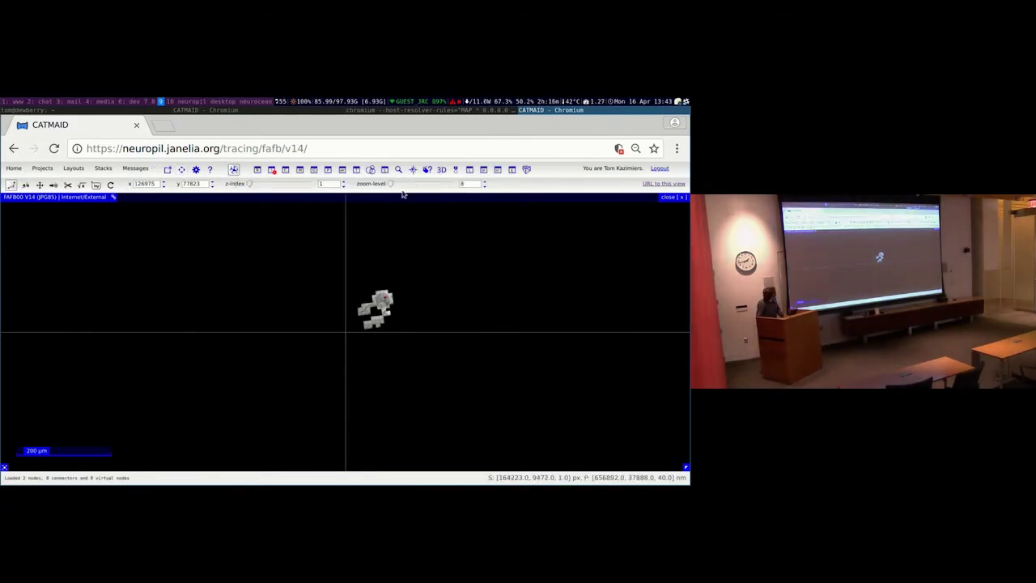
Open the FAFB00 V14 XZ stack in a new viewer and dock it below the XY stack viewer
mouse_move(111, 170)
mouse_move(113, 189)
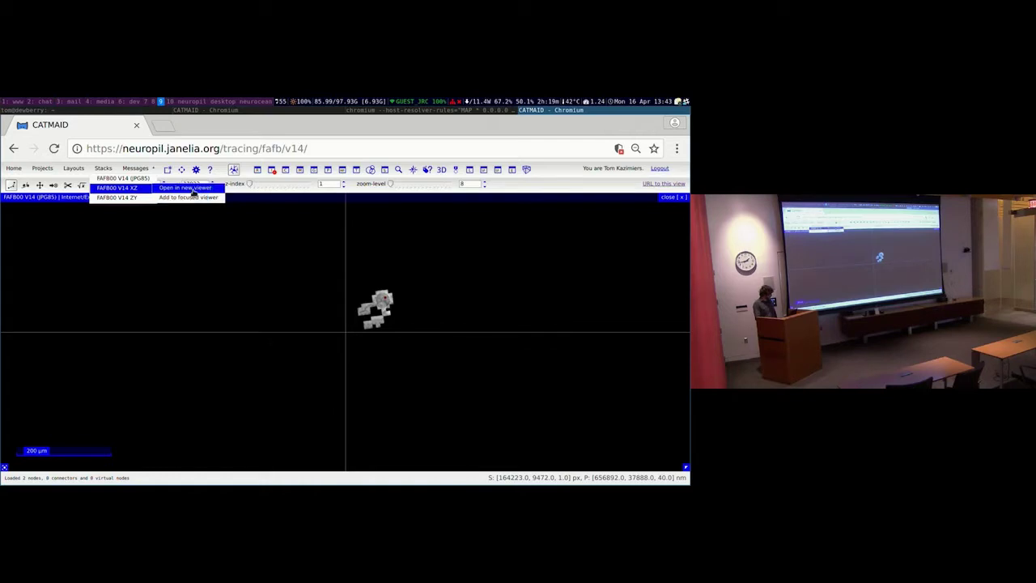
left_click(194, 191)
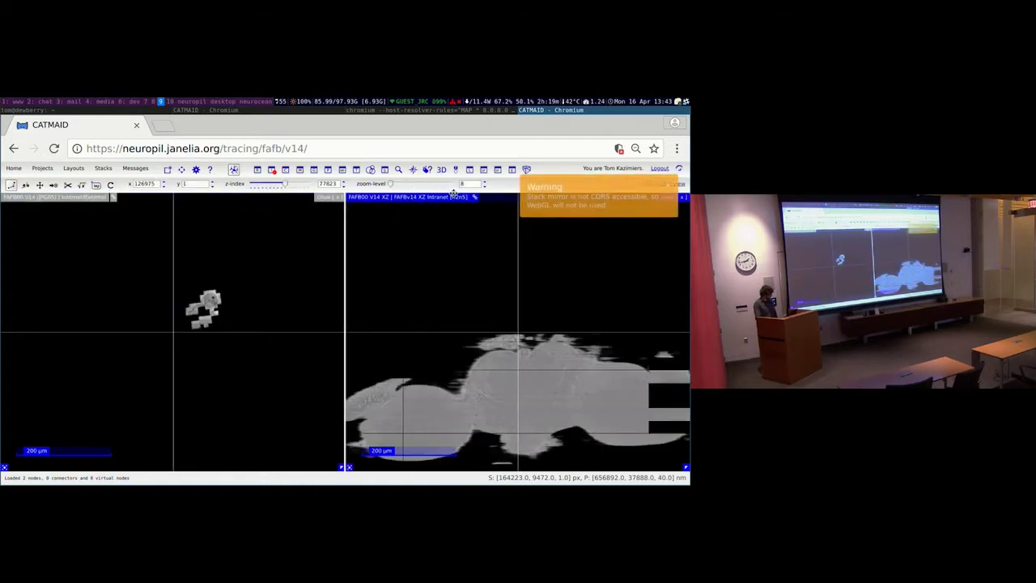
left_click_drag(493, 199, 202, 421)
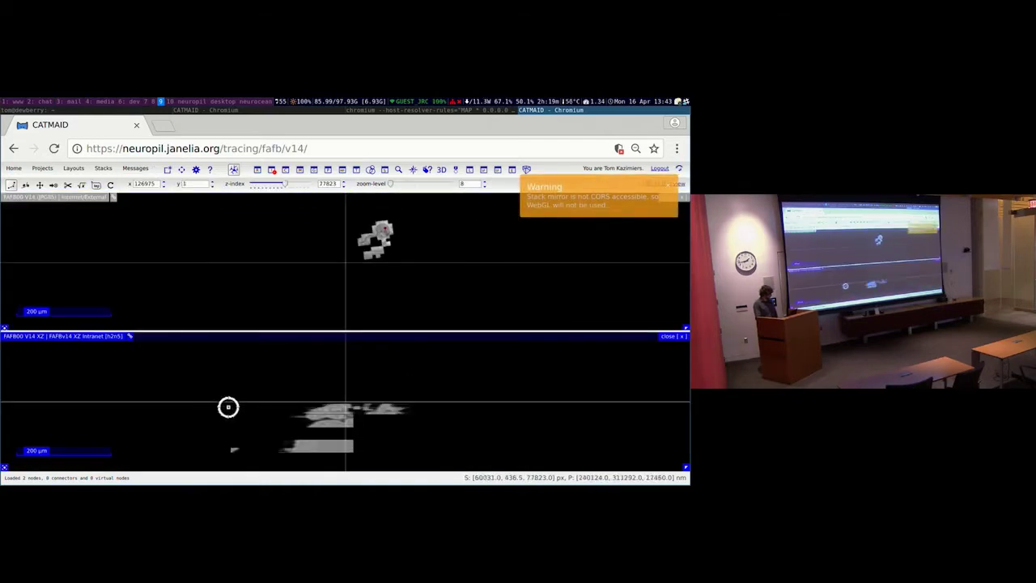
left_click(324, 330)
left_click(358, 382)
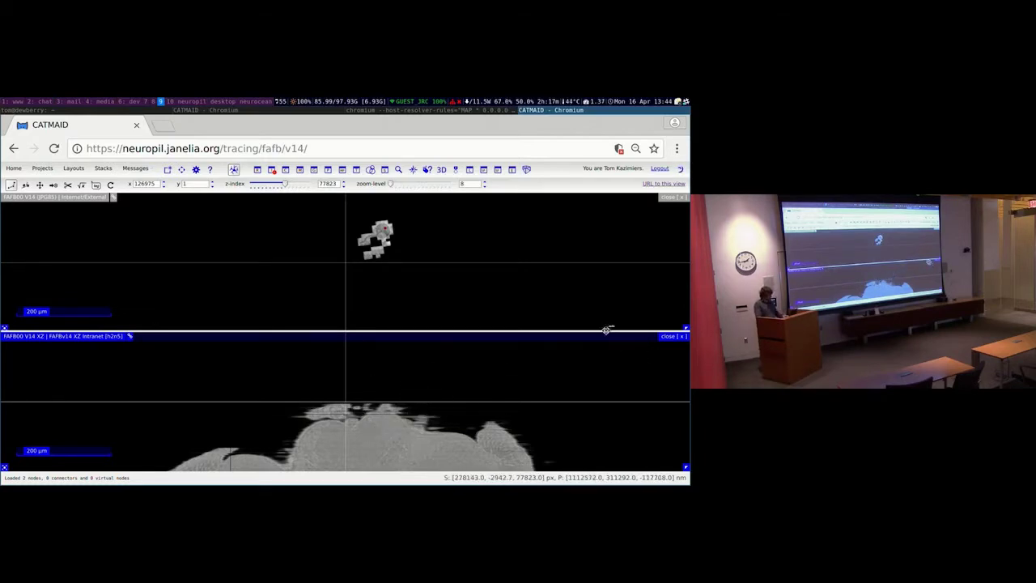
Reload CATMAID and reopen the FAFB00 V14 (JPG85) stack of the FAFB00 [V14] project at about zoom level 2.1
left_click(53, 149)
left_click(452, 221)
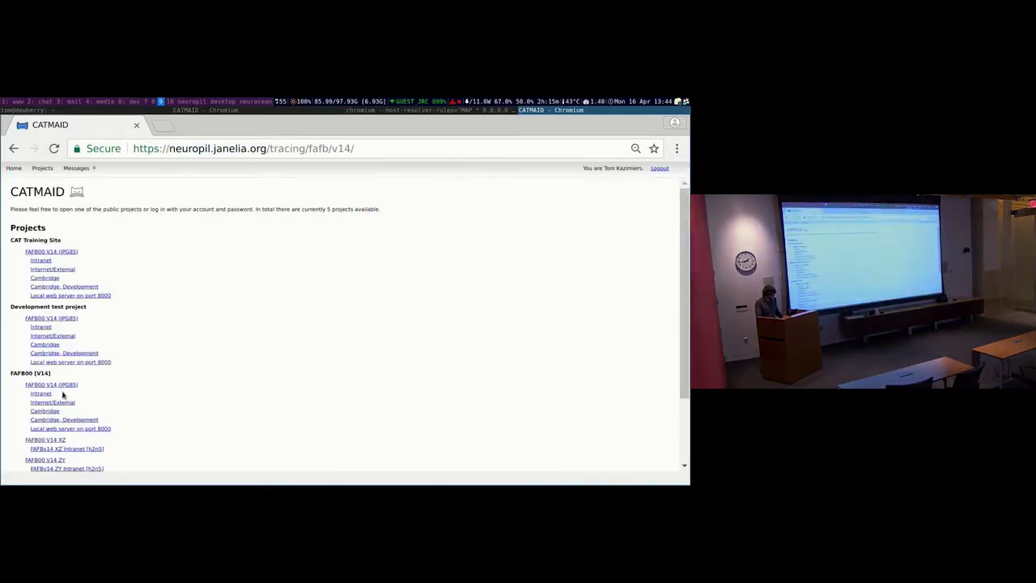
left_click(60, 385)
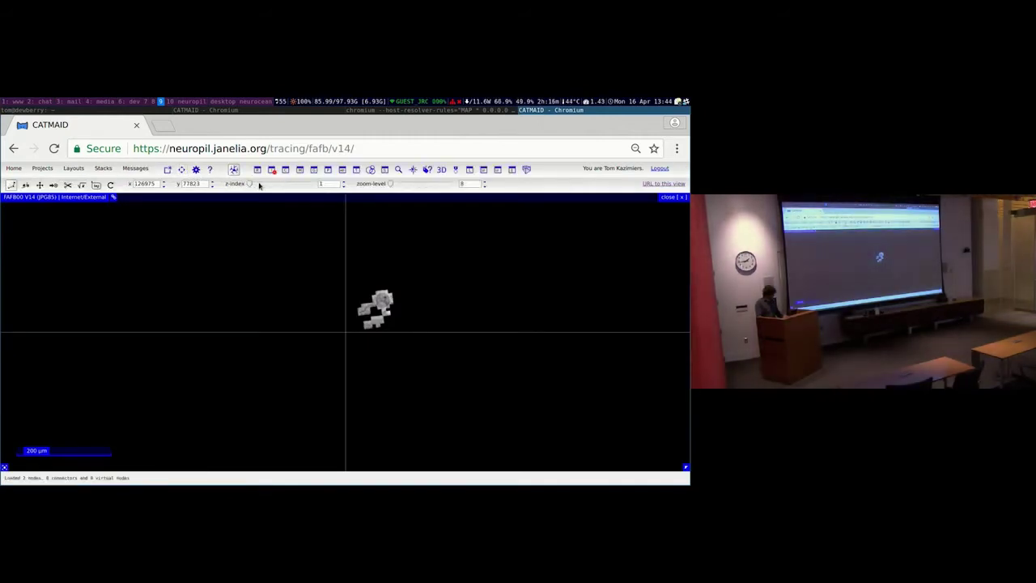
left_click_drag(392, 184, 421, 186)
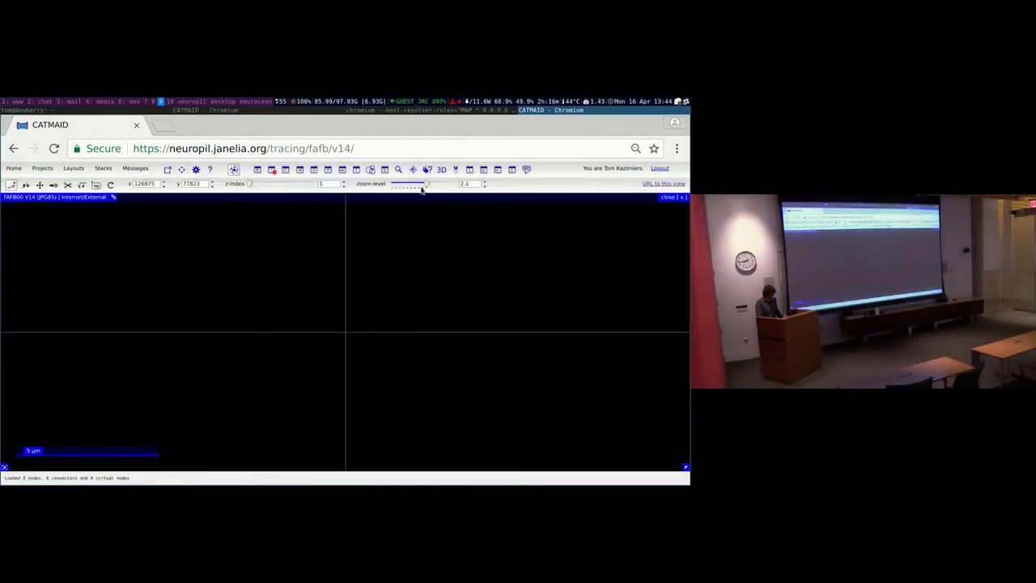
Move the FAFB00 V14 (JPG85) view to section 3305 at zoom level -1.5 and open the FAFB00 V14 ZY stack in a new viewer
left_click_drag(250, 185, 279, 185)
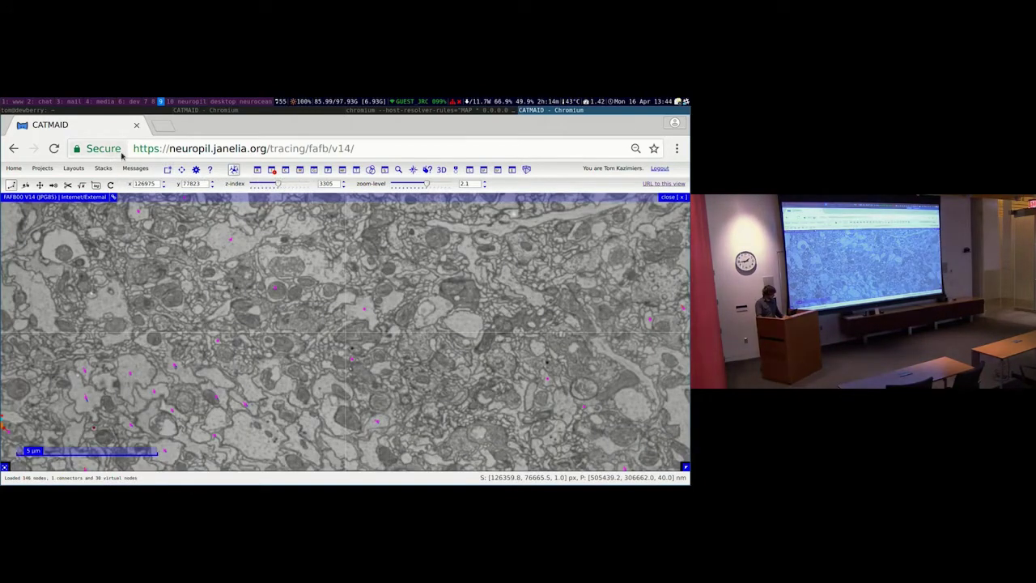
left_click_drag(427, 184, 445, 187)
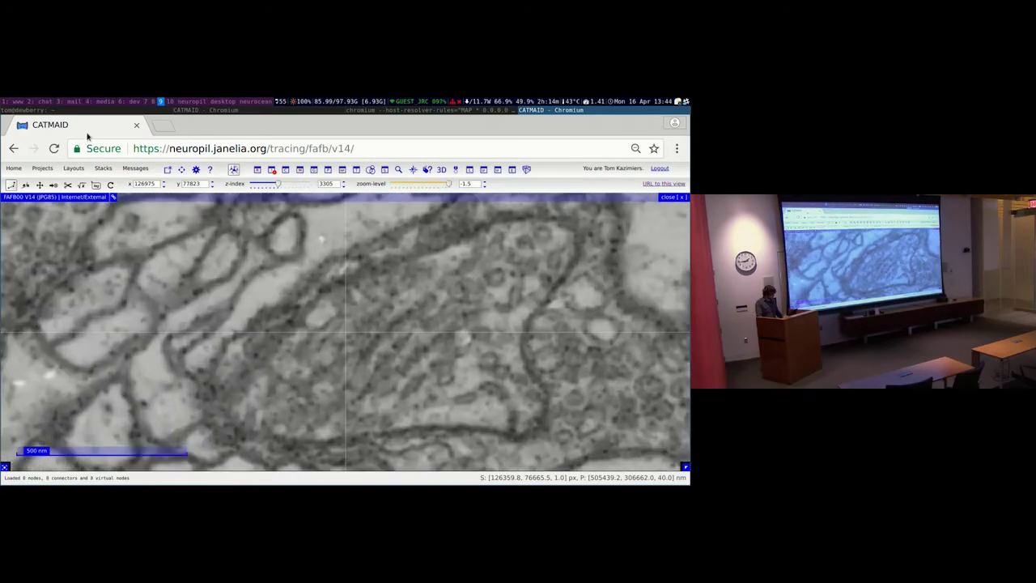
mouse_move(117, 190)
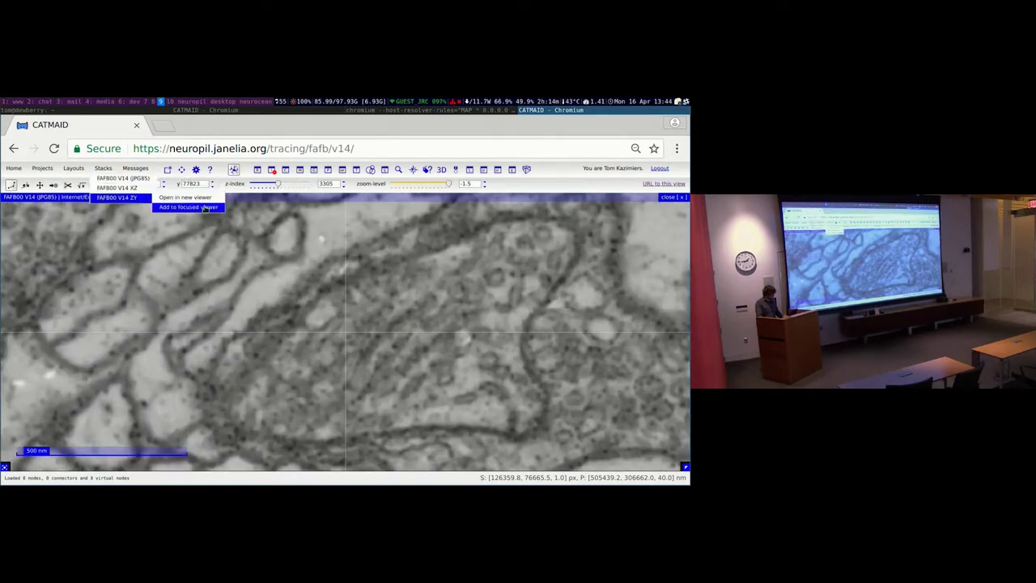
left_click(195, 198)
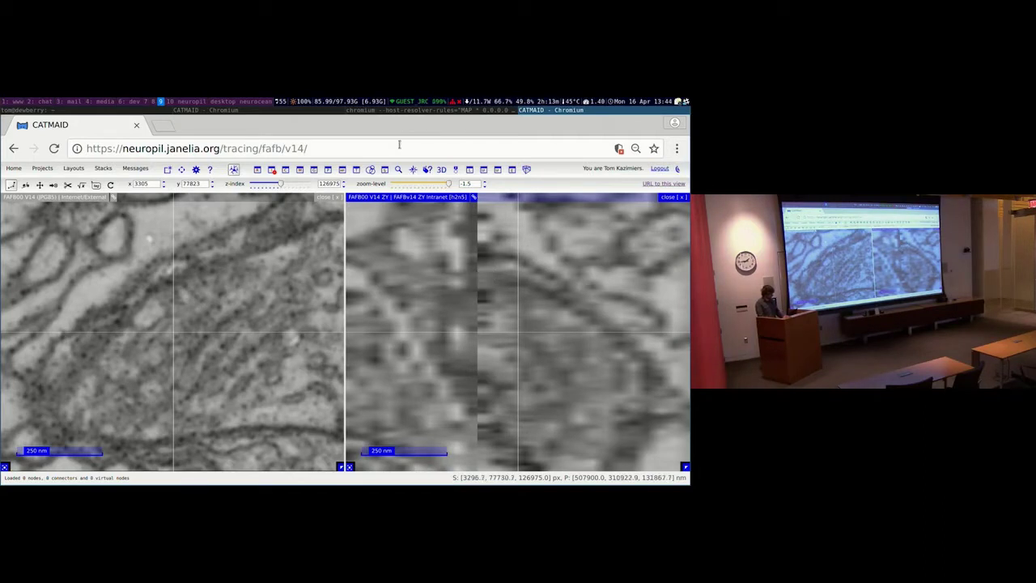
Switch to the other Chromium window and read the CATMAID release note on detailed review colors on GitHub
key("super+Right")
key("super+Right")
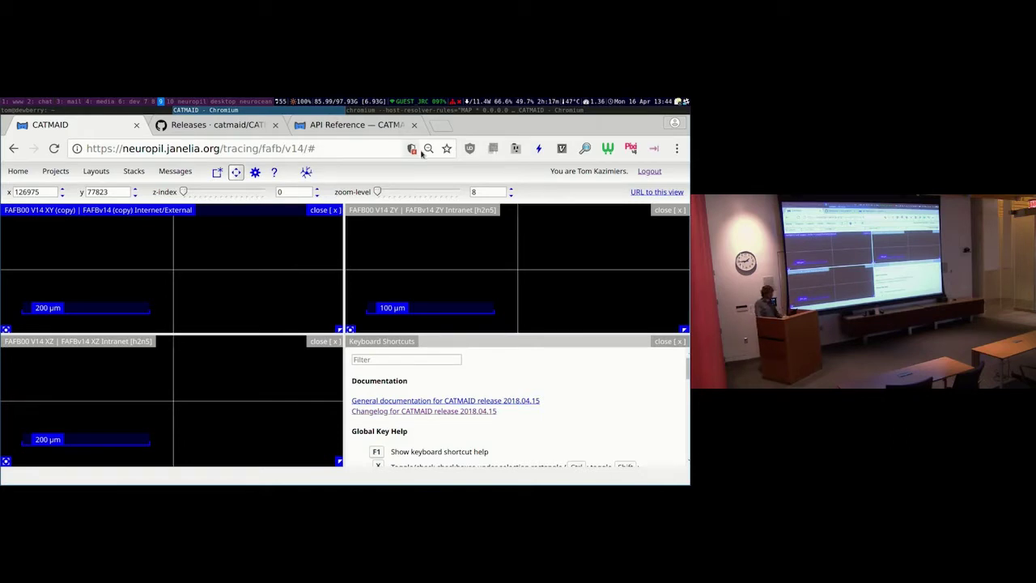
left_click(434, 226)
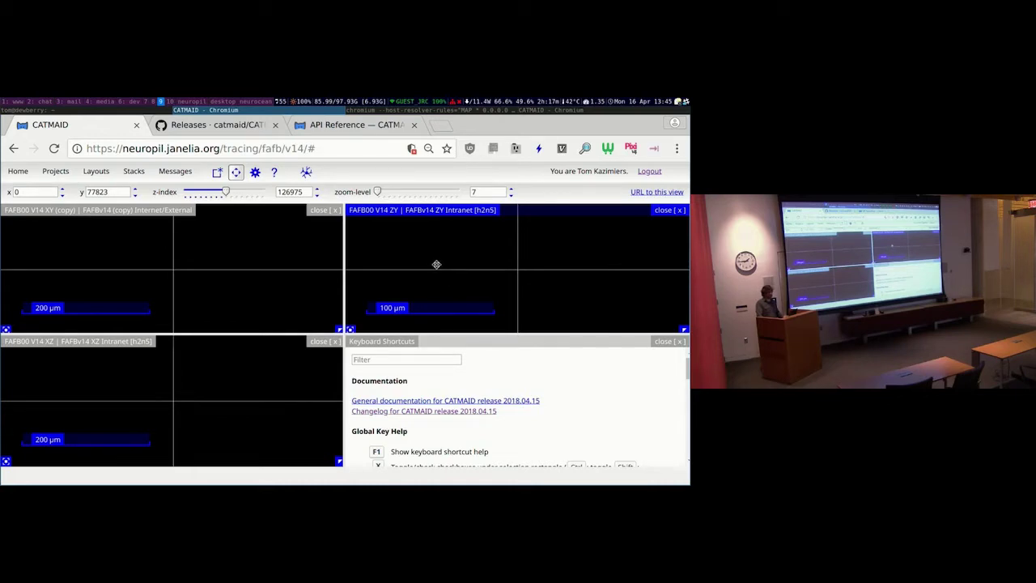
left_click(239, 129)
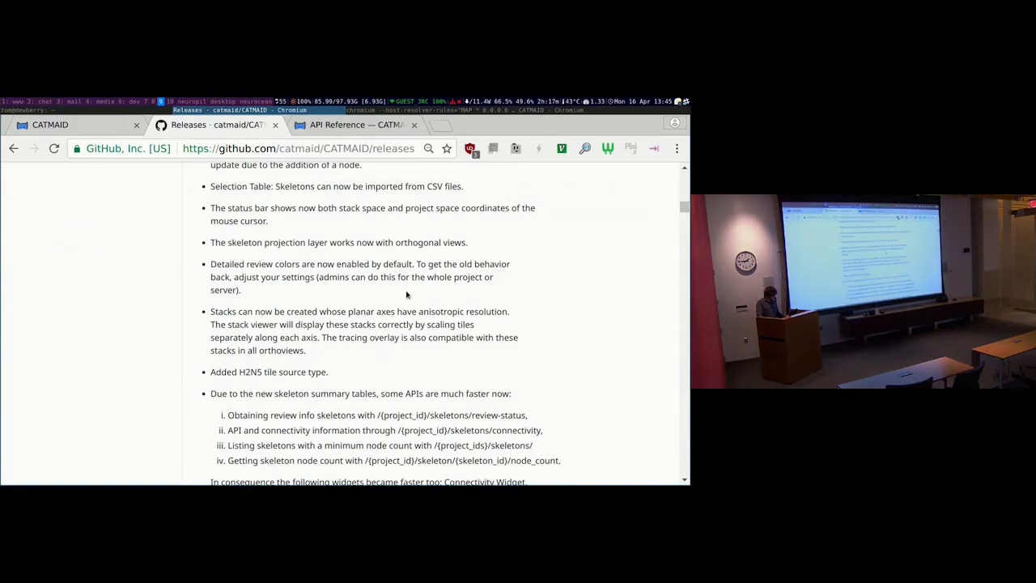
scroll(396, 296, "down", 1)
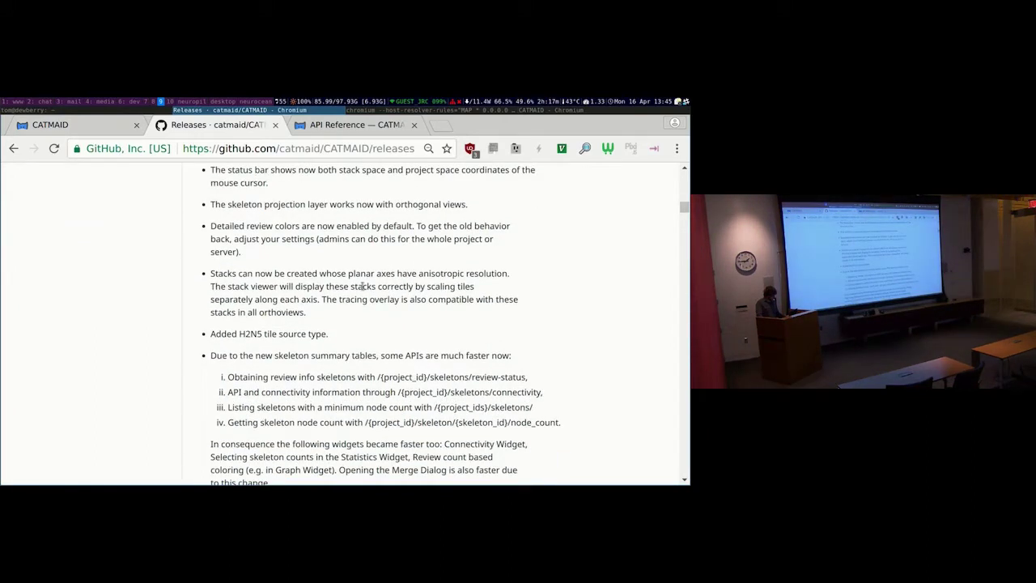
scroll(251, 220, "down", 1)
left_click_drag(212, 188, 275, 220)
left_click(272, 212)
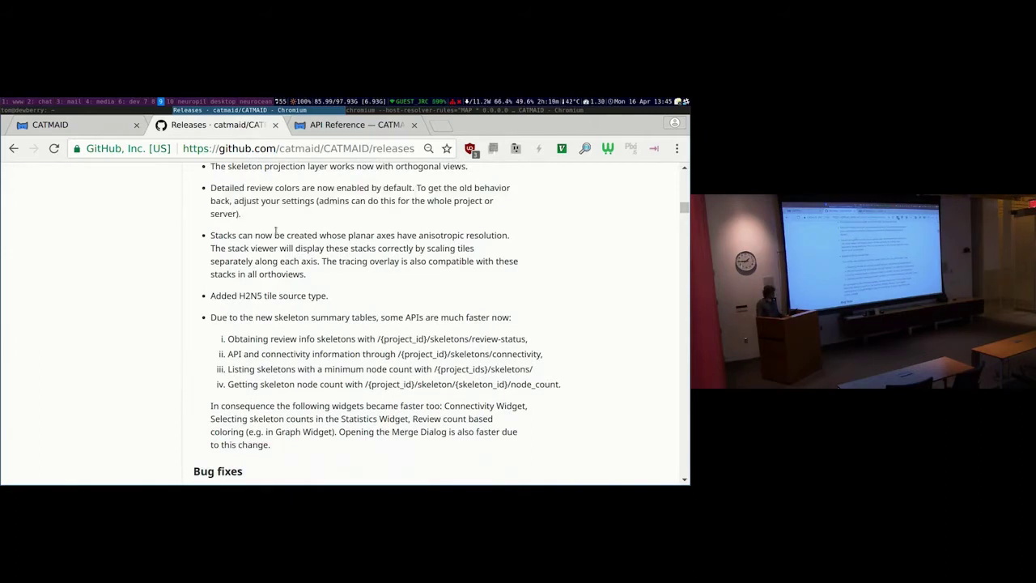
Open CATMAID's settings and filter them for color options to find the detailed review color status setting under Tracing
left_click(81, 126)
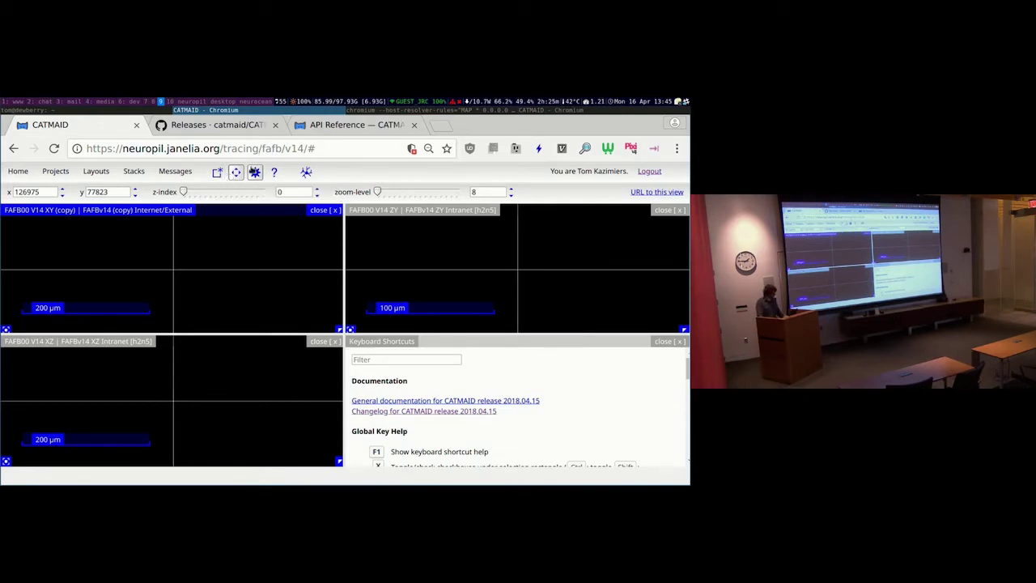
left_click(255, 172)
left_click(513, 231)
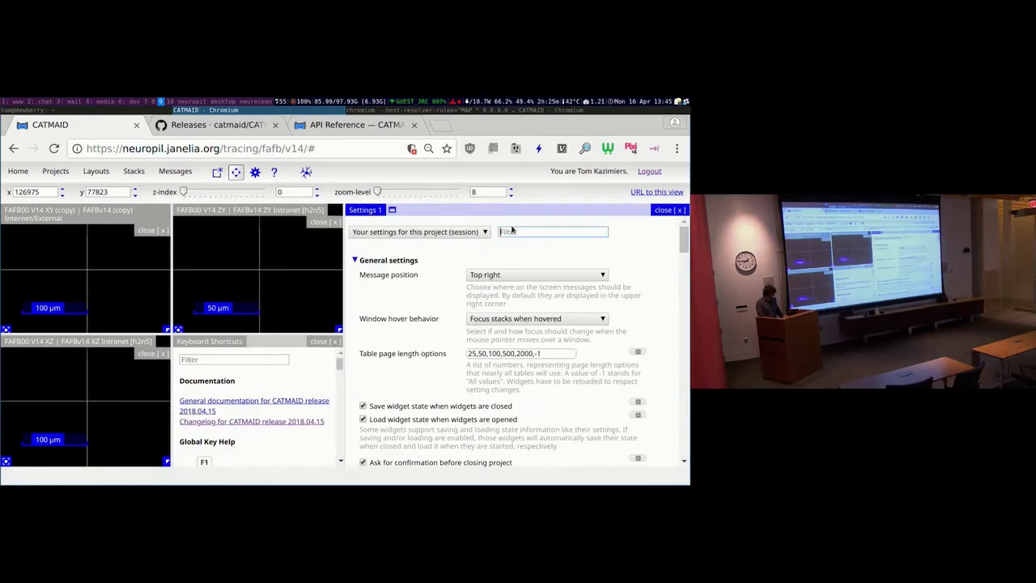
type("col")
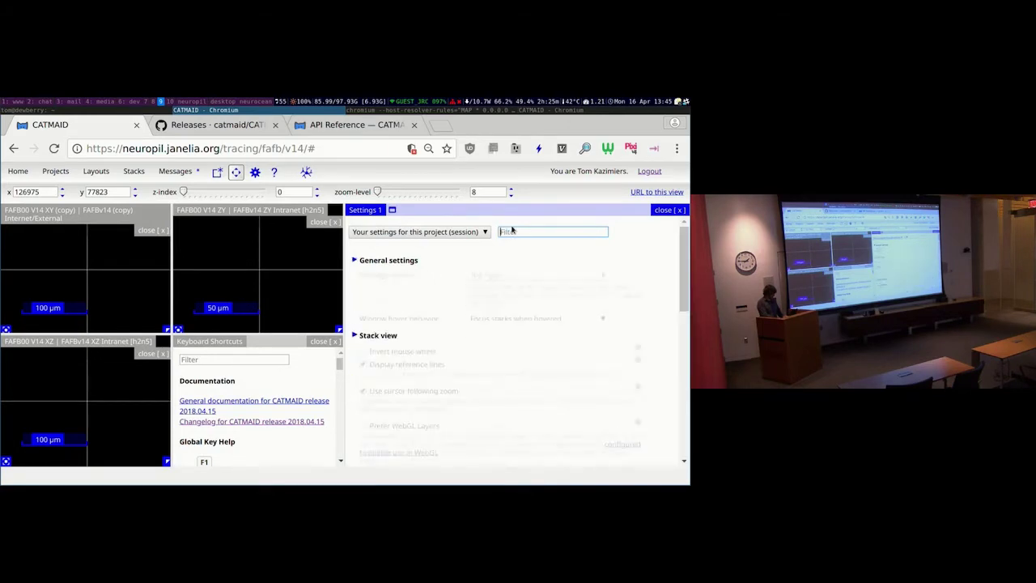
type("o")
scroll(414, 323, "down", 3)
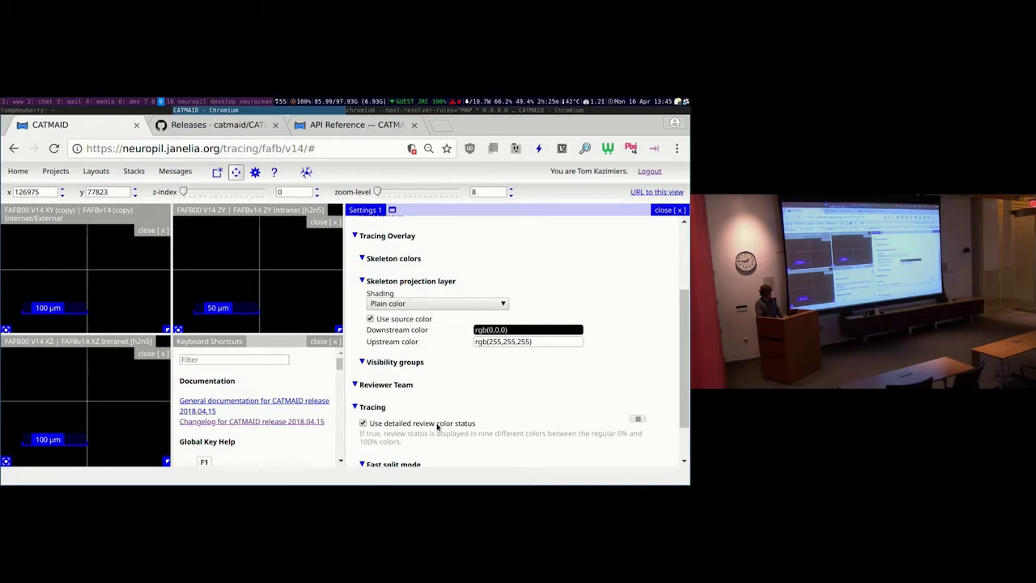
Return to the GitHub release notes and examine the entries on anisotropic stacks, the H2N5 tile source type and faster APIs
left_click(199, 127)
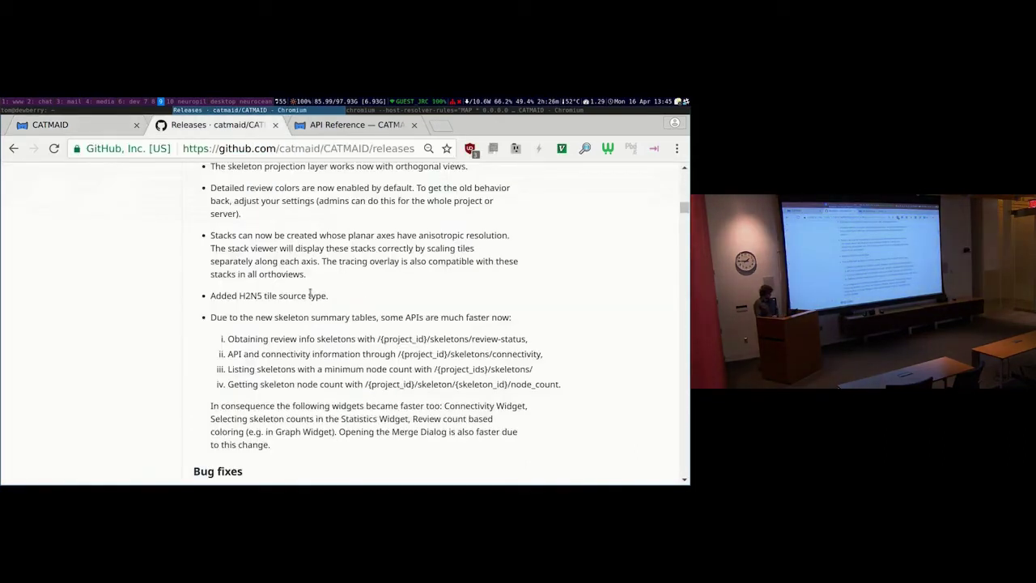
scroll(310, 296, "down", 1)
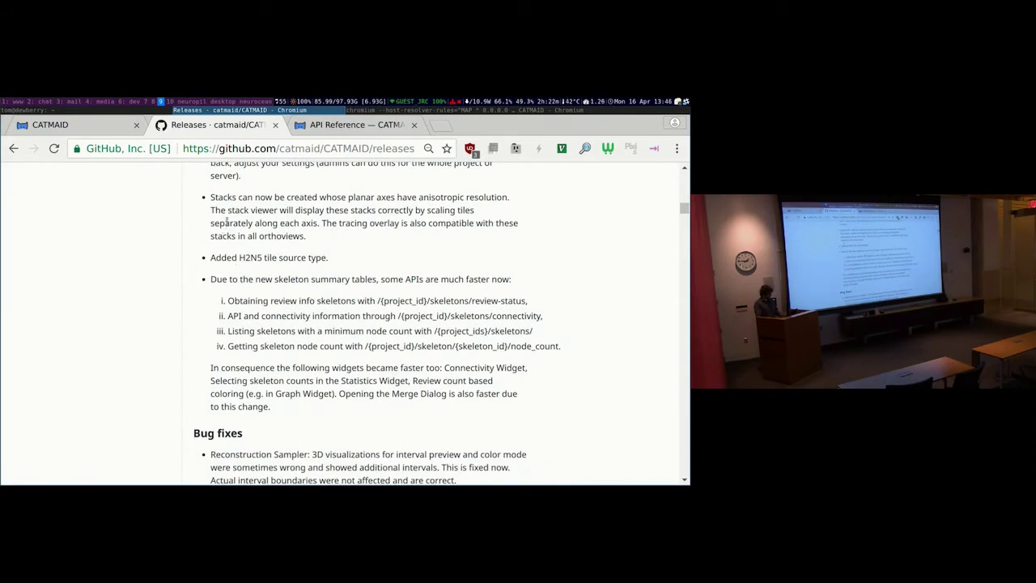
left_click_drag(201, 202, 316, 259)
left_click(454, 274)
left_click_drag(262, 257, 240, 258)
left_click(241, 258)
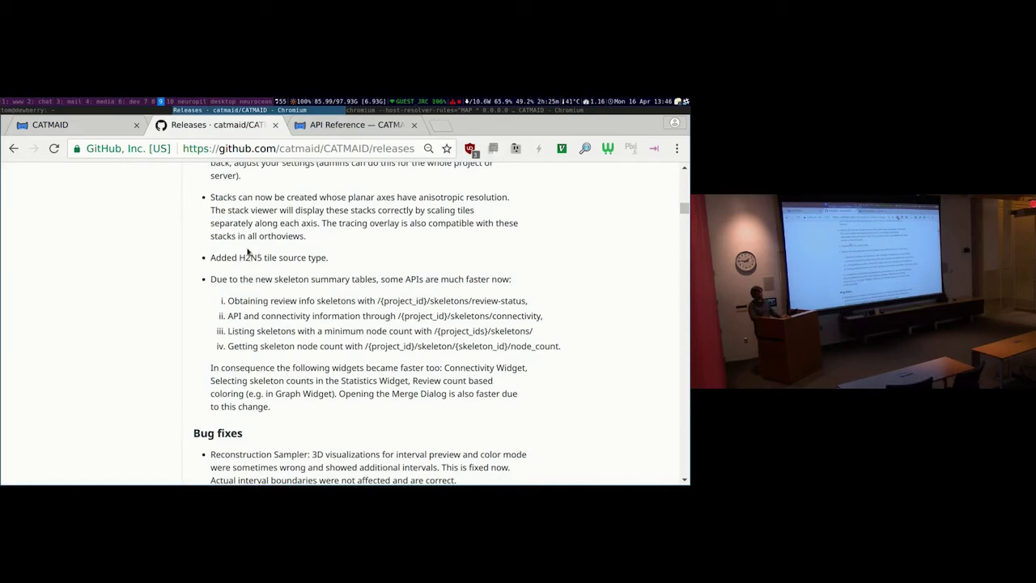
double_click(247, 257)
left_click(279, 258)
left_click_drag(195, 257, 330, 259)
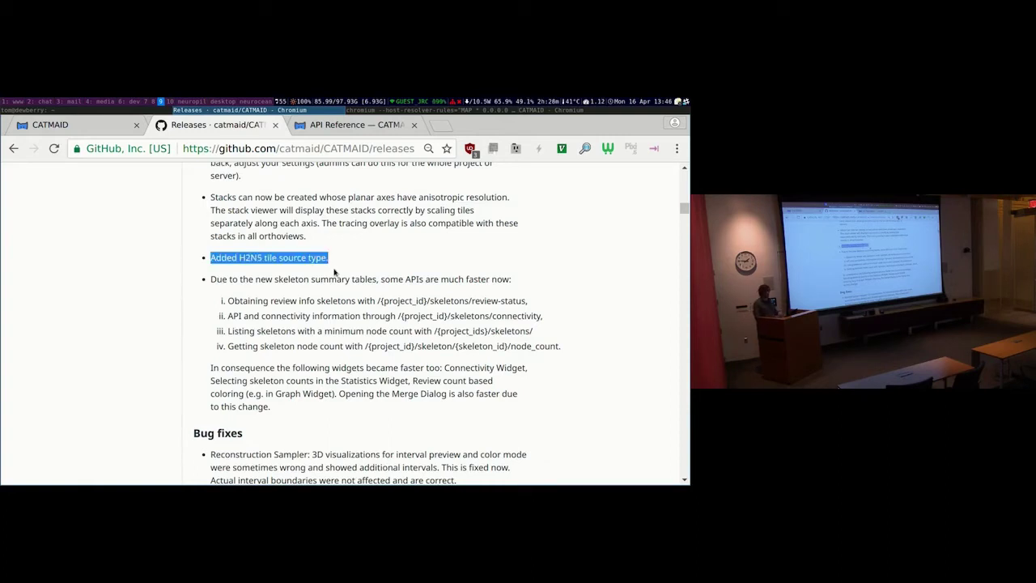
scroll(275, 283, "down", 1)
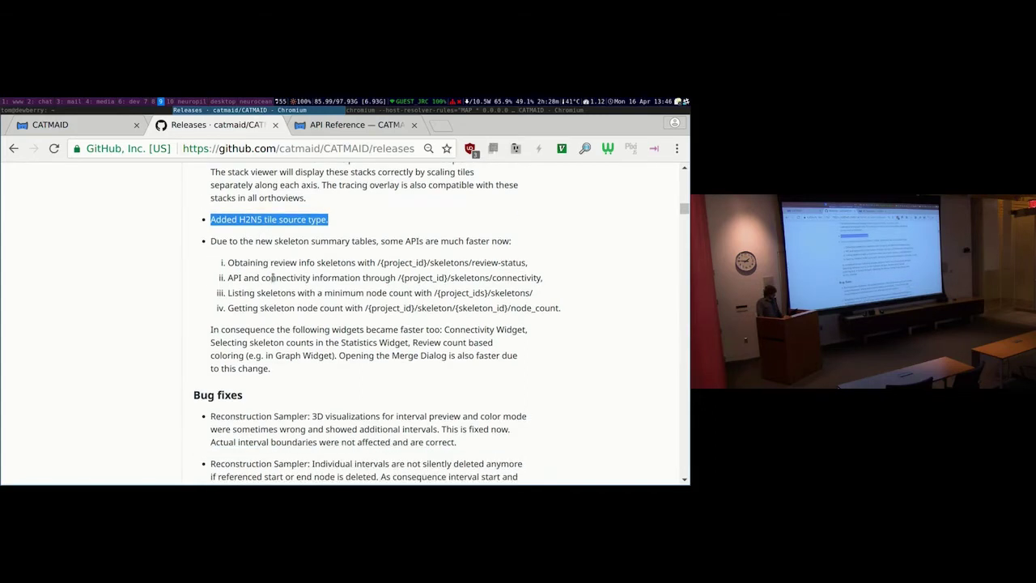
left_click(262, 314)
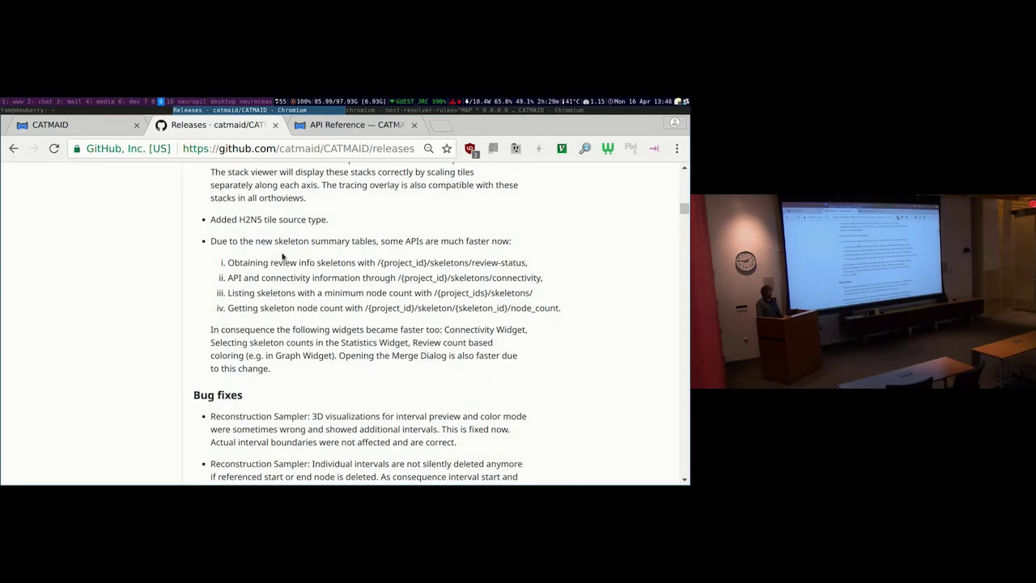
Go back to the CATMAID page and close the Settings widget
left_click(89, 128)
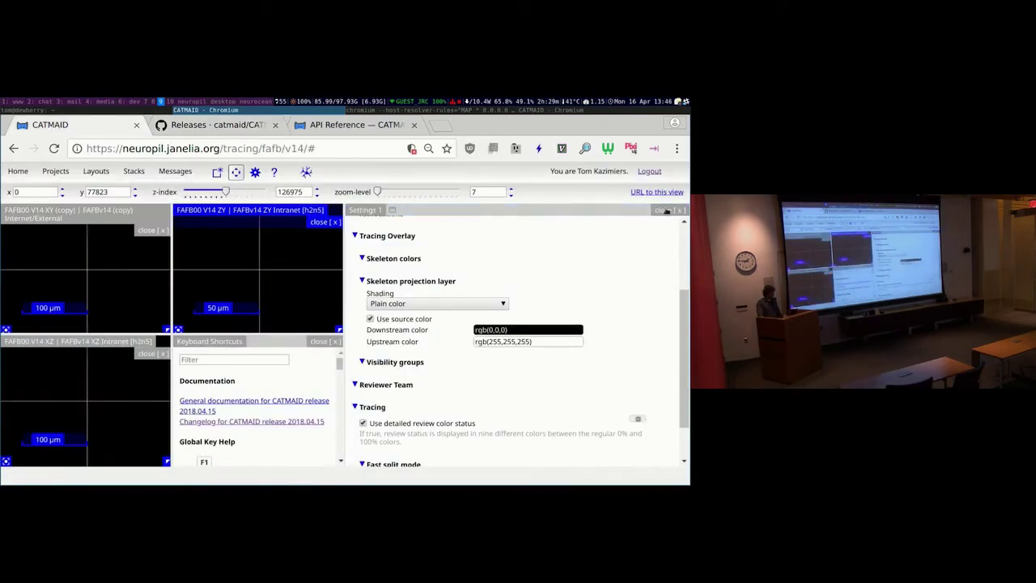
left_click(670, 209)
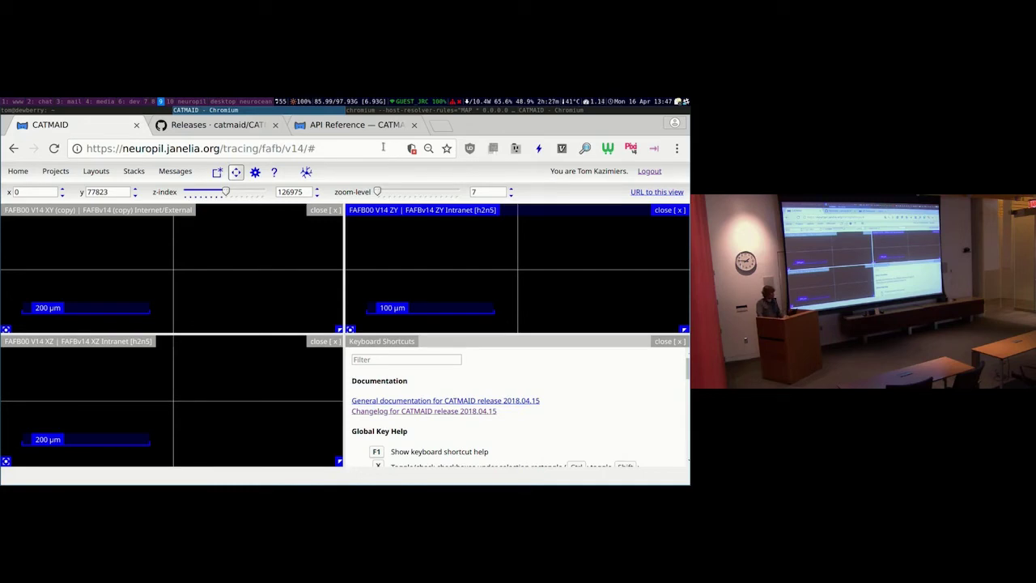
Examine the Bug fixes list and the start of the API Changes section in the CATMAID release notes on GitHub
left_click(222, 132)
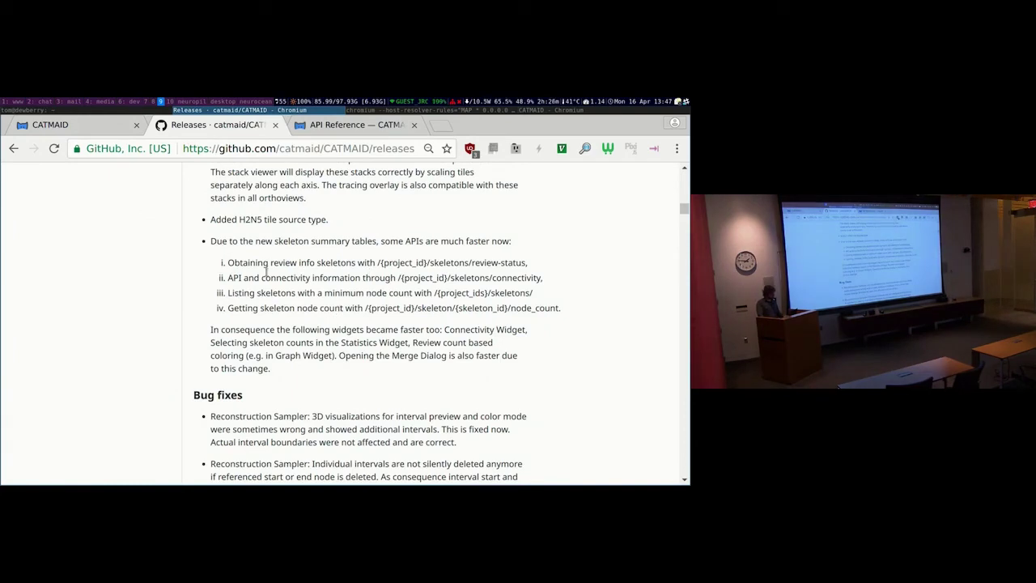
scroll(251, 280, "down", 1)
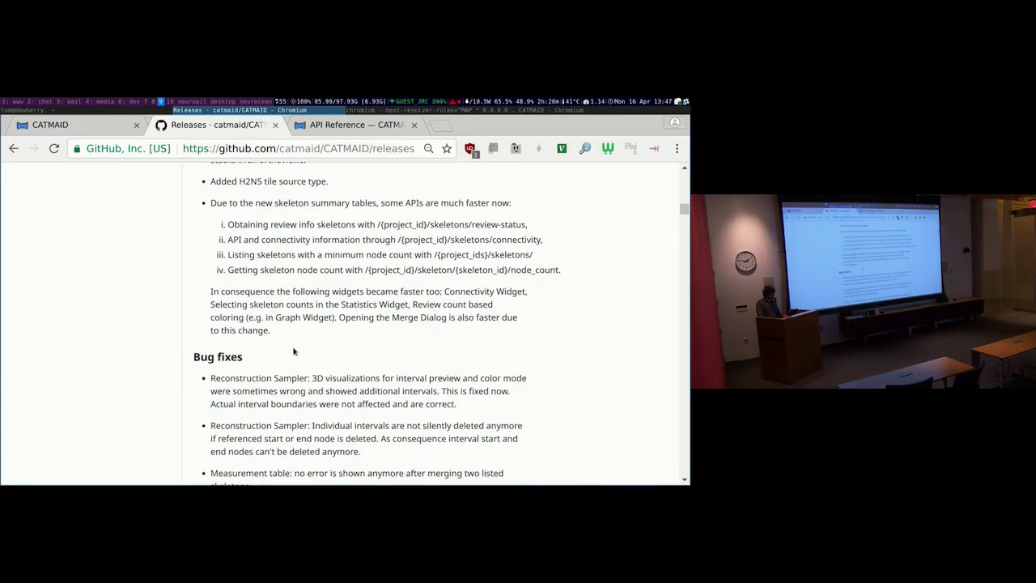
scroll(293, 323, "down", 5)
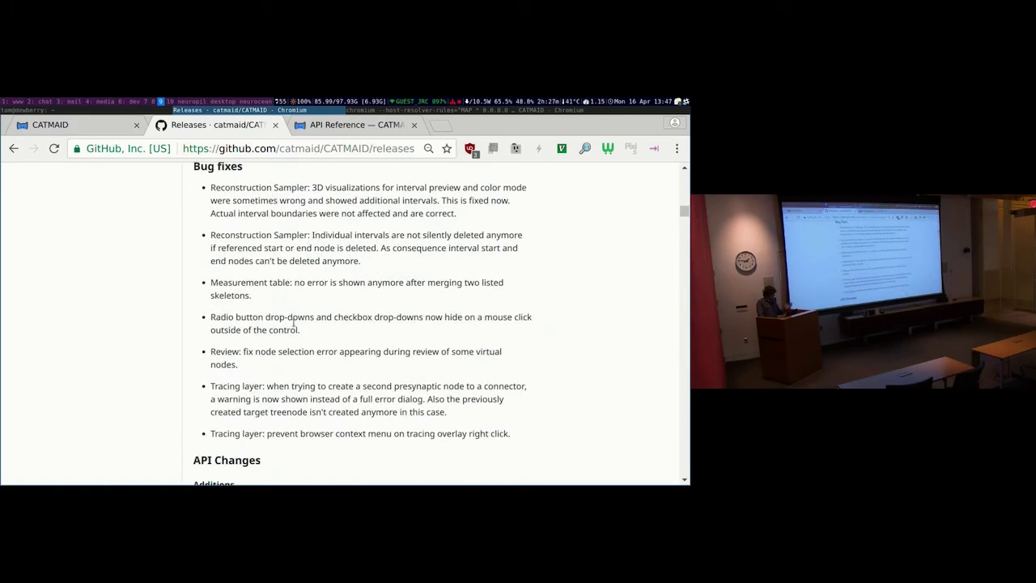
scroll(316, 328, "up", 1)
scroll(313, 332, "down", 1)
scroll(314, 332, "up", 1)
scroll(315, 331, "down", 1)
scroll(268, 280, "down", 2)
scroll(274, 280, "up", 1)
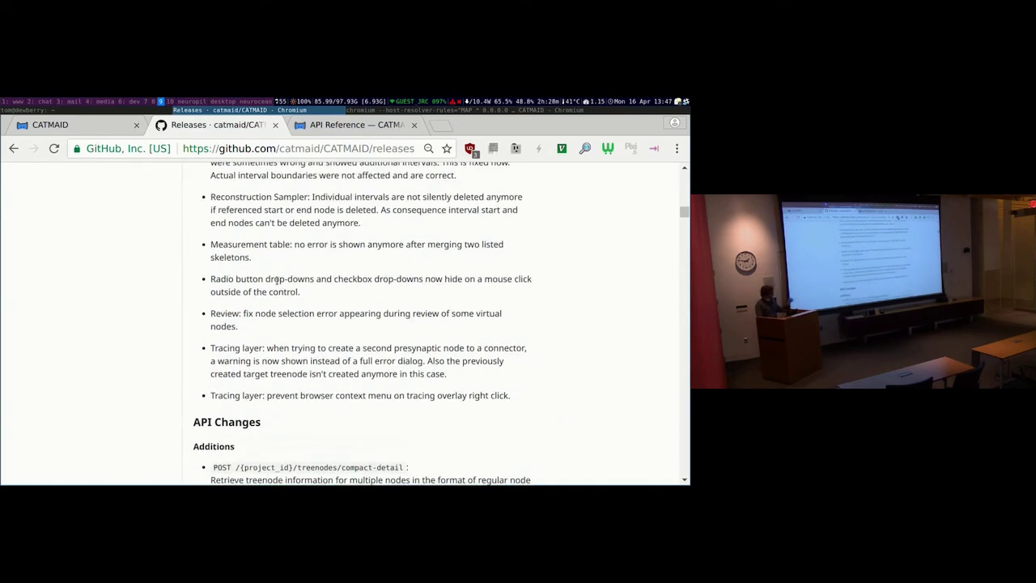
scroll(277, 280, "down", 3)
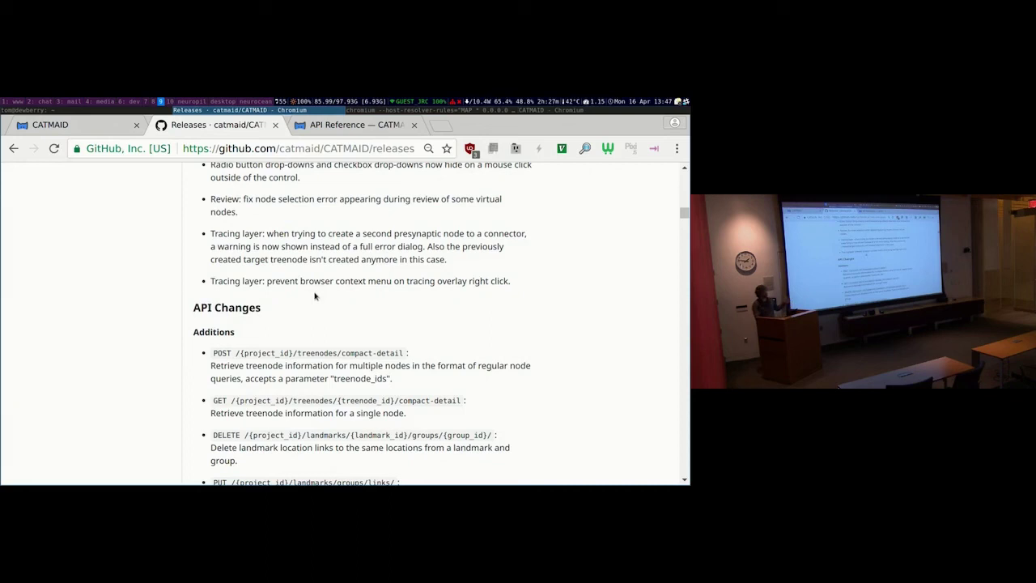
scroll(303, 292, "up", 3)
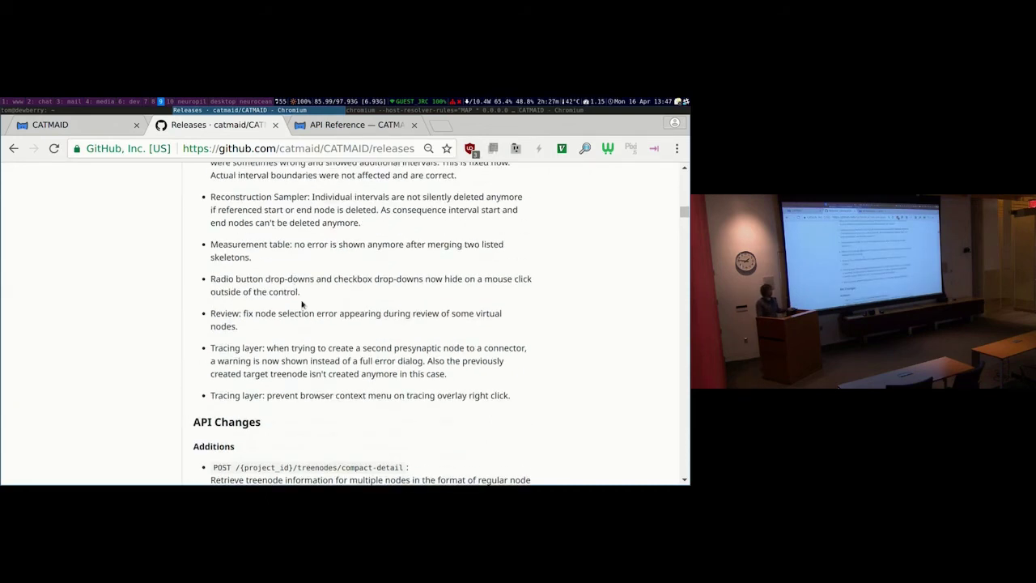
scroll(302, 306, "up", 1)
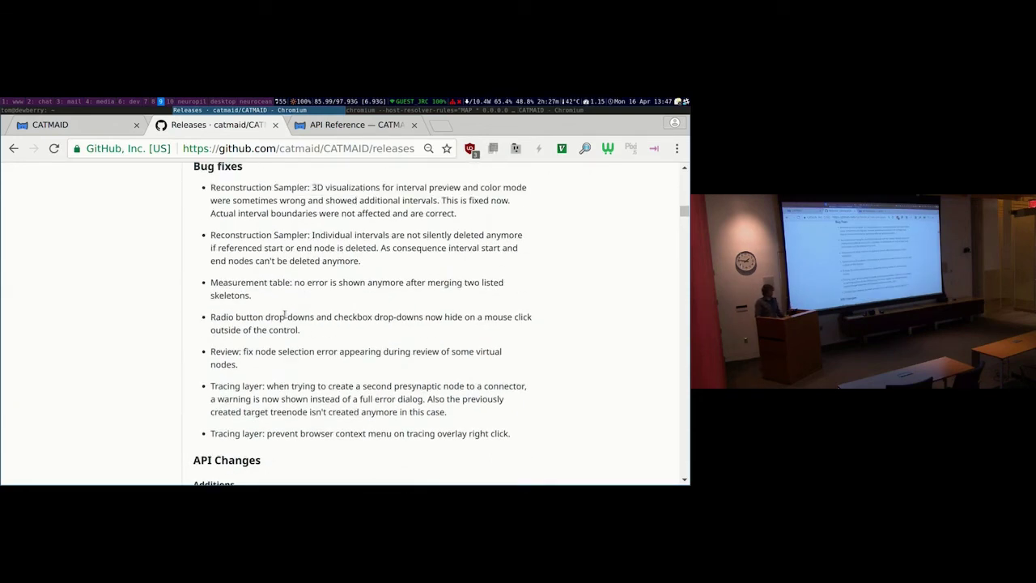